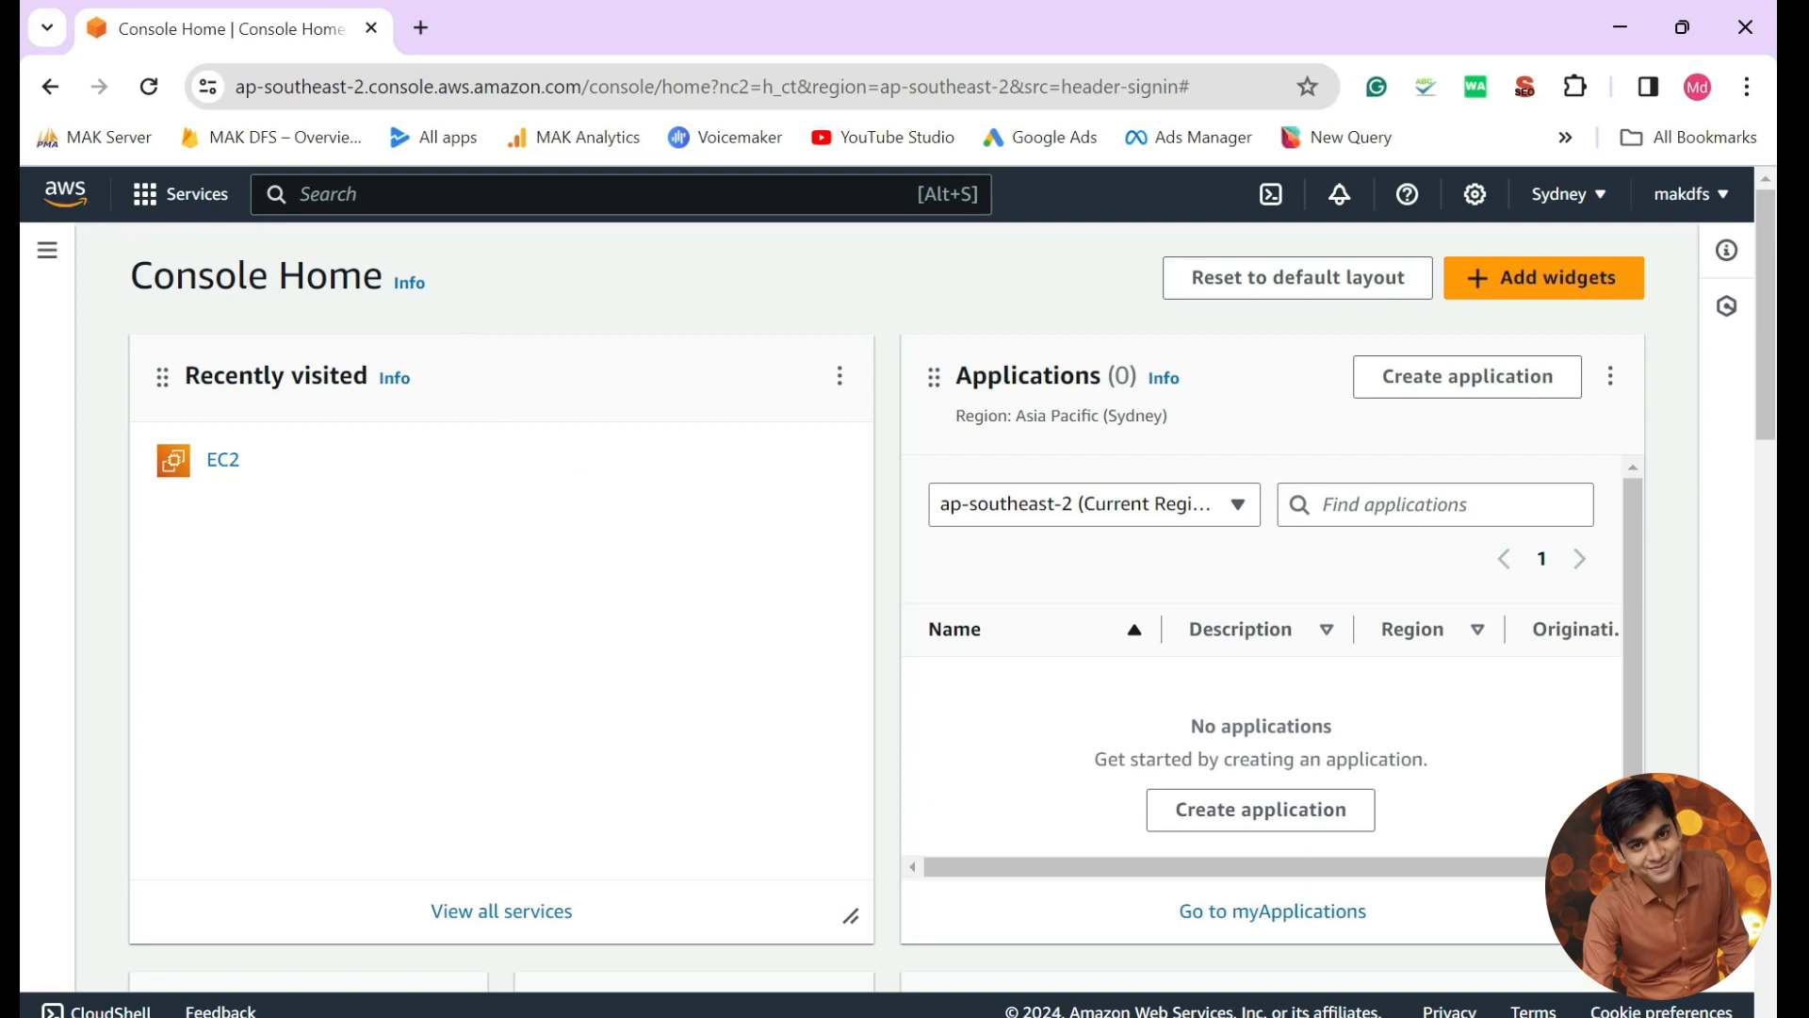
{"action": "triple_click", "coordinate": [135, 459]}
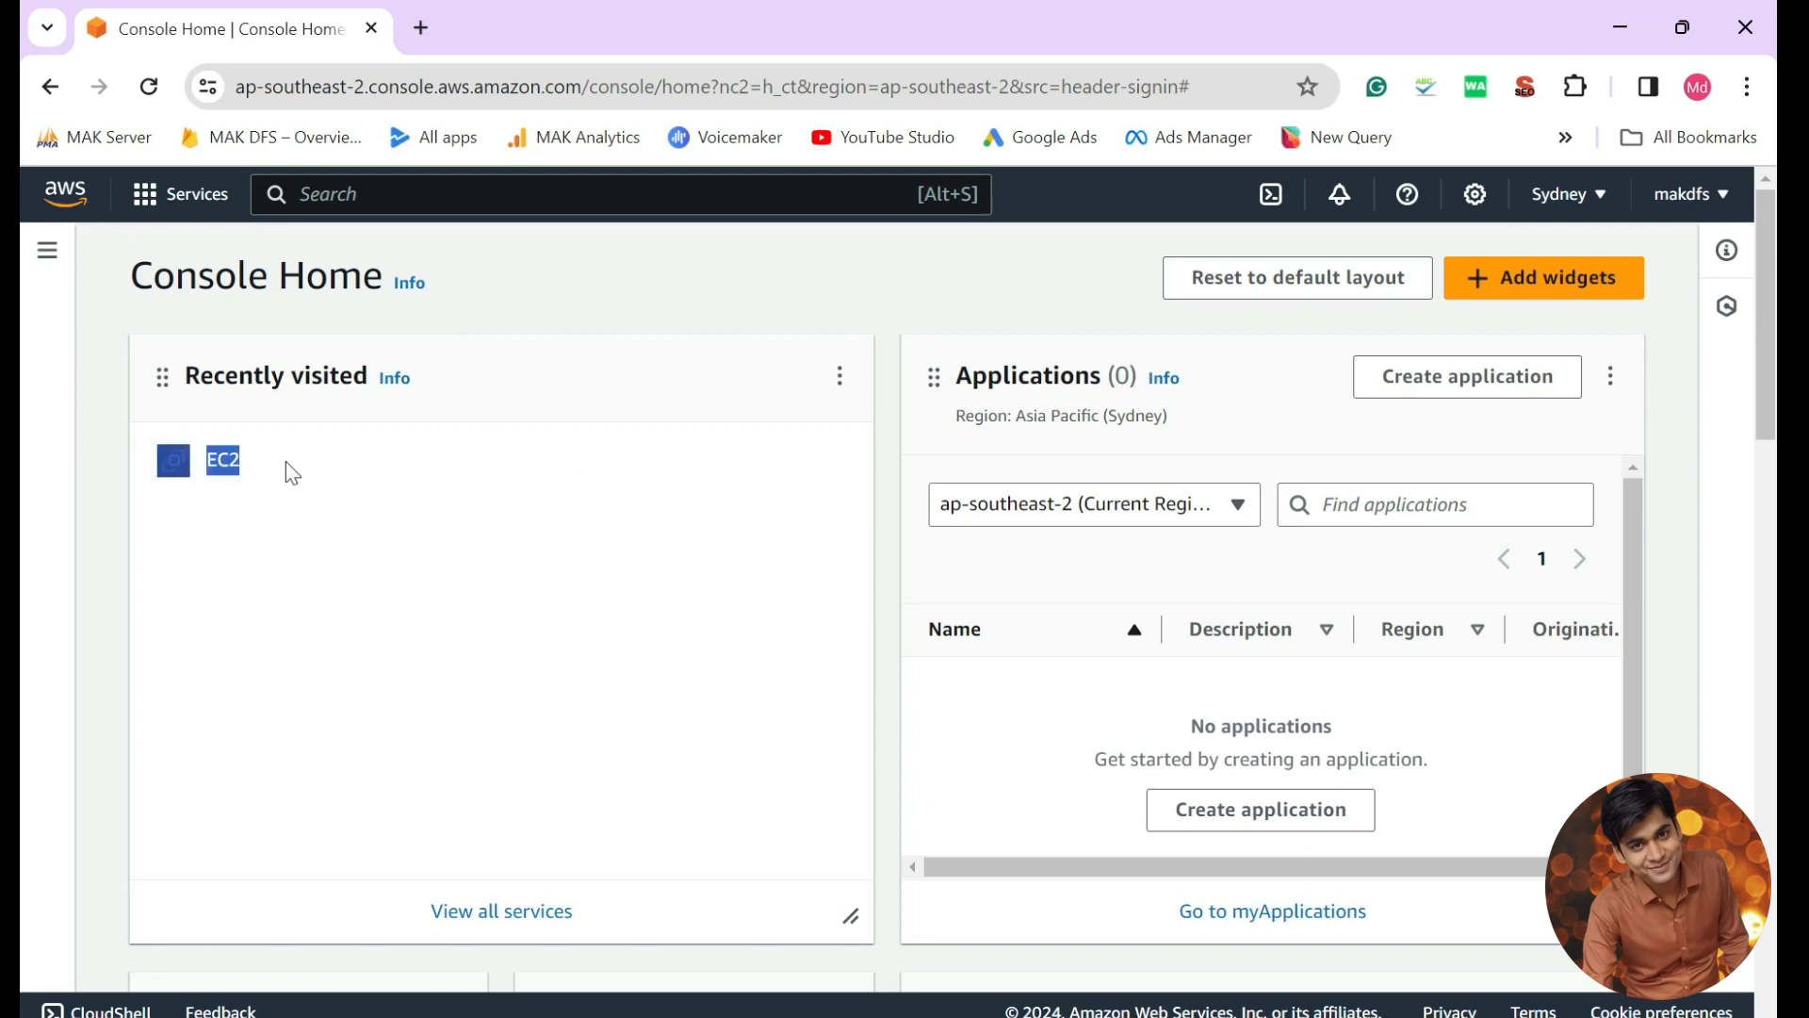
{"action": "left_click", "coordinate": [293, 473]}
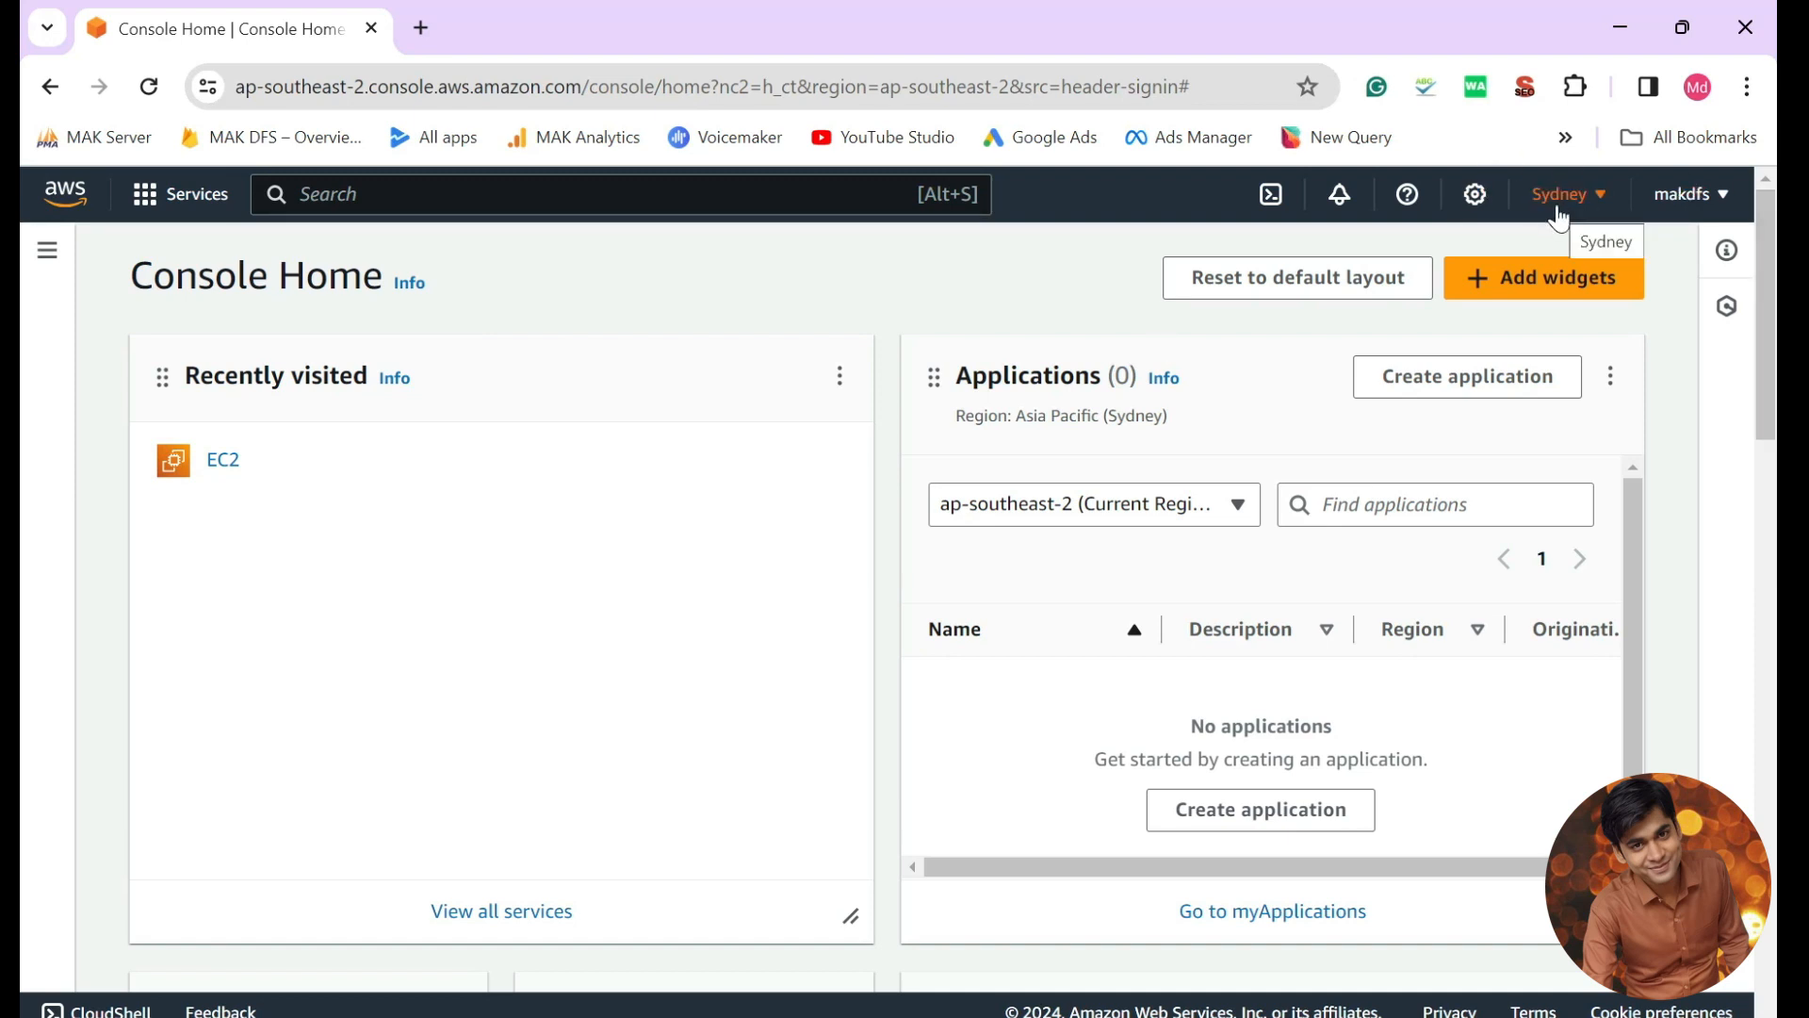
Switch the console's region to US East (Ohio), us-east-2.
{"action": "left_click", "coordinate": [1610, 205]}
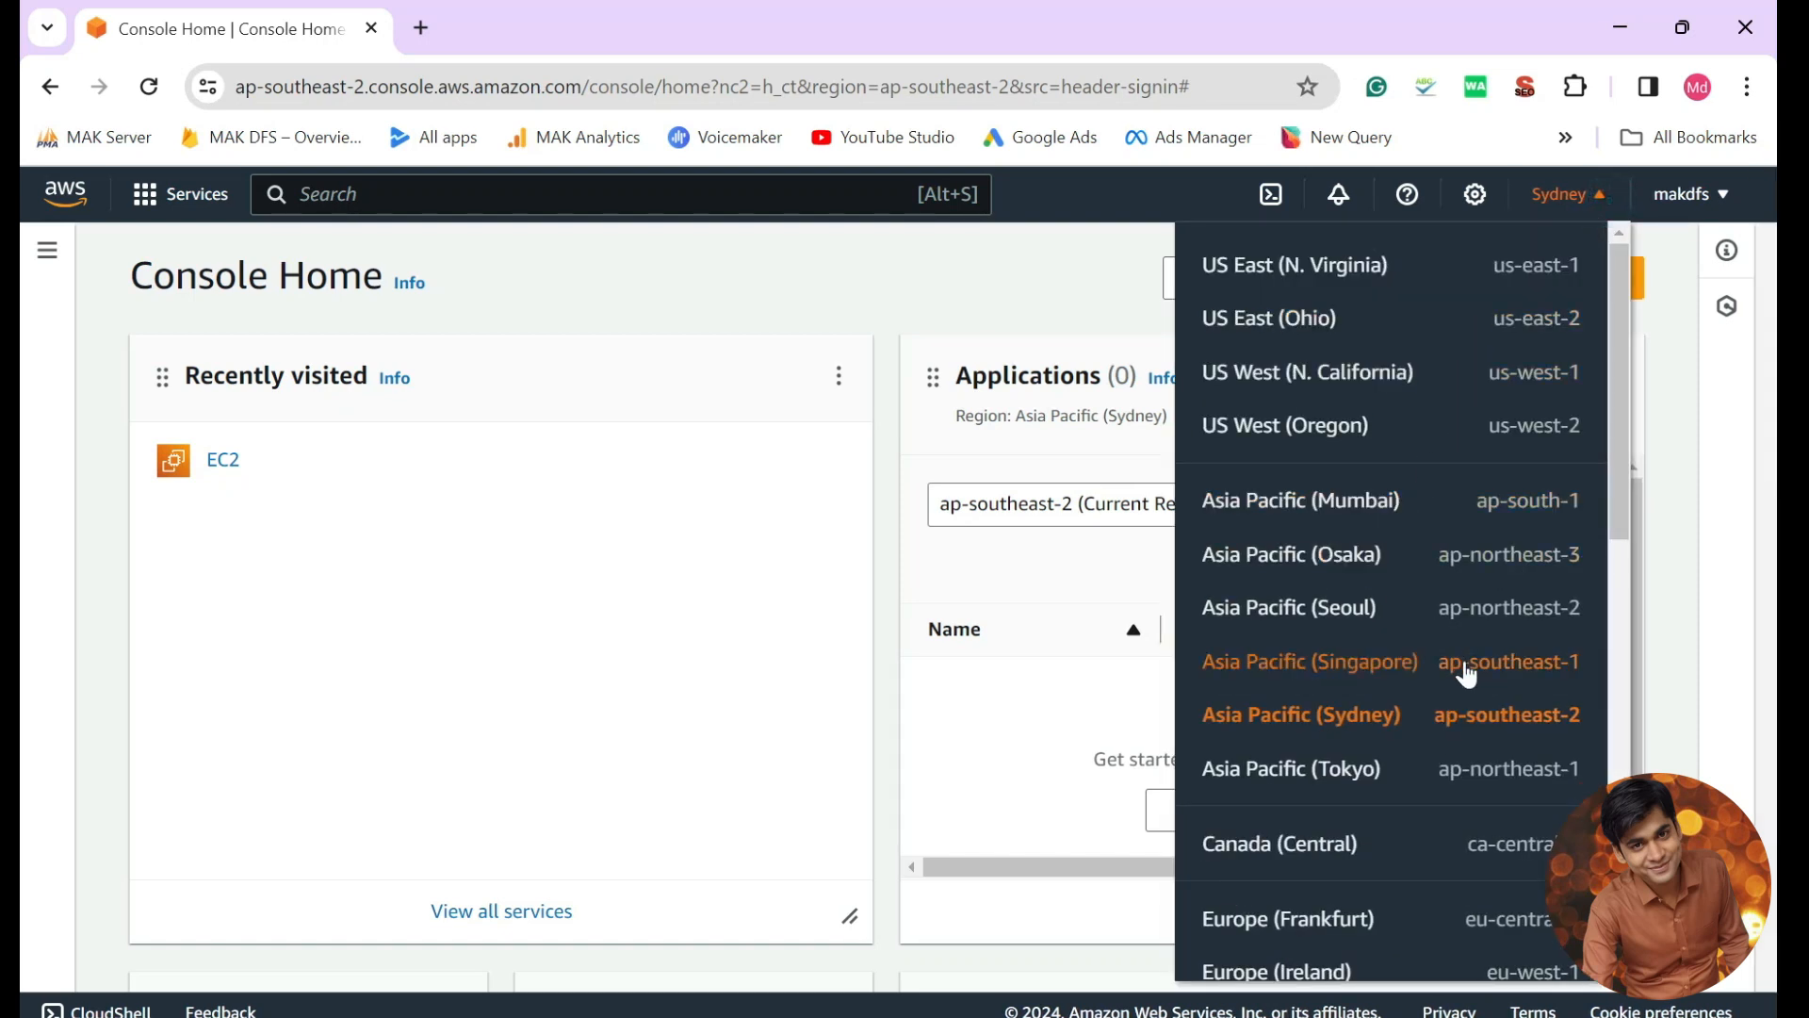
{"action": "scroll", "coordinate": [1466, 683], "scroll_direction": "down", "scroll_amount": 6}
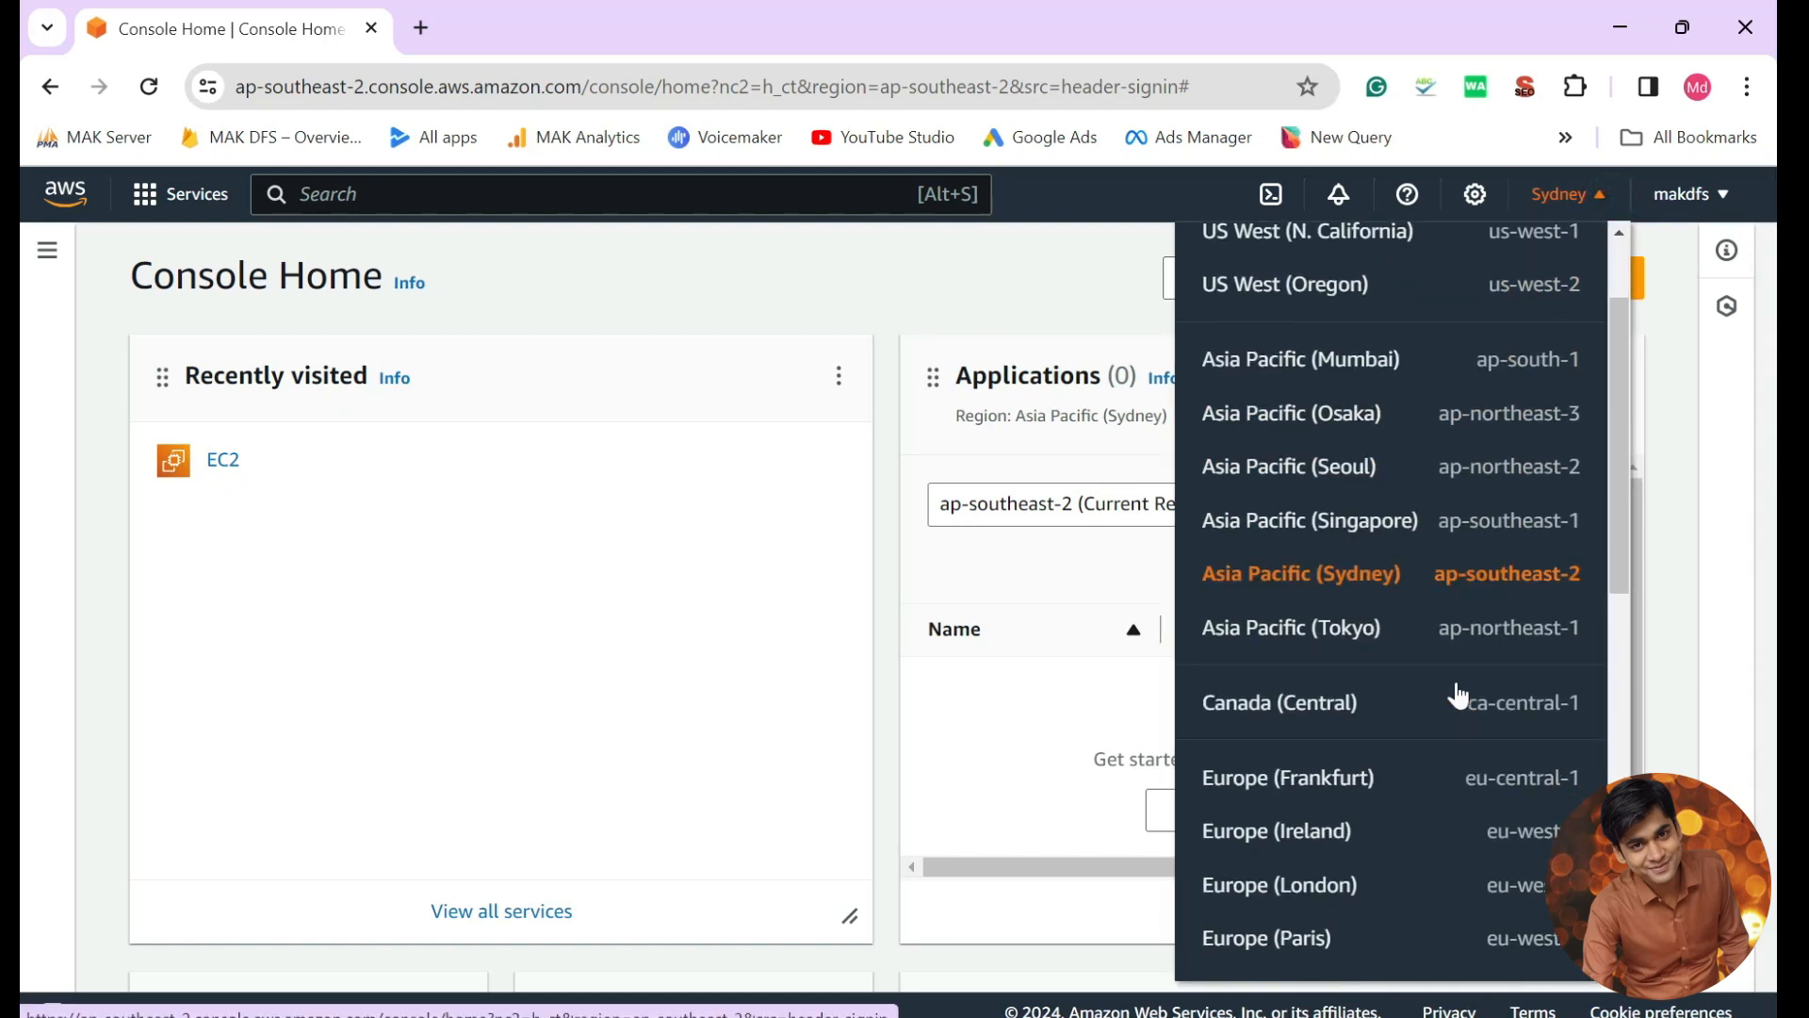
{"action": "scroll", "coordinate": [1462, 685], "scroll_direction": "down", "scroll_amount": 5}
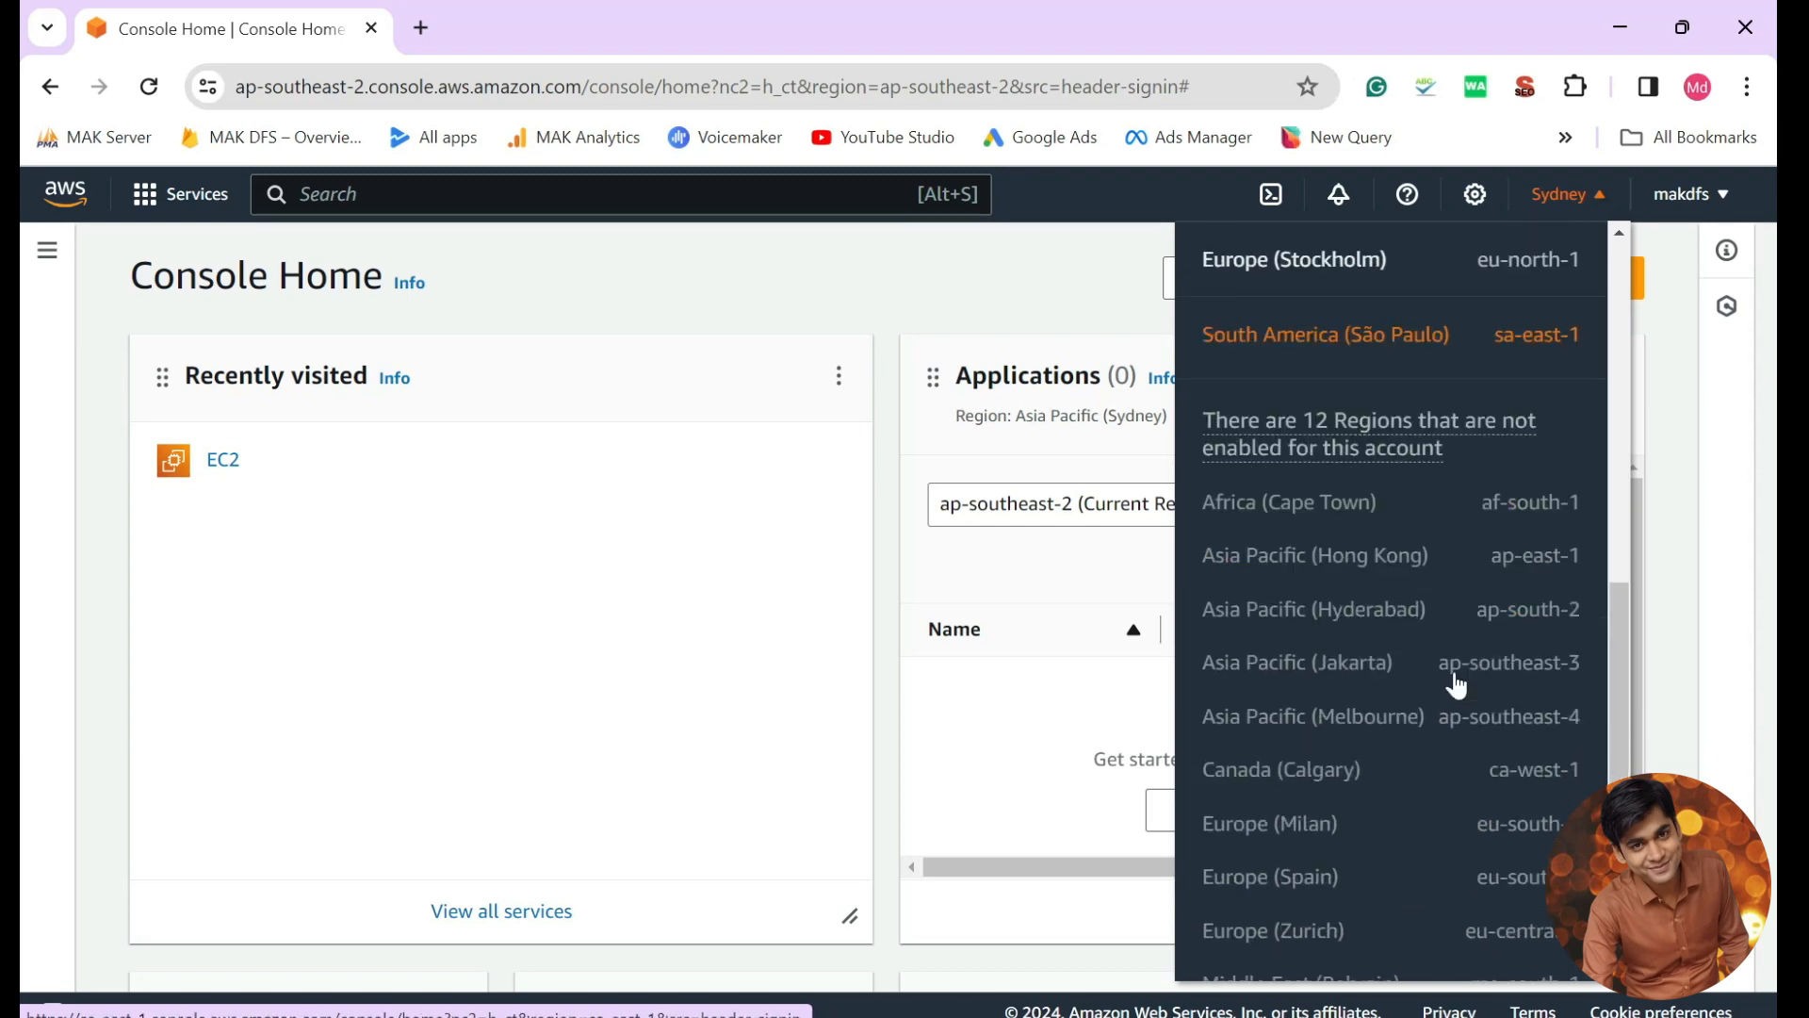
{"action": "scroll", "coordinate": [1447, 554], "scroll_direction": "up", "scroll_amount": 10}
{"action": "scroll", "coordinate": [1449, 611], "scroll_direction": "up", "scroll_amount": 1}
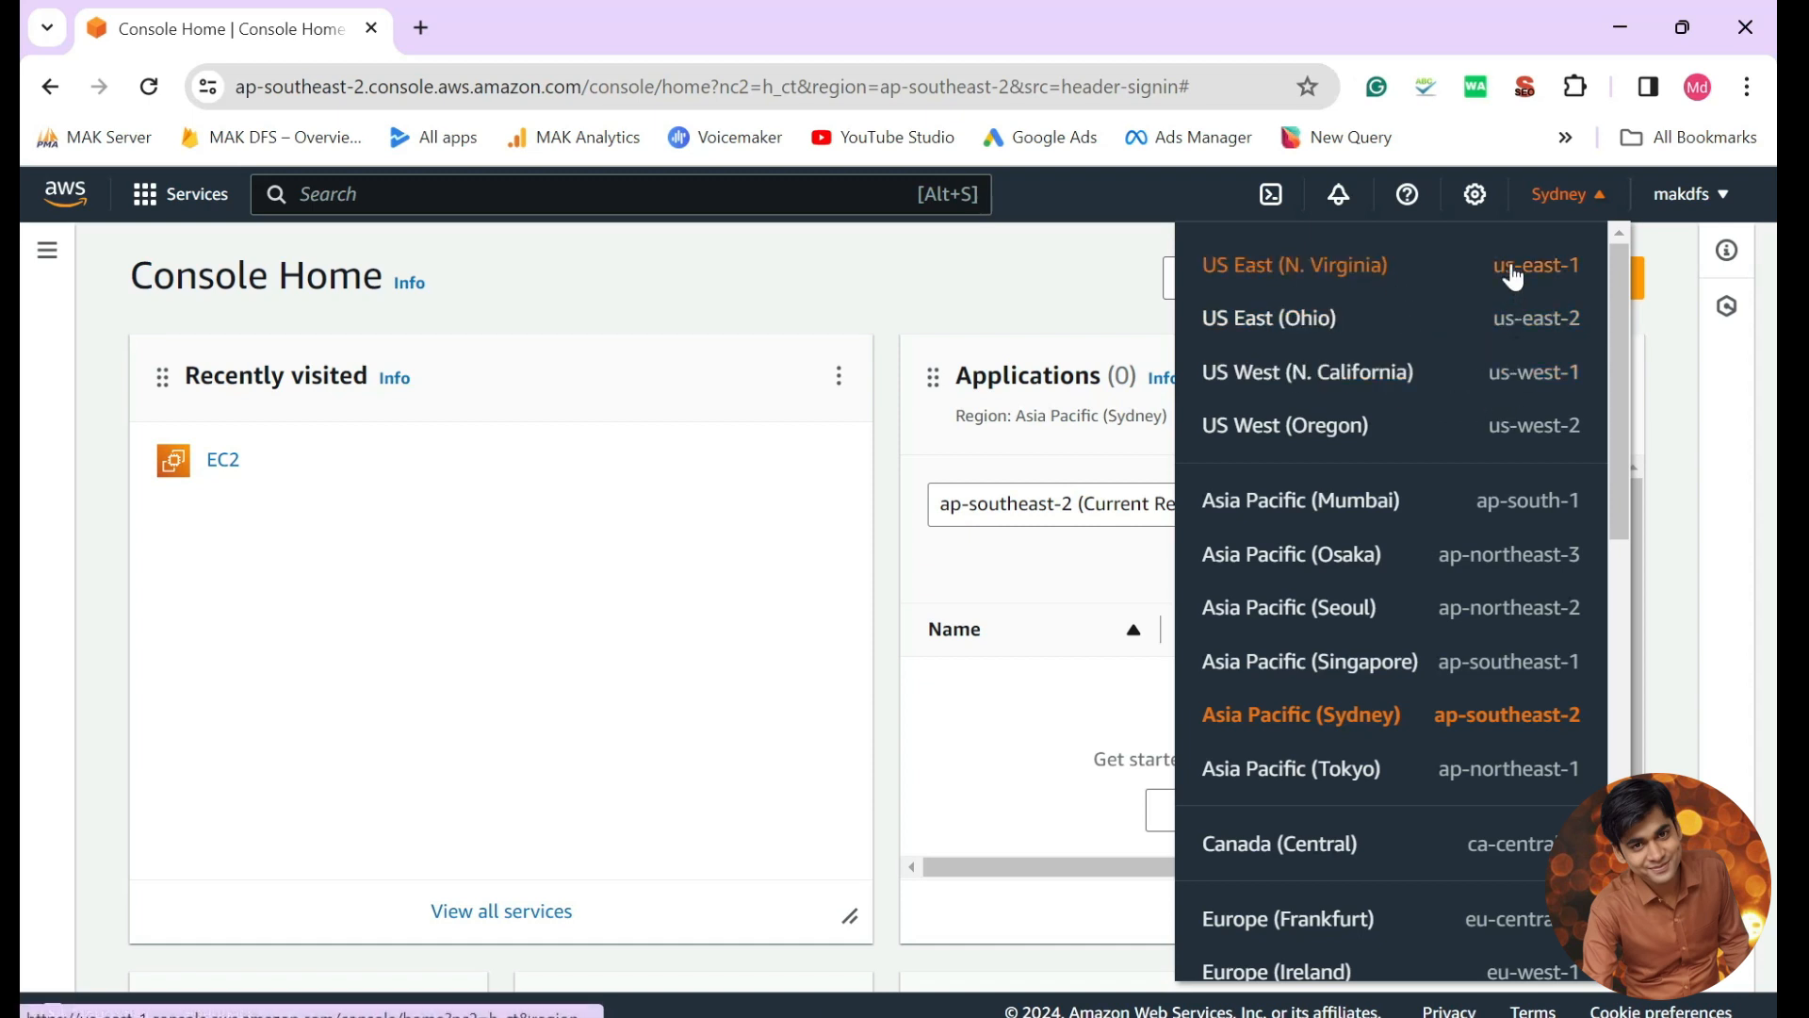
{"action": "scroll", "coordinate": [1410, 565], "scroll_direction": "down", "scroll_amount": 3}
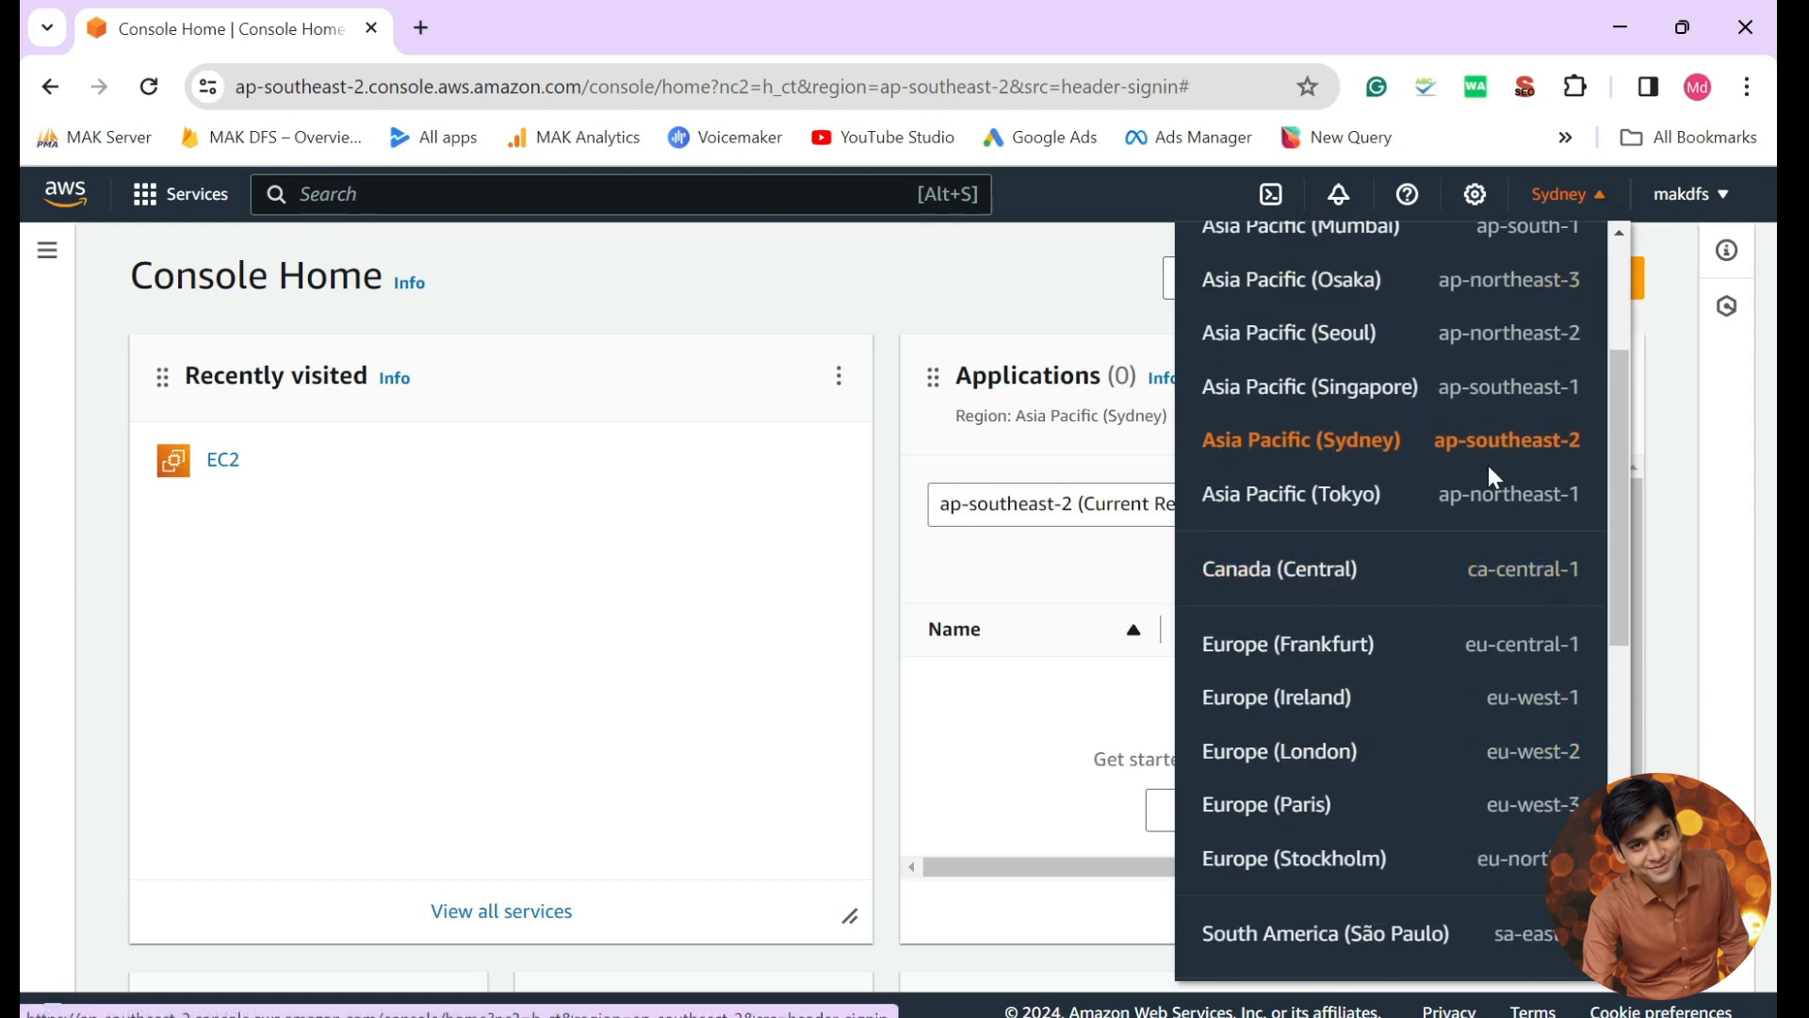
{"action": "scroll", "coordinate": [1415, 456], "scroll_direction": "up", "scroll_amount": 3}
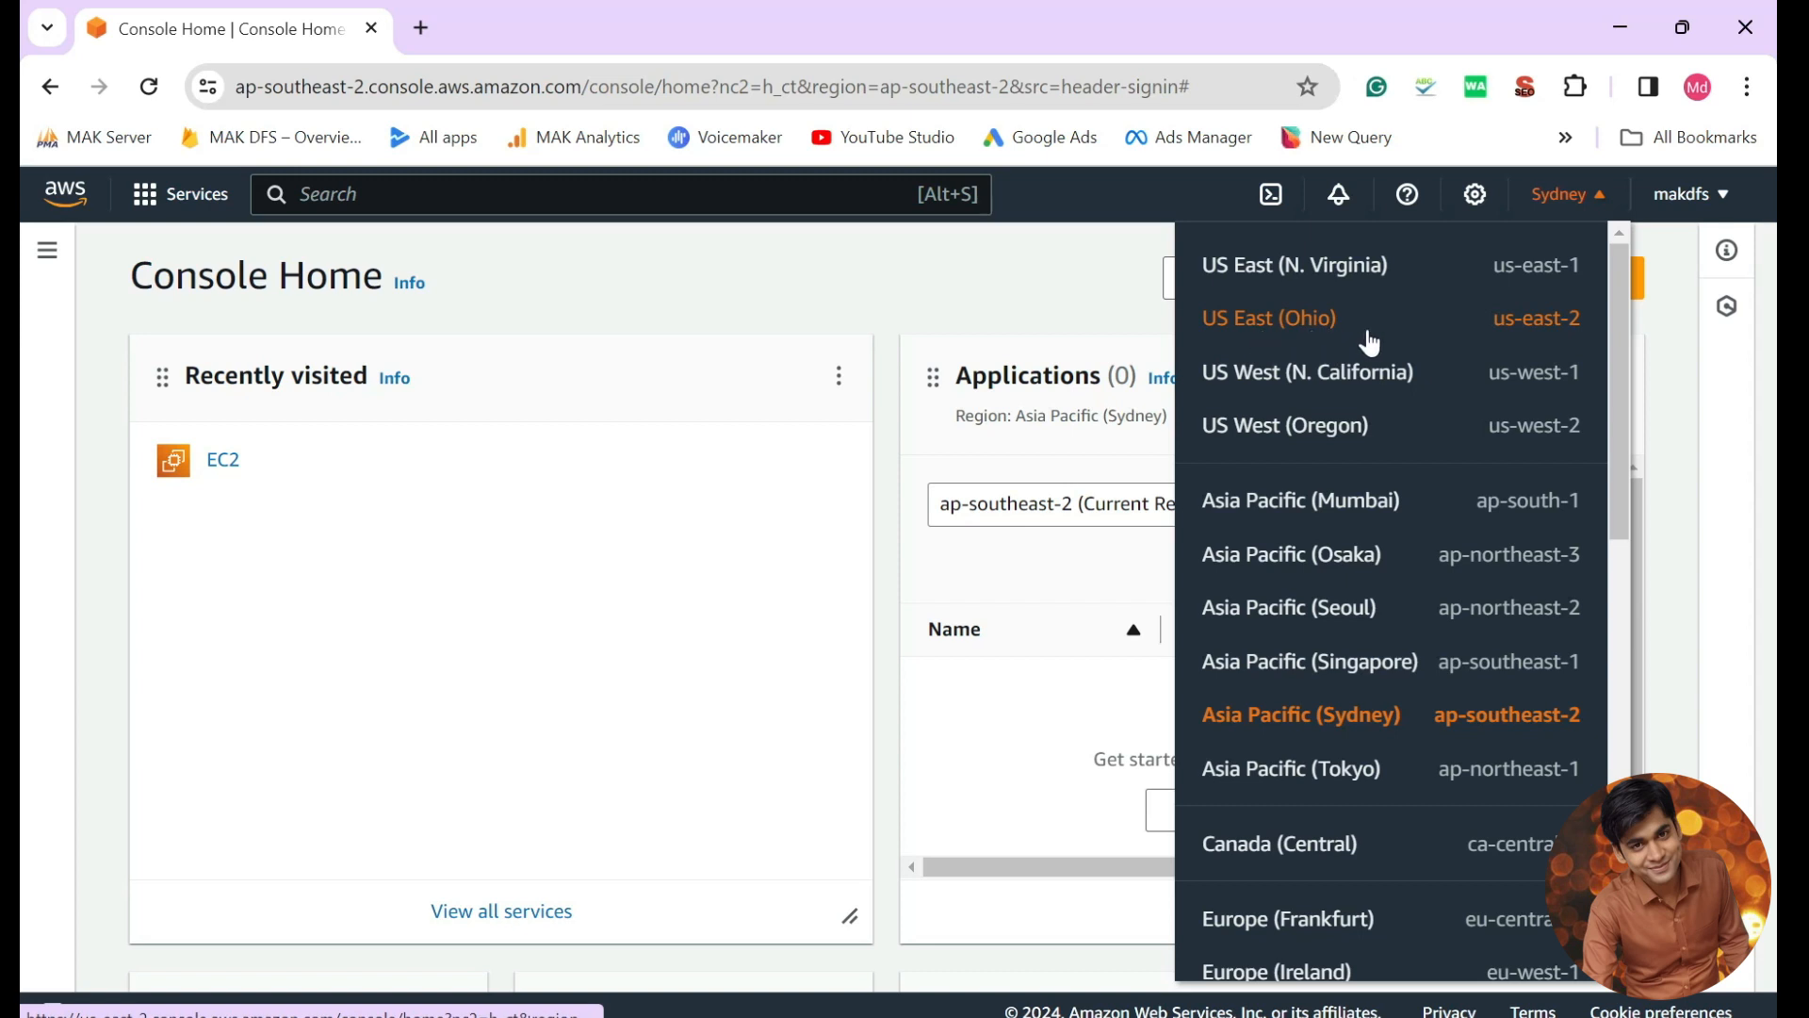
{"action": "left_click", "coordinate": [1296, 316]}
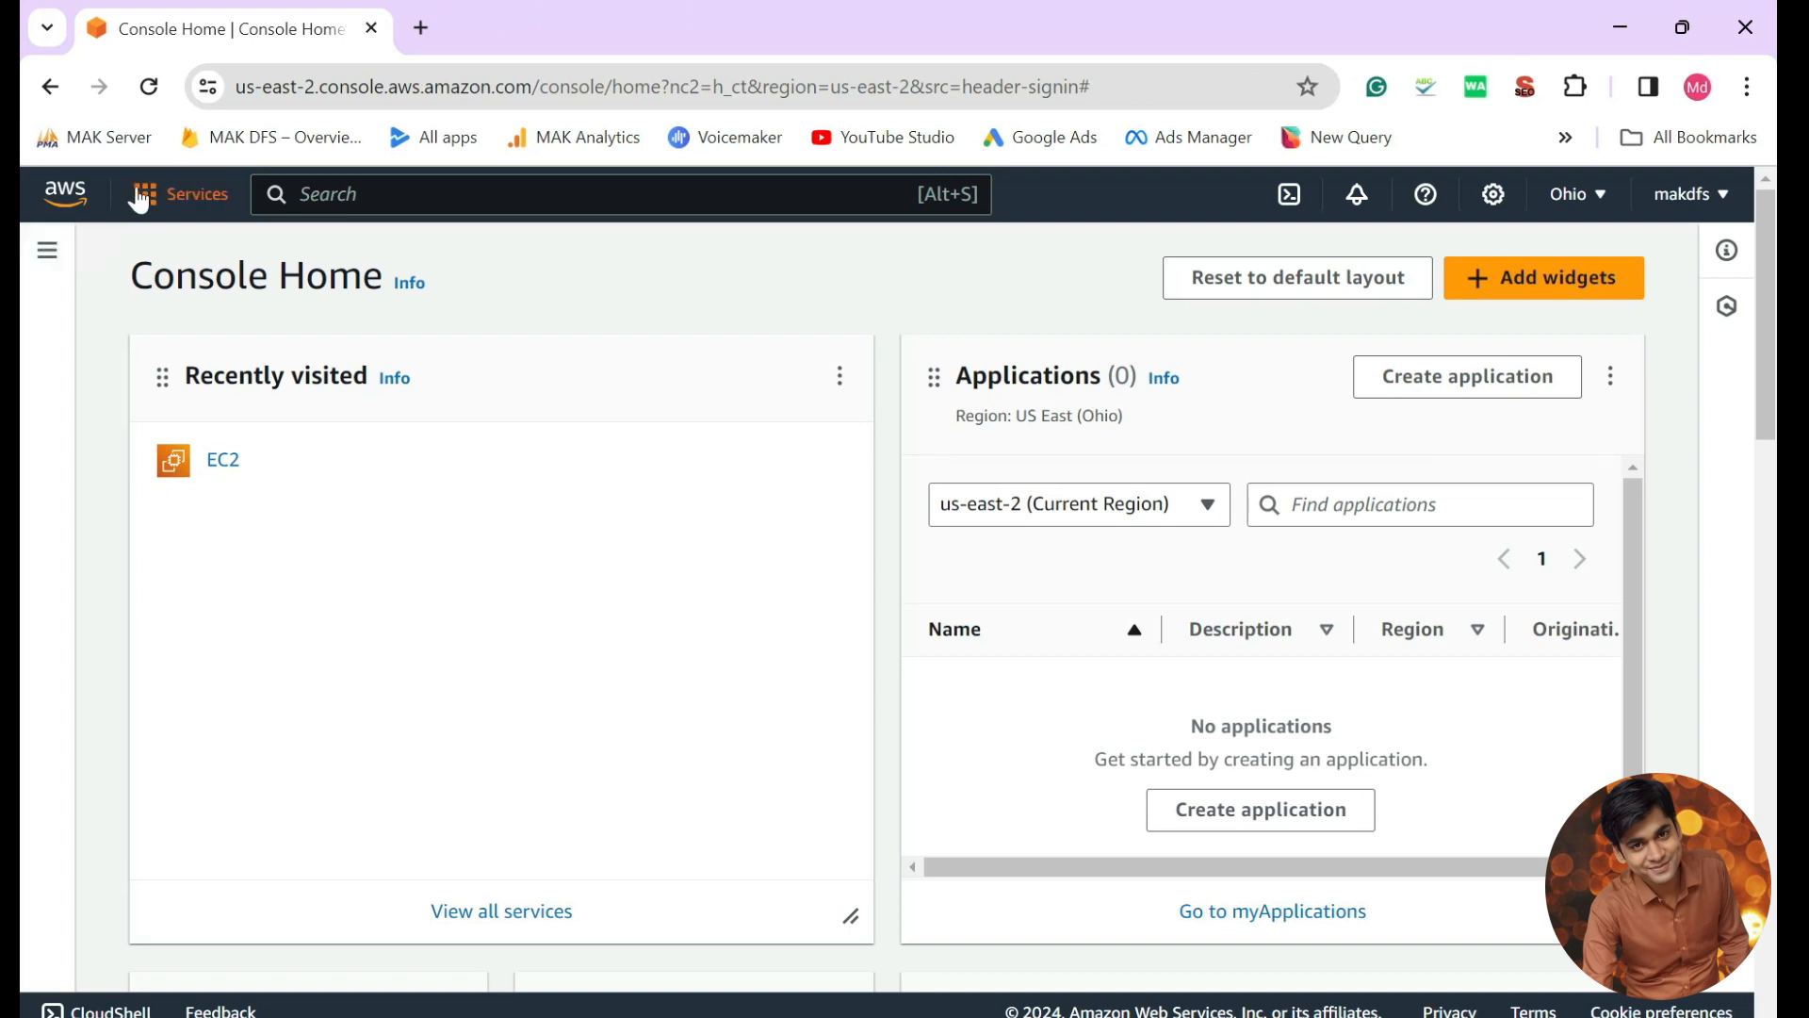
Look through the full list of AWS service categories, including the Database category, and close the list.
{"action": "left_click", "coordinate": [171, 197]}
{"action": "scroll", "coordinate": [255, 562], "scroll_direction": "down", "scroll_amount": 8}
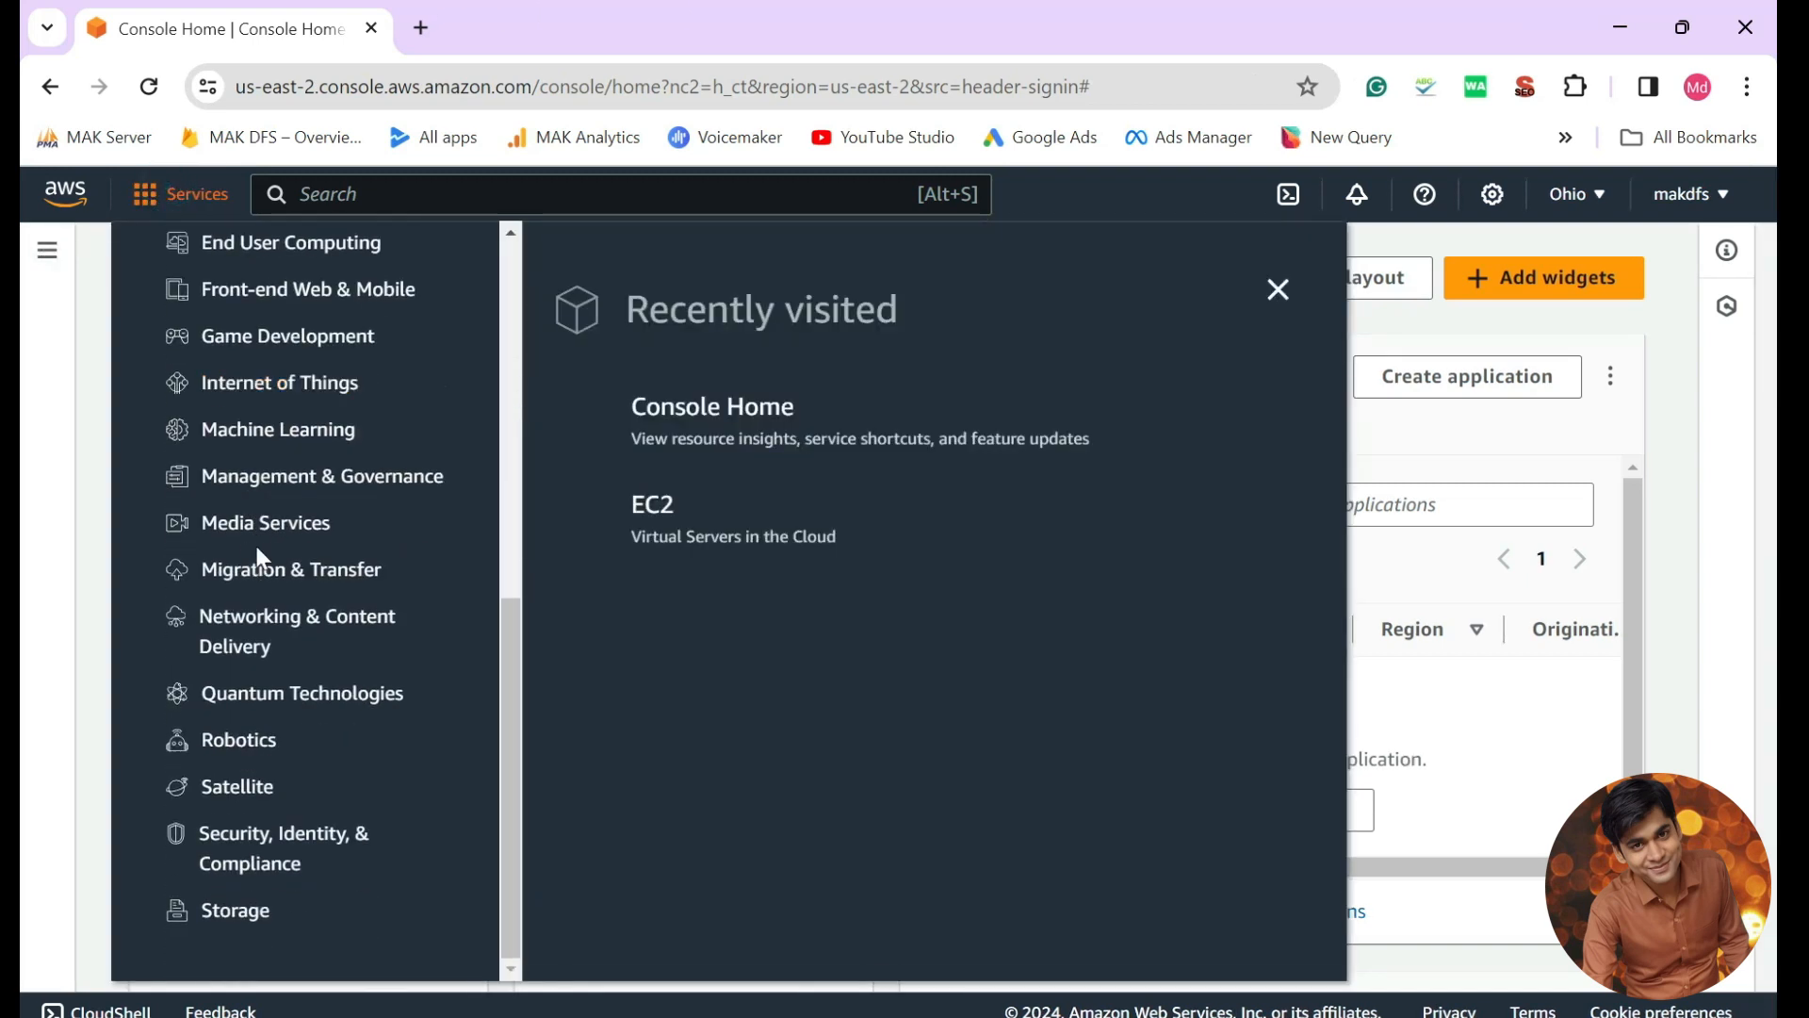
{"action": "scroll", "coordinate": [258, 556], "scroll_direction": "up", "scroll_amount": 8}
{"action": "left_click", "coordinate": [456, 193]}
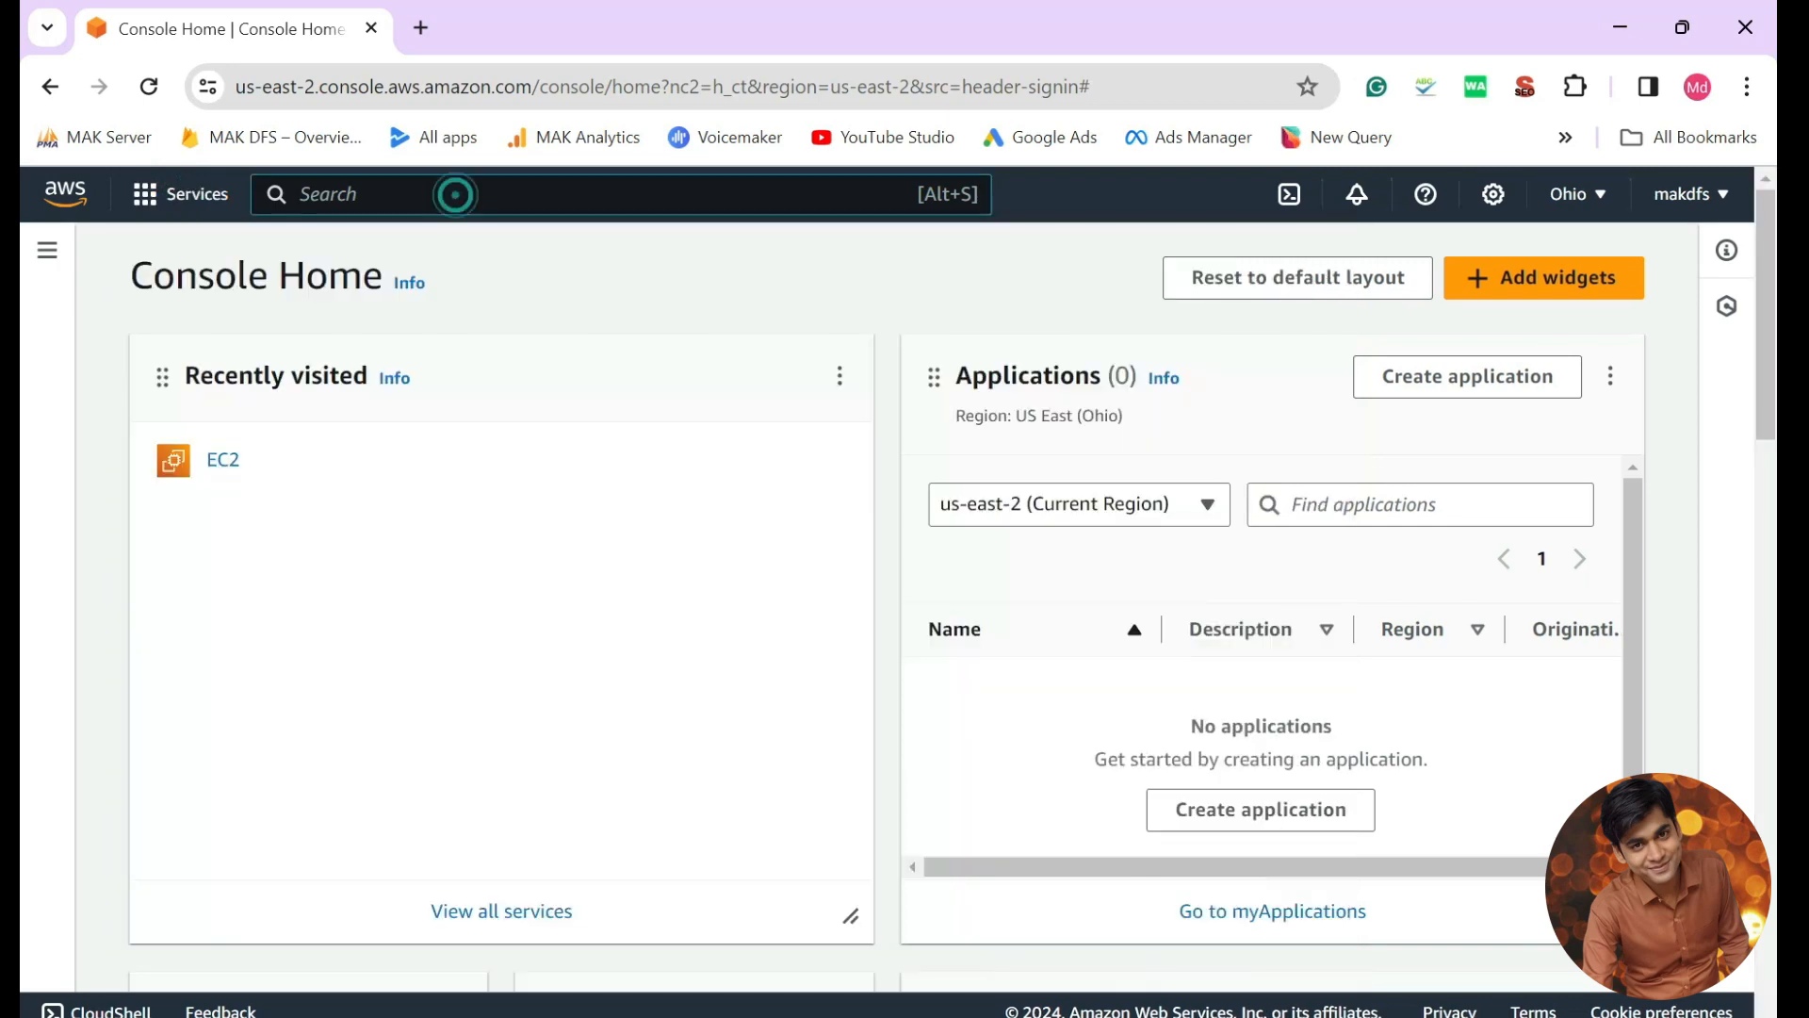
{"action": "left_click", "coordinate": [181, 194]}
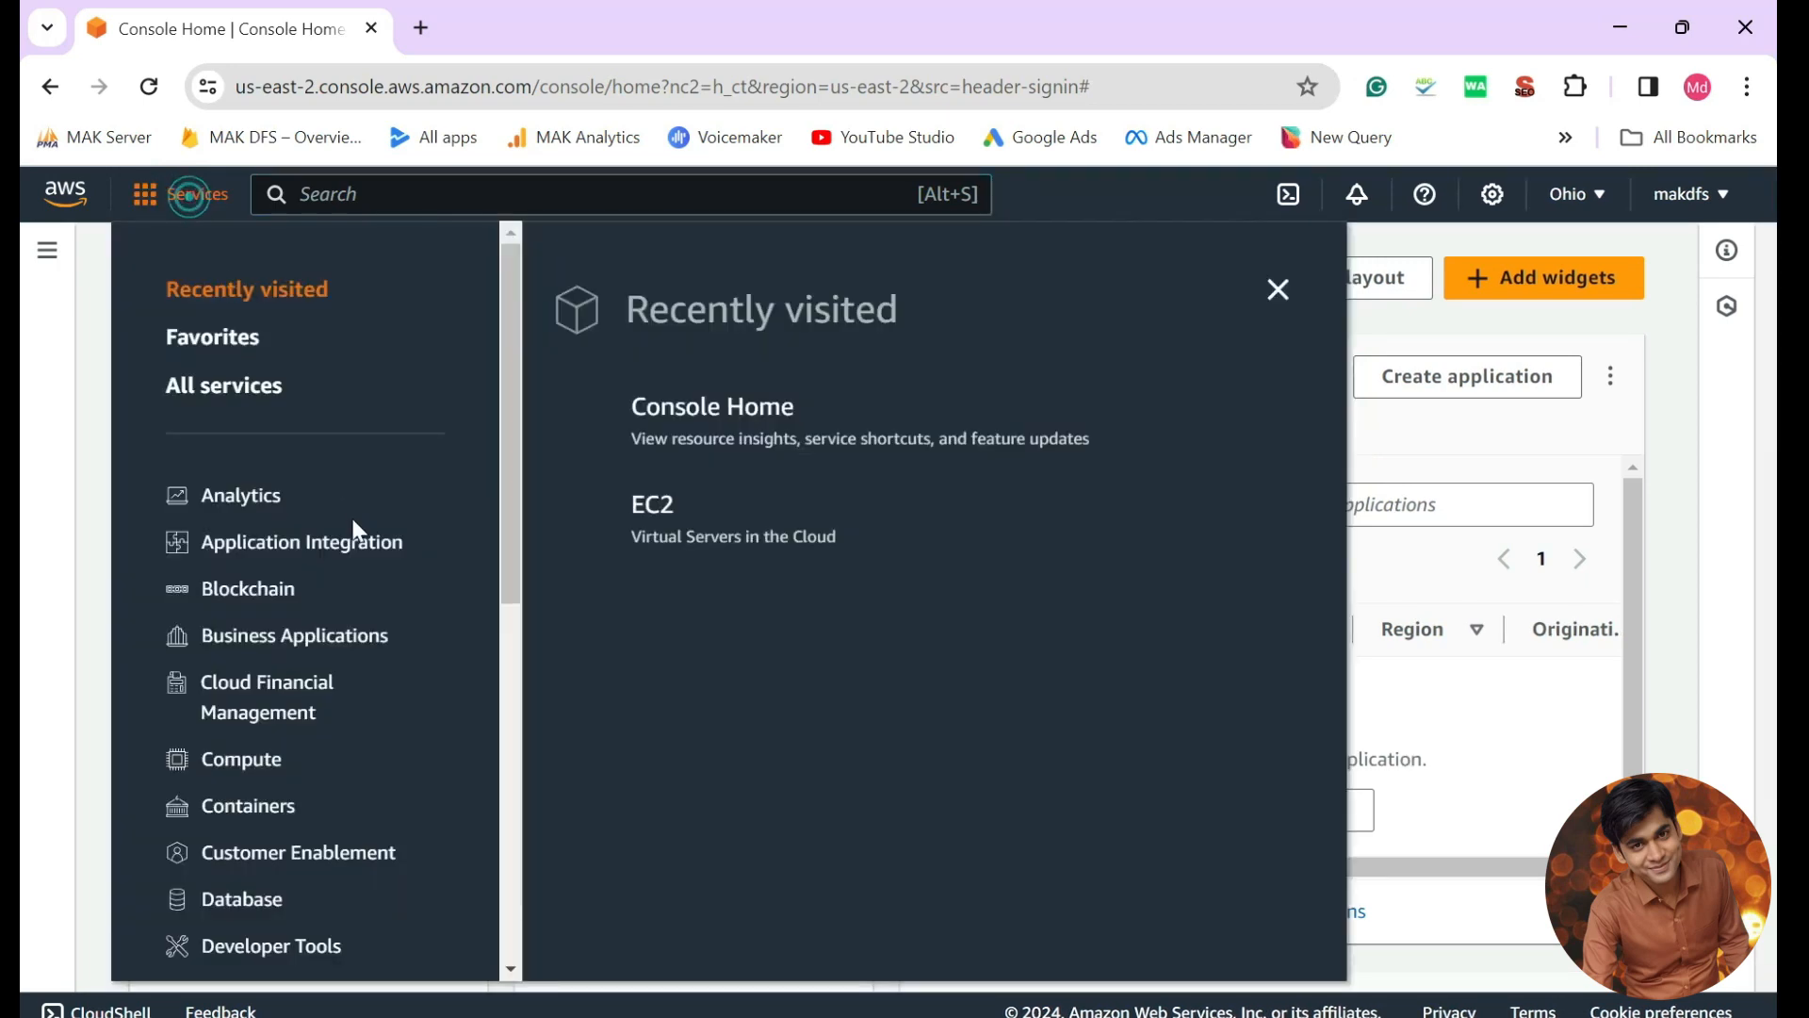
{"action": "scroll", "coordinate": [351, 532], "scroll_direction": "down", "scroll_amount": 8}
{"action": "scroll", "coordinate": [337, 519], "scroll_direction": "up", "scroll_amount": 8}
{"action": "scroll", "coordinate": [245, 919], "scroll_direction": "down", "scroll_amount": 3}
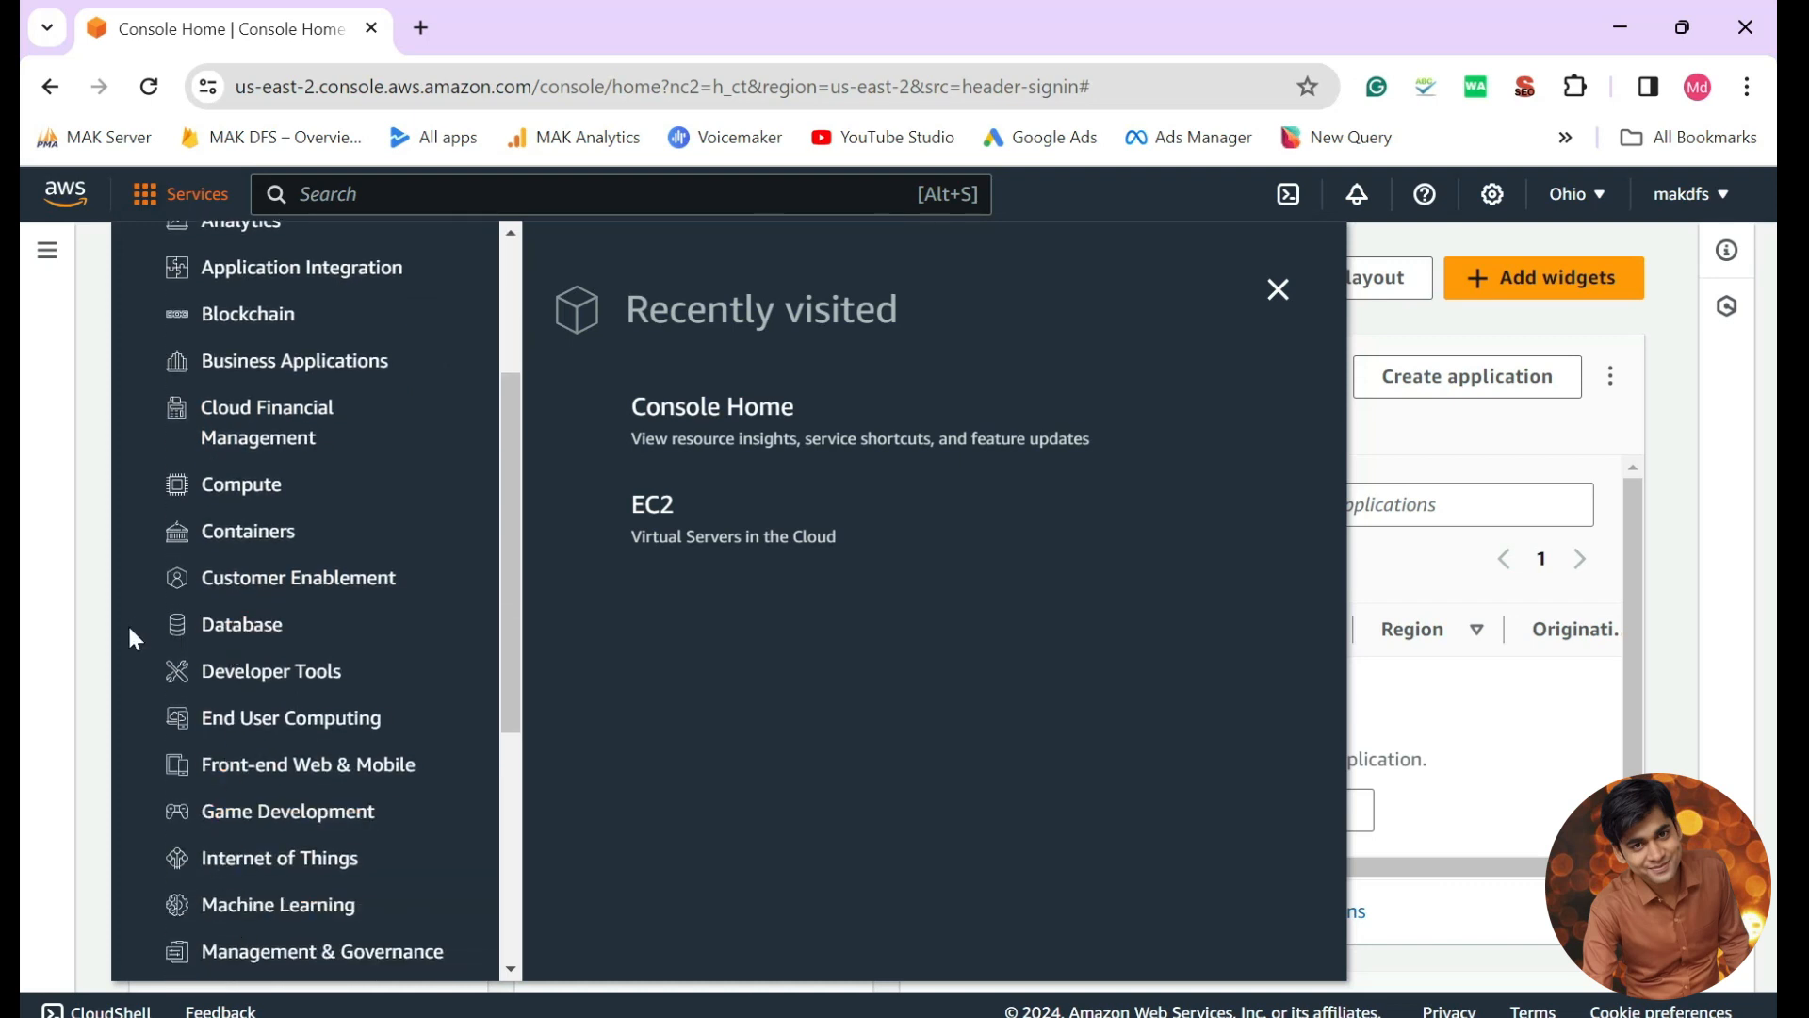
{"action": "left_click_drag", "start_coordinate": [129, 624], "coordinate": [321, 624]}
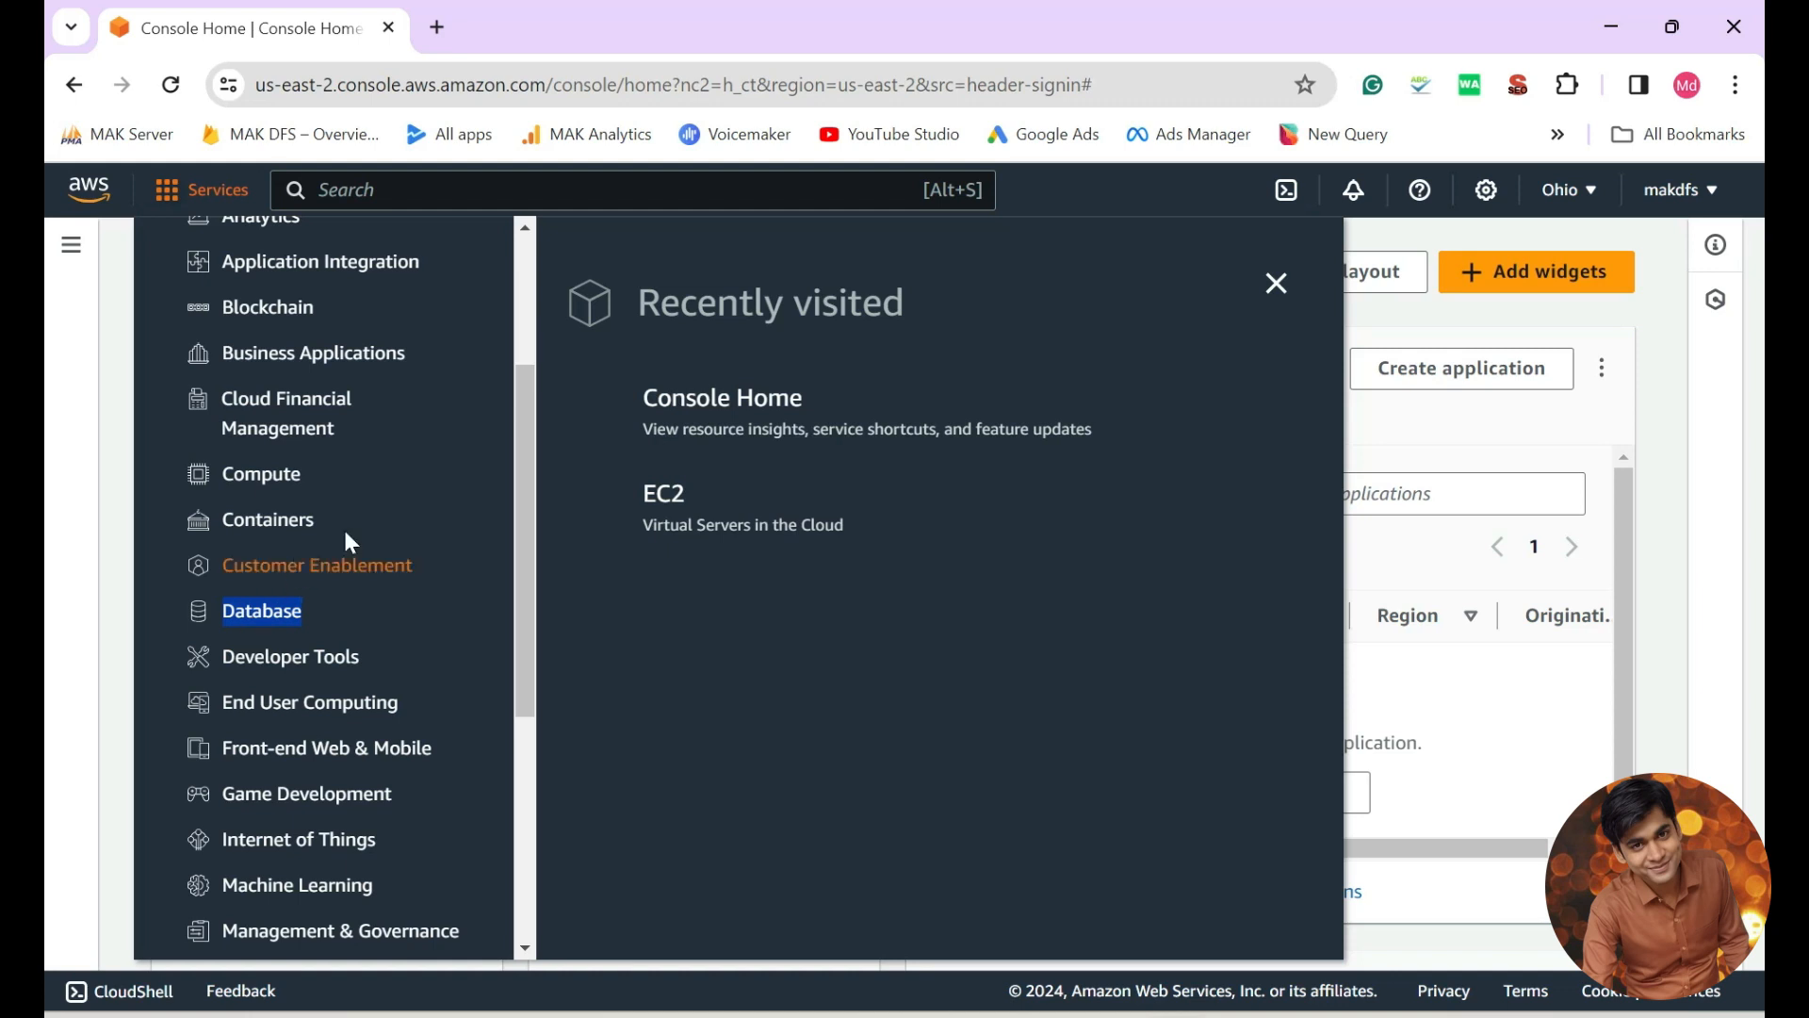
{"action": "scroll", "coordinate": [449, 547], "scroll_direction": "up", "scroll_amount": 3}
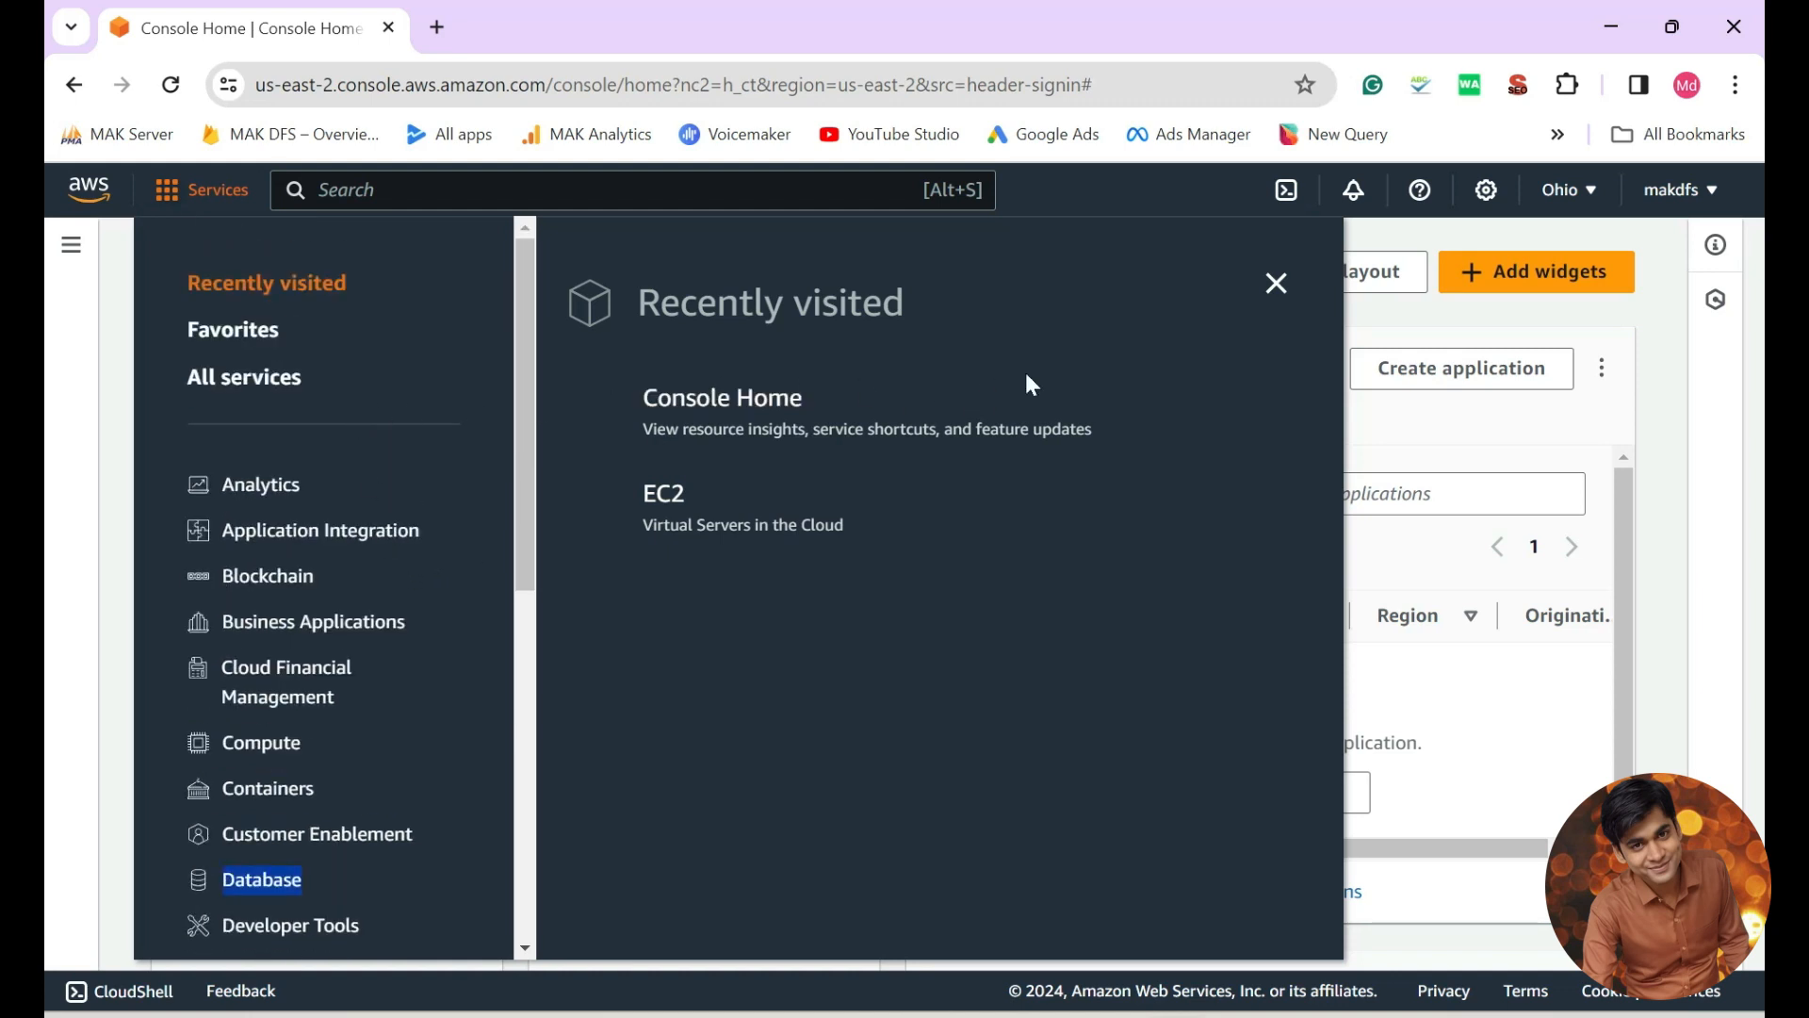
{"action": "left_click", "coordinate": [1277, 286]}
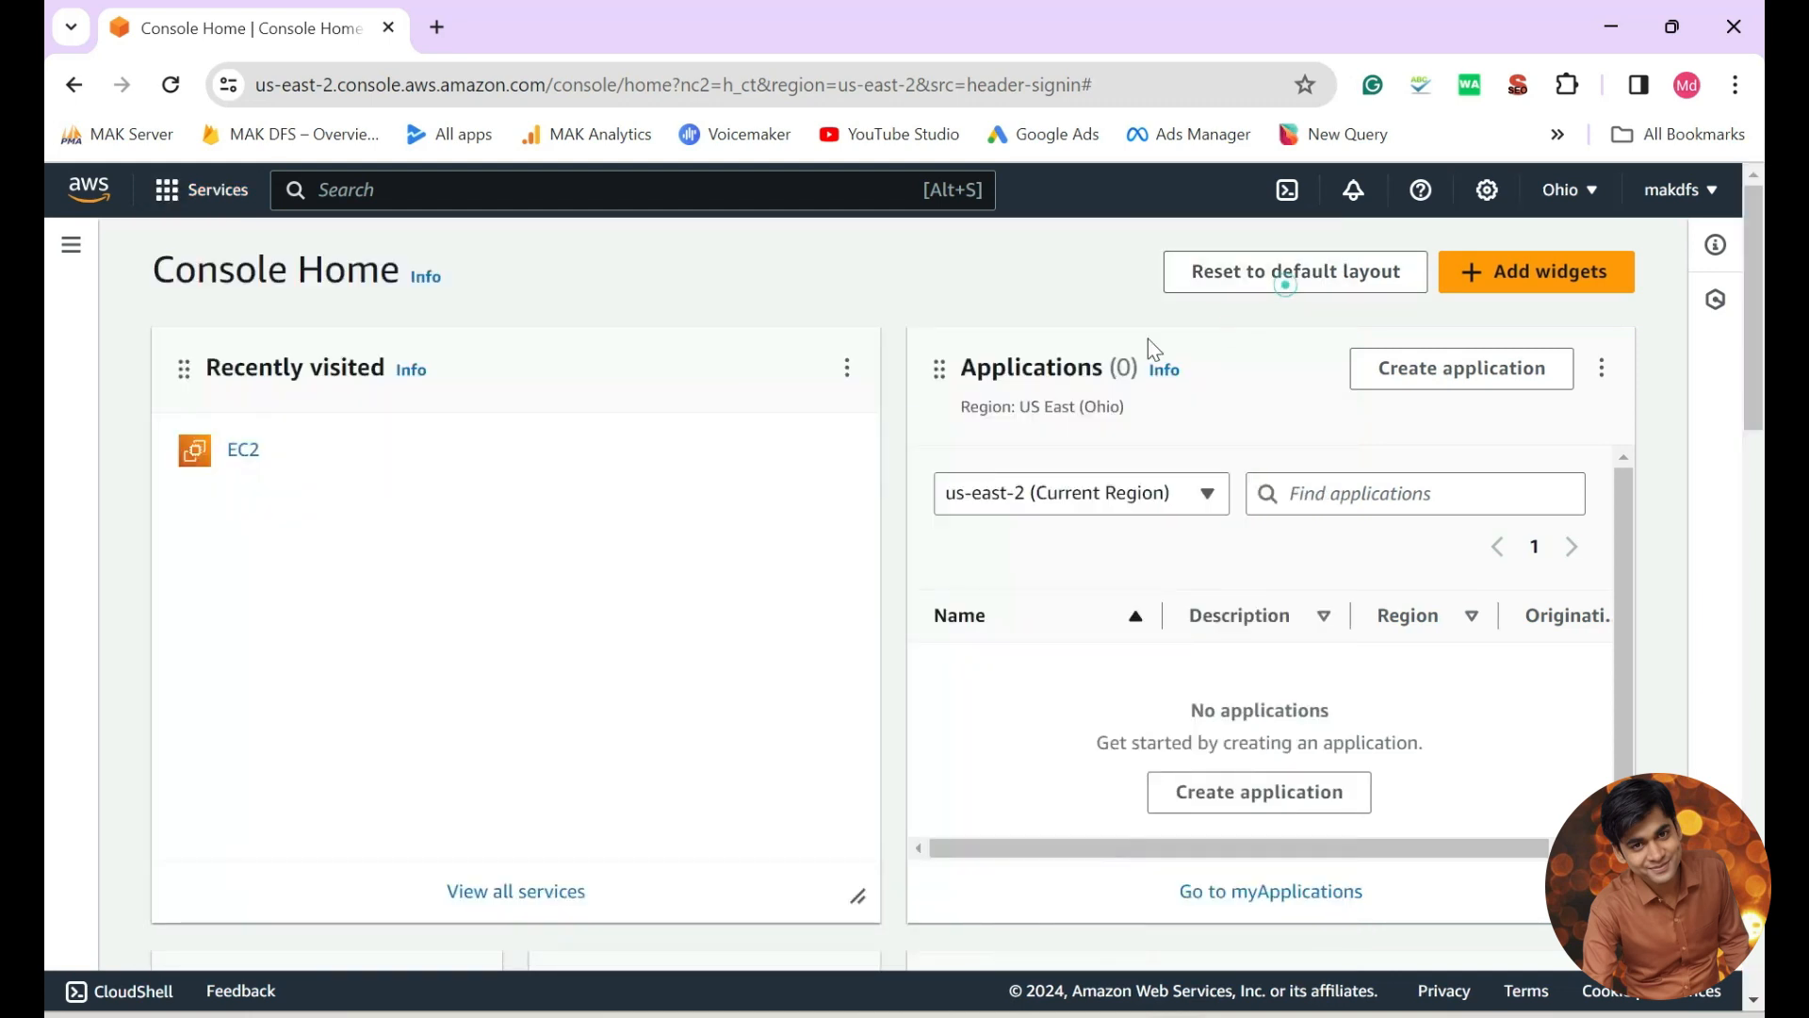
{"action": "left_click", "coordinate": [169, 187]}
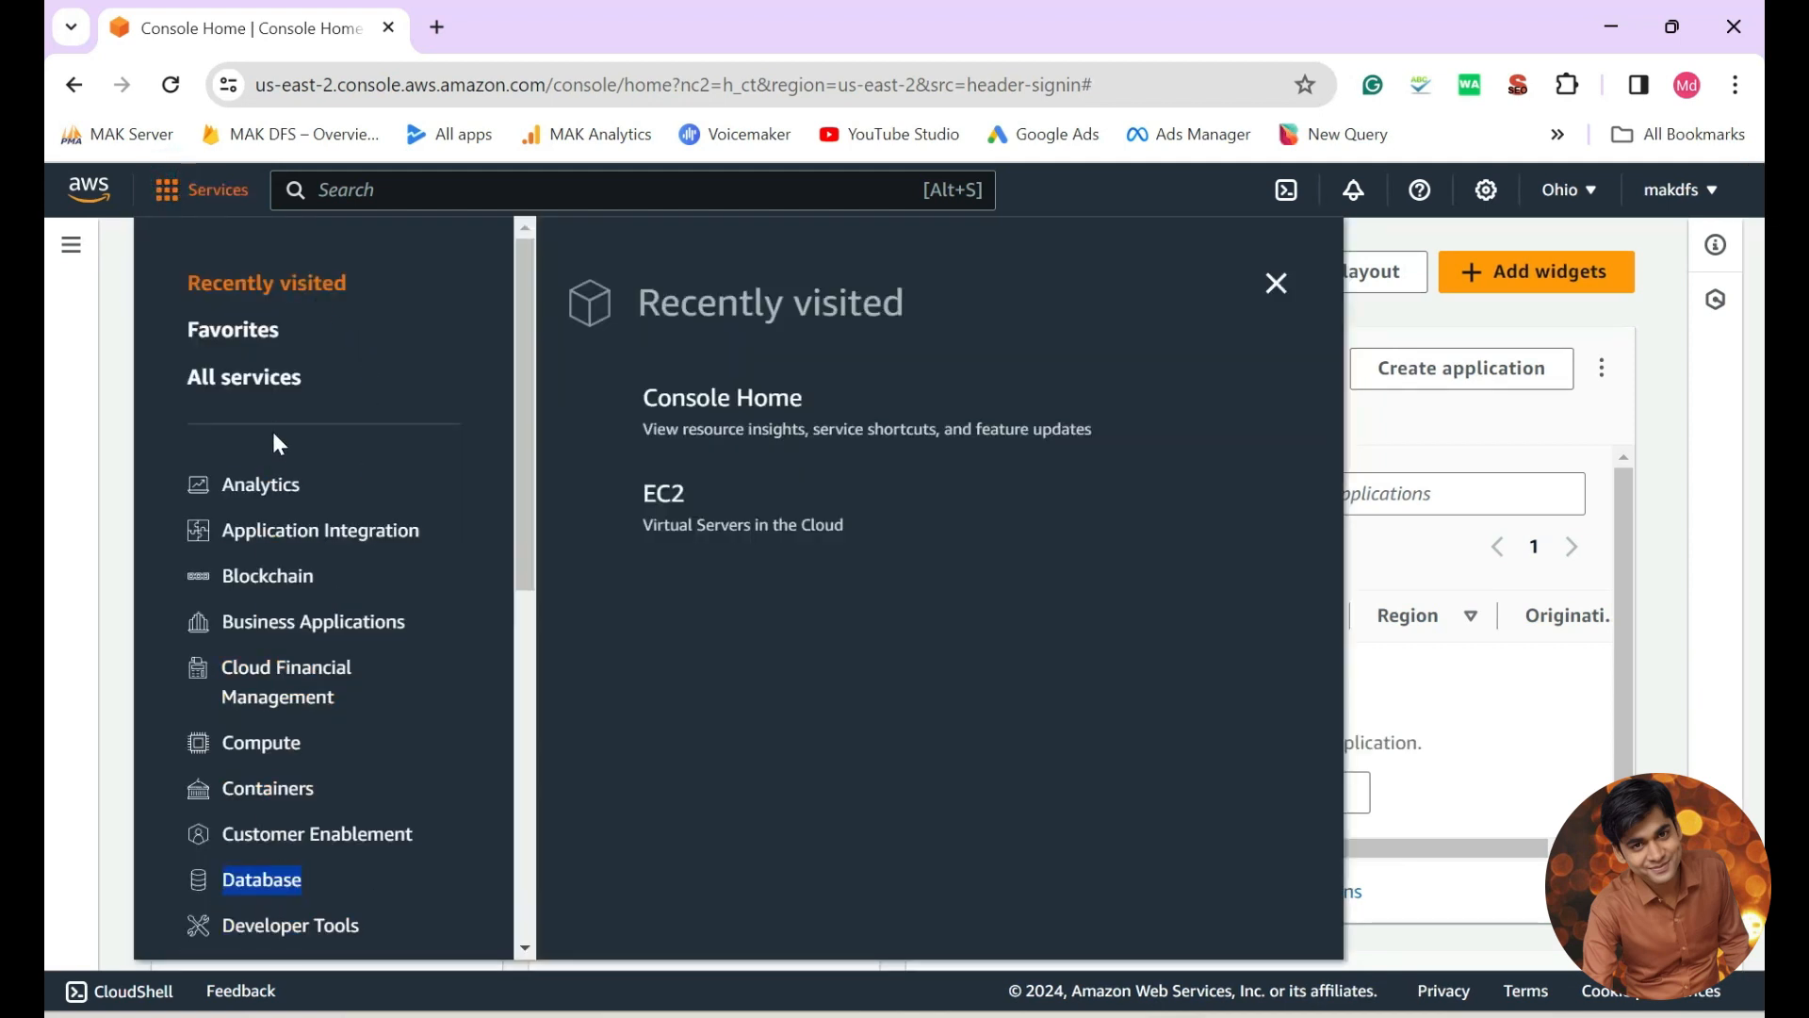
{"action": "scroll", "coordinate": [267, 797], "scroll_direction": "down", "scroll_amount": 4}
{"action": "scroll", "coordinate": [267, 798], "scroll_direction": "up", "scroll_amount": 4}
{"action": "left_click", "coordinate": [1276, 283]}
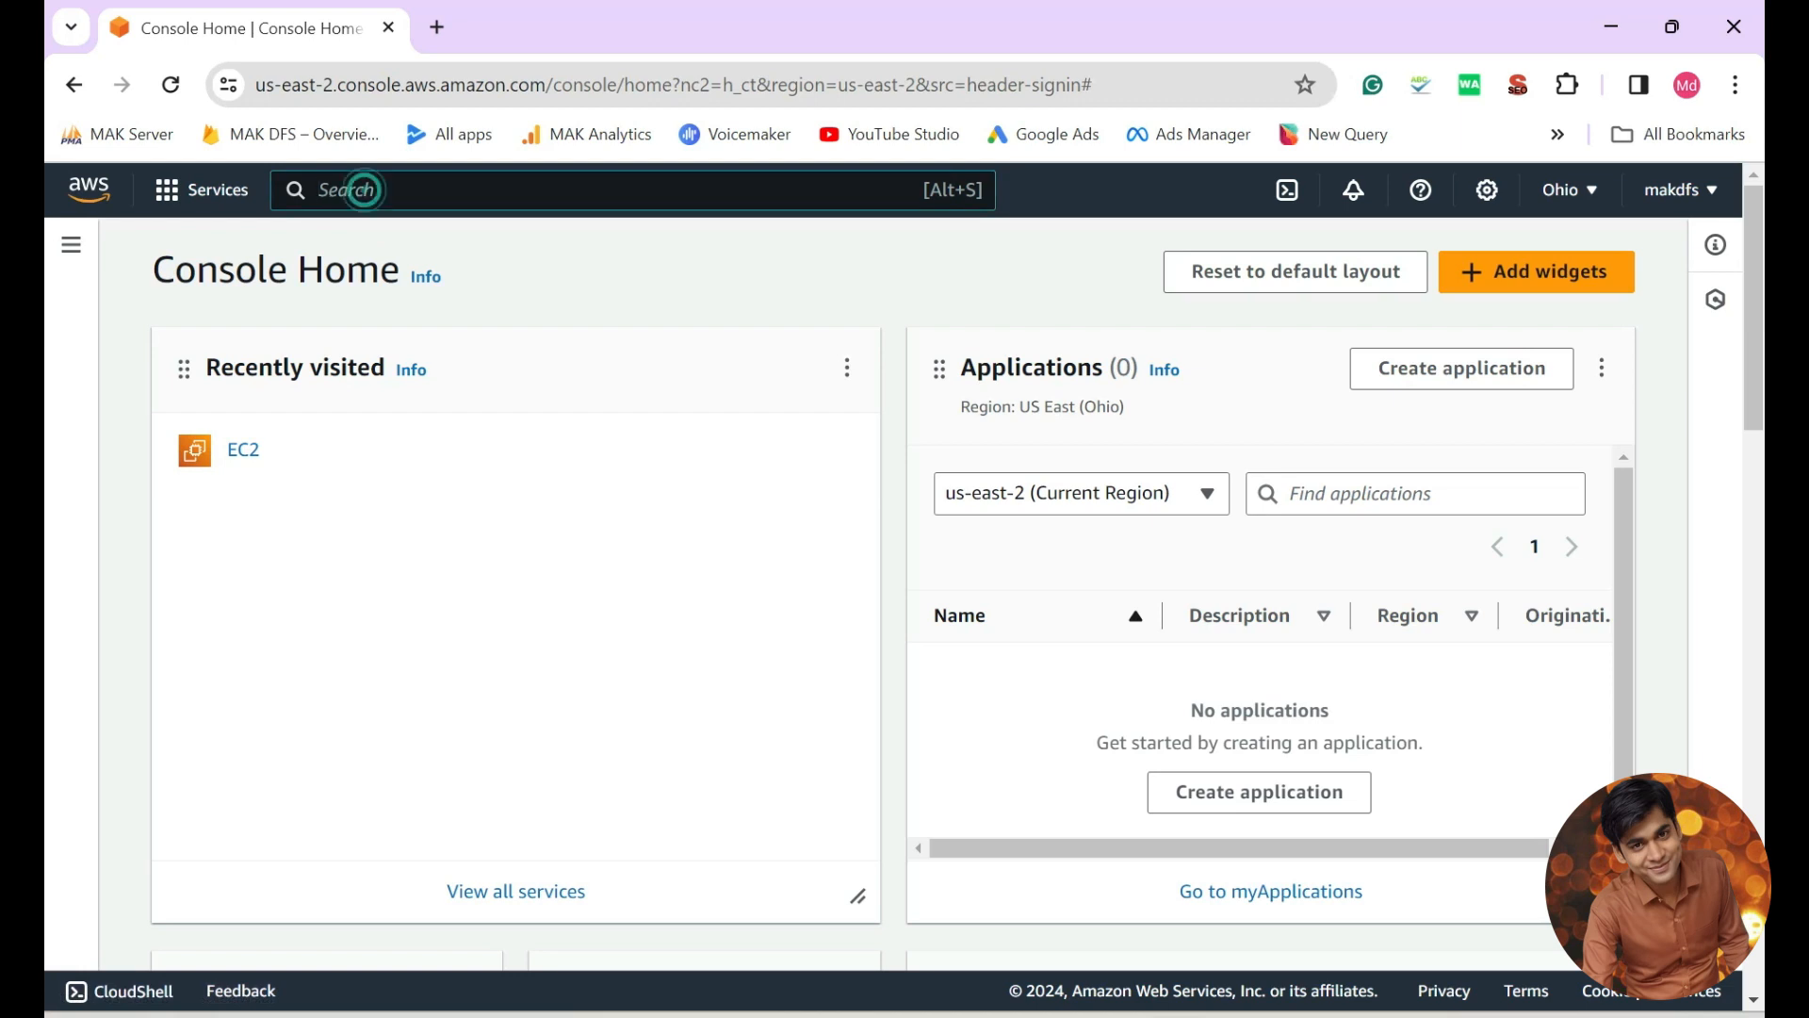
Search the console for ec2 and check the recently visited services.
{"action": "left_click", "coordinate": [343, 188]}
{"action": "type", "text": "ec"}
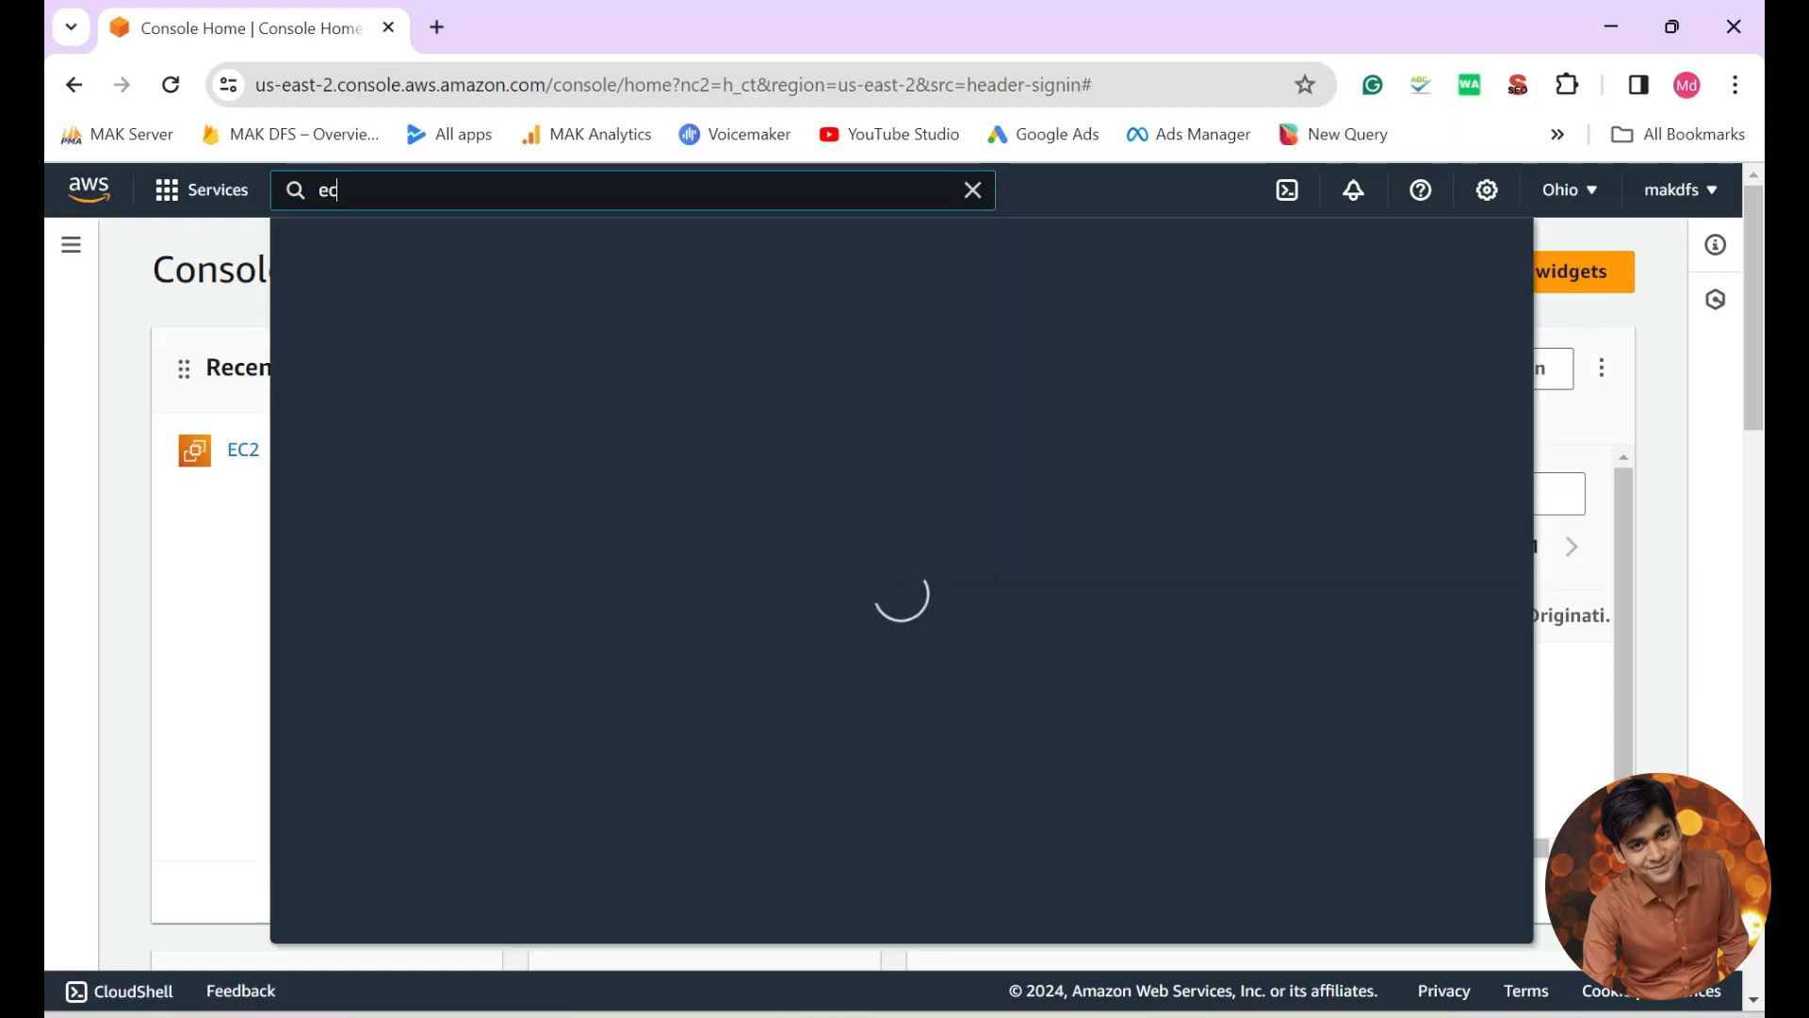
{"action": "type", "text": "2"}
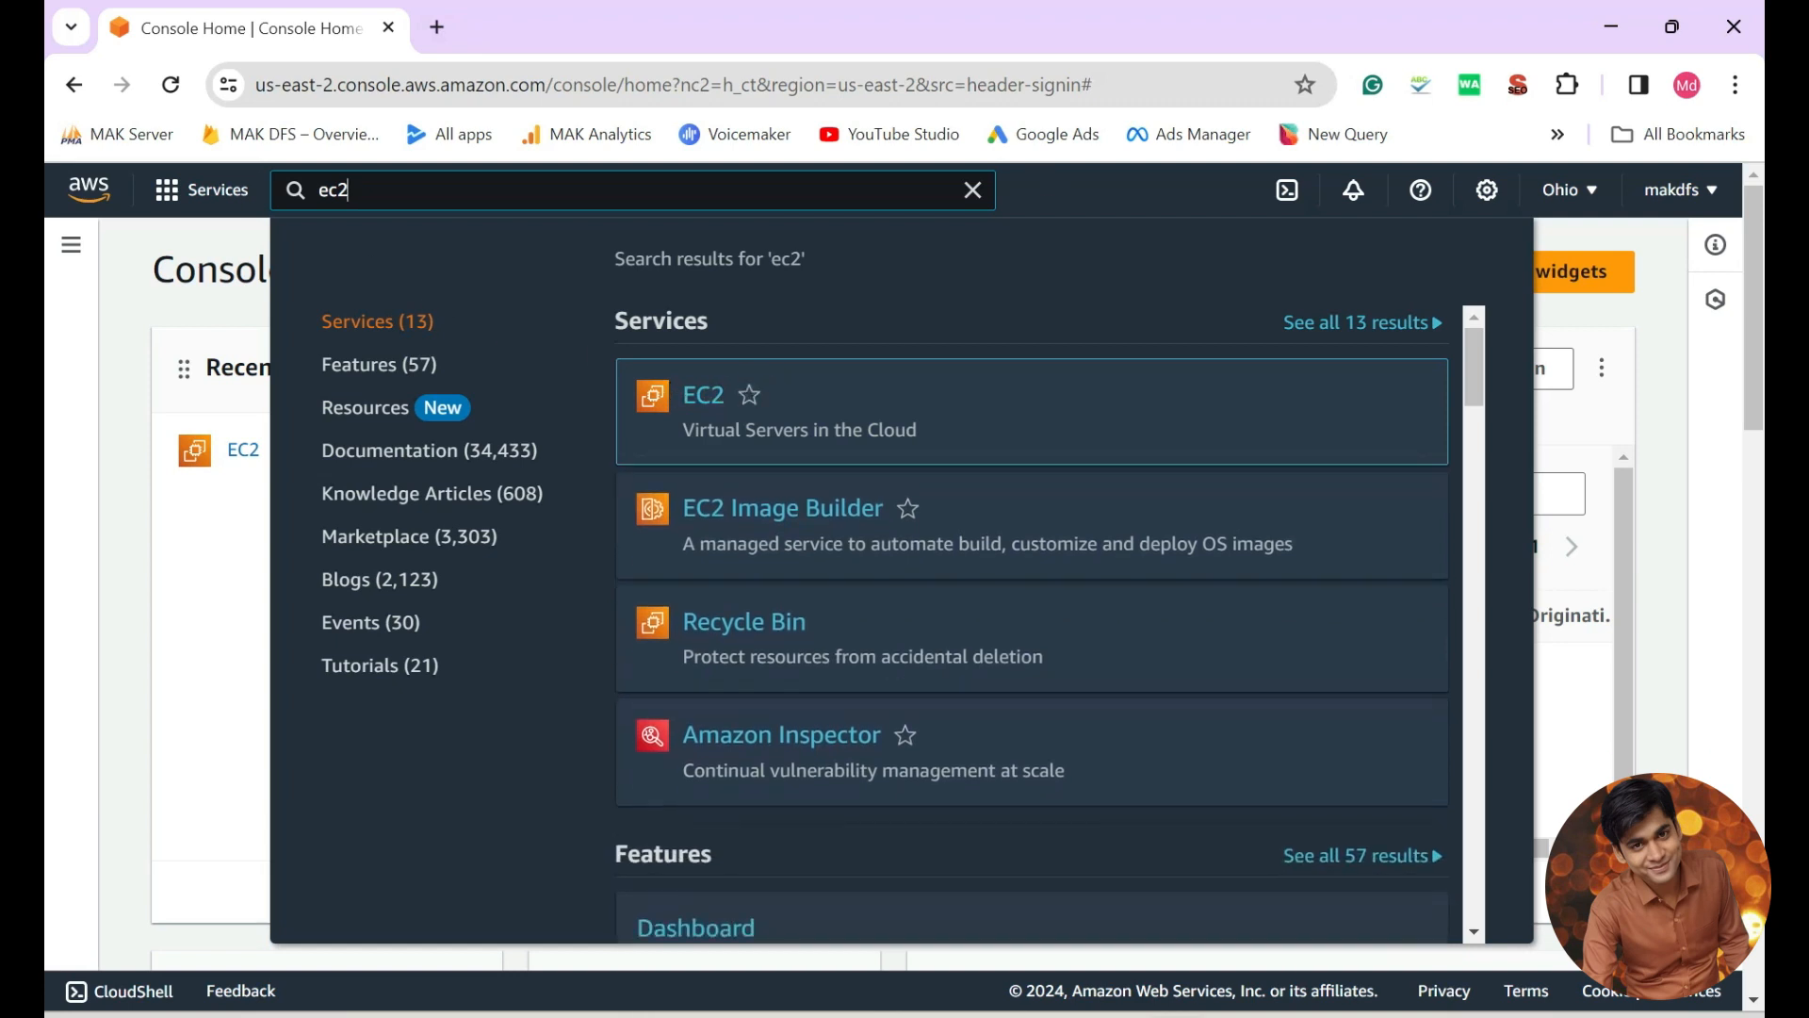
{"action": "left_click", "coordinate": [226, 192]}
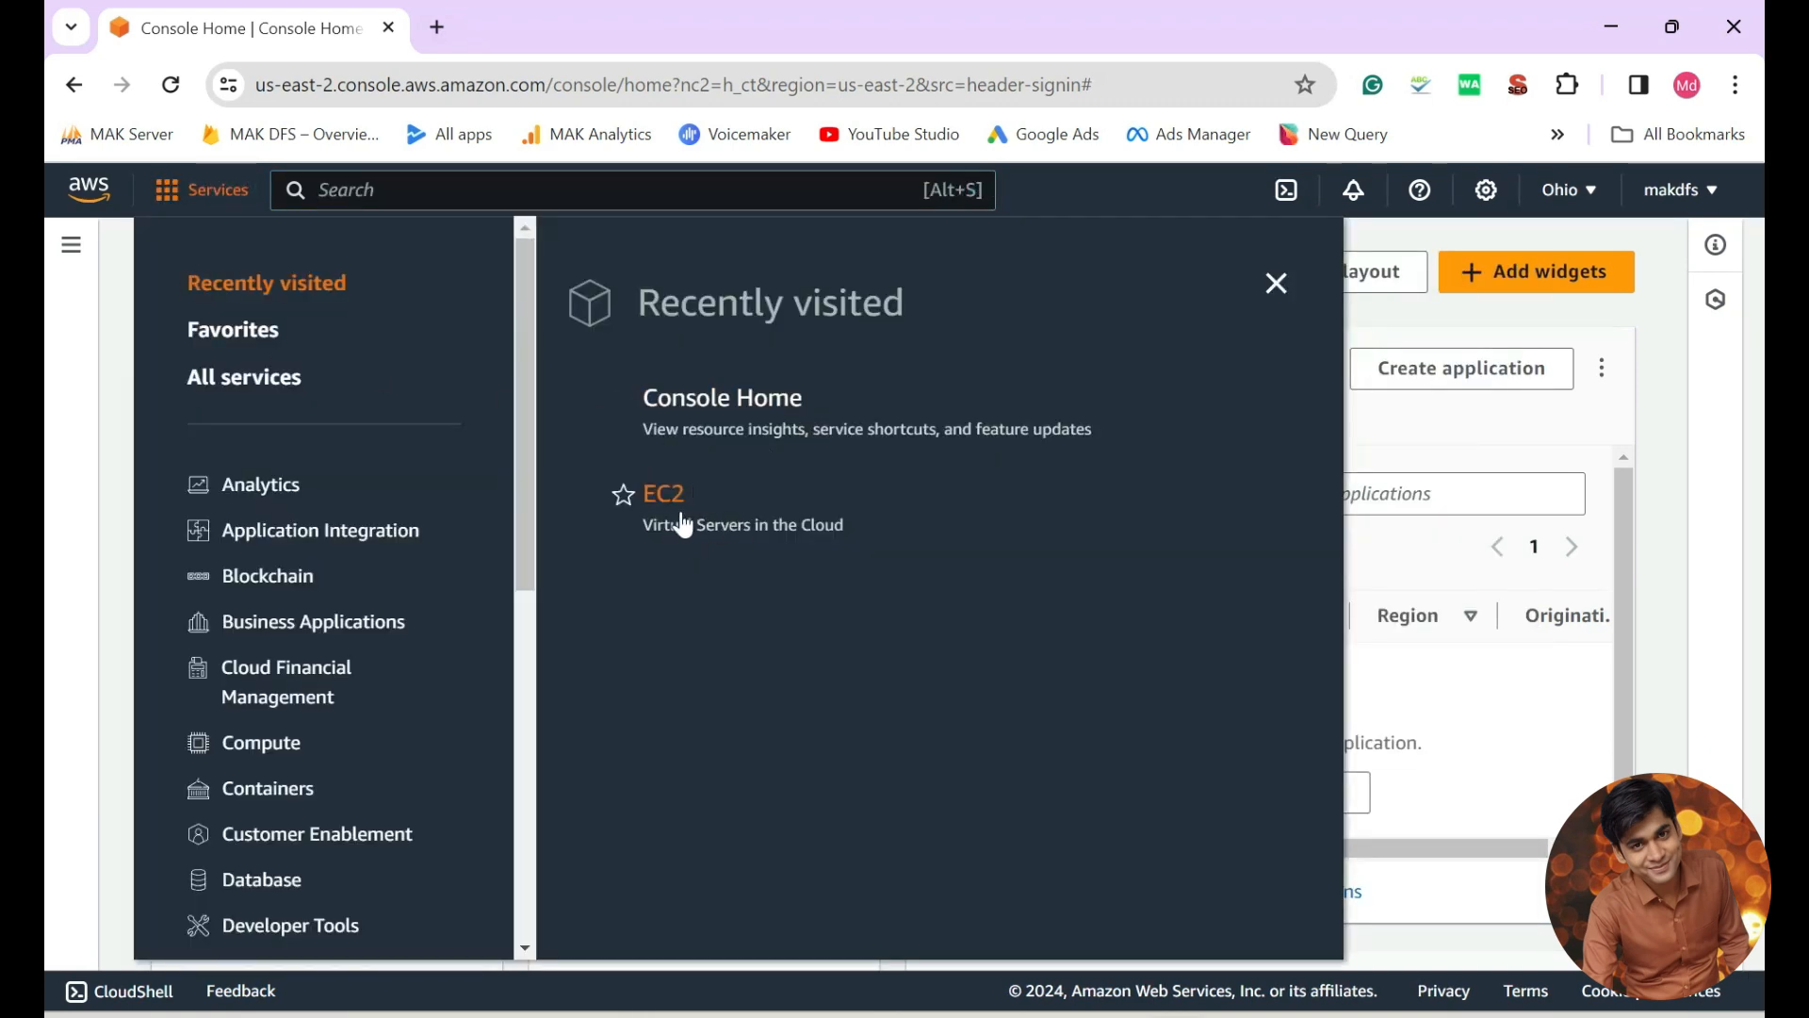
{"action": "left_click", "coordinate": [1276, 284]}
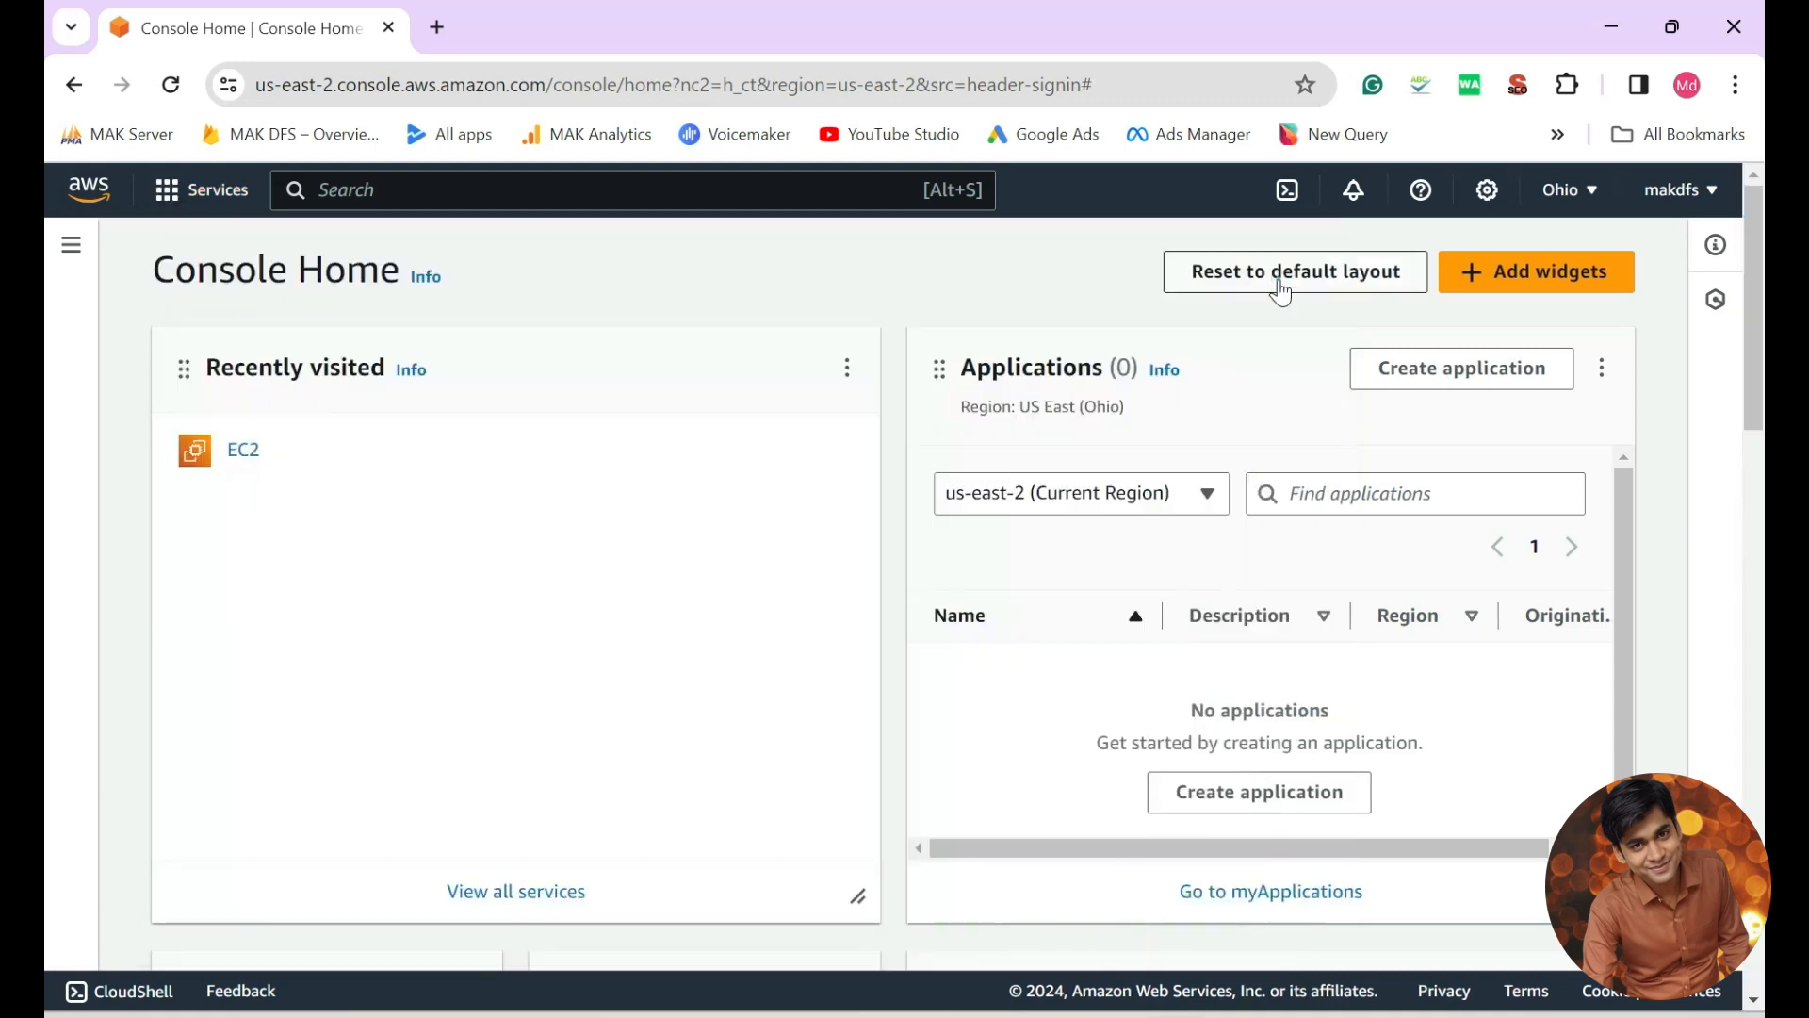
Open the EC2 dashboard from the recently visited services and review its contents.
{"action": "left_click", "coordinate": [256, 458]}
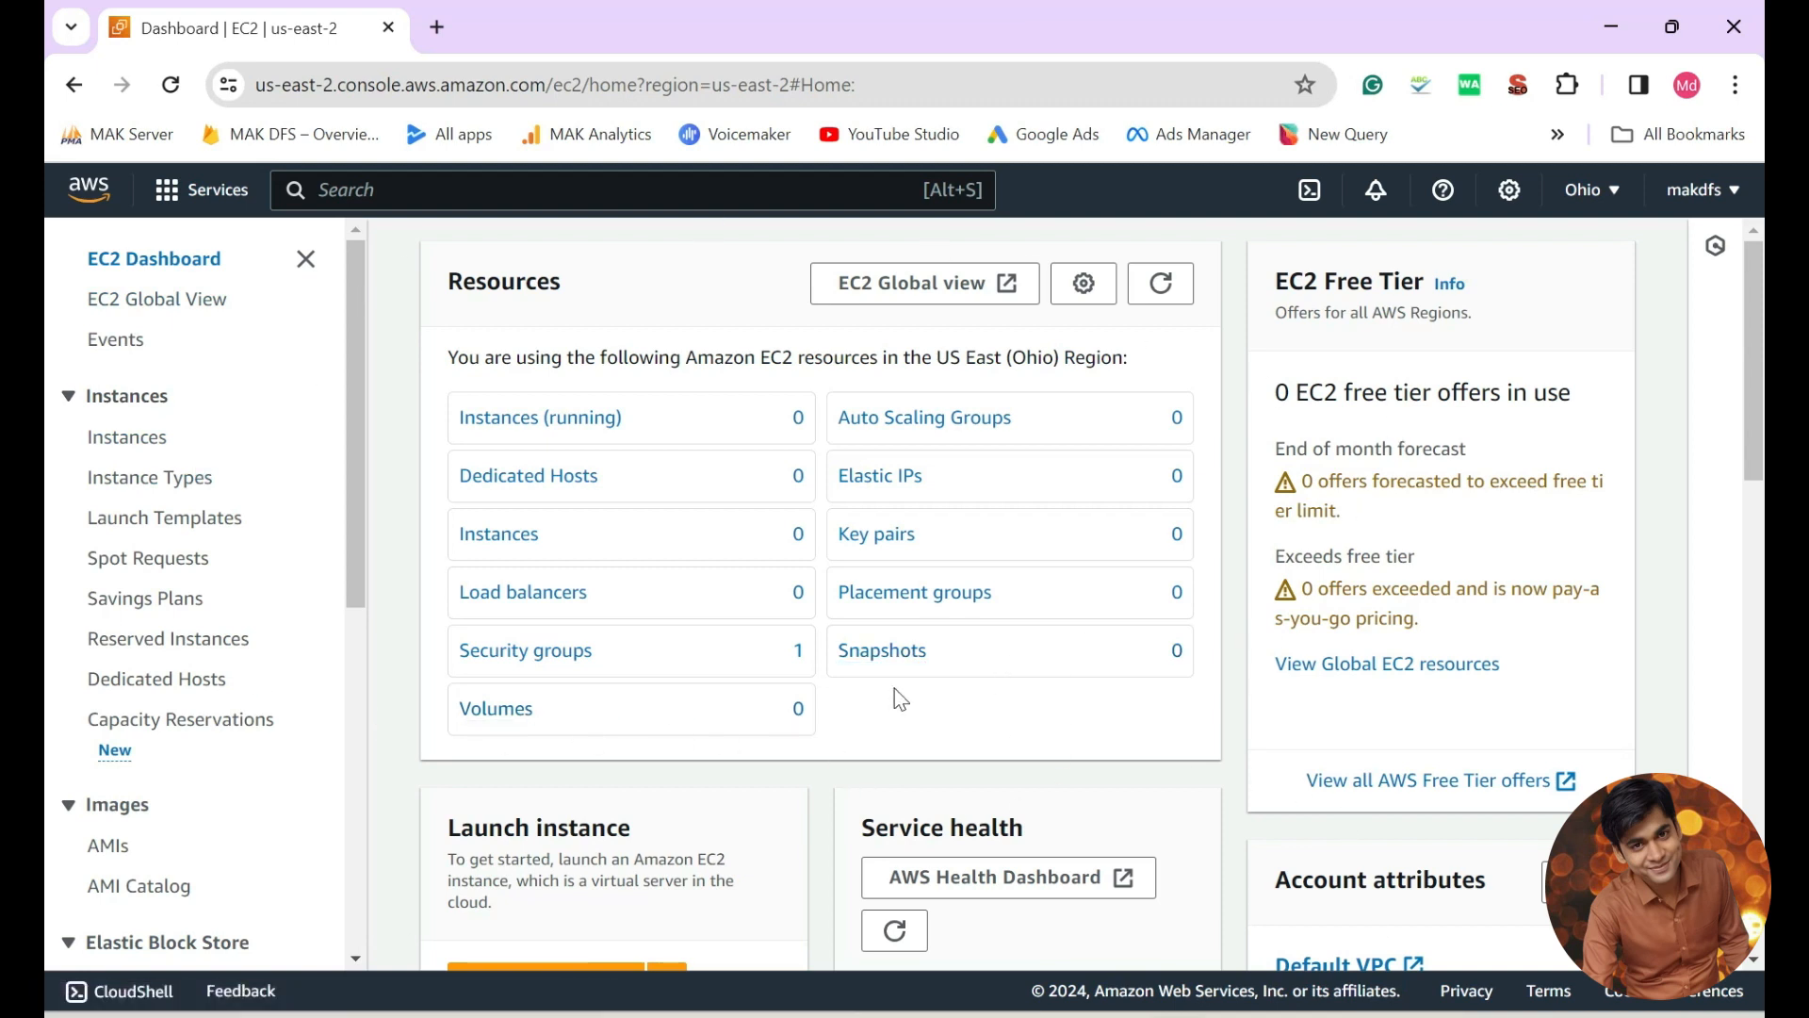
{"action": "scroll", "coordinate": [876, 697], "scroll_direction": "down", "scroll_amount": 5}
{"action": "scroll", "coordinate": [886, 660], "scroll_direction": "down", "scroll_amount": 12}
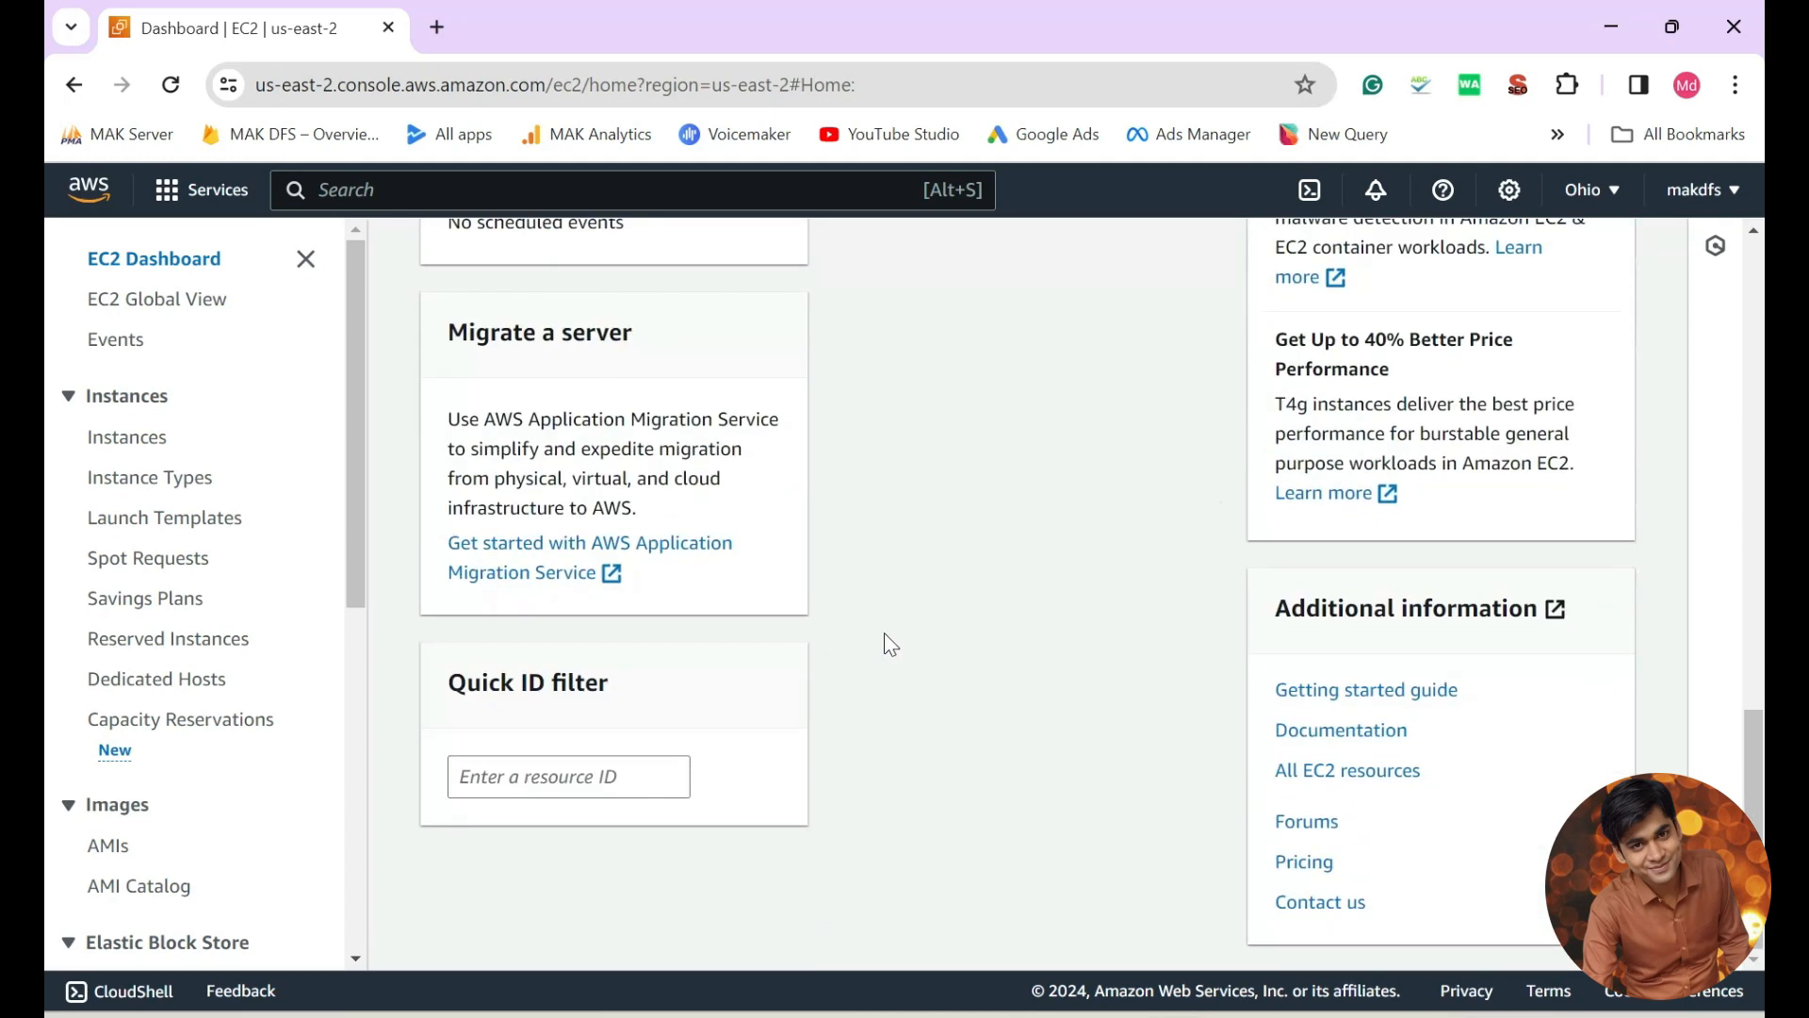
{"action": "scroll", "coordinate": [884, 638], "scroll_direction": "up", "scroll_amount": 11}
{"action": "scroll", "coordinate": [896, 627], "scroll_direction": "up", "scroll_amount": 5}
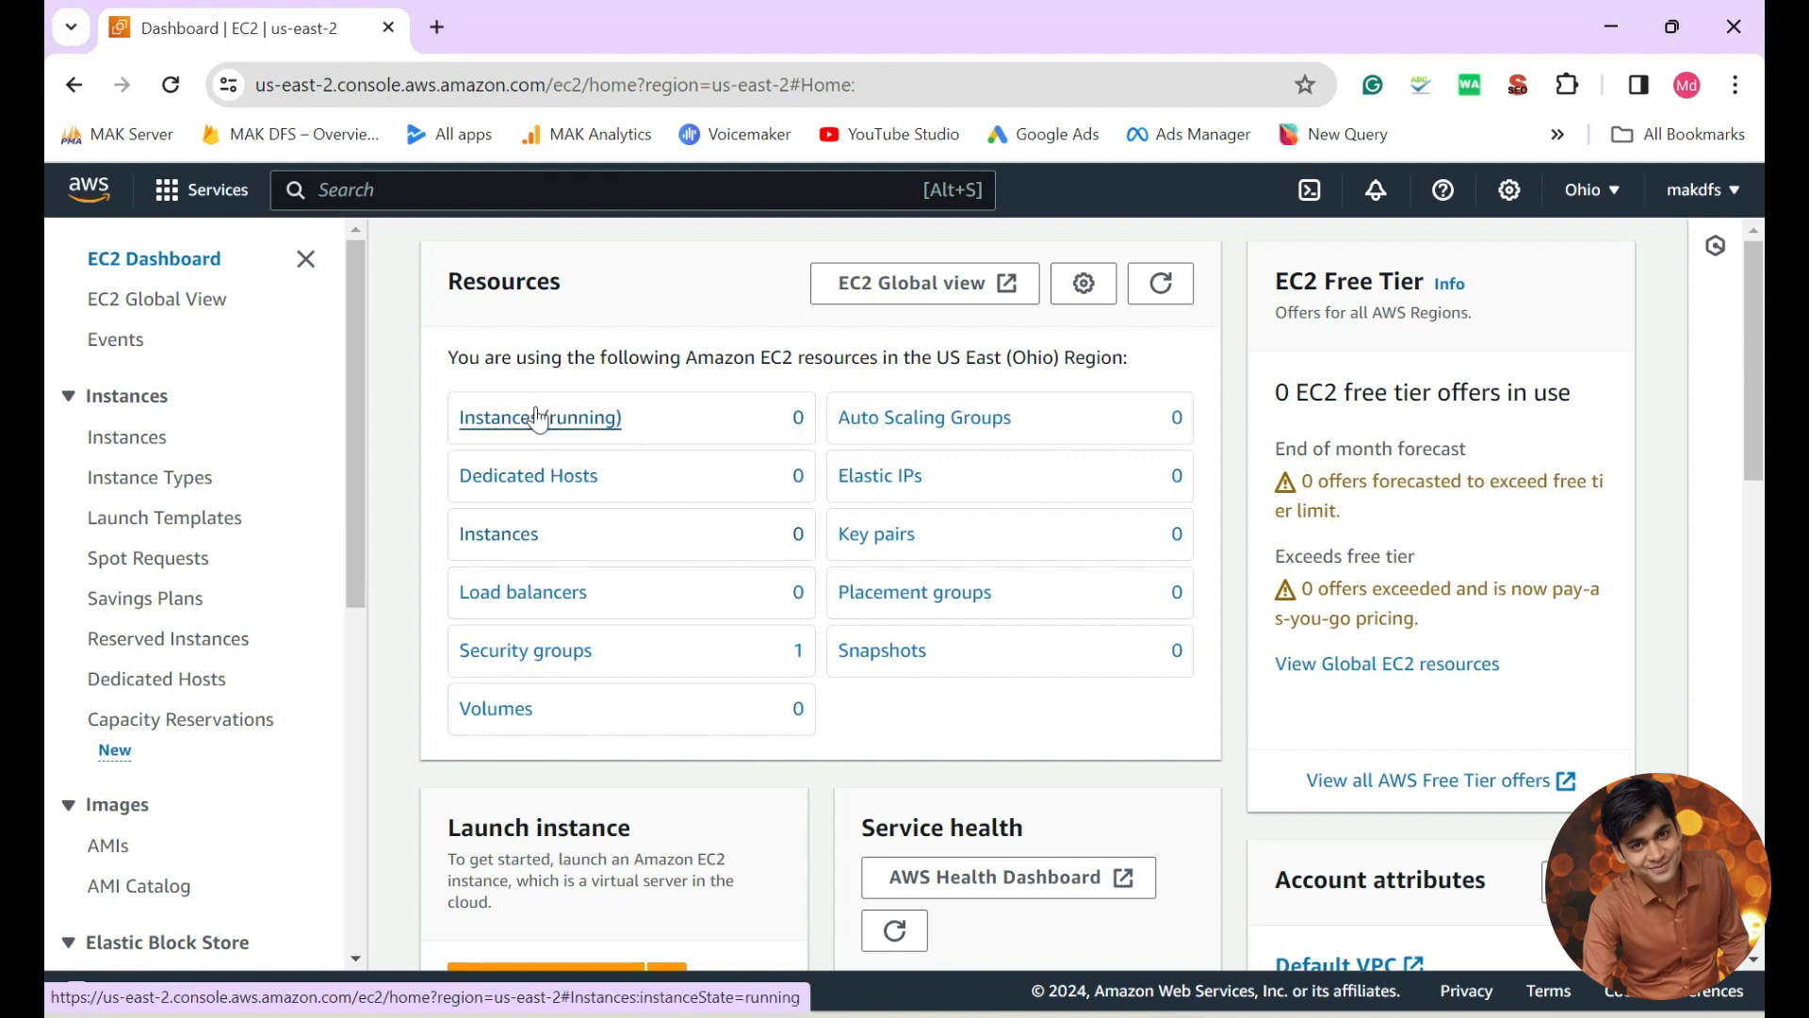
Open the list of running instances, start launching a new instance and look over its launch form.
{"action": "left_click", "coordinate": [506, 418]}
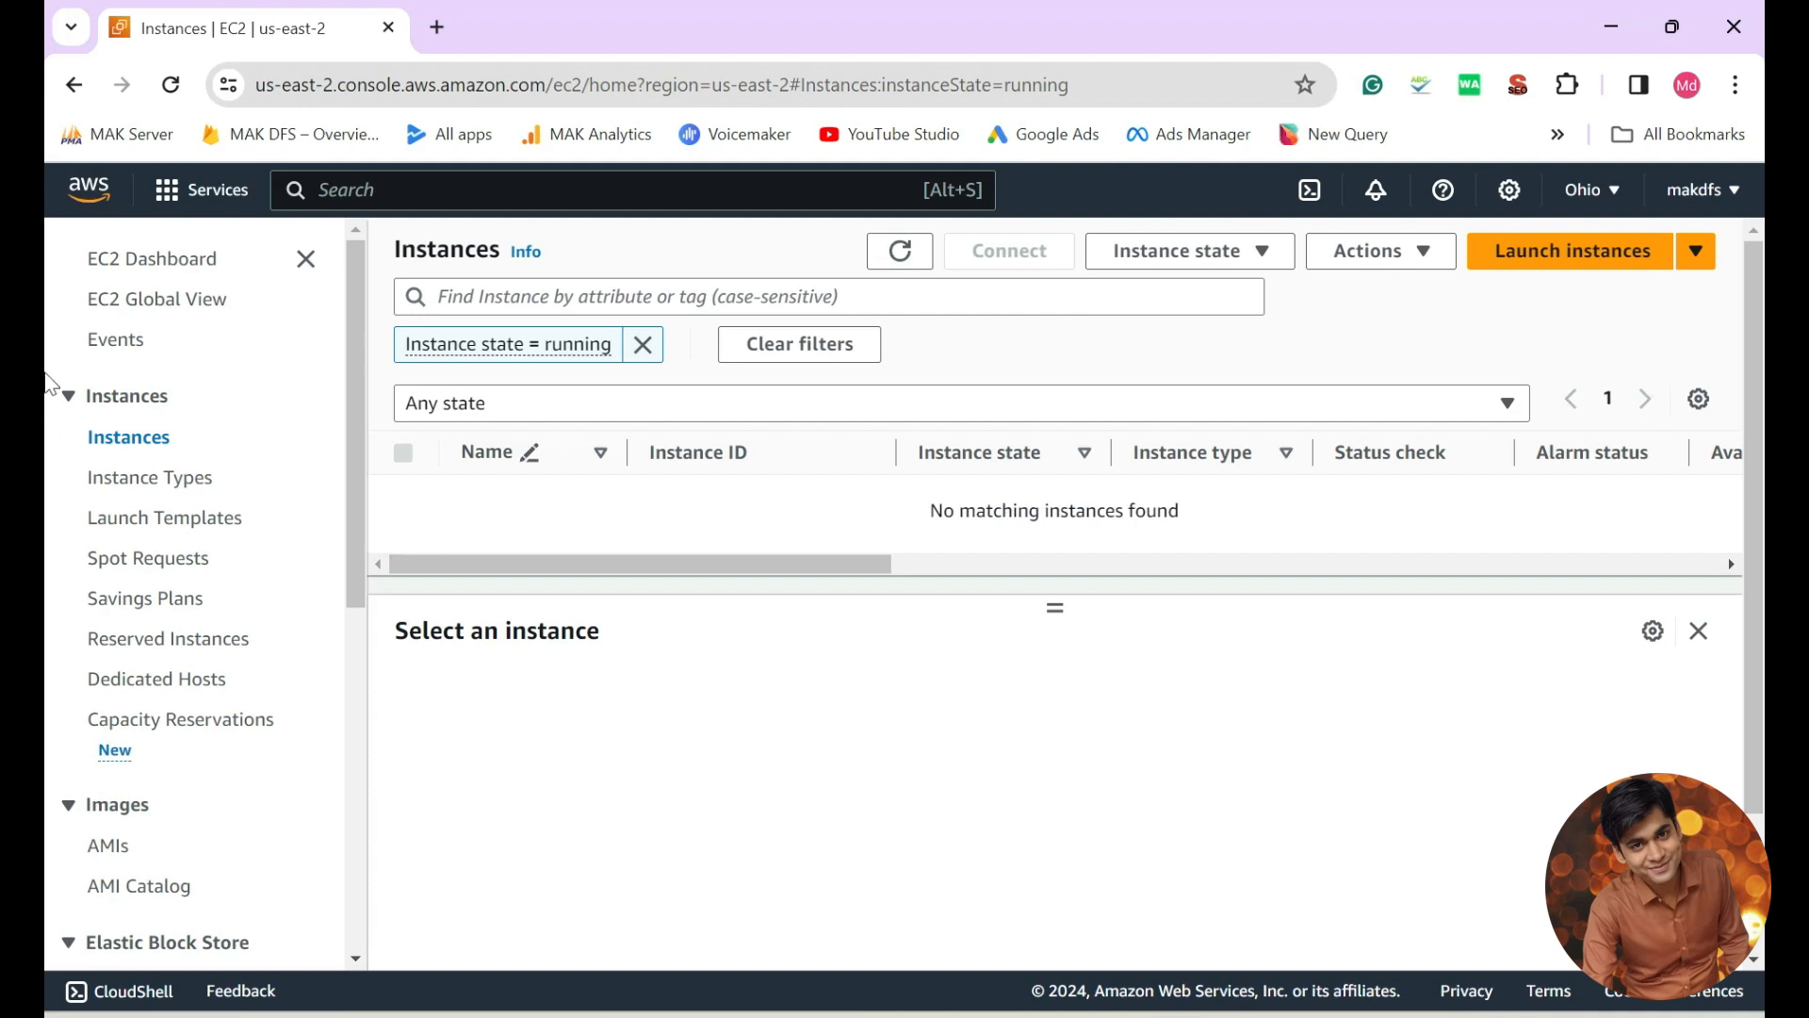
{"action": "left_click", "coordinate": [1561, 265]}
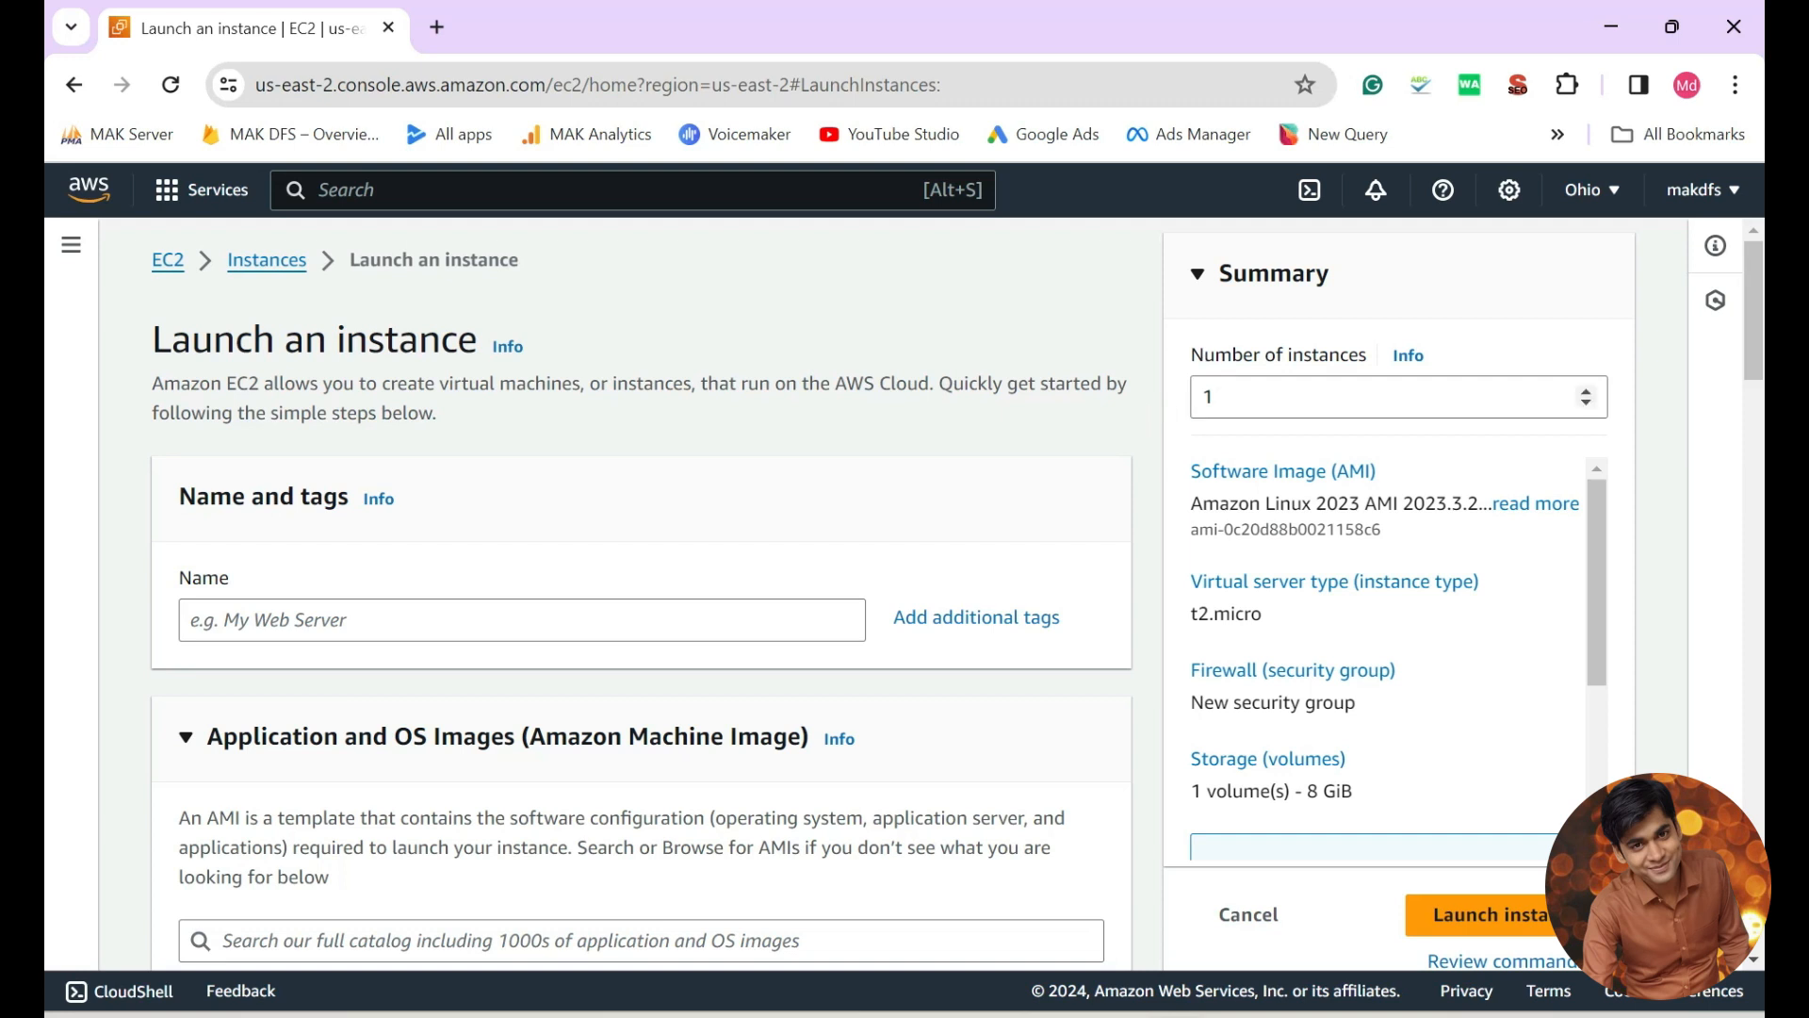
{"action": "scroll", "coordinate": [1162, 437], "scroll_direction": "down", "scroll_amount": 5}
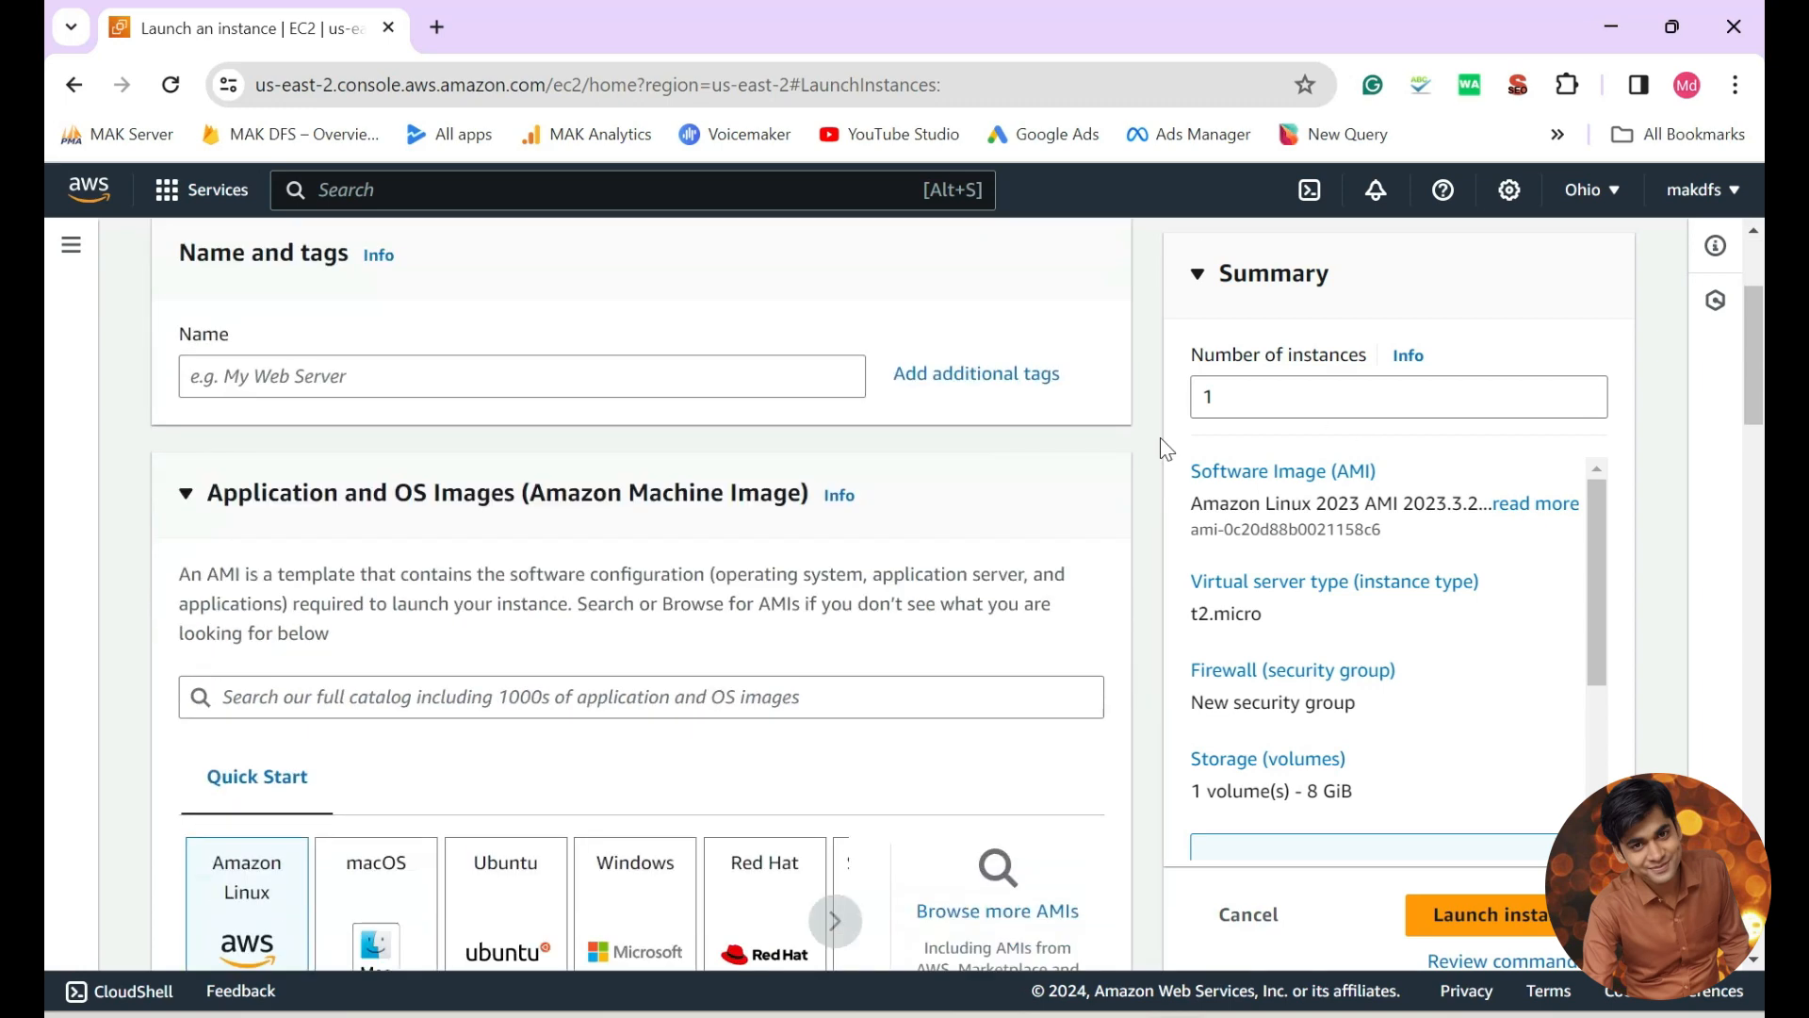
{"action": "scroll", "coordinate": [1166, 435], "scroll_direction": "down", "scroll_amount": 2}
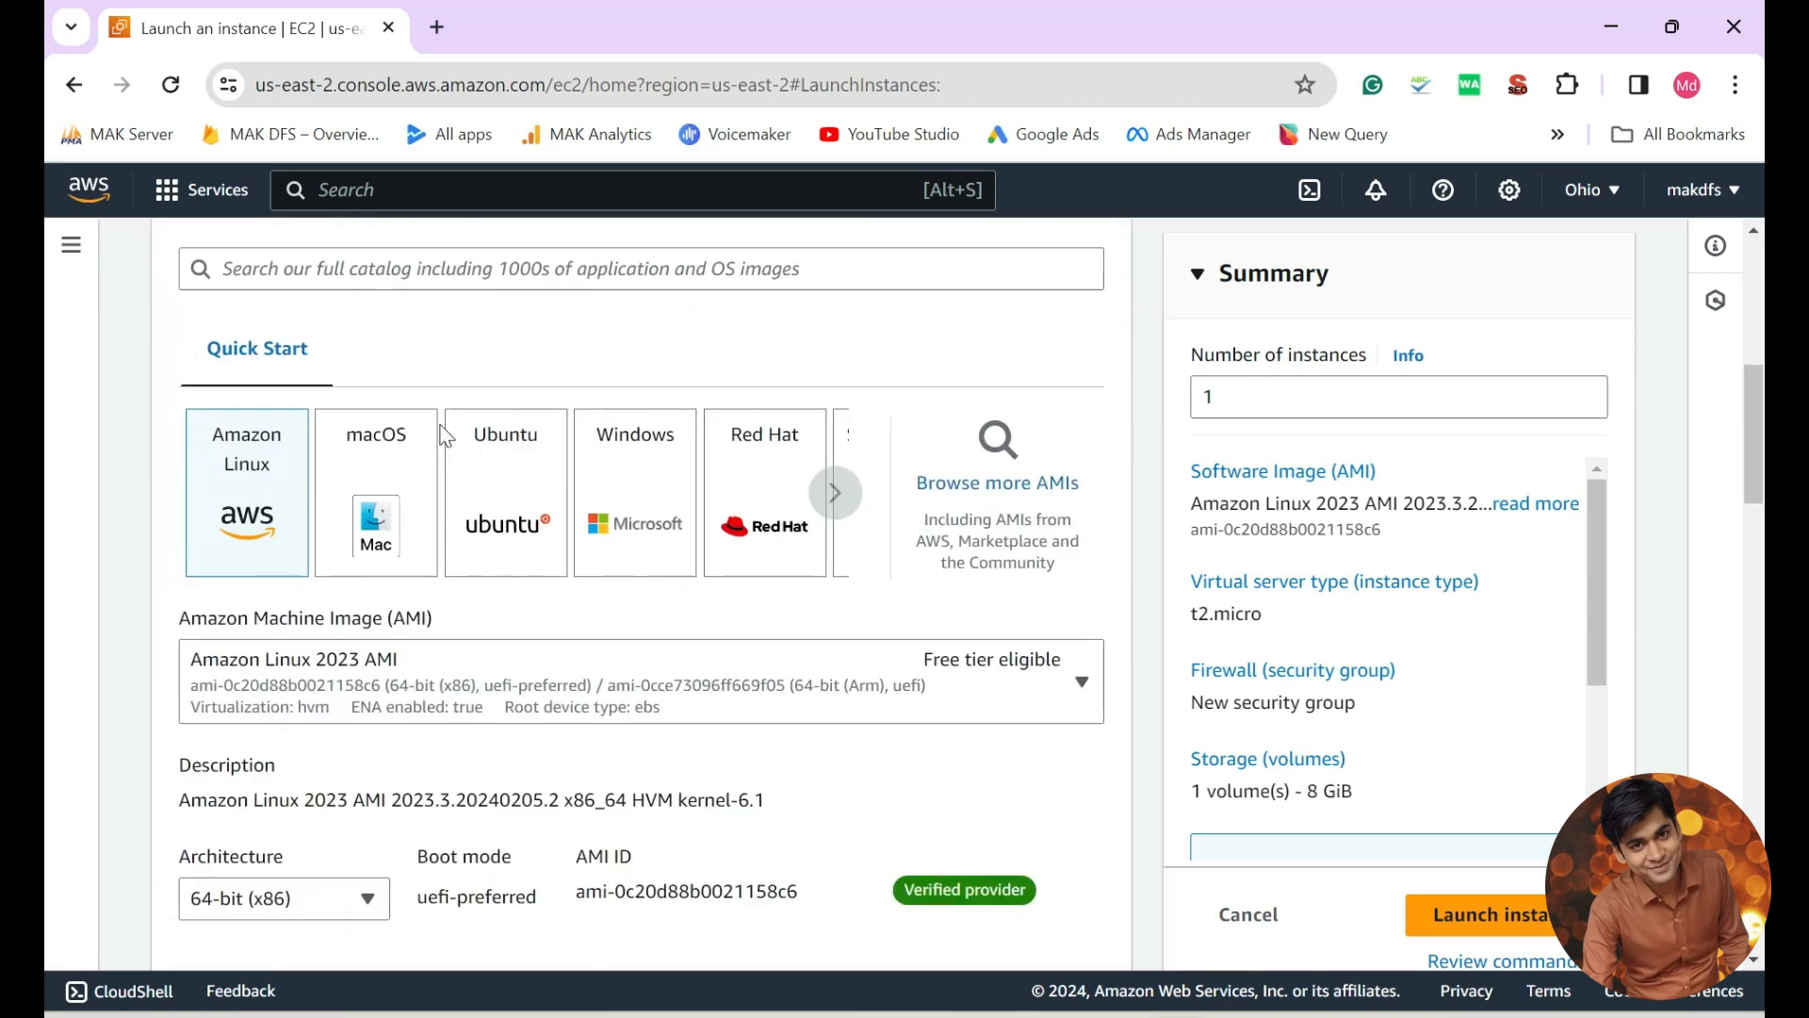
{"action": "scroll", "coordinate": [303, 424], "scroll_direction": "up", "scroll_amount": 7}
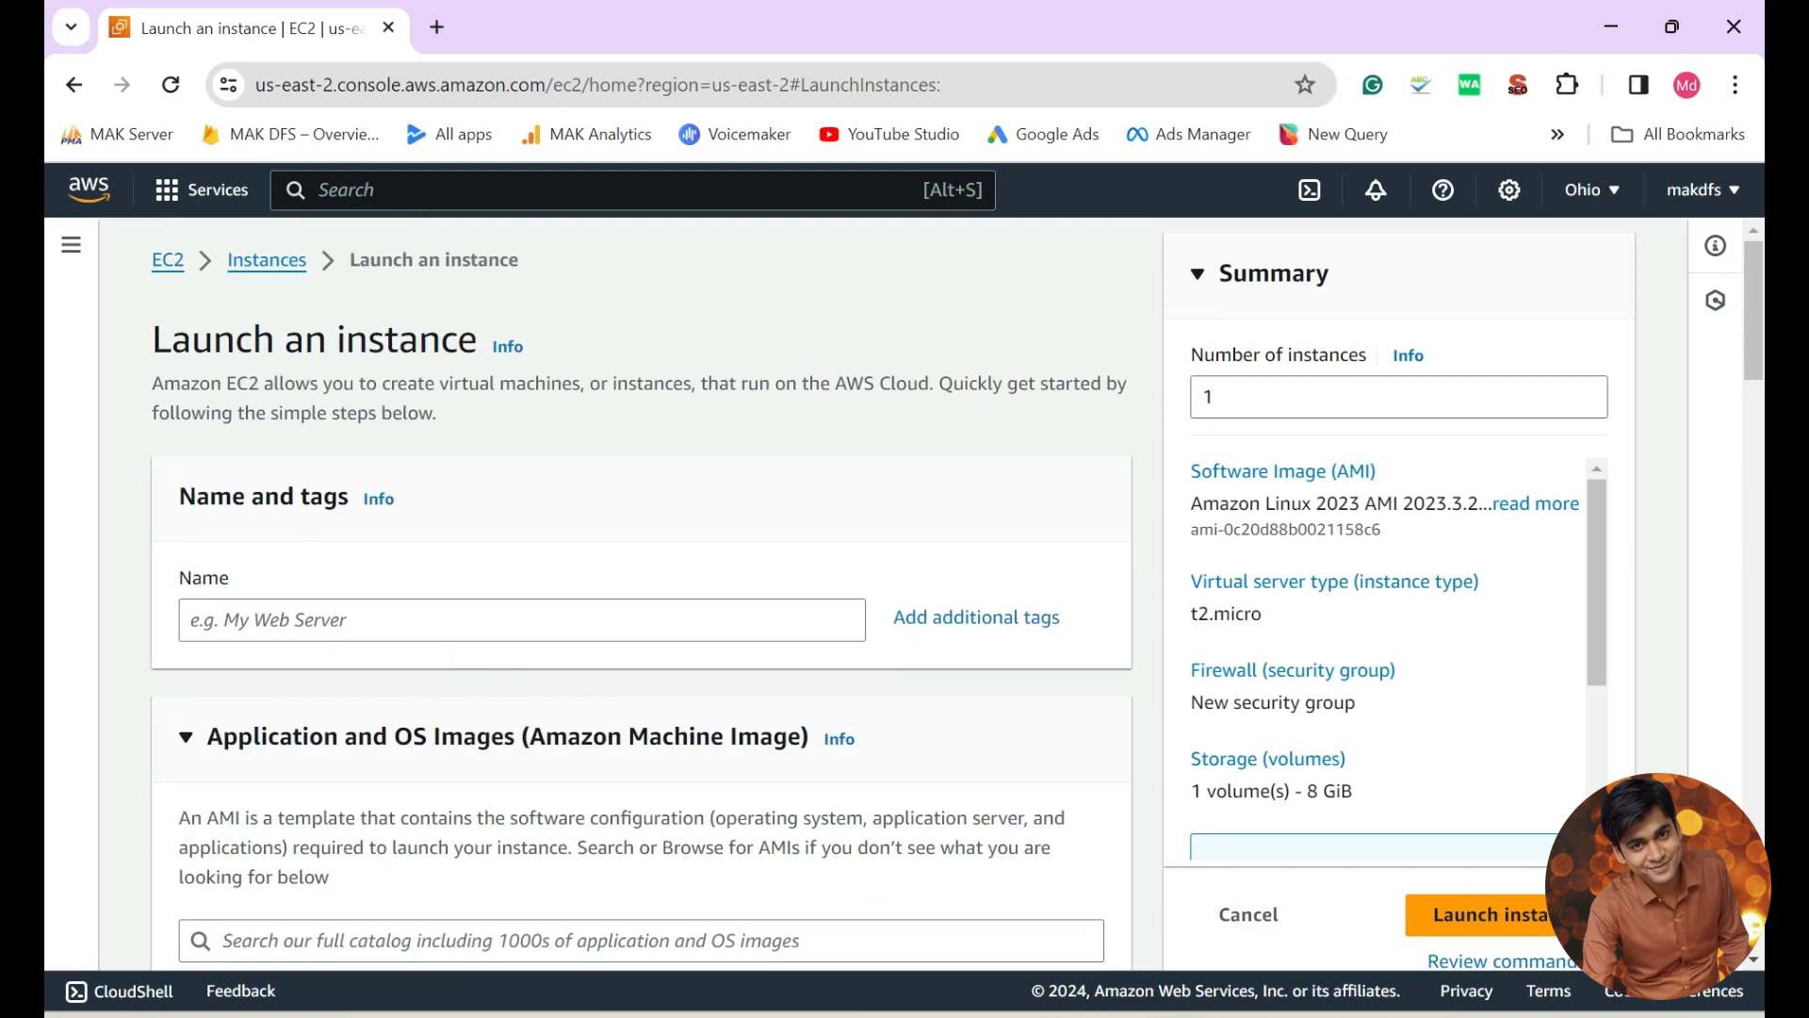
Name the new instance MAKDFS.
{"action": "left_click", "coordinate": [449, 619]}
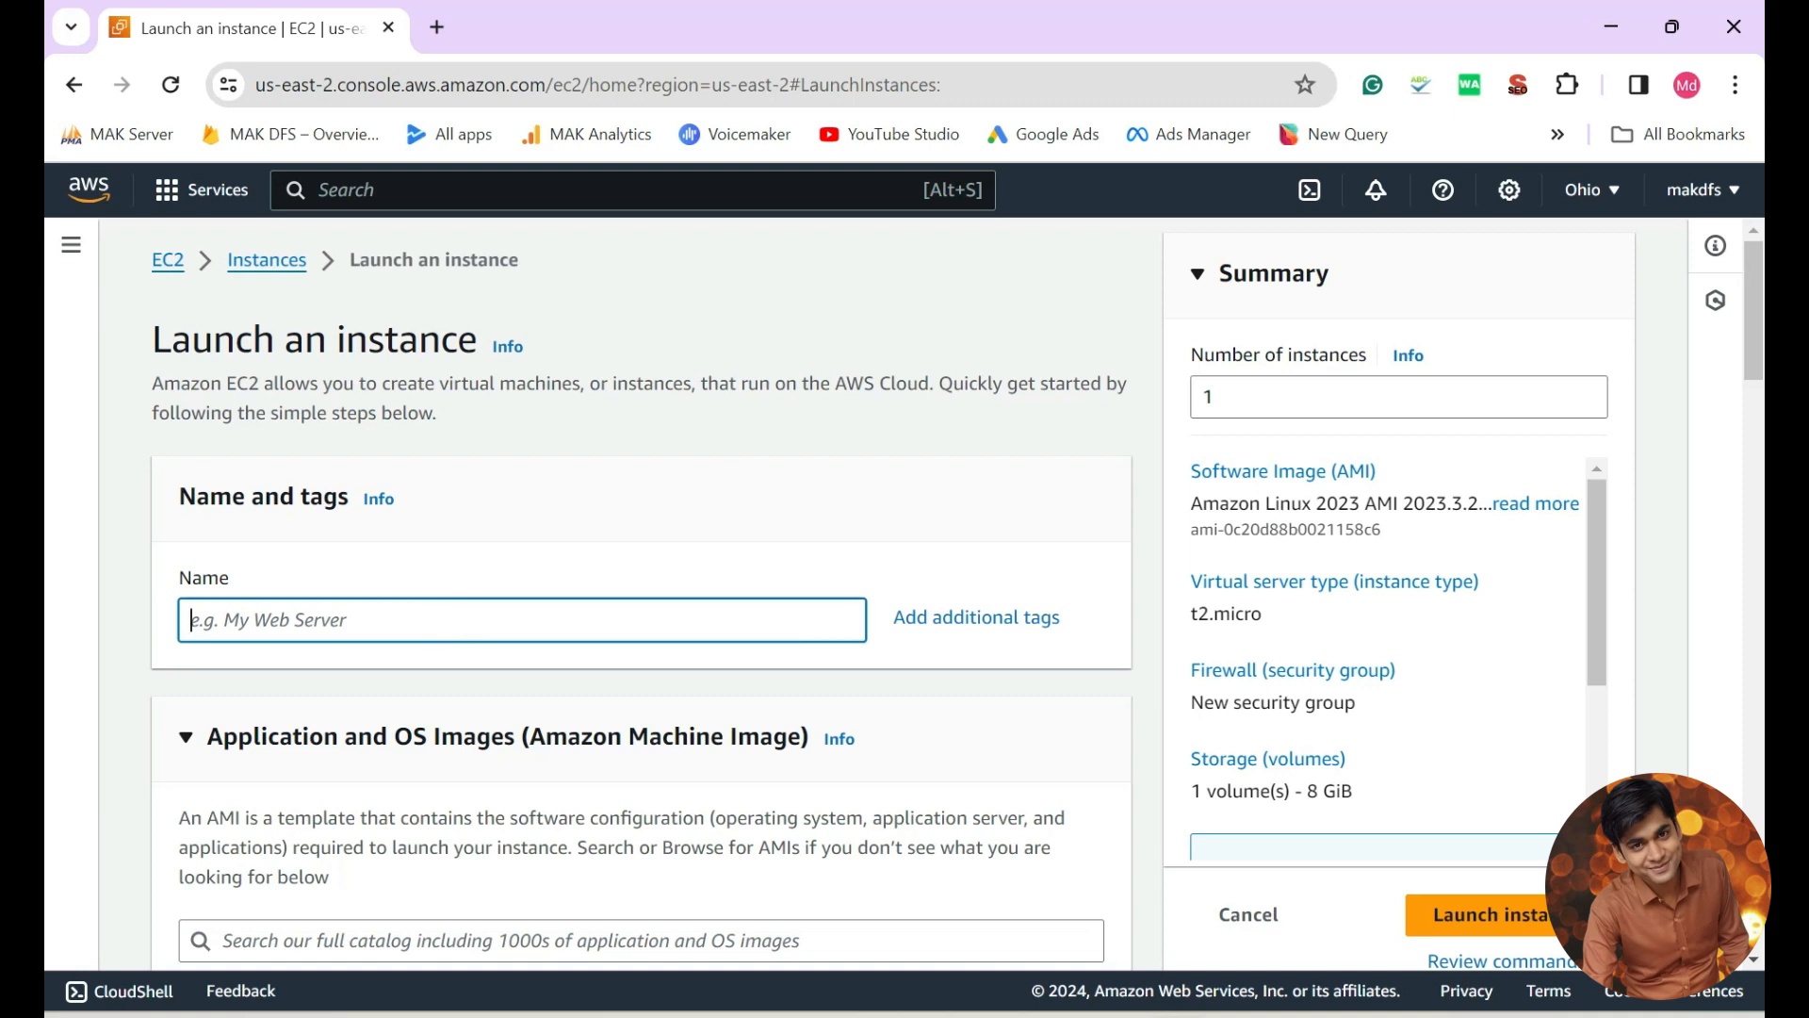
{"action": "type", "text": "MAKDFS"}
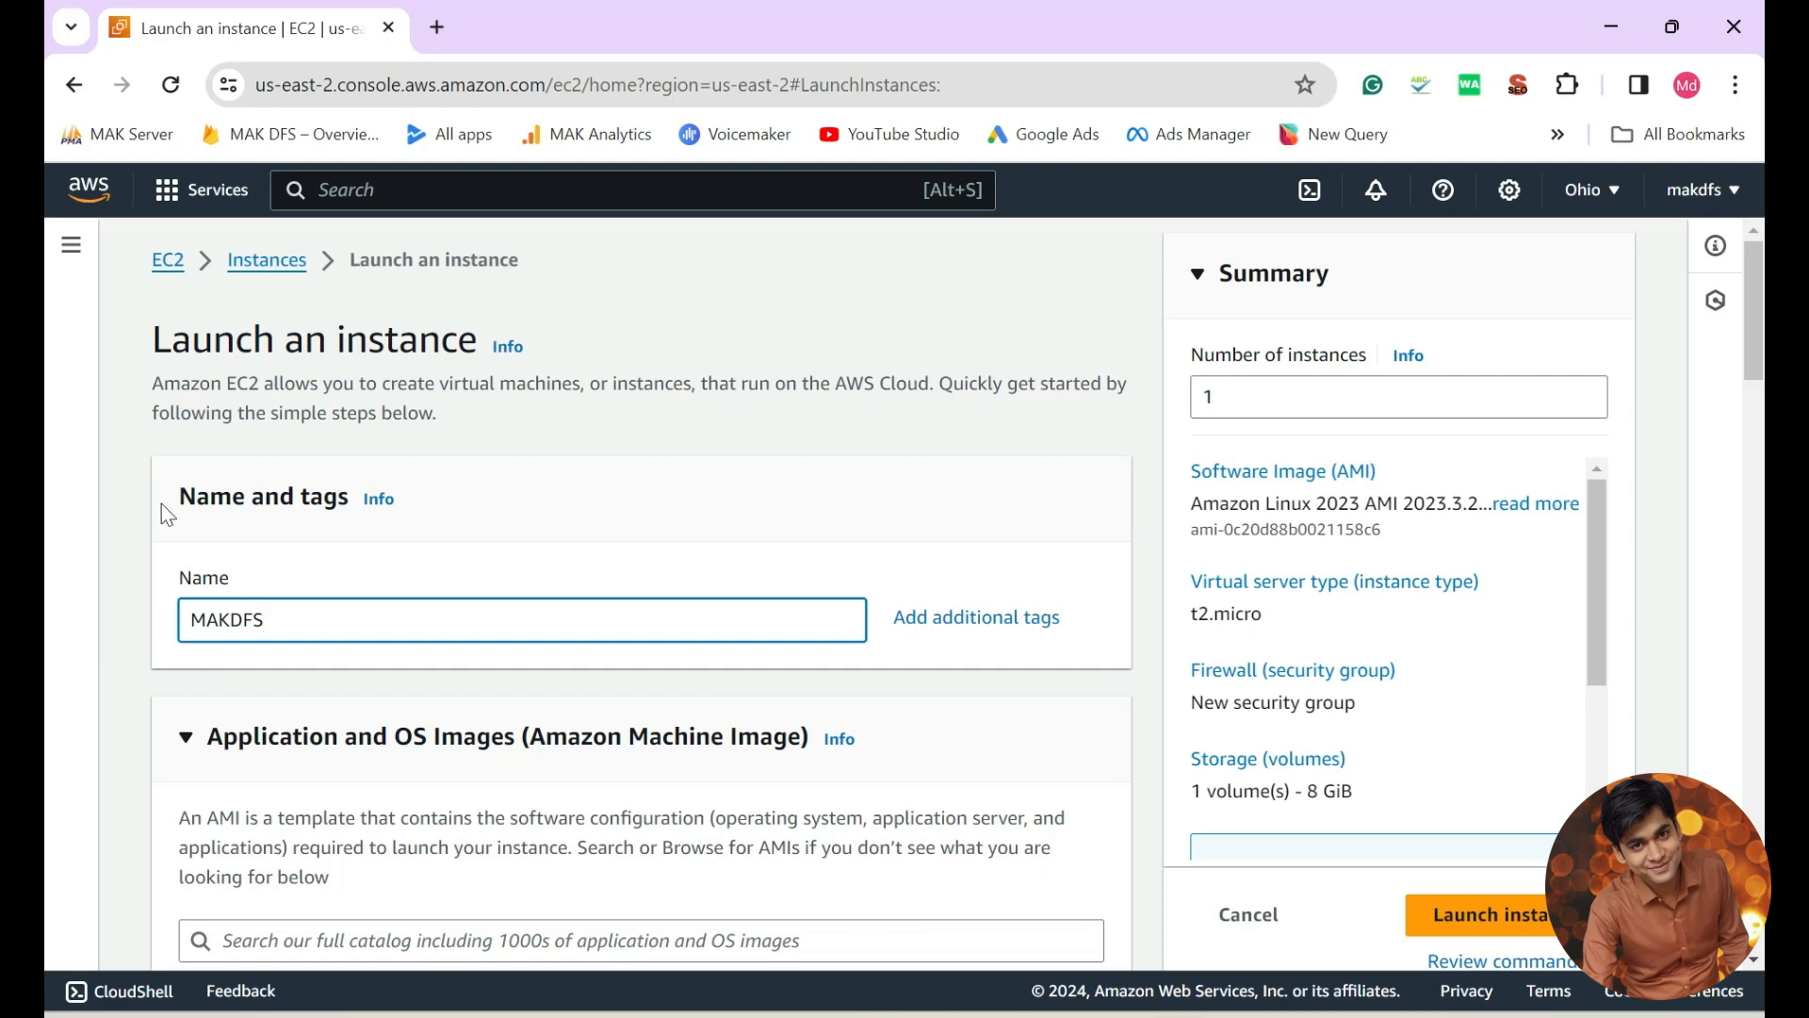
{"action": "left_click", "coordinate": [635, 497]}
Browse the quick-start operating system images offered for the instance, from Amazon Linux to Debian.
{"action": "scroll", "coordinate": [635, 498], "scroll_direction": "down", "scroll_amount": 5}
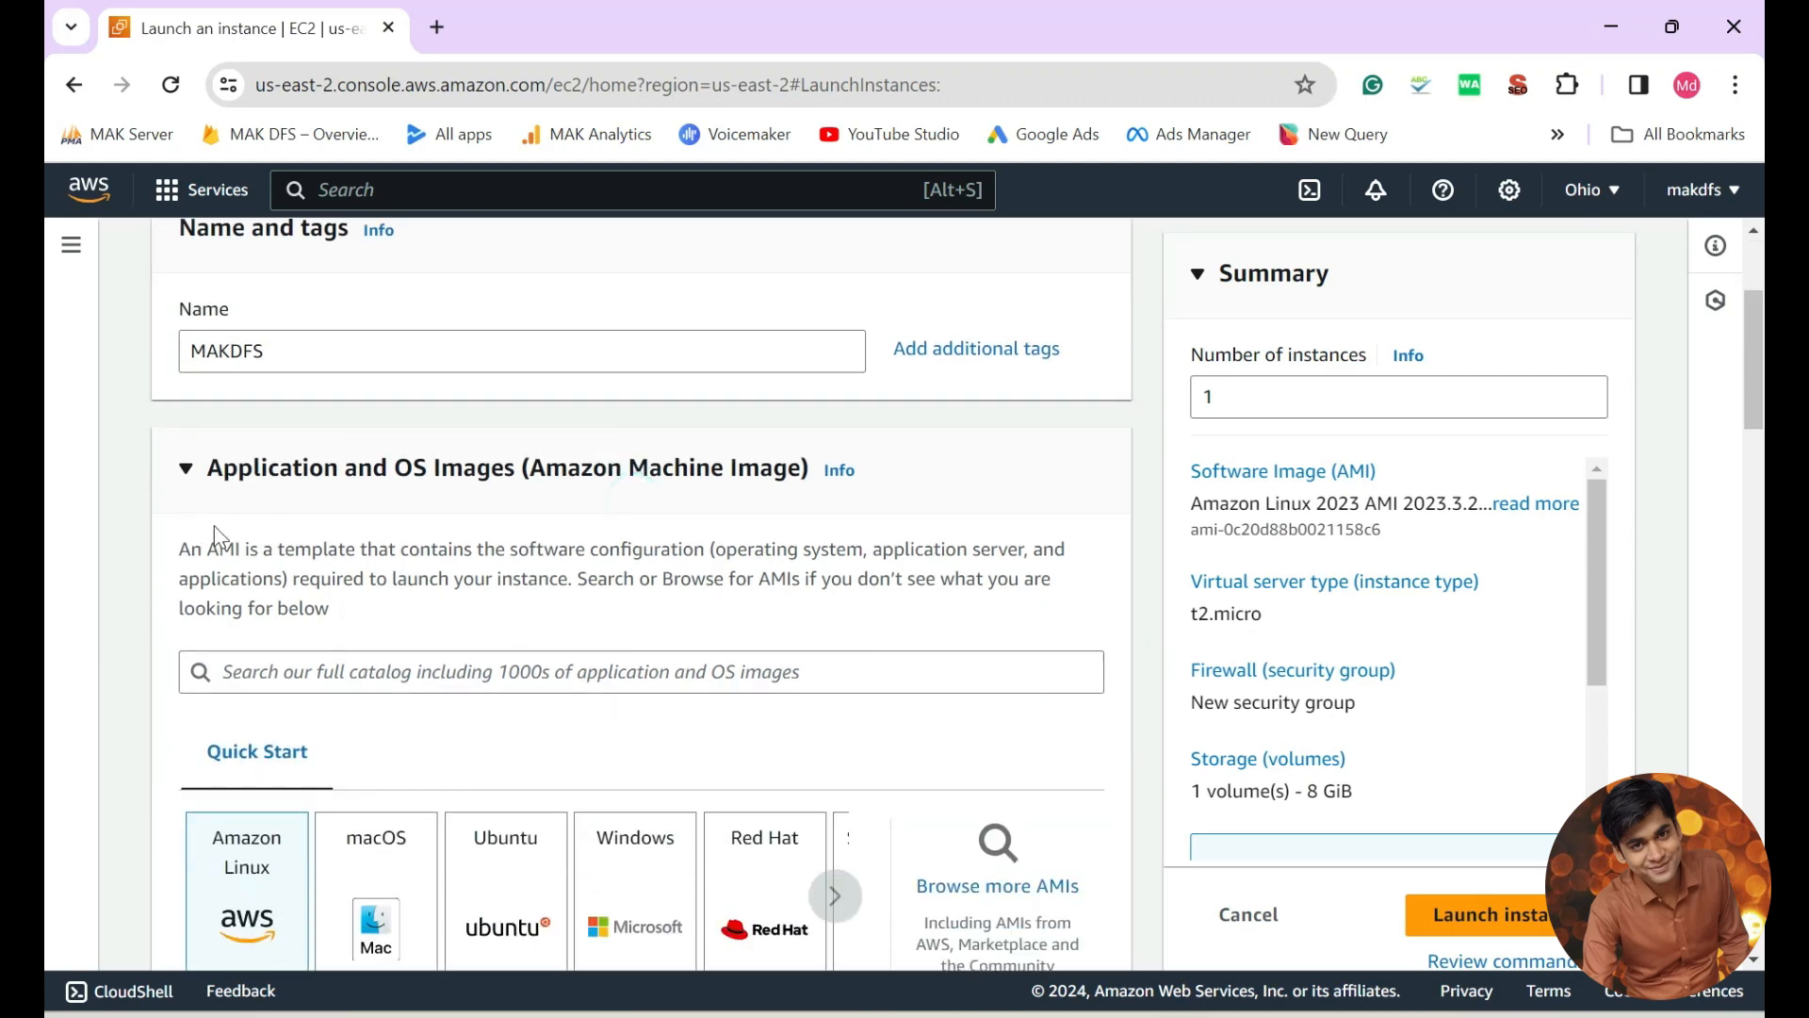
{"action": "scroll", "coordinate": [644, 542], "scroll_direction": "down", "scroll_amount": 3}
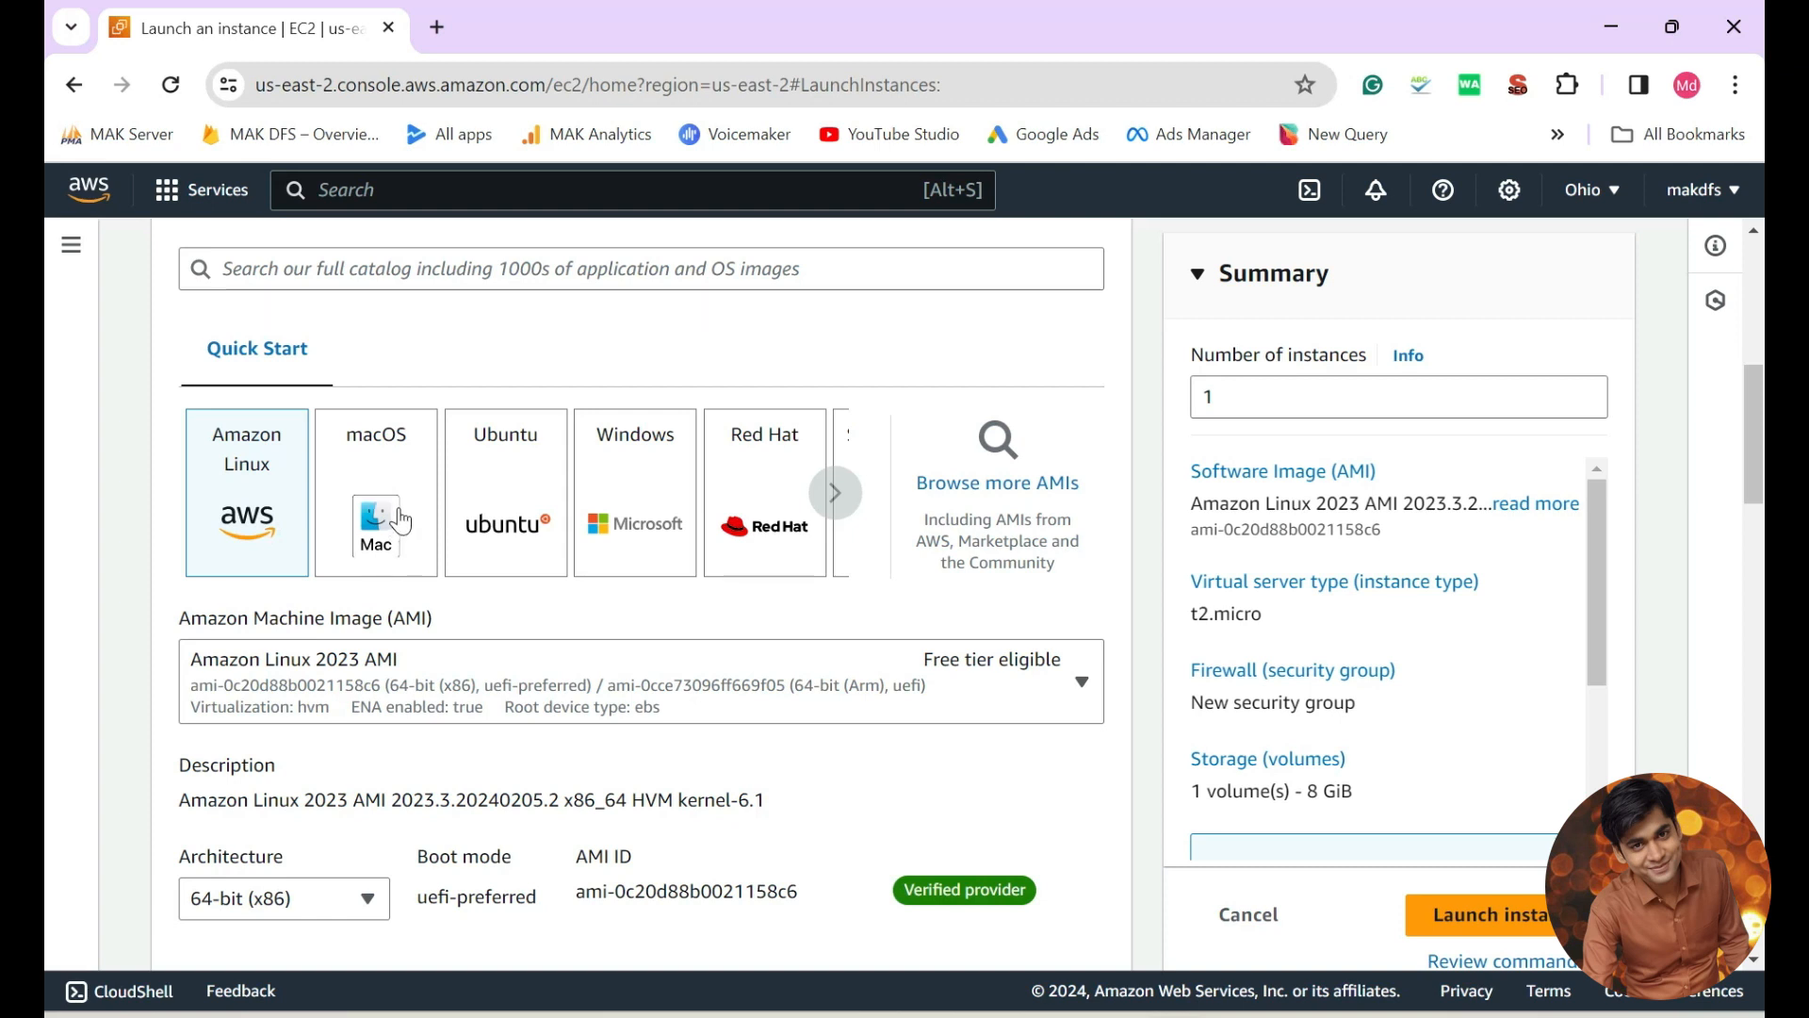
{"action": "left_click", "coordinate": [823, 504]}
{"action": "left_click", "coordinate": [839, 511]}
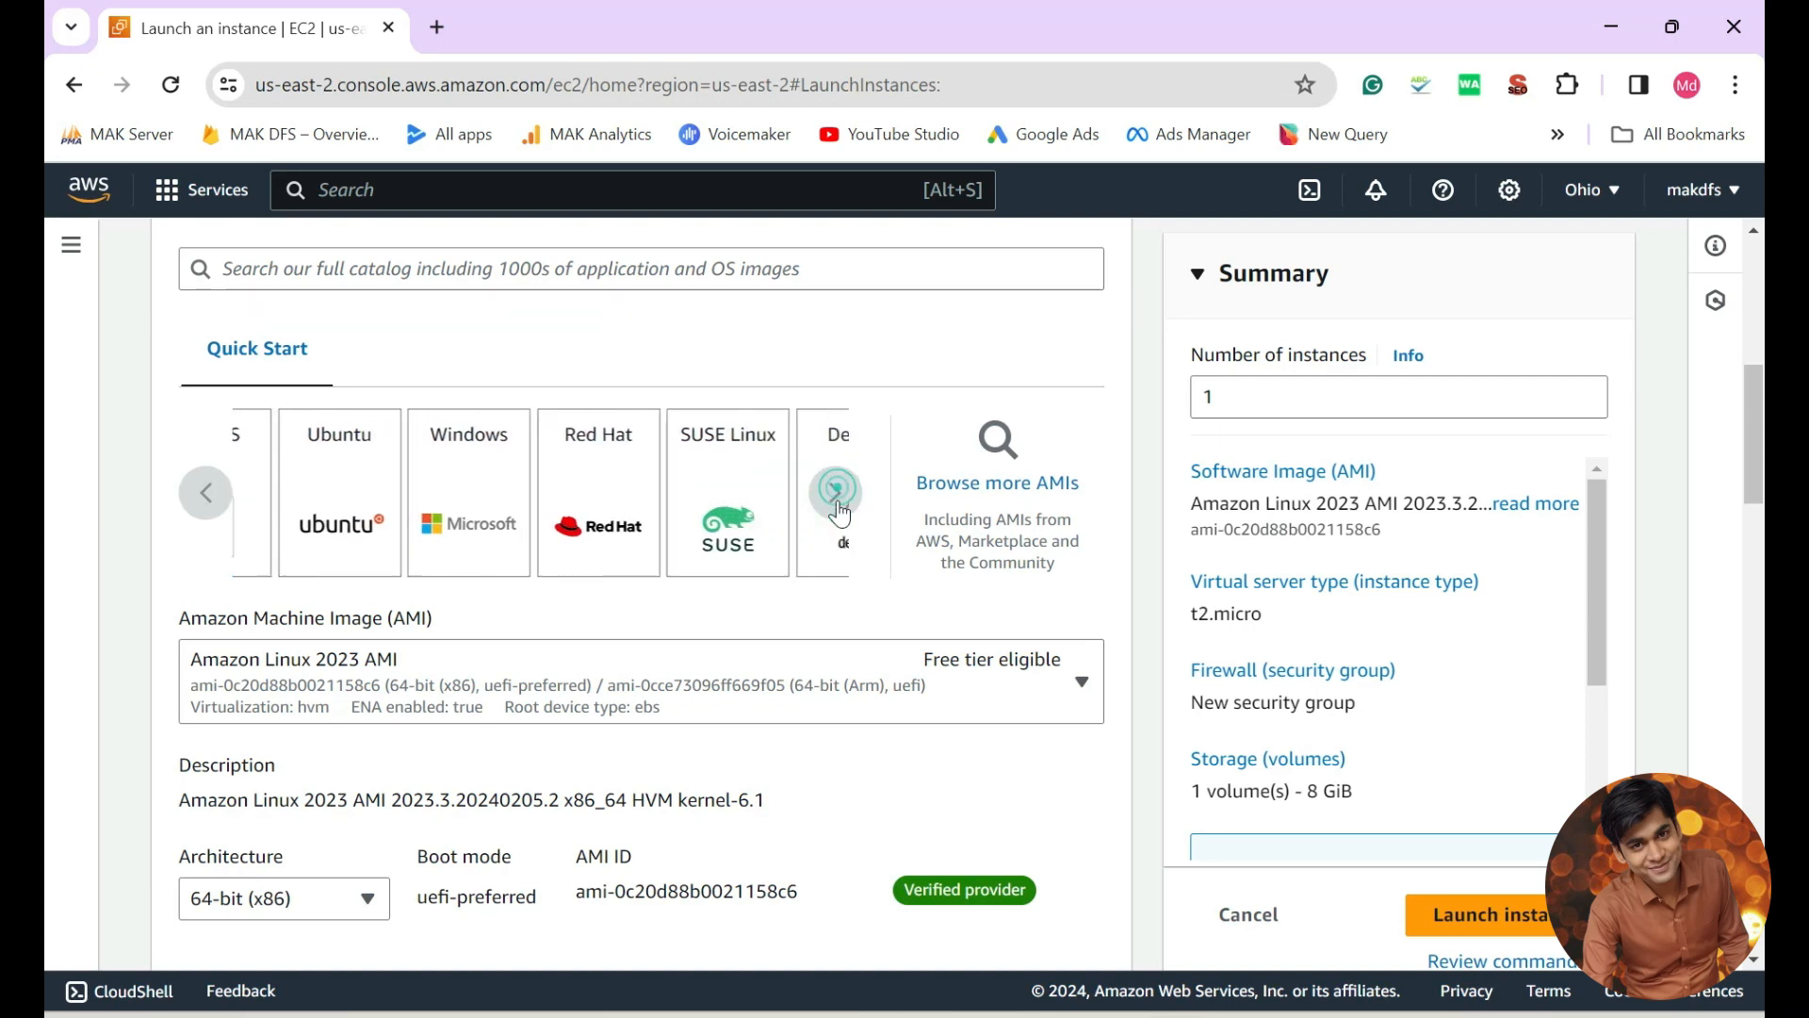
{"action": "left_click", "coordinate": [840, 504]}
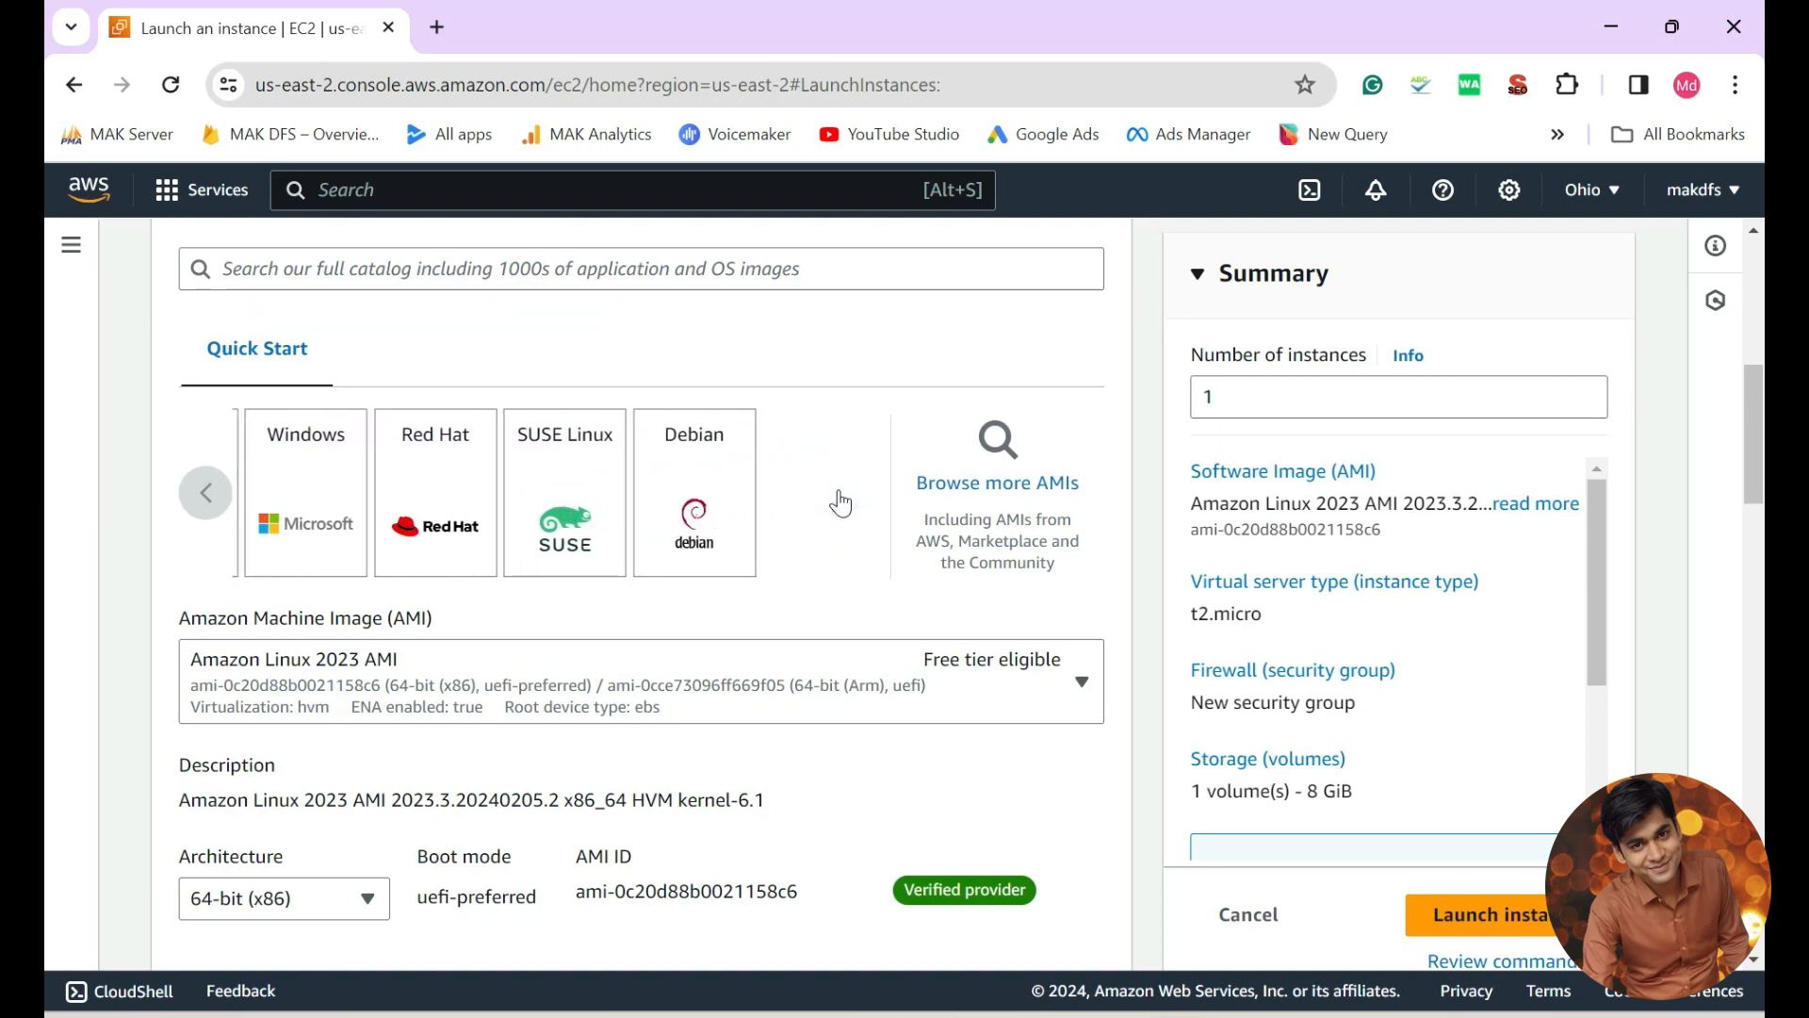
{"action": "left_click", "coordinate": [204, 506]}
{"action": "left_click", "coordinate": [204, 506]}
{"action": "left_click", "coordinate": [203, 506]}
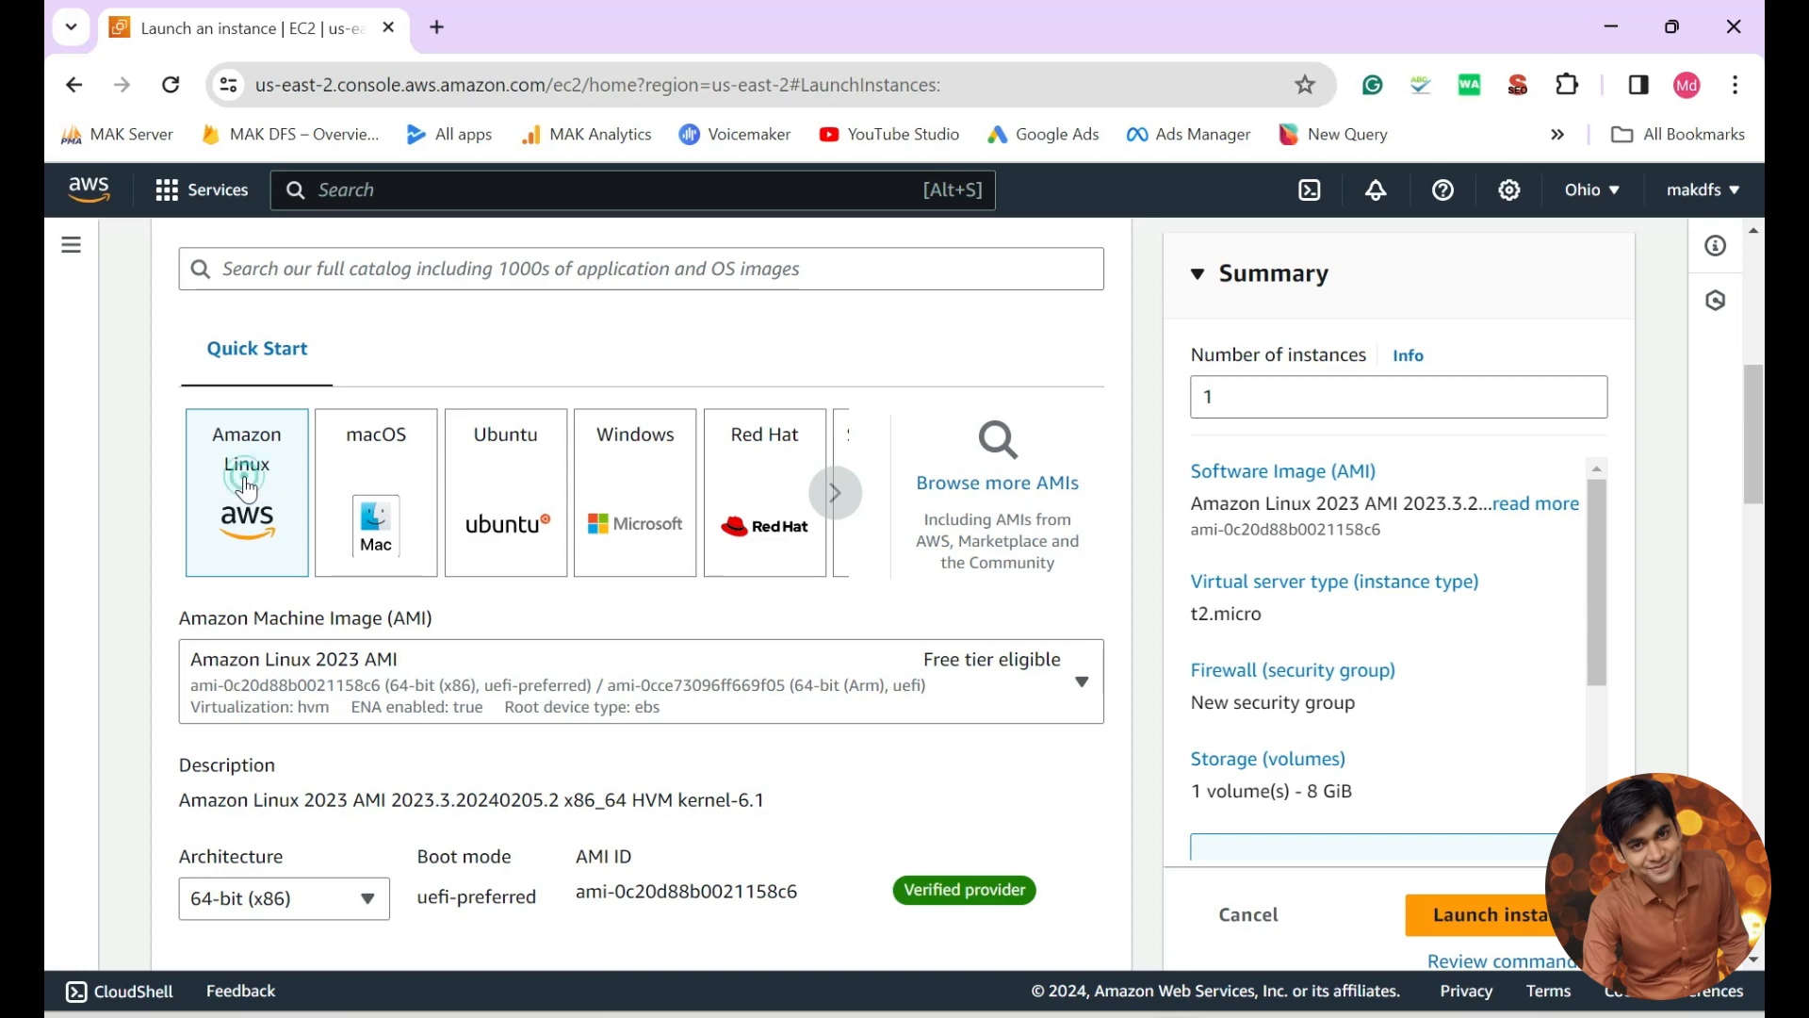
Look through the Amazon Machine Images available for Amazon Linux, leaving the Amazon Linux 2023 AMI selected.
{"action": "scroll", "coordinate": [819, 773], "scroll_direction": "down", "scroll_amount": 1}
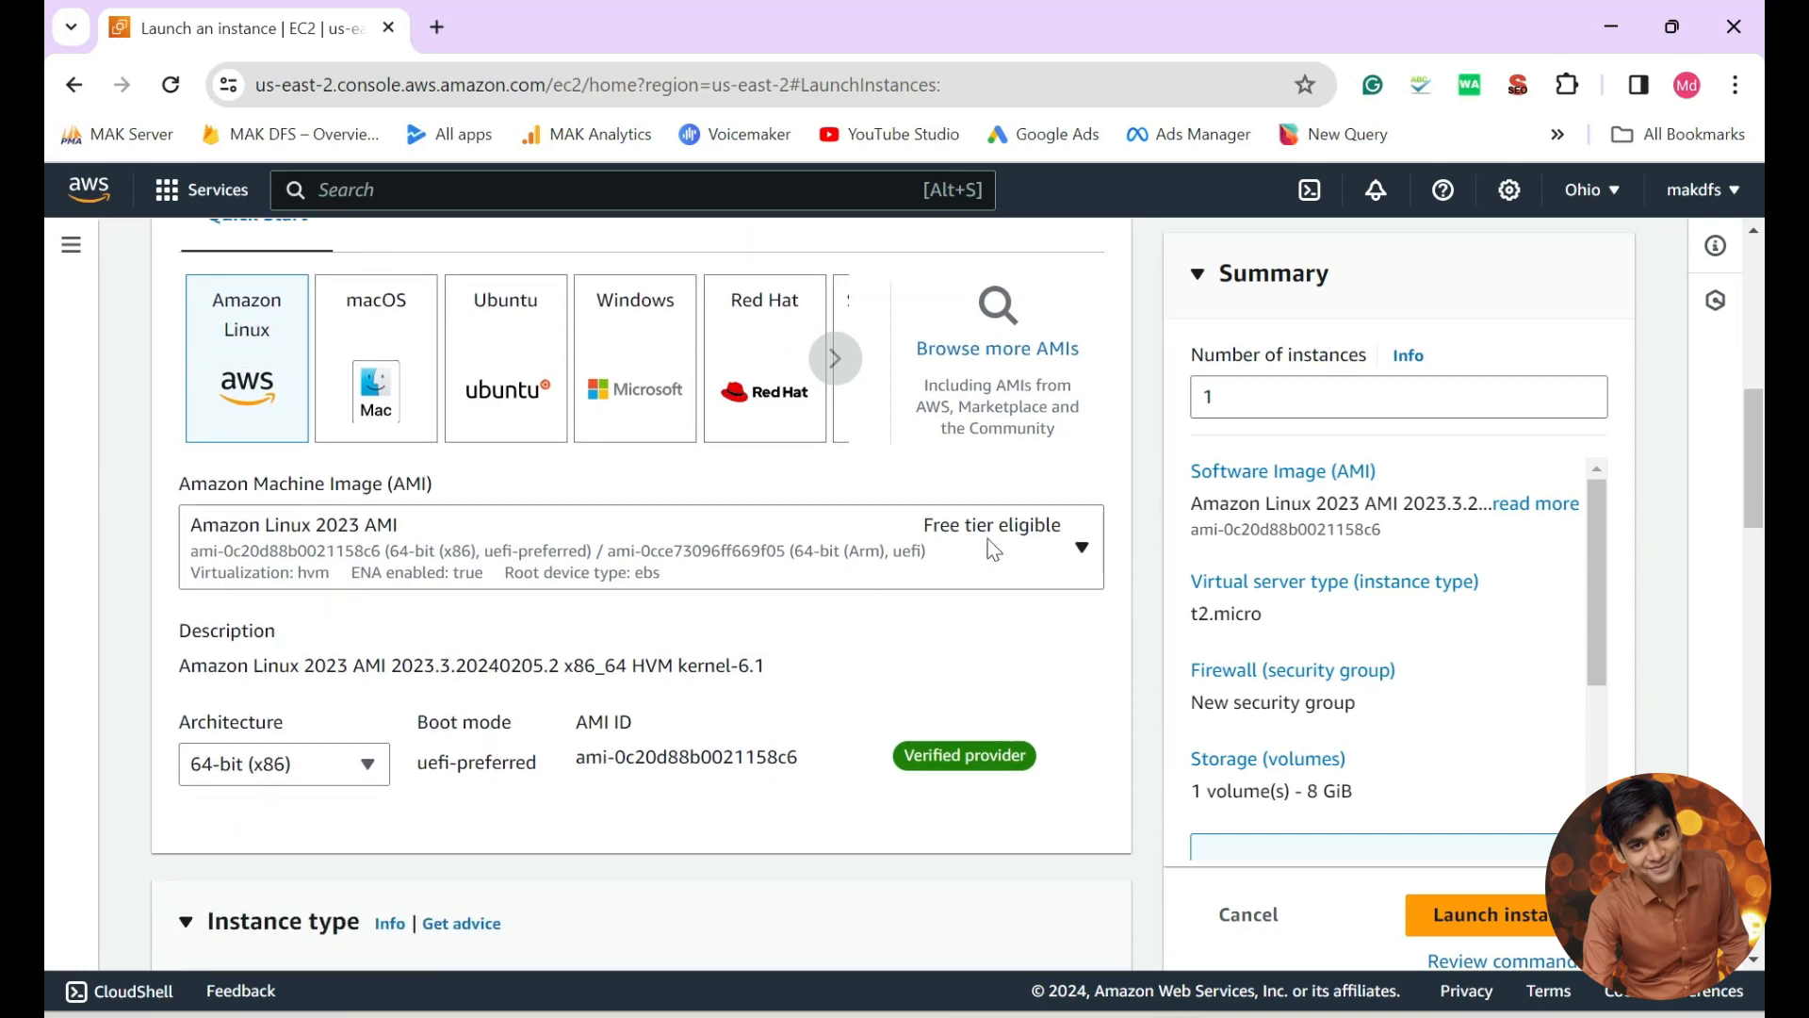
{"action": "left_click", "coordinate": [1059, 554]}
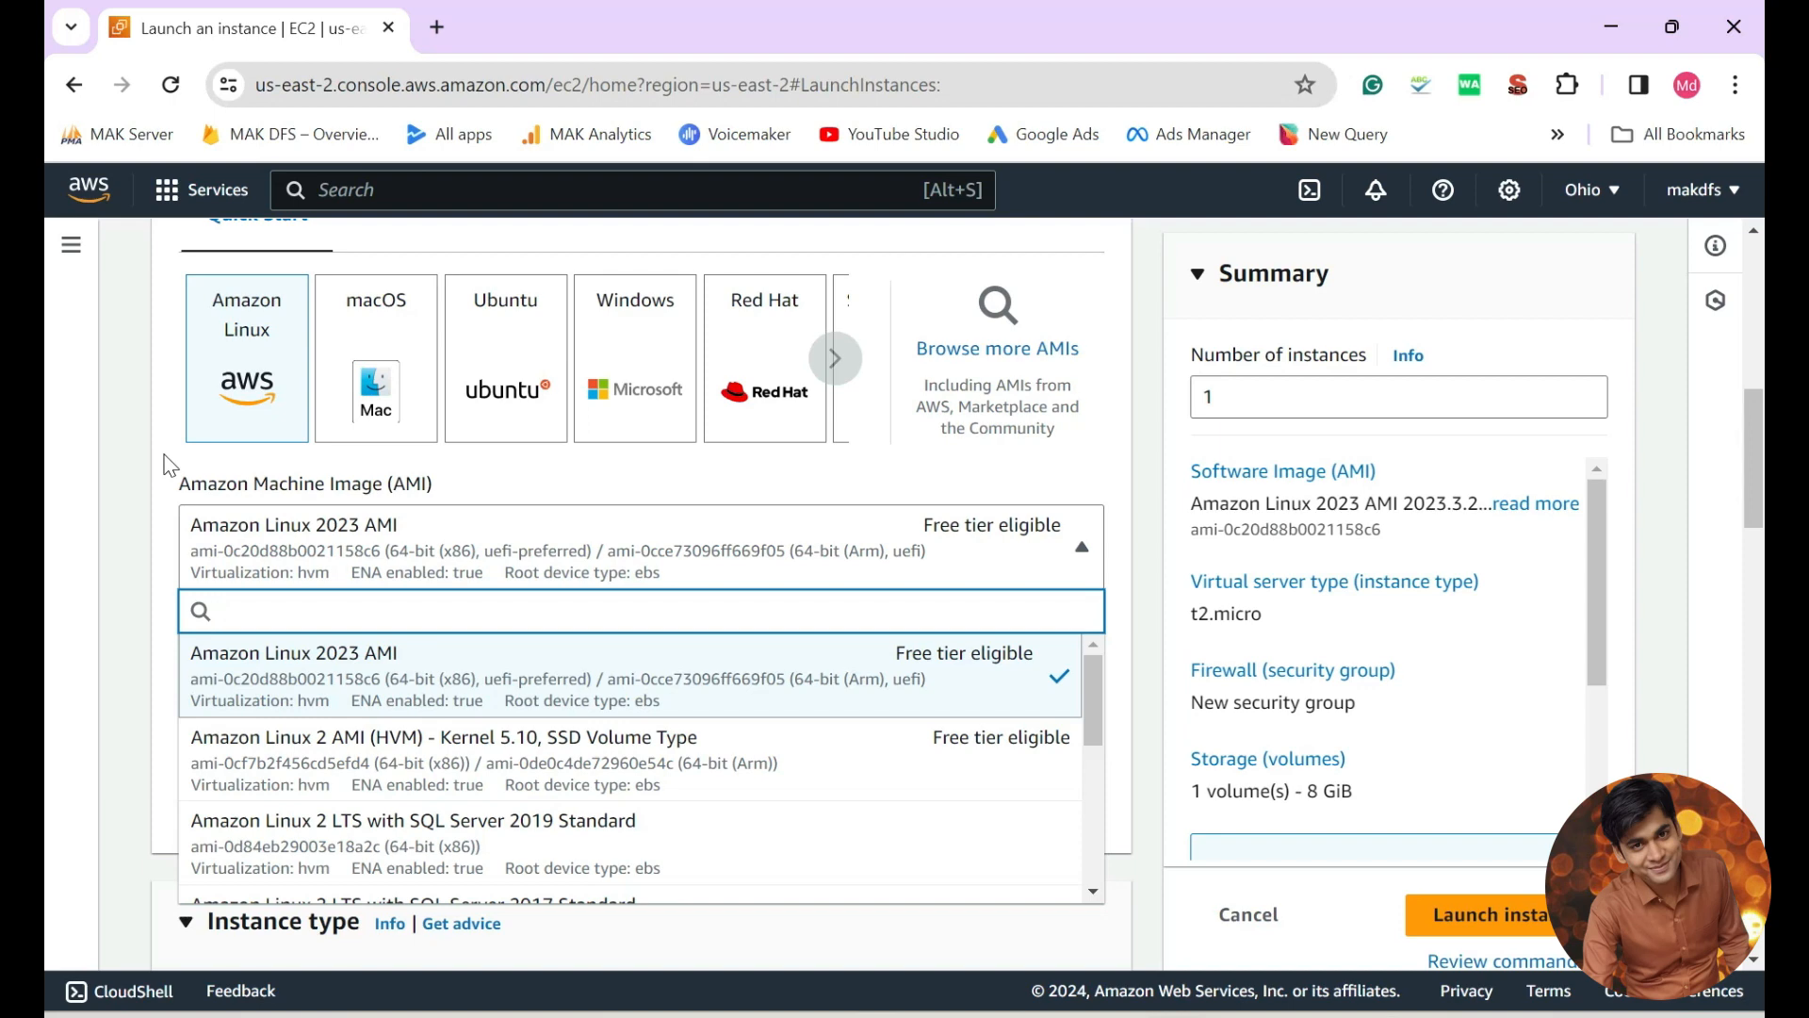
{"action": "scroll", "coordinate": [353, 702], "scroll_direction": "down", "scroll_amount": 3}
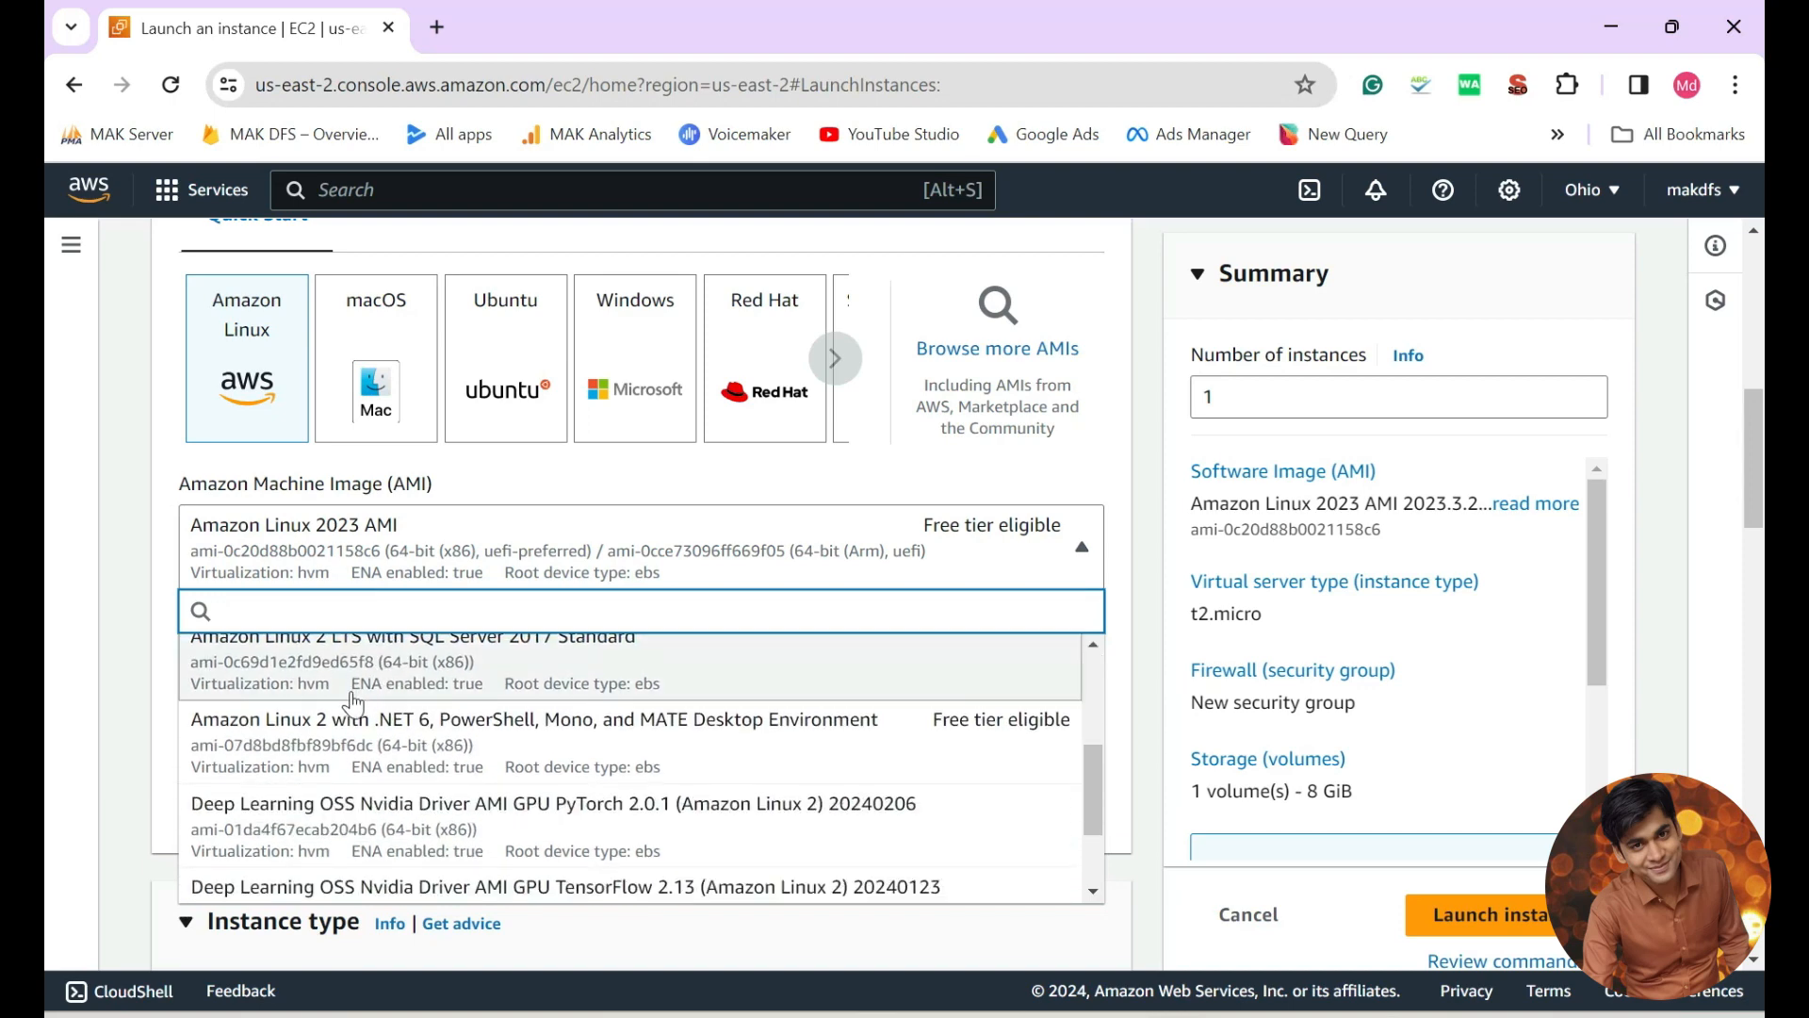
{"action": "scroll", "coordinate": [565, 738], "scroll_direction": "down", "scroll_amount": 3}
{"action": "scroll", "coordinate": [611, 768], "scroll_direction": "up", "scroll_amount": 3}
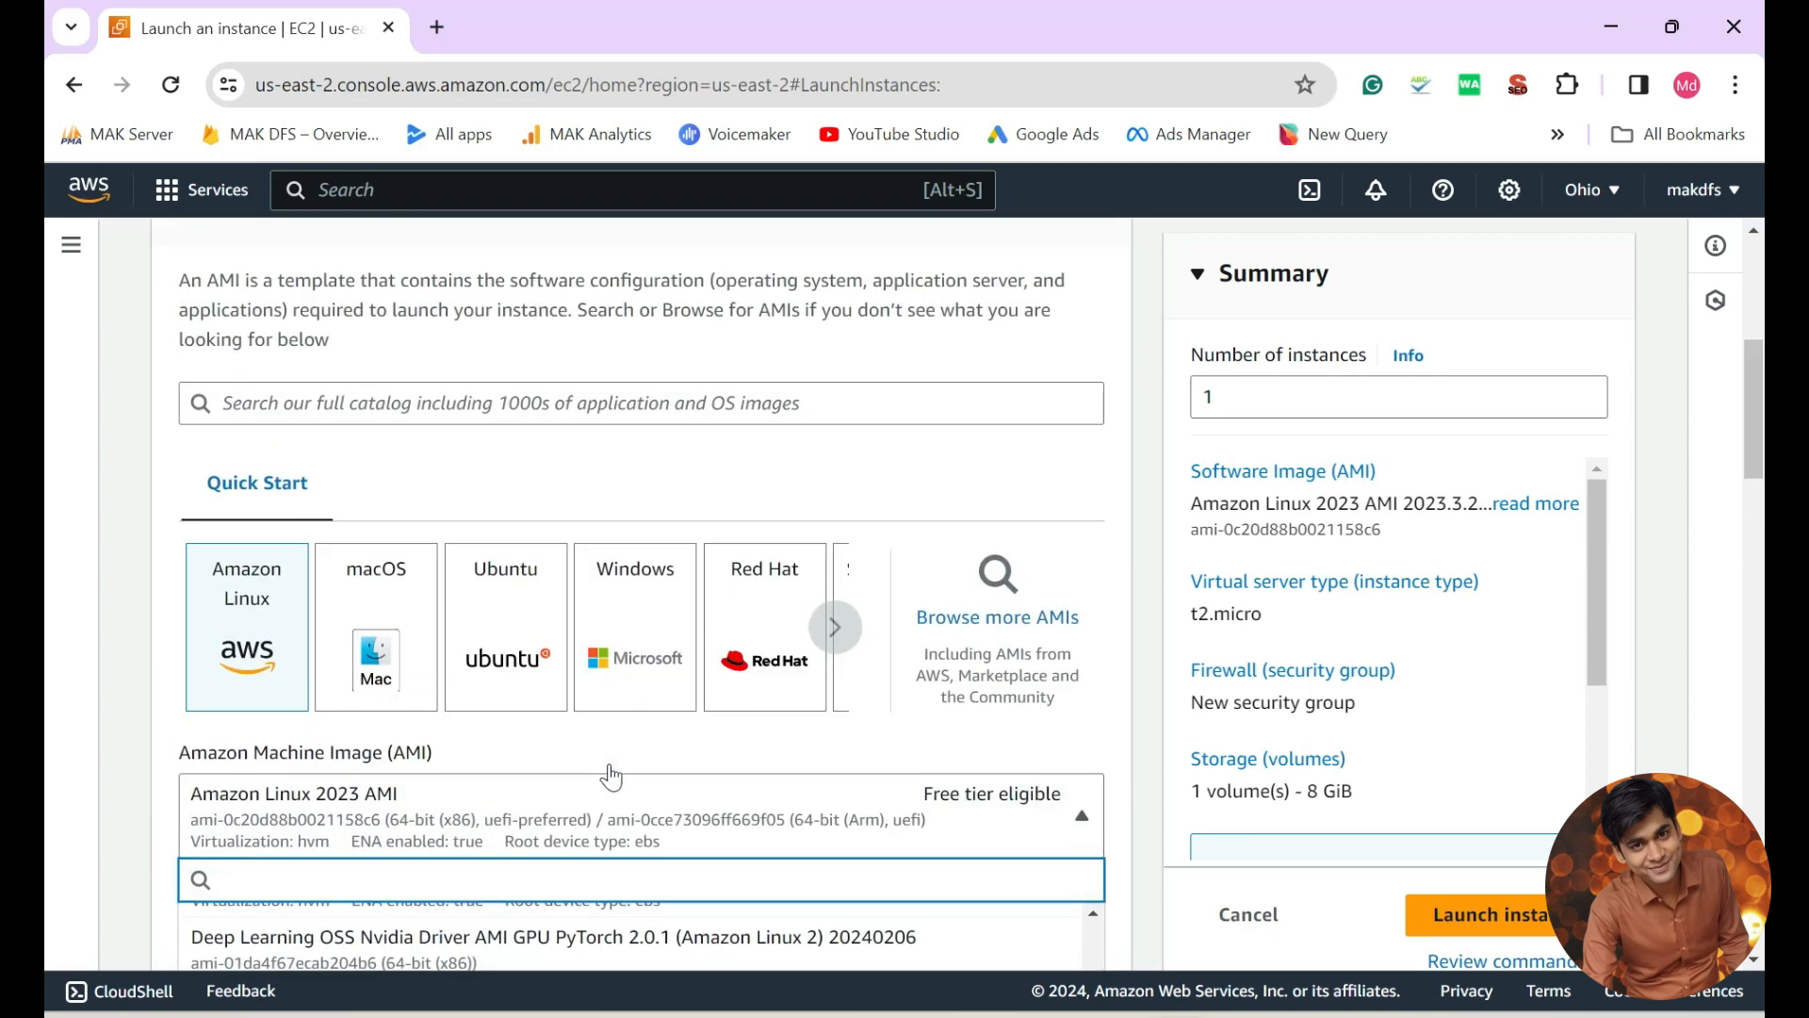
{"action": "scroll", "coordinate": [612, 777], "scroll_direction": "up", "scroll_amount": 2}
{"action": "left_click", "coordinate": [969, 608]}
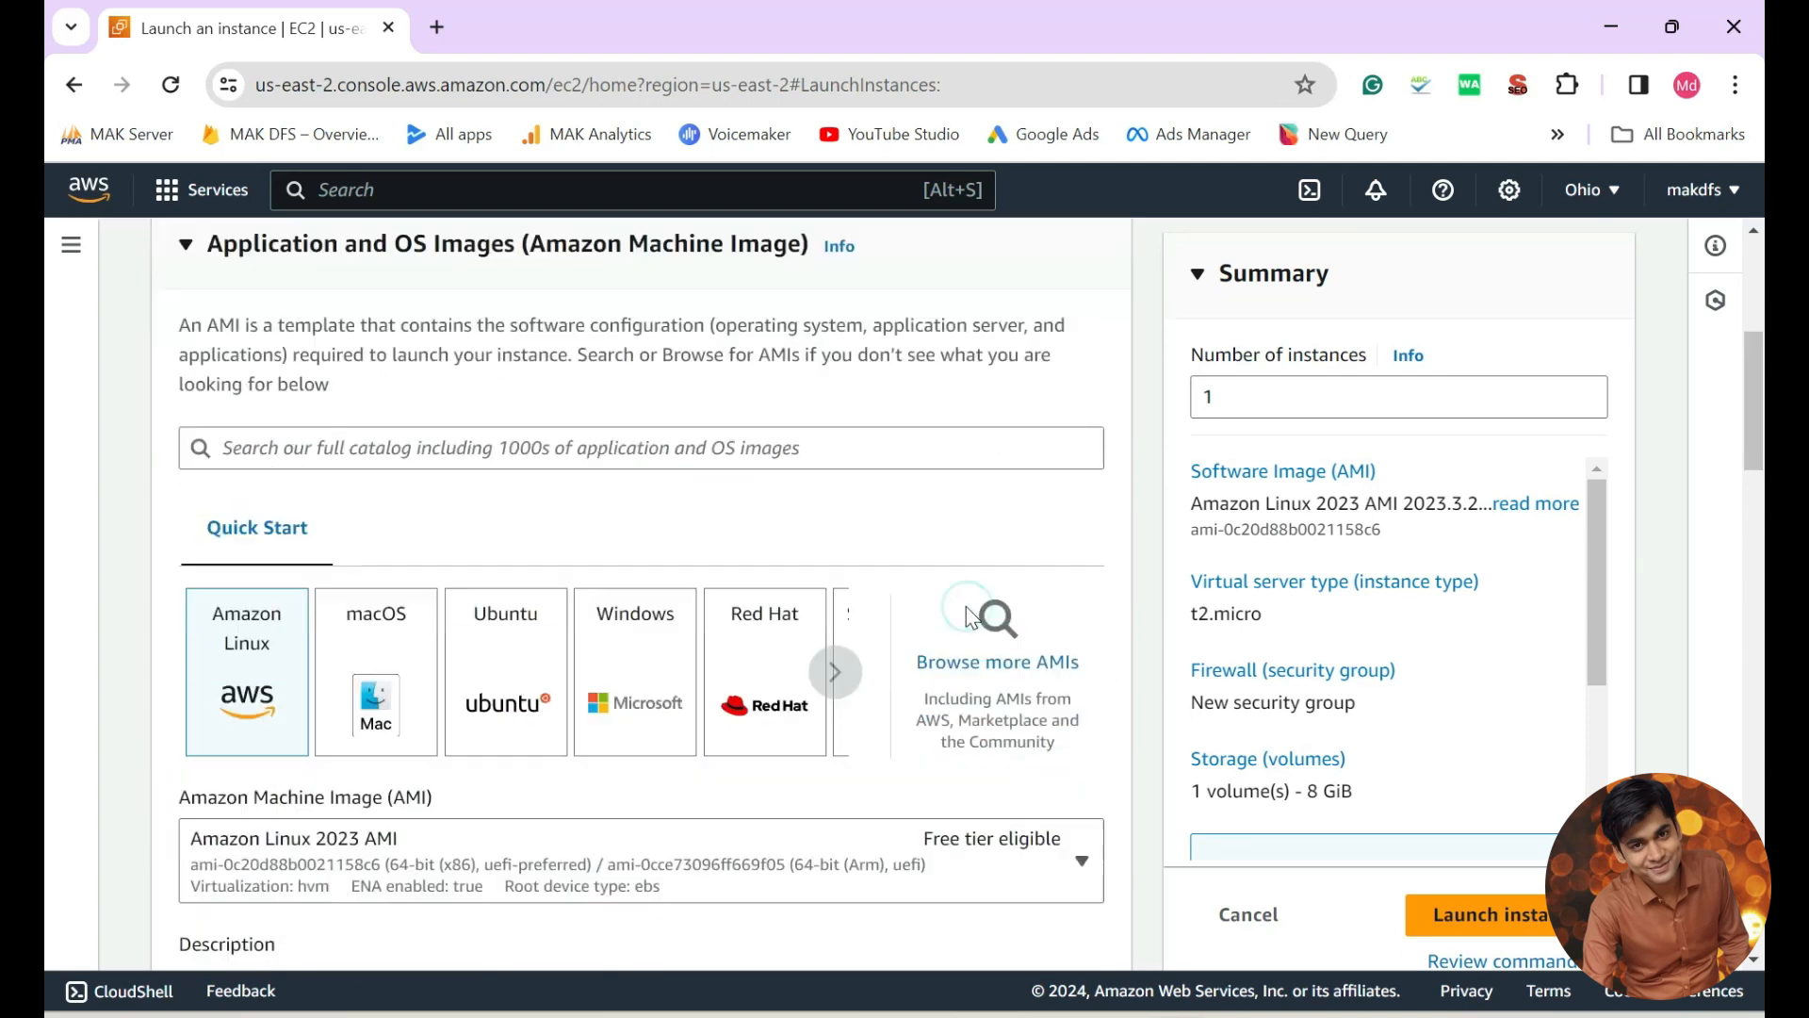
{"action": "scroll", "coordinate": [234, 617], "scroll_direction": "down", "scroll_amount": 3}
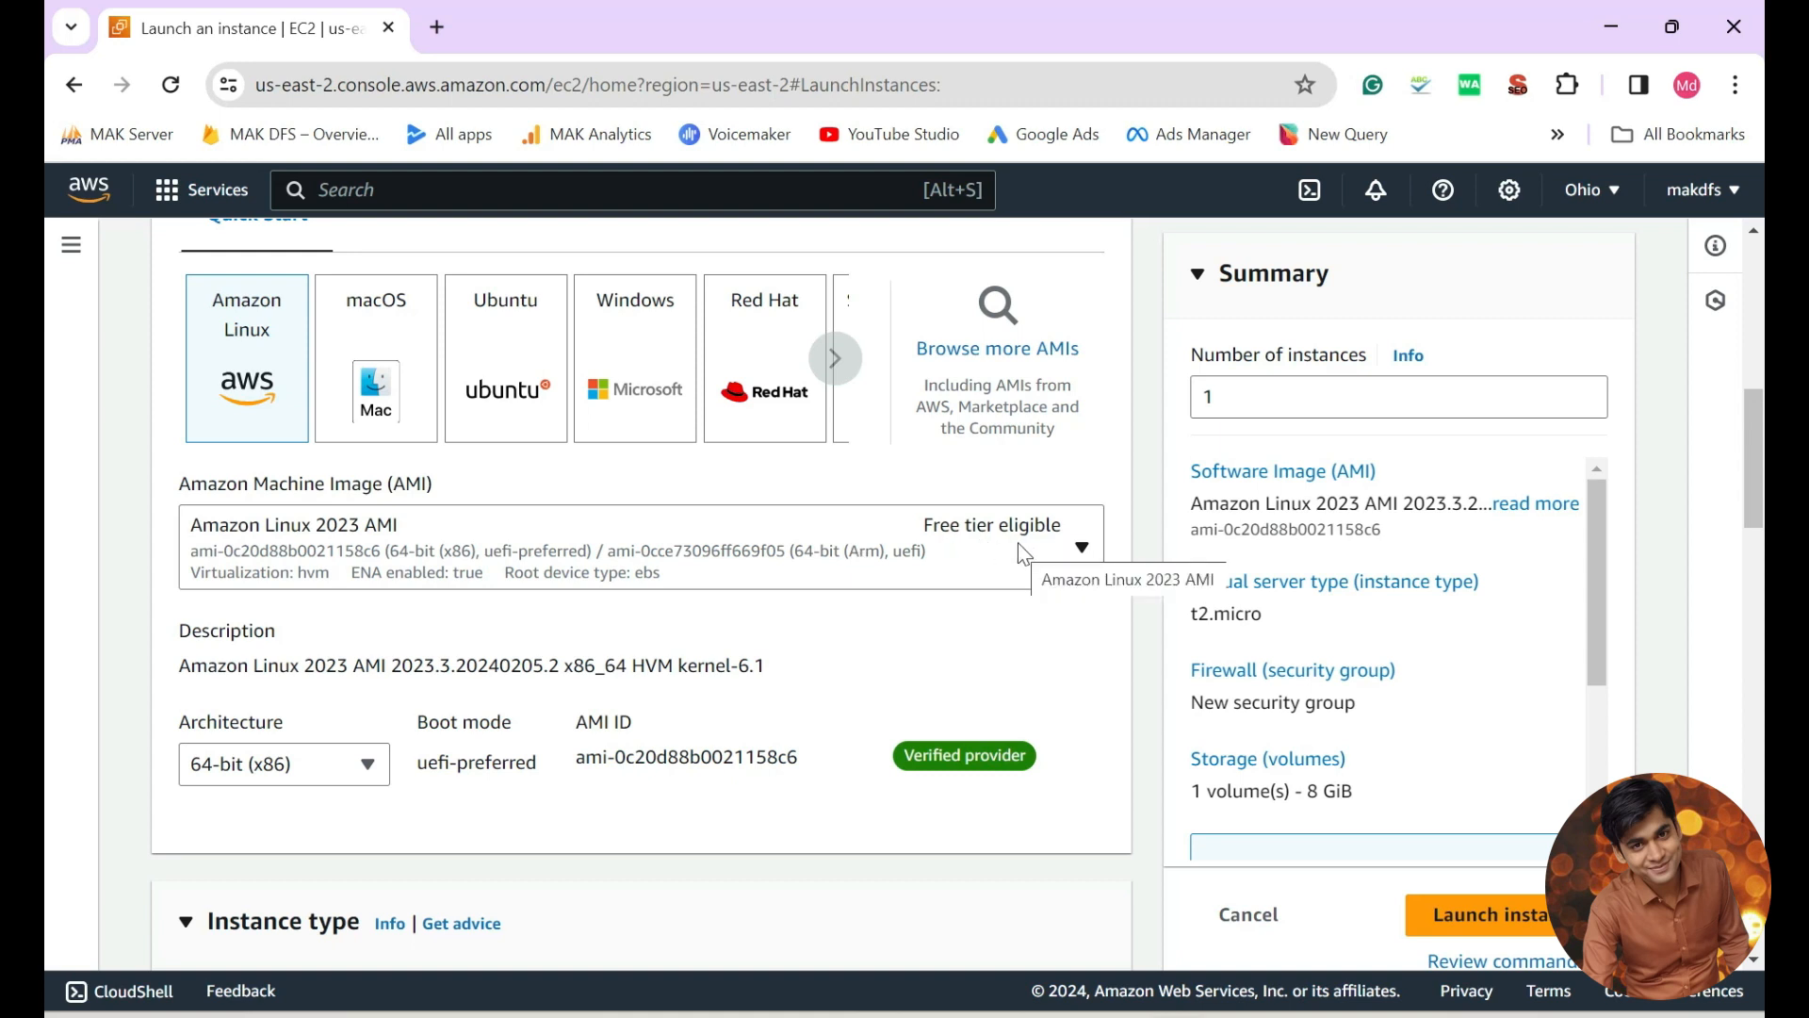
Switch the operating system image to macOS and review its available macOS versions.
{"action": "left_click", "coordinate": [394, 356]}
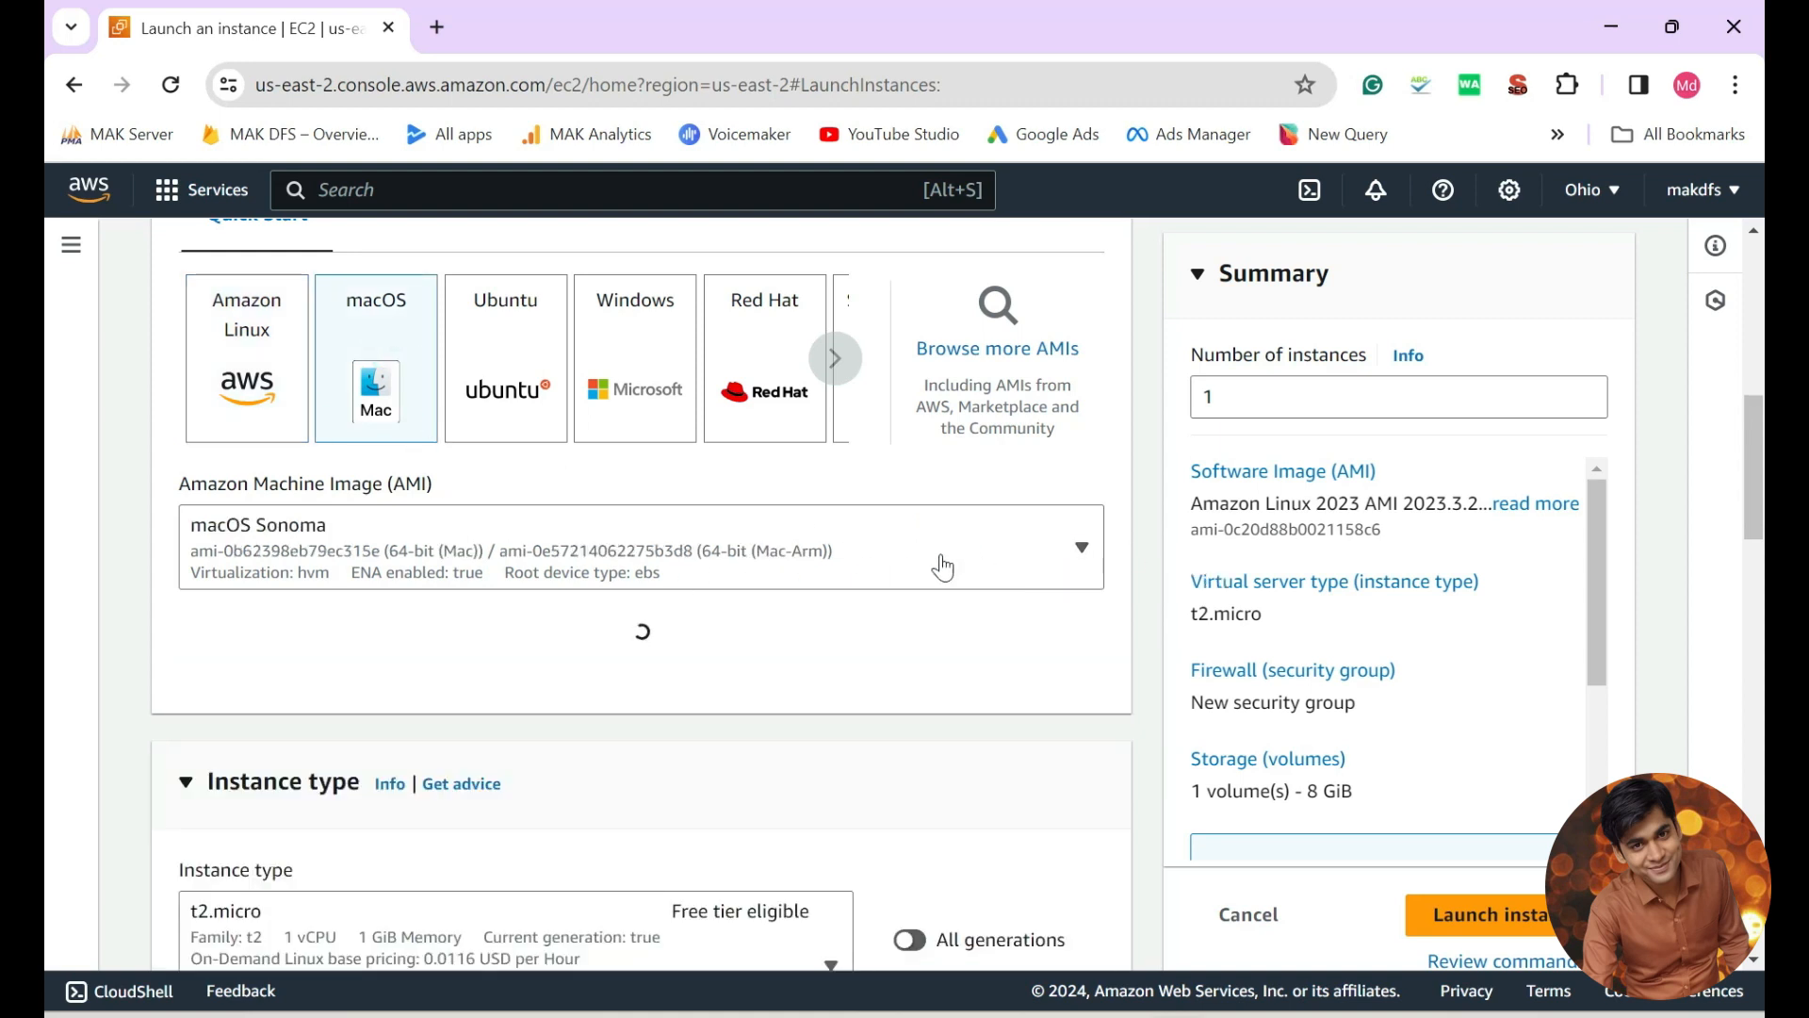
{"action": "left_click", "coordinate": [1084, 545]}
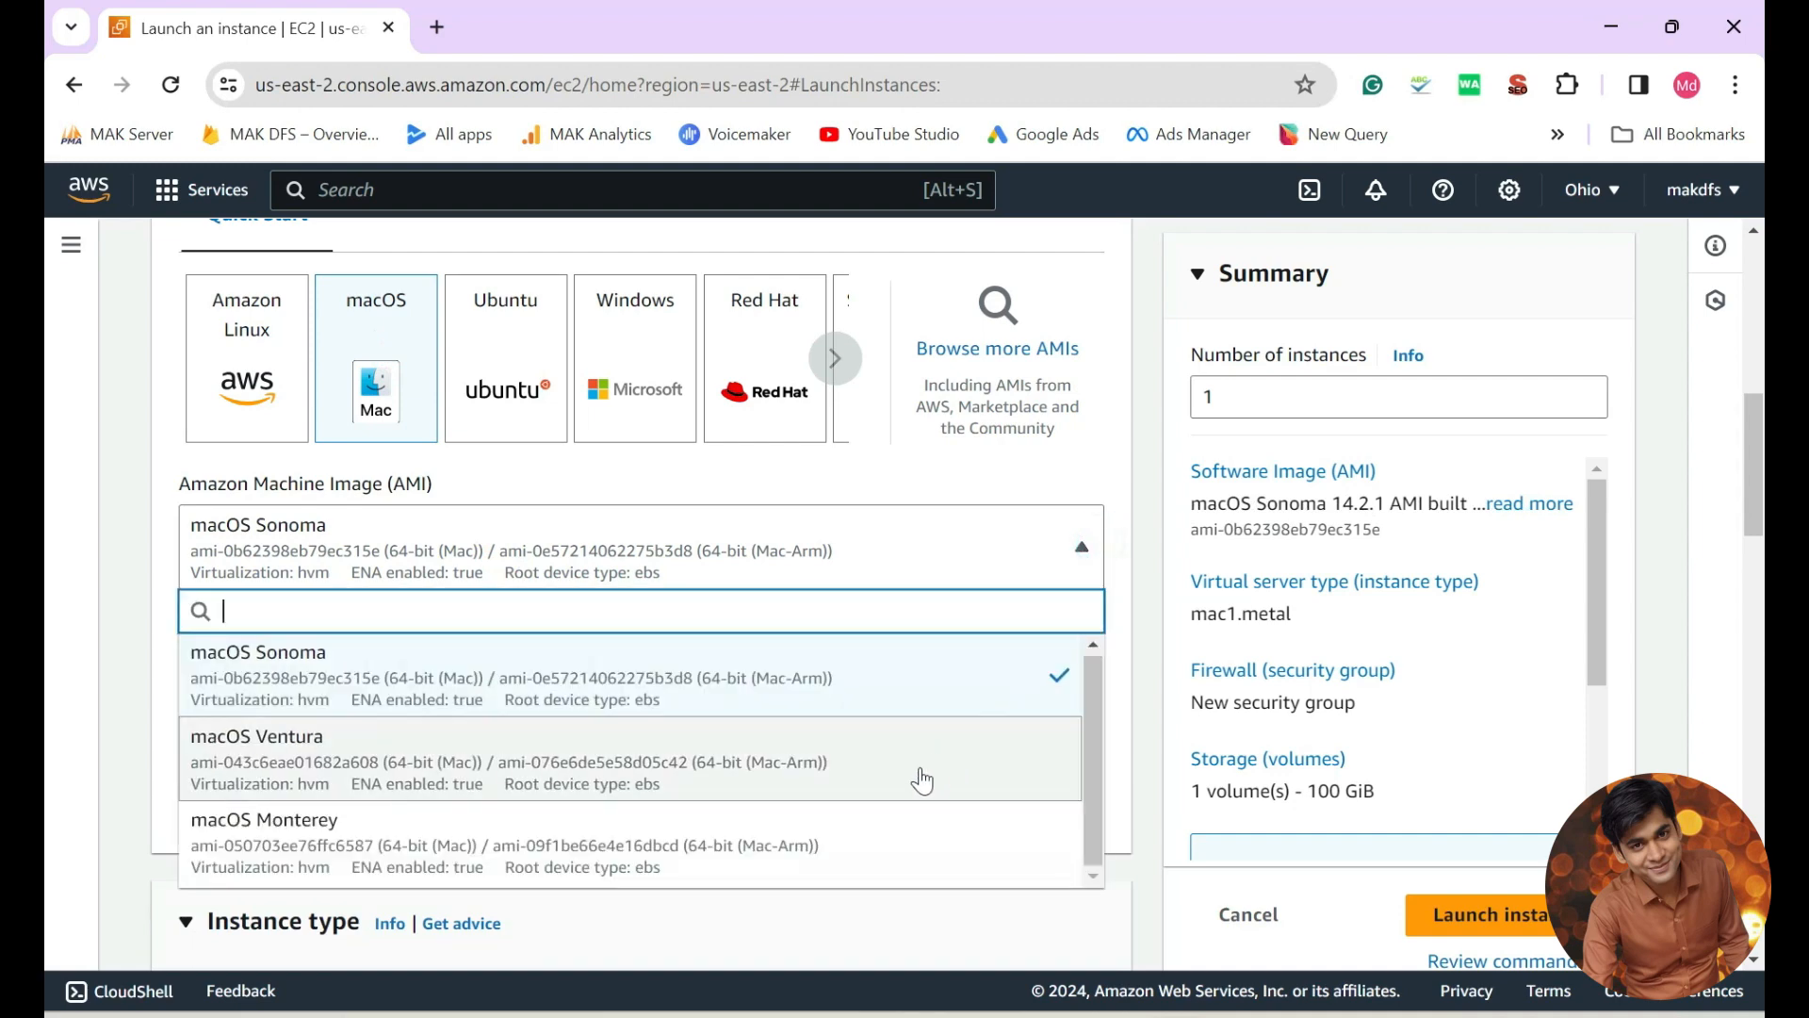
{"action": "scroll", "coordinate": [920, 775], "scroll_direction": "down", "scroll_amount": 3}
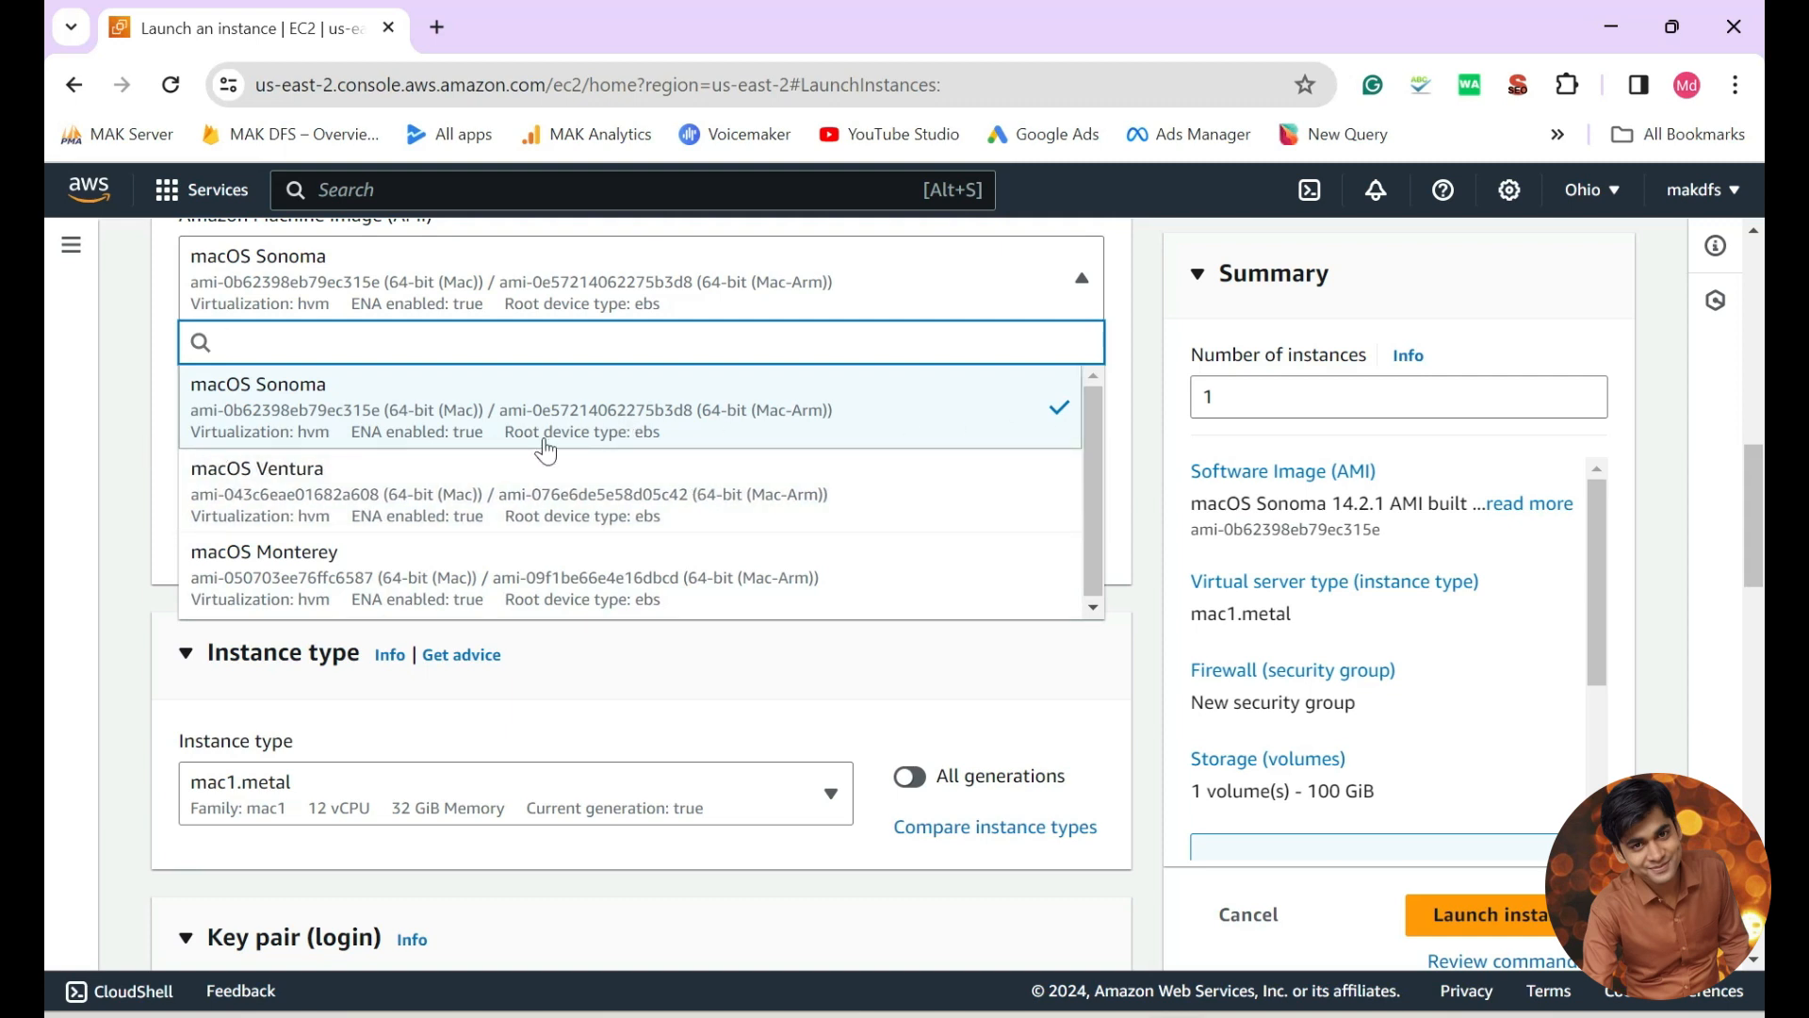
{"action": "left_click", "coordinate": [1121, 284]}
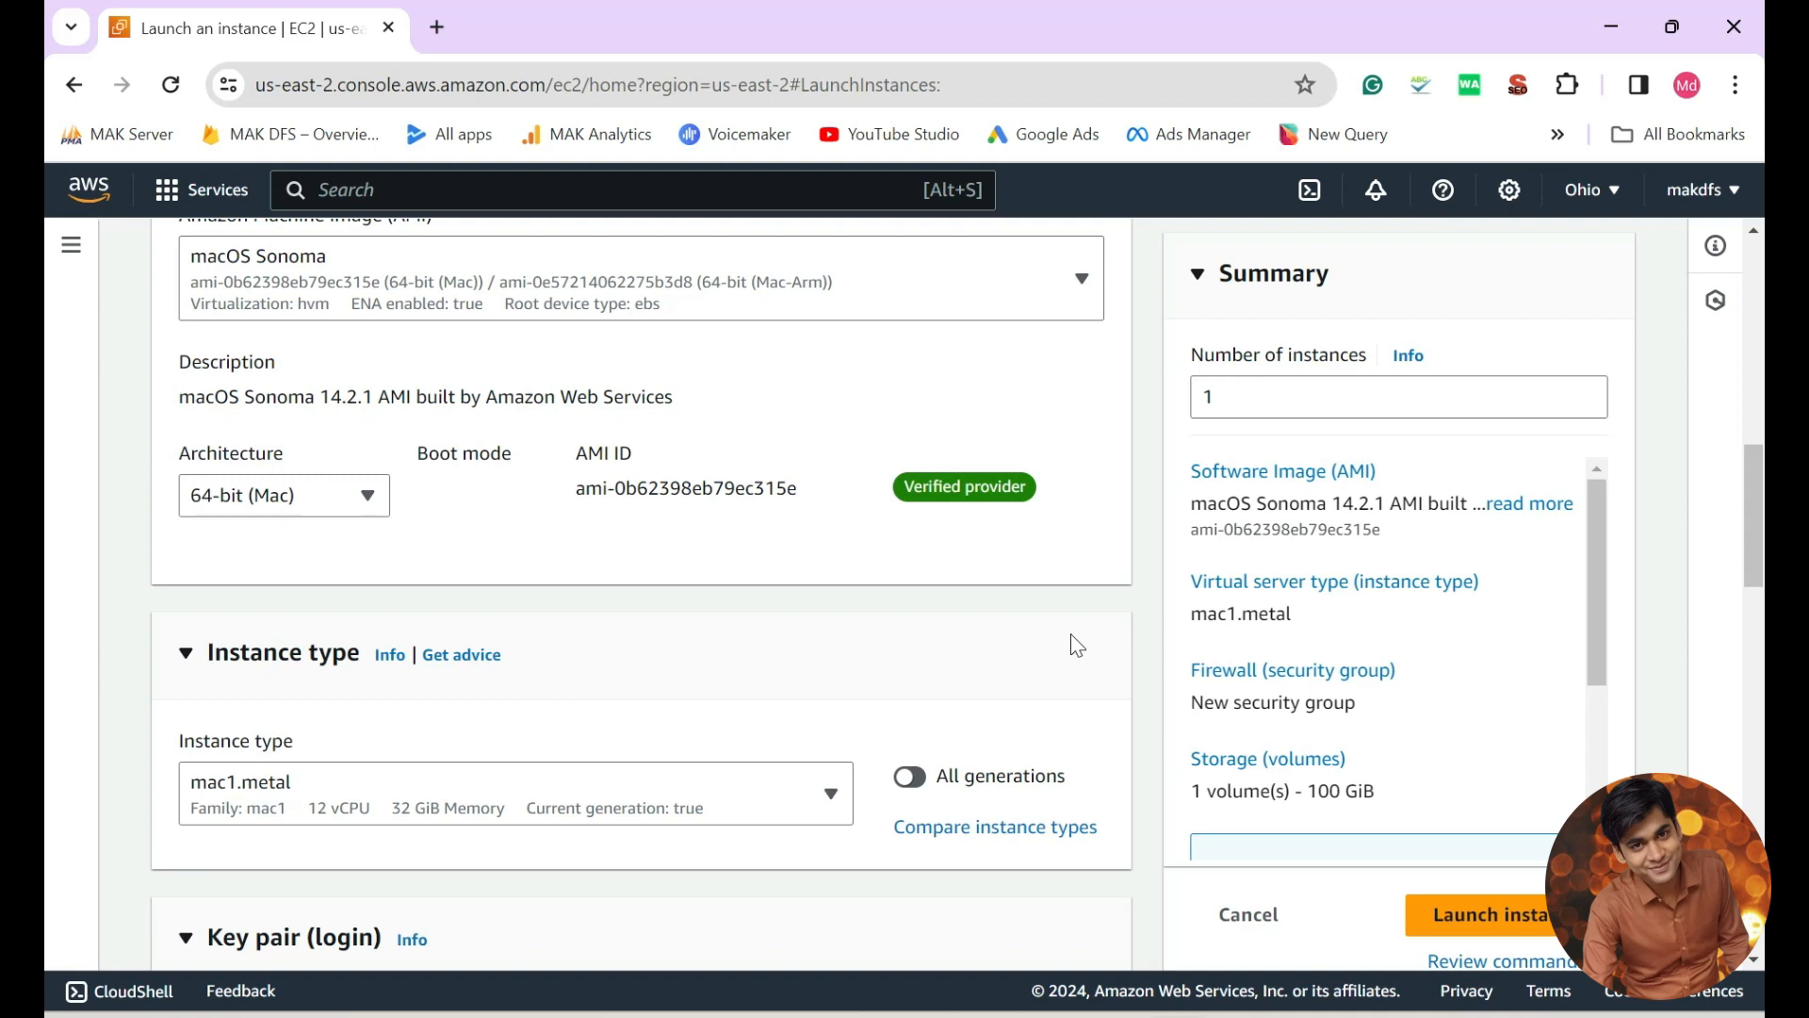
{"action": "scroll", "coordinate": [1077, 639], "scroll_direction": "up", "scroll_amount": 3}
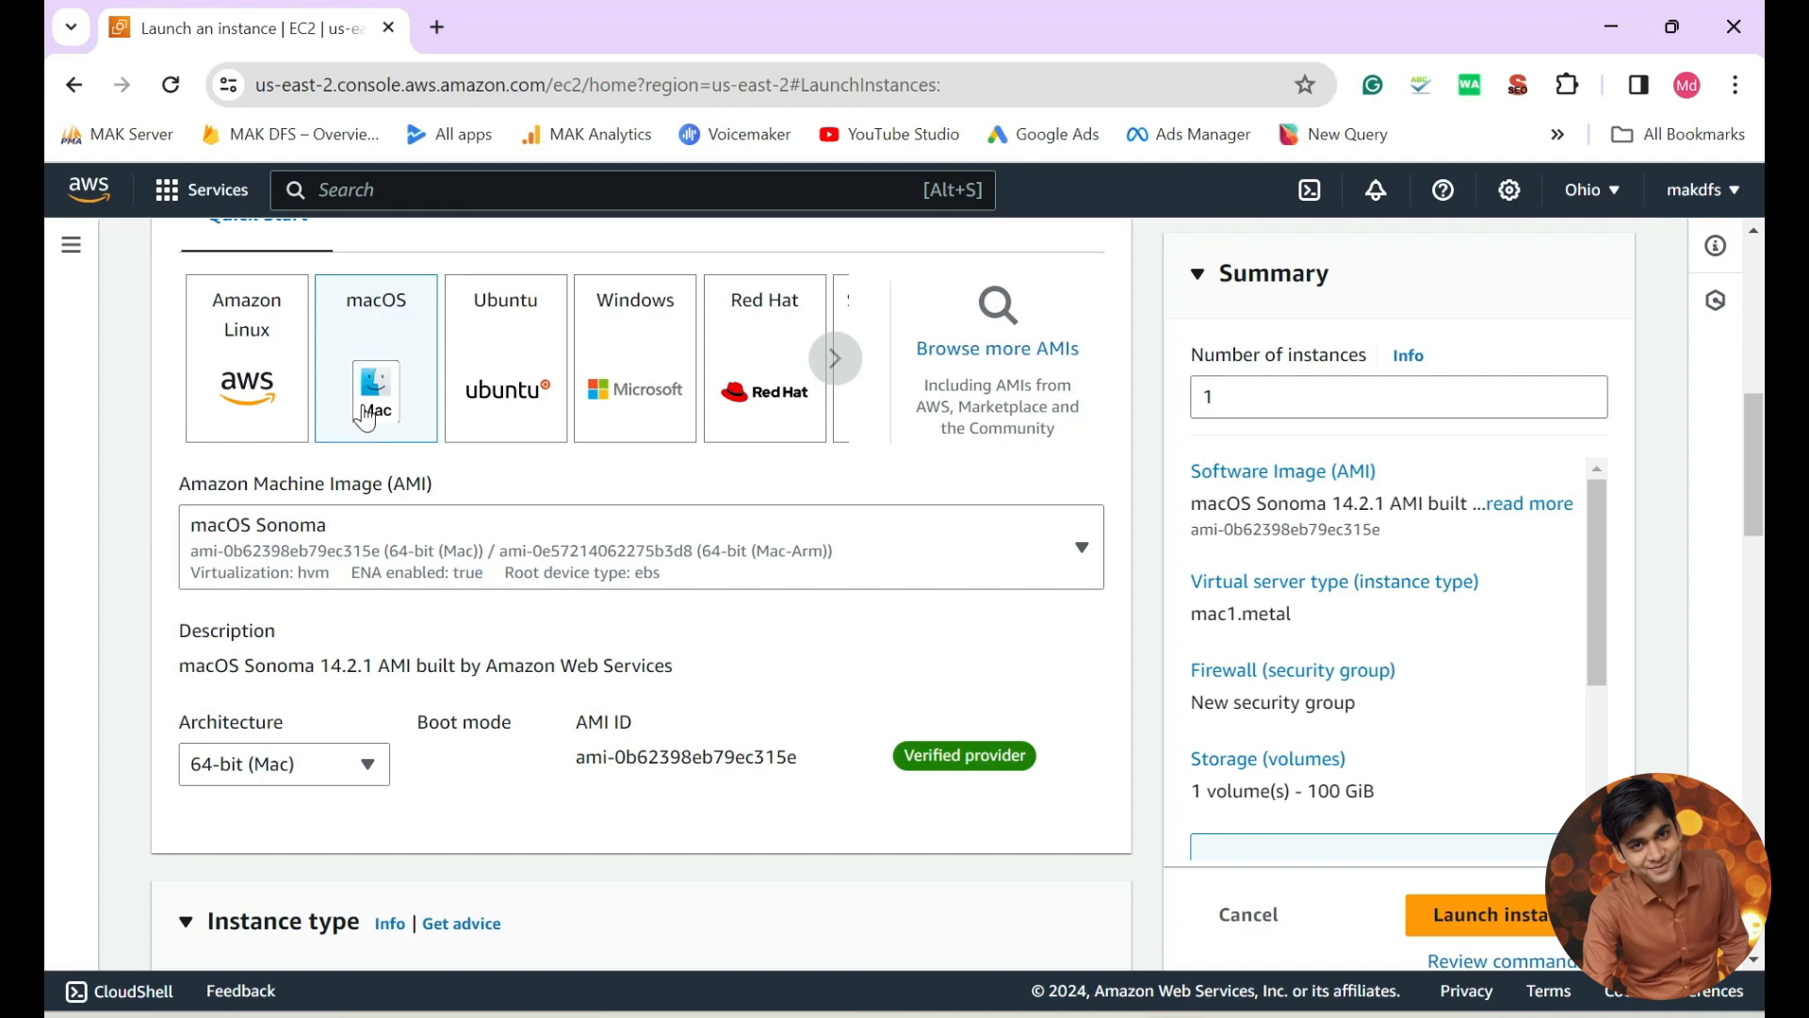
Try the Ubuntu, Windows and Red Hat images in turn and look at the remaining quick-start systems.
{"action": "left_click", "coordinate": [516, 408]}
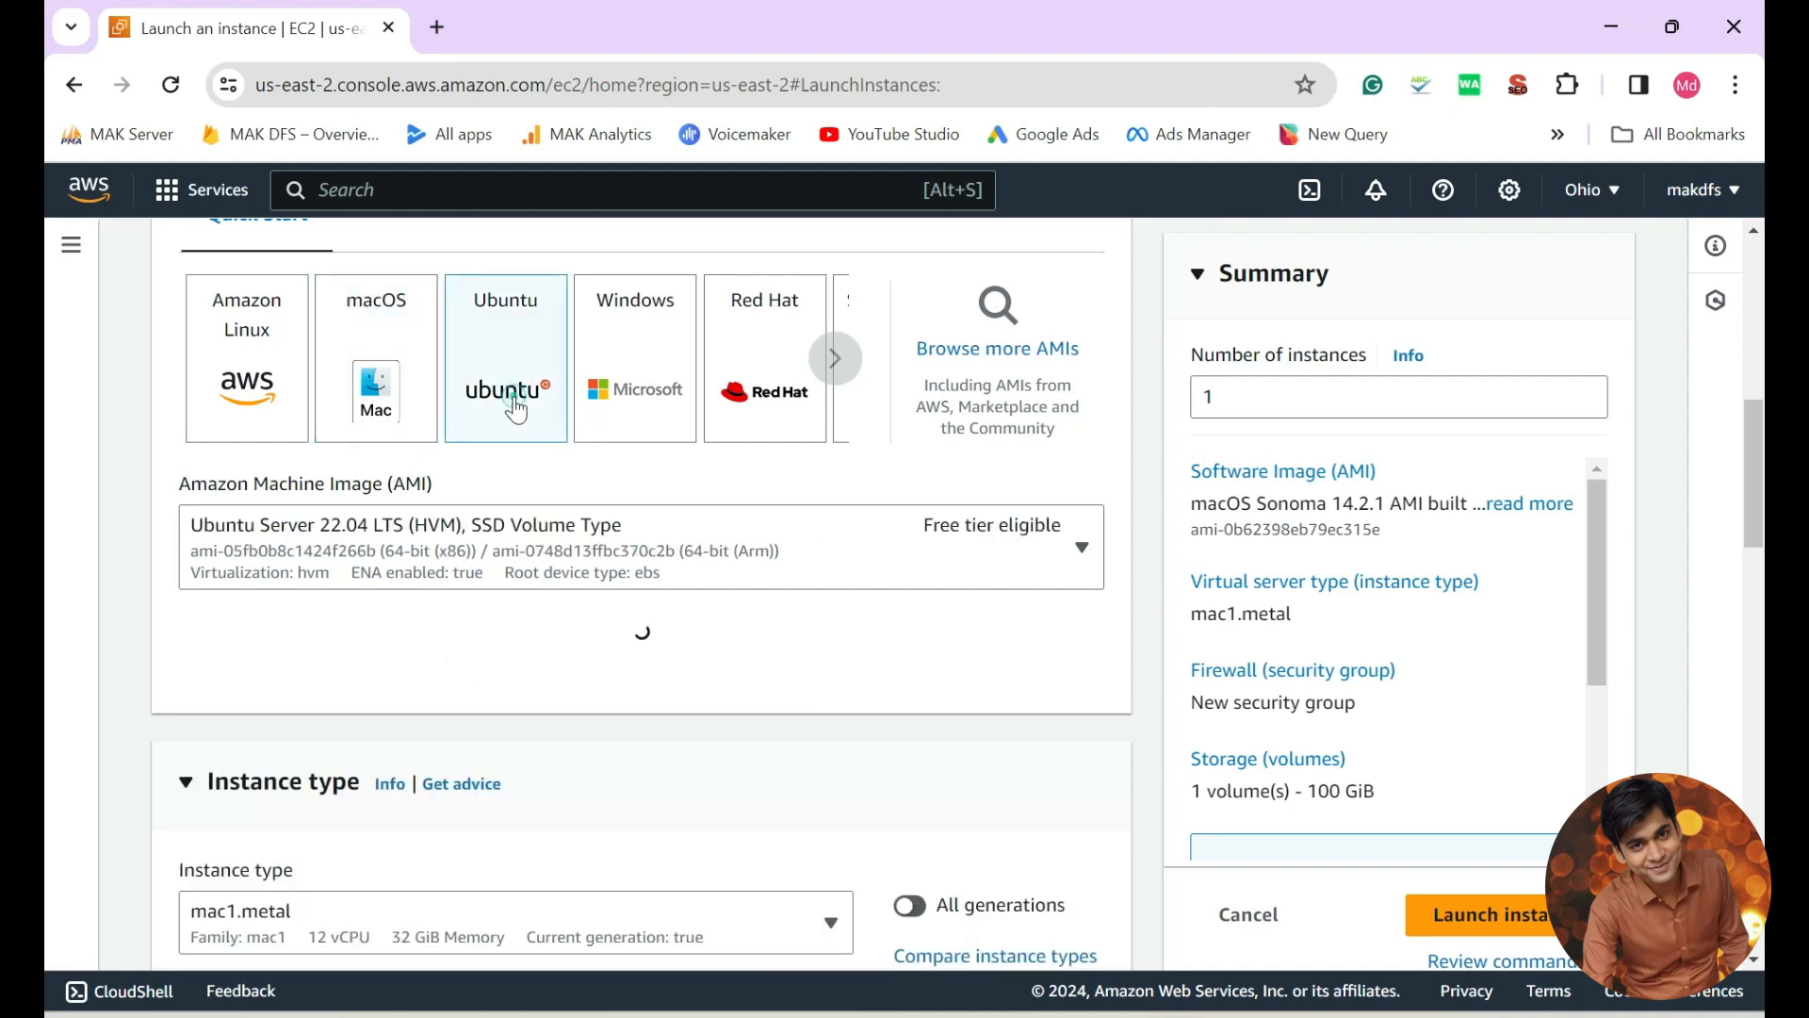
{"action": "left_click", "coordinate": [610, 383]}
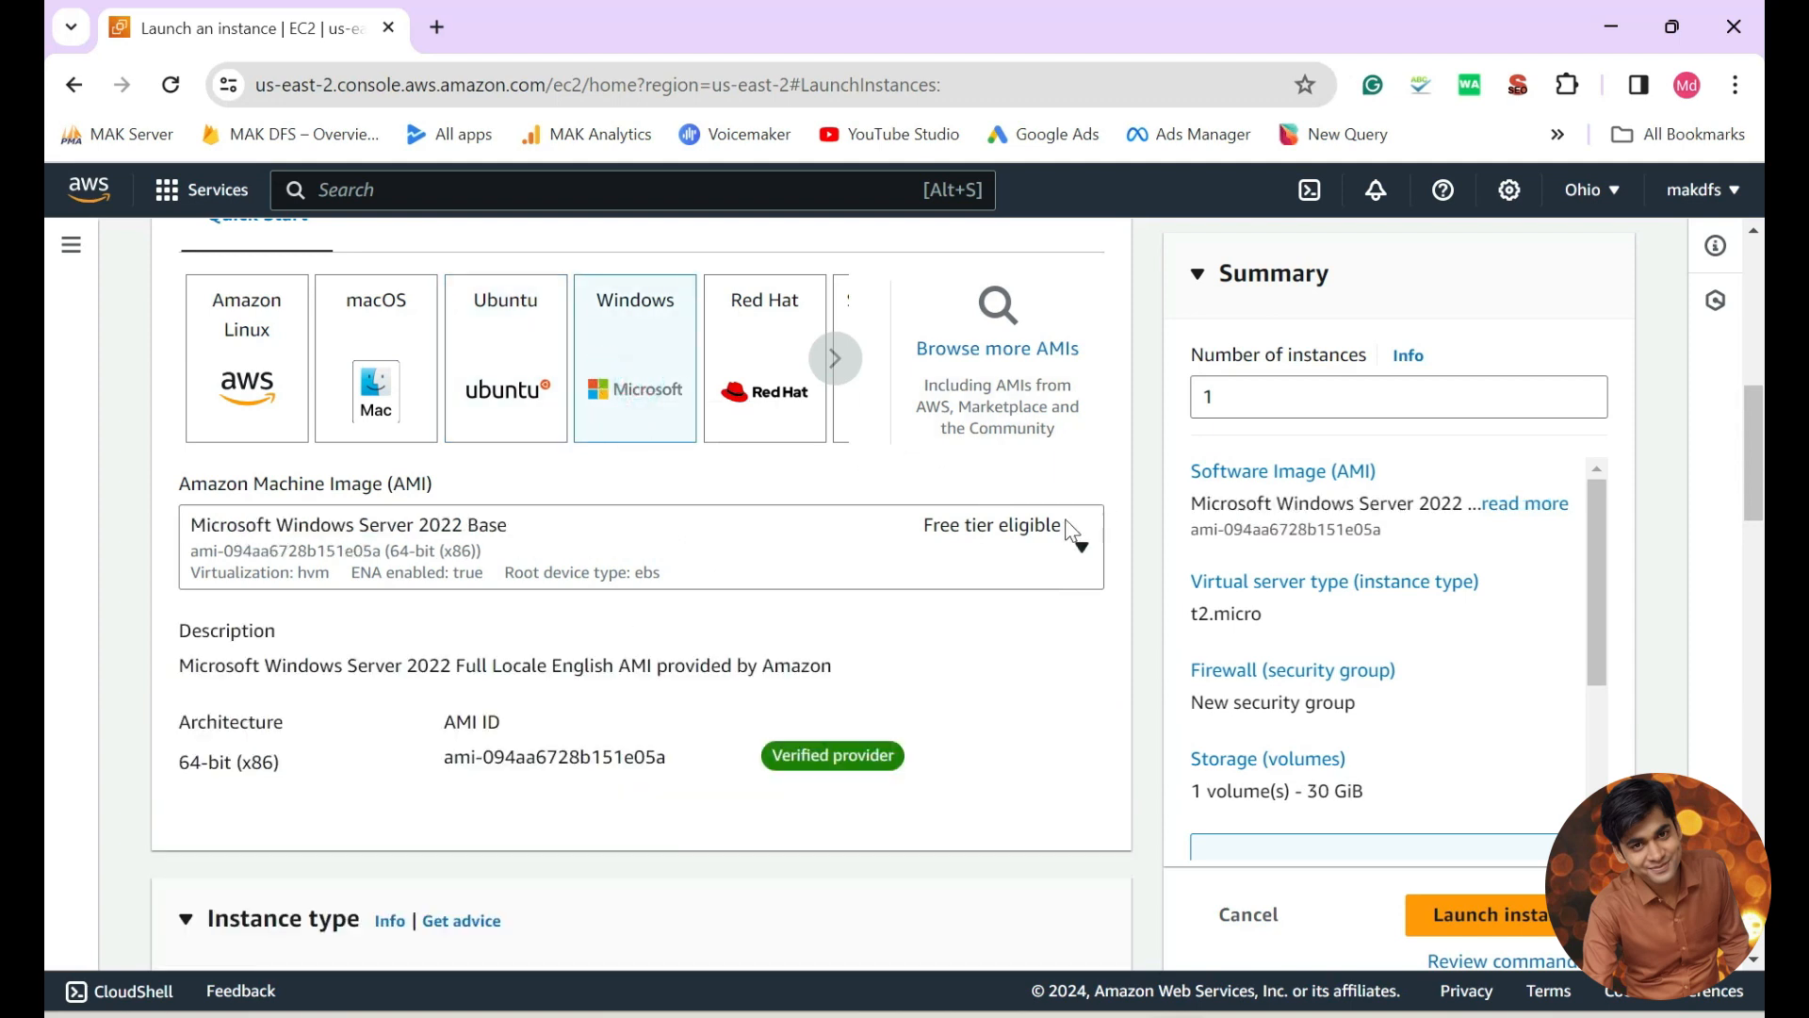
{"action": "left_click", "coordinate": [773, 382]}
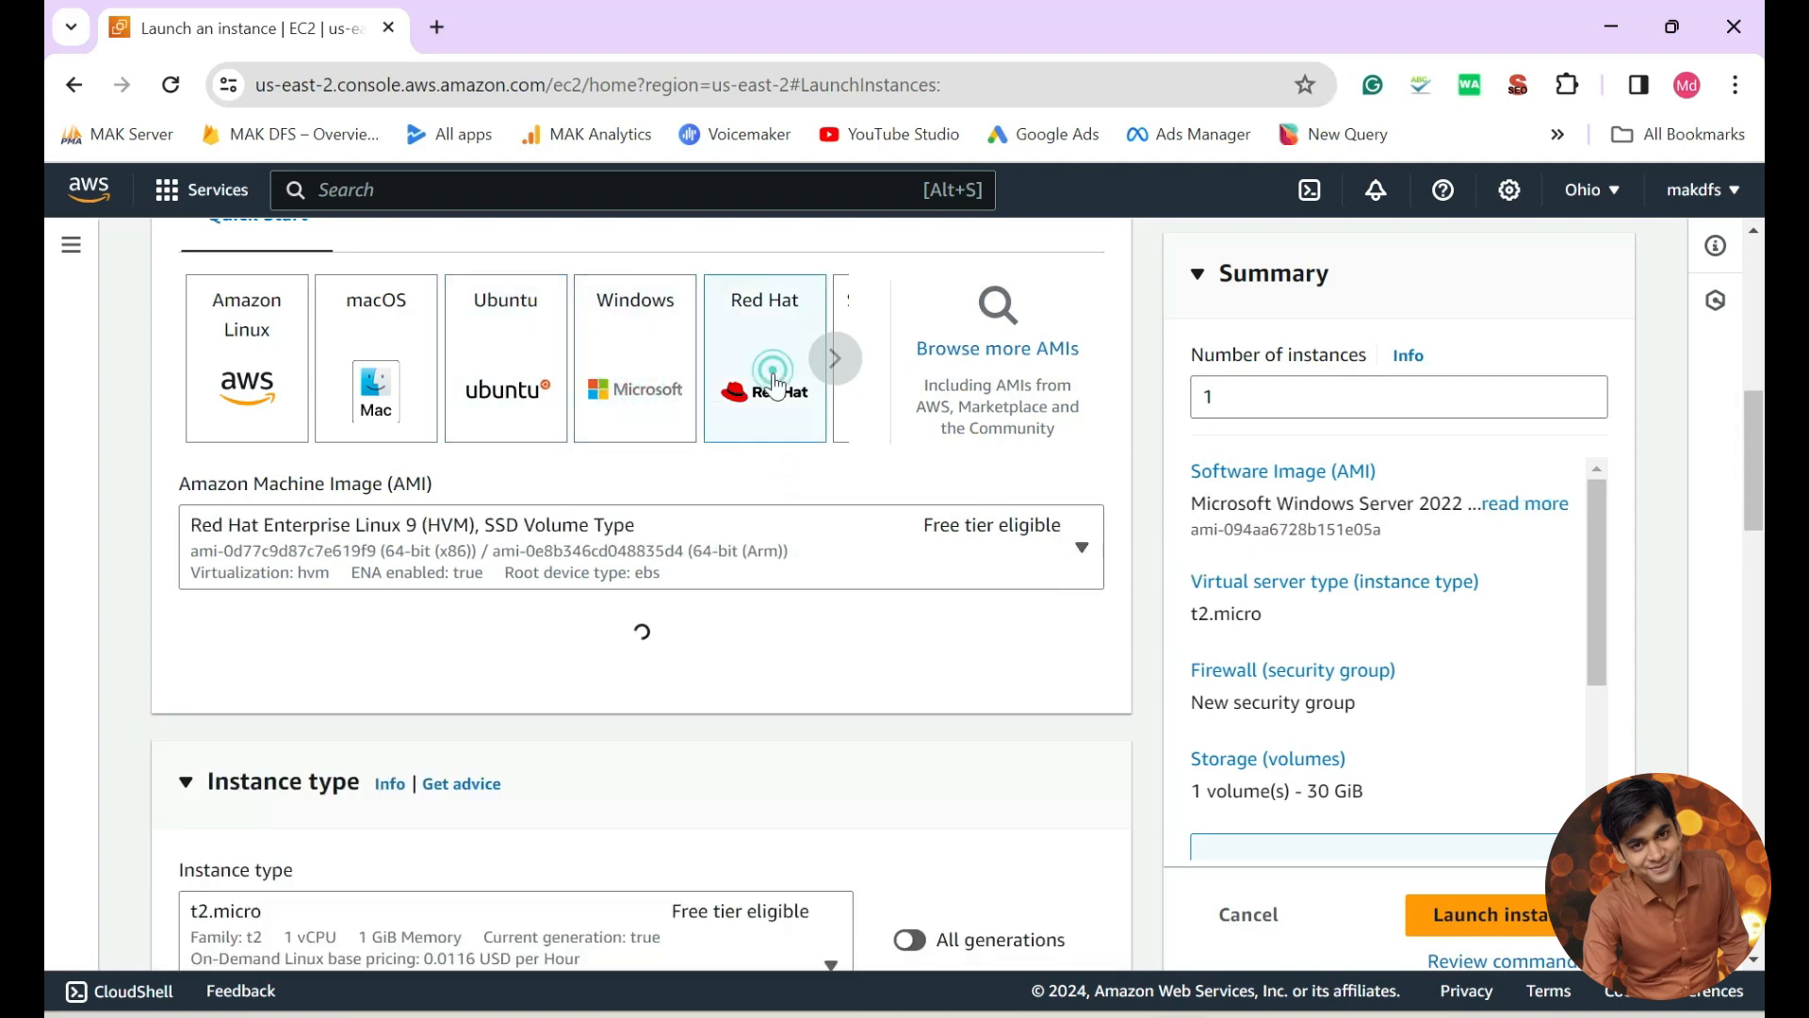
{"action": "left_click", "coordinate": [847, 385]}
{"action": "left_click", "coordinate": [845, 377]}
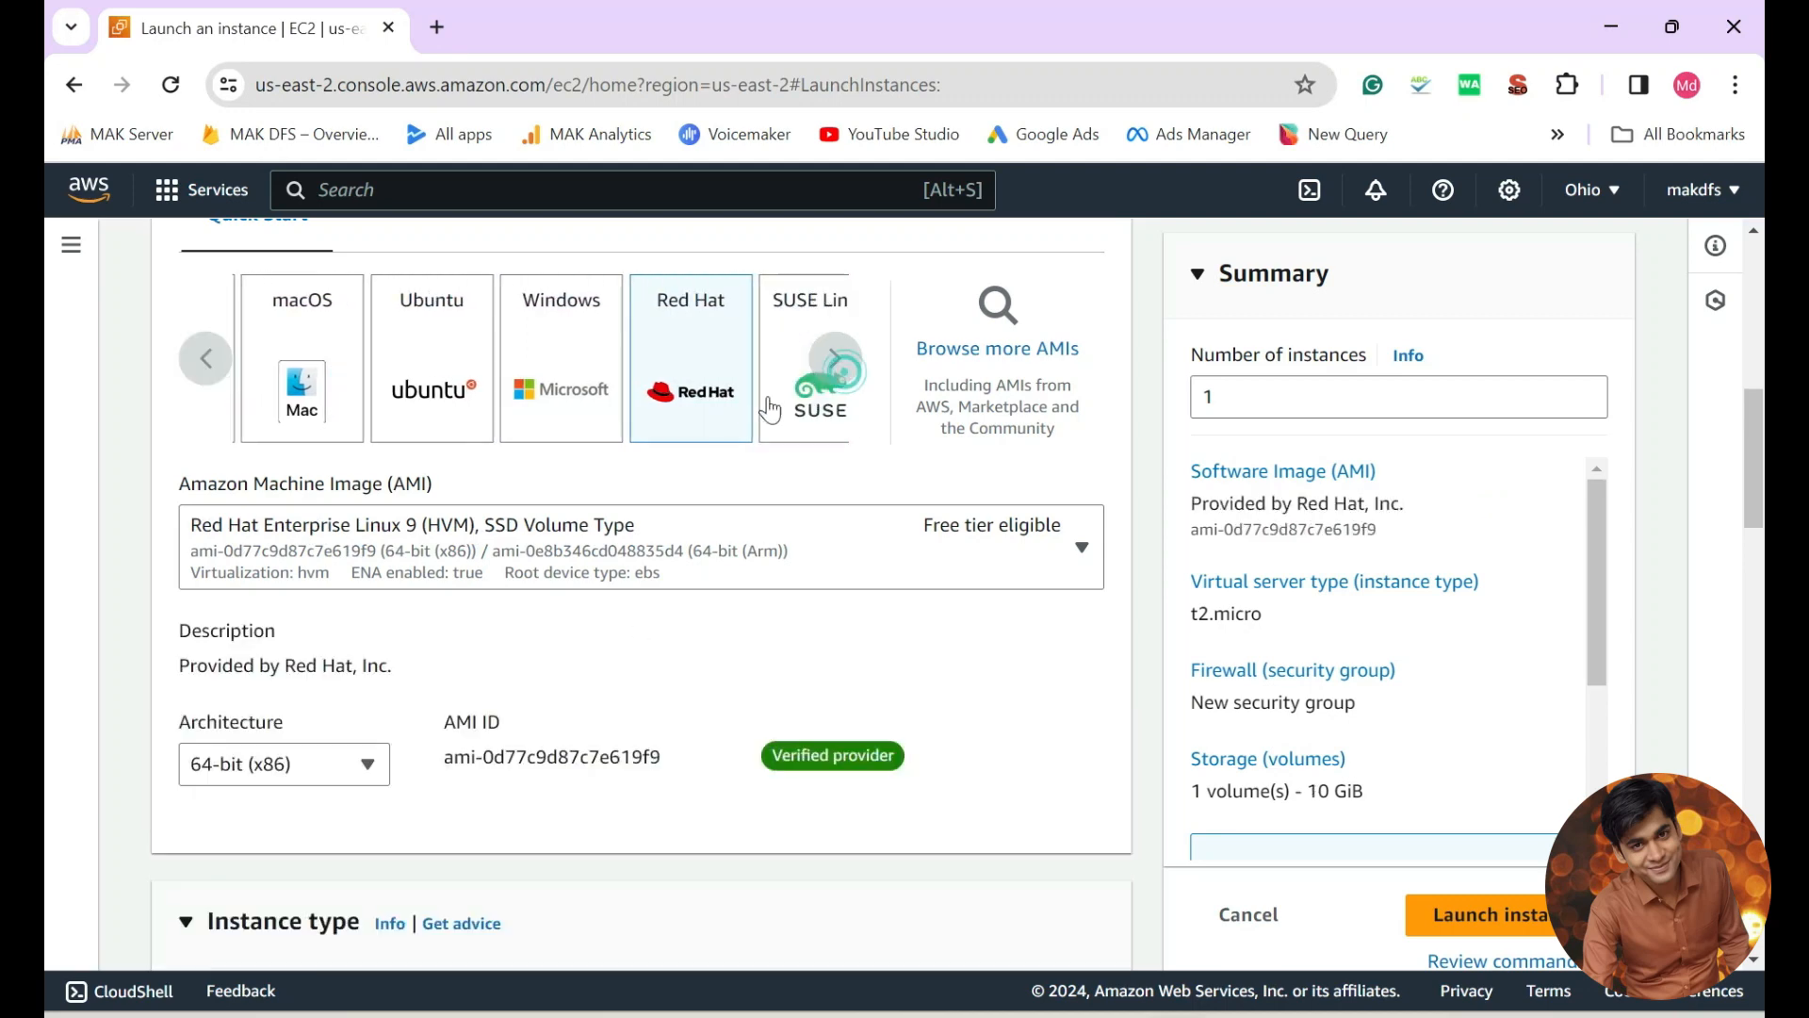
{"action": "left_click", "coordinate": [203, 376]}
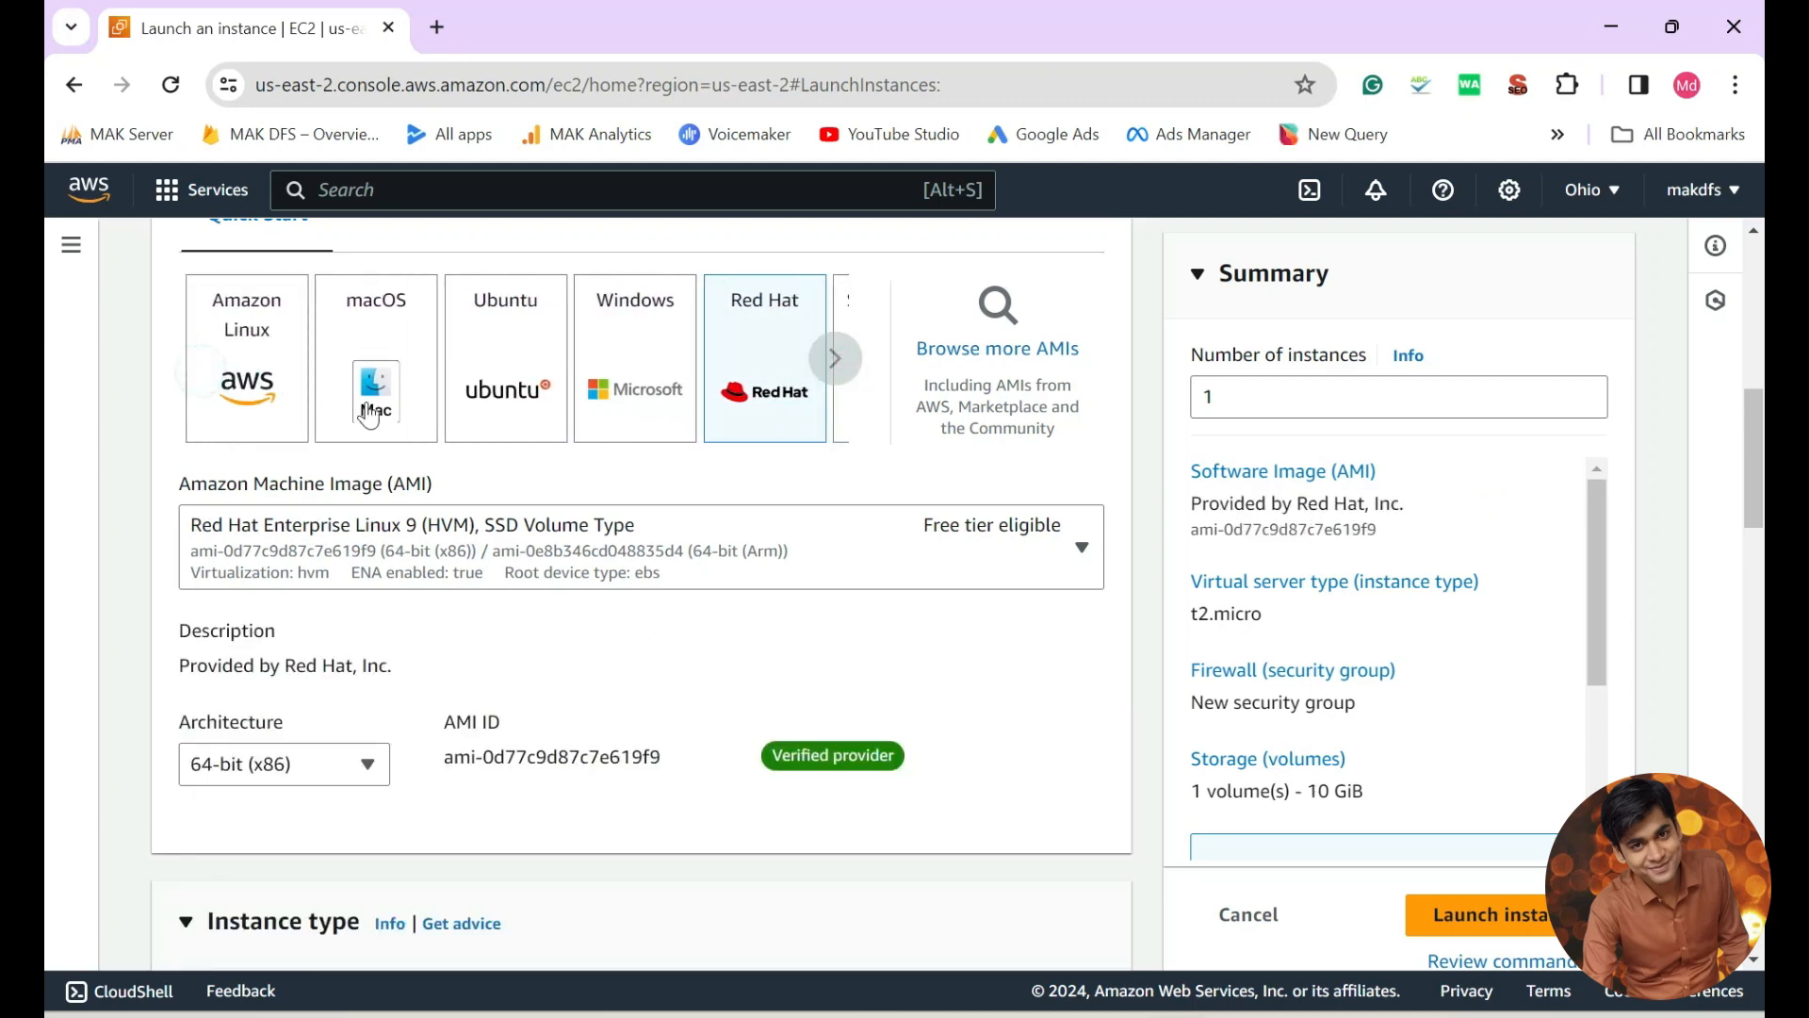
Select Windows as the operating system image and accept overriding the security group rules and deleting the custom volume.
{"action": "left_click", "coordinate": [619, 368]}
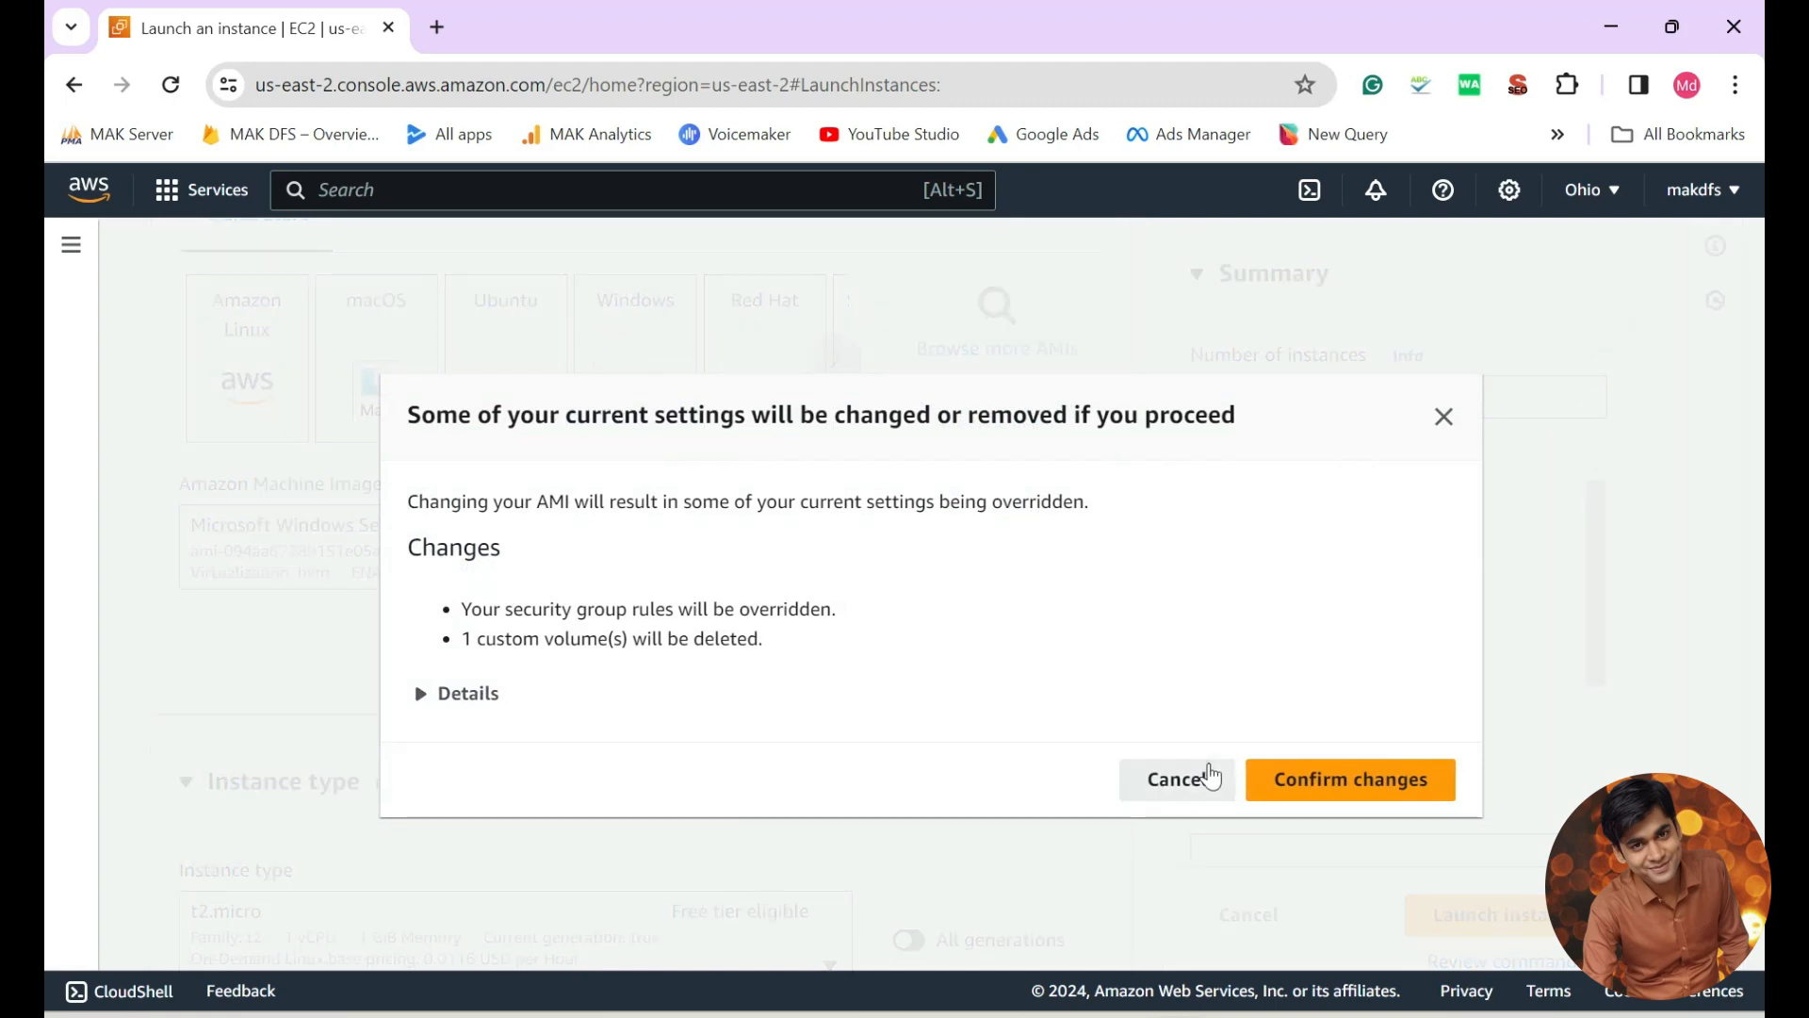
{"action": "left_click", "coordinate": [1201, 770]}
{"action": "left_click", "coordinate": [622, 372]}
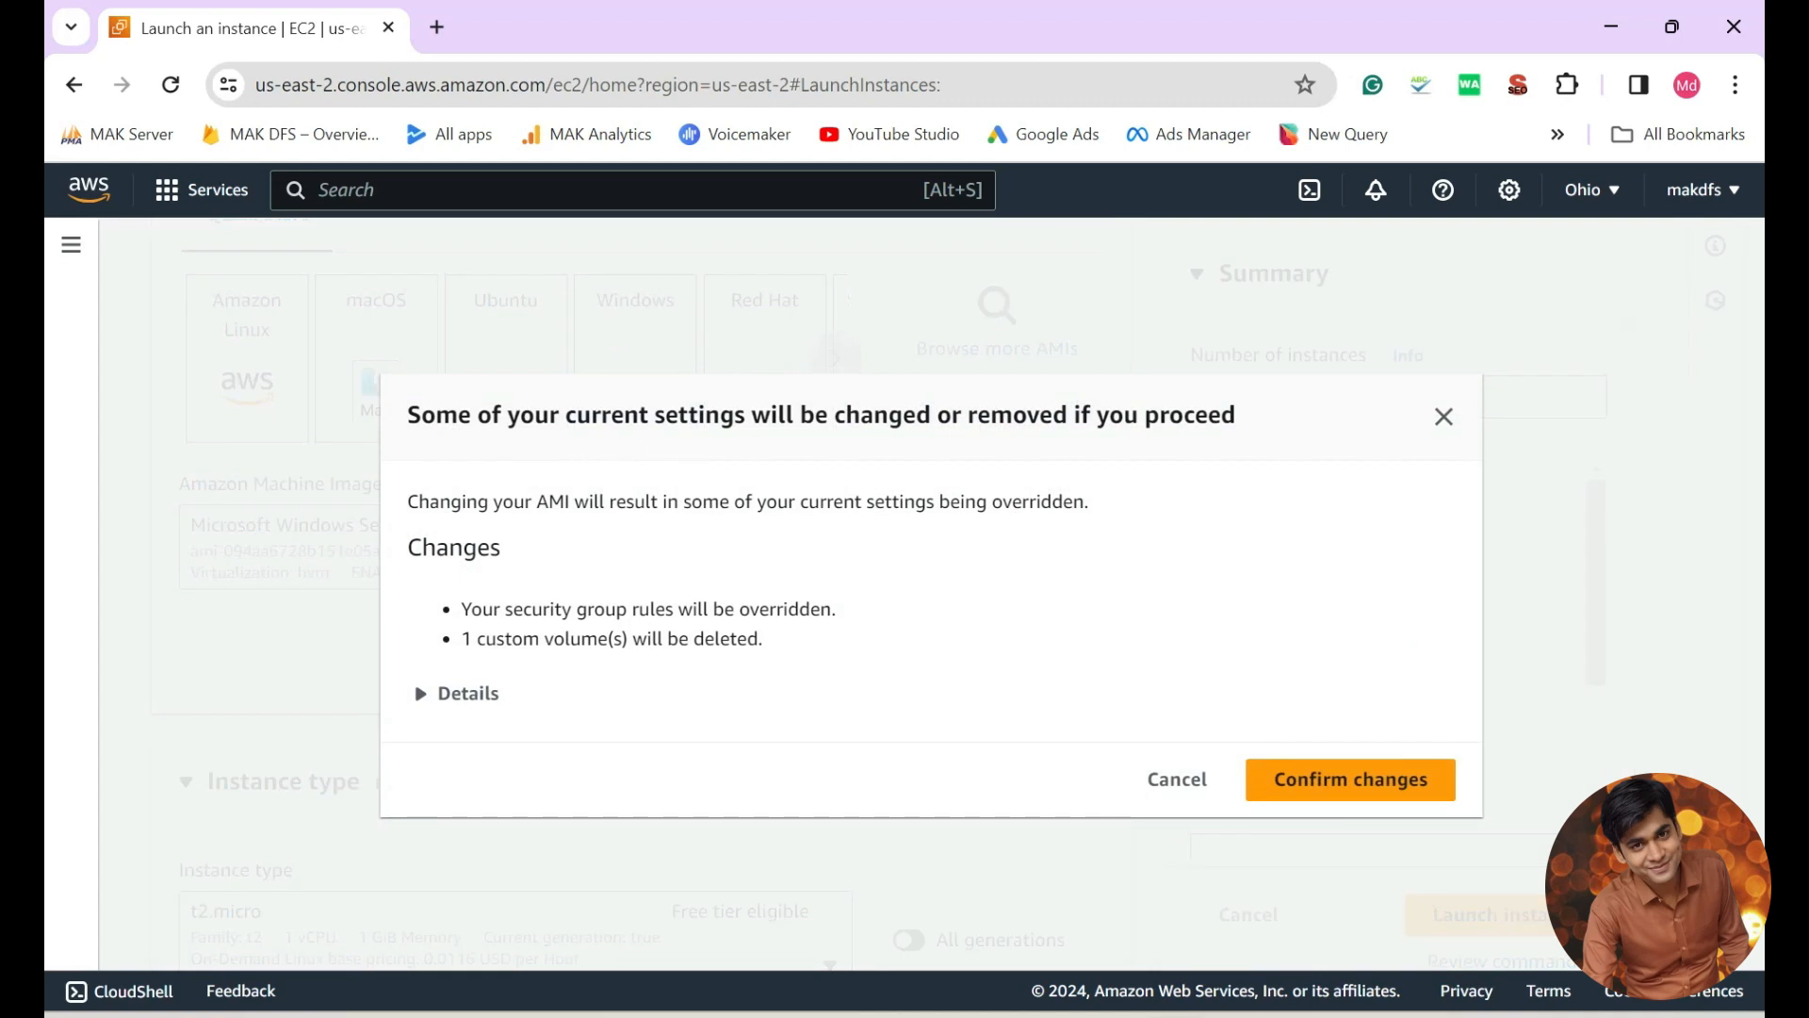
{"action": "left_click", "coordinate": [1352, 778]}
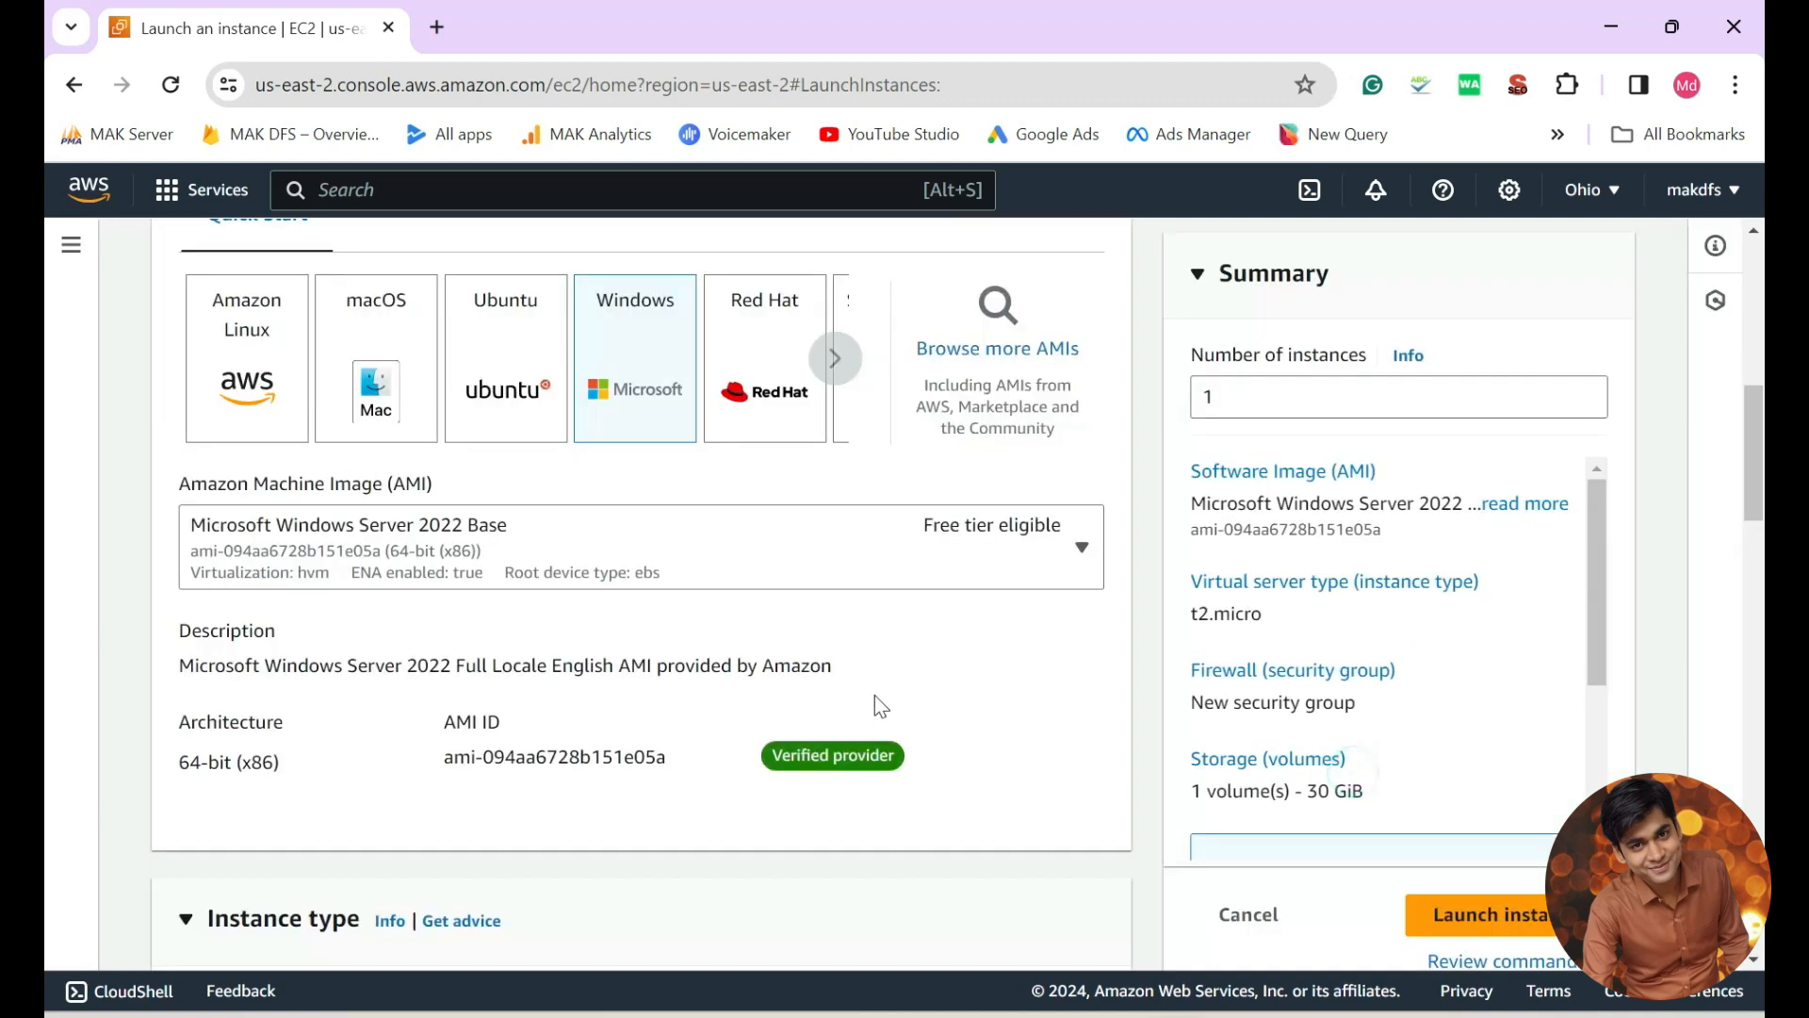
{"action": "left_click", "coordinate": [621, 346]}
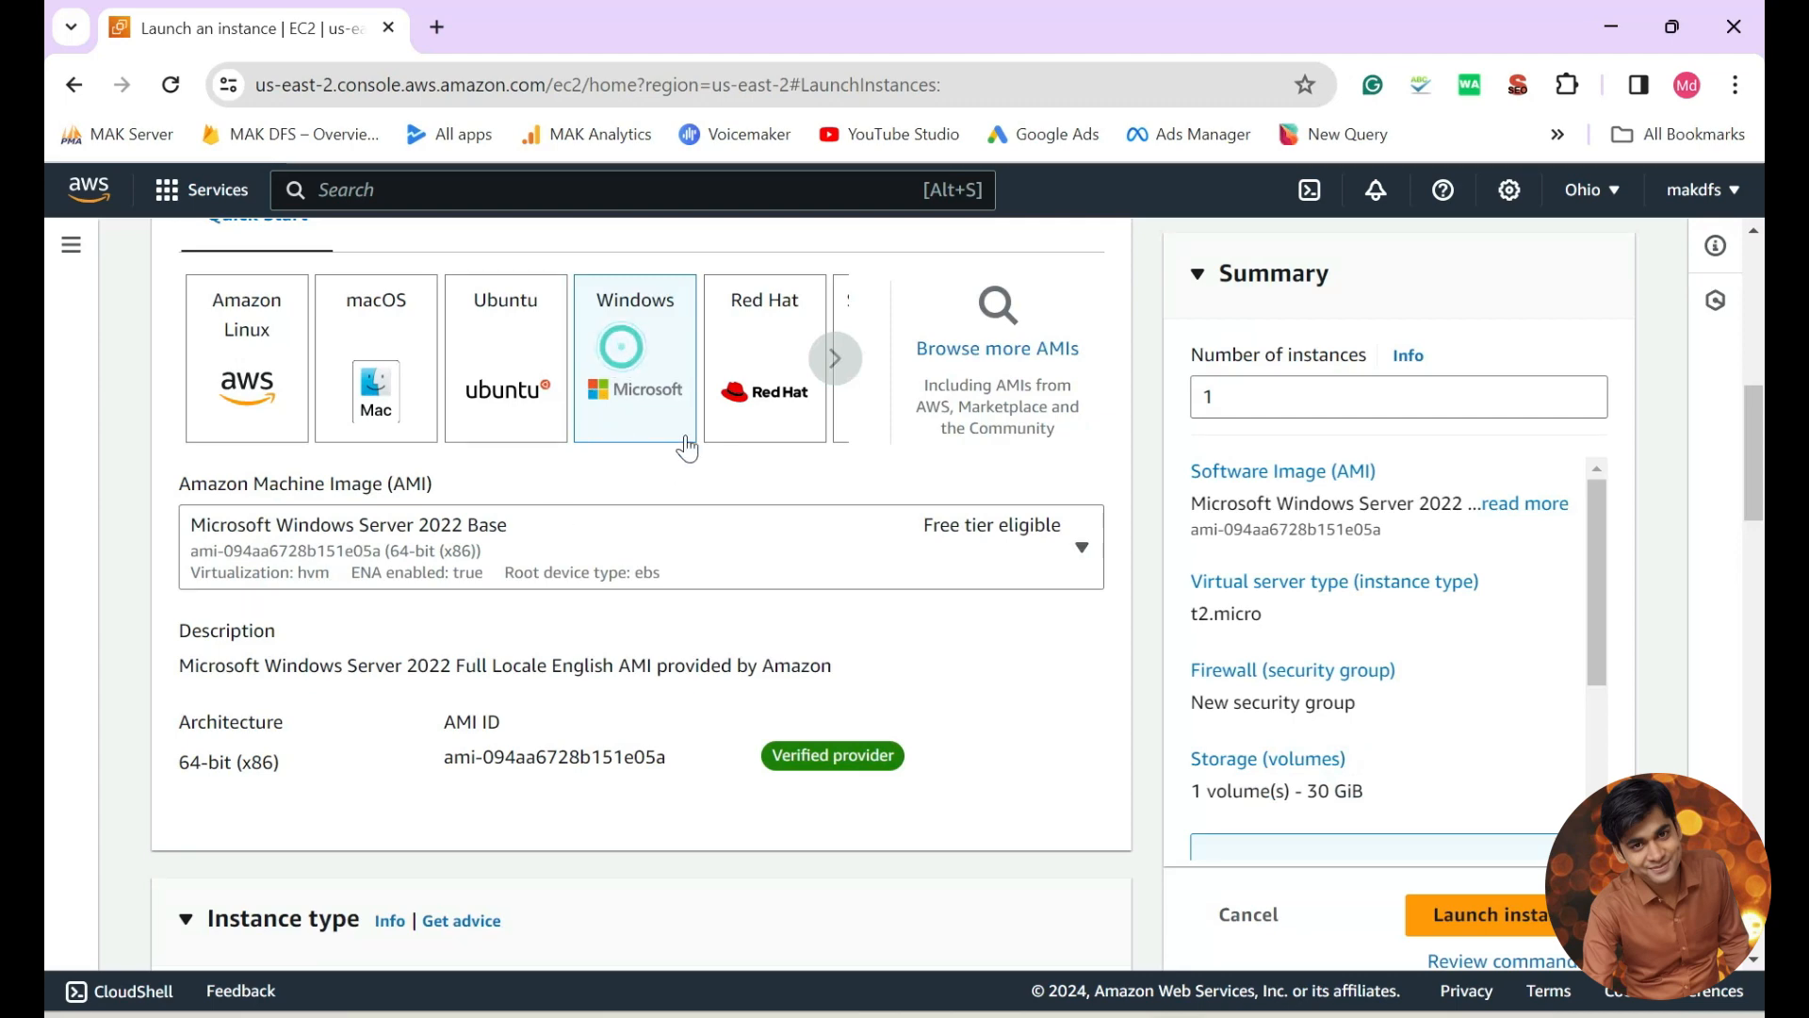
Review the available Windows machine images and choose Microsoft Windows Server 2022 Base.
{"action": "left_click", "coordinate": [1082, 542]}
{"action": "scroll", "coordinate": [952, 749], "scroll_direction": "down", "scroll_amount": 3}
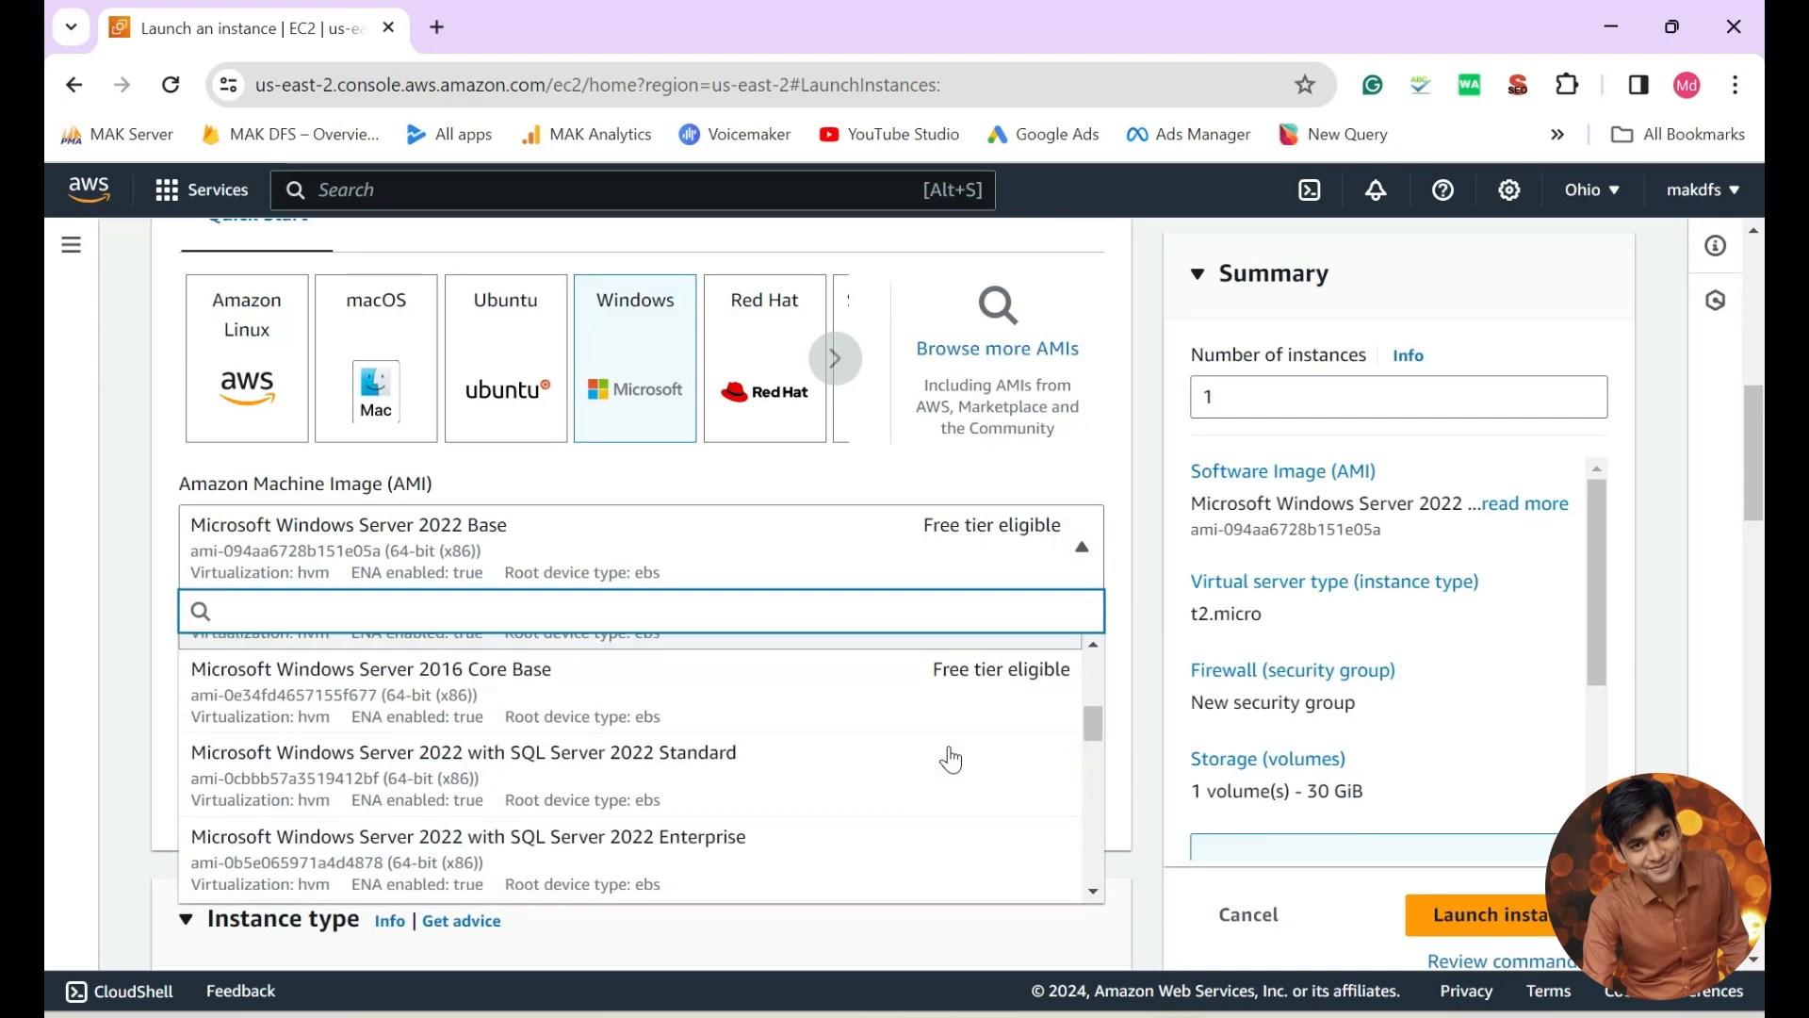
{"action": "scroll", "coordinate": [950, 758], "scroll_direction": "up", "scroll_amount": 1}
{"action": "scroll", "coordinate": [950, 758], "scroll_direction": "up", "scroll_amount": 4}
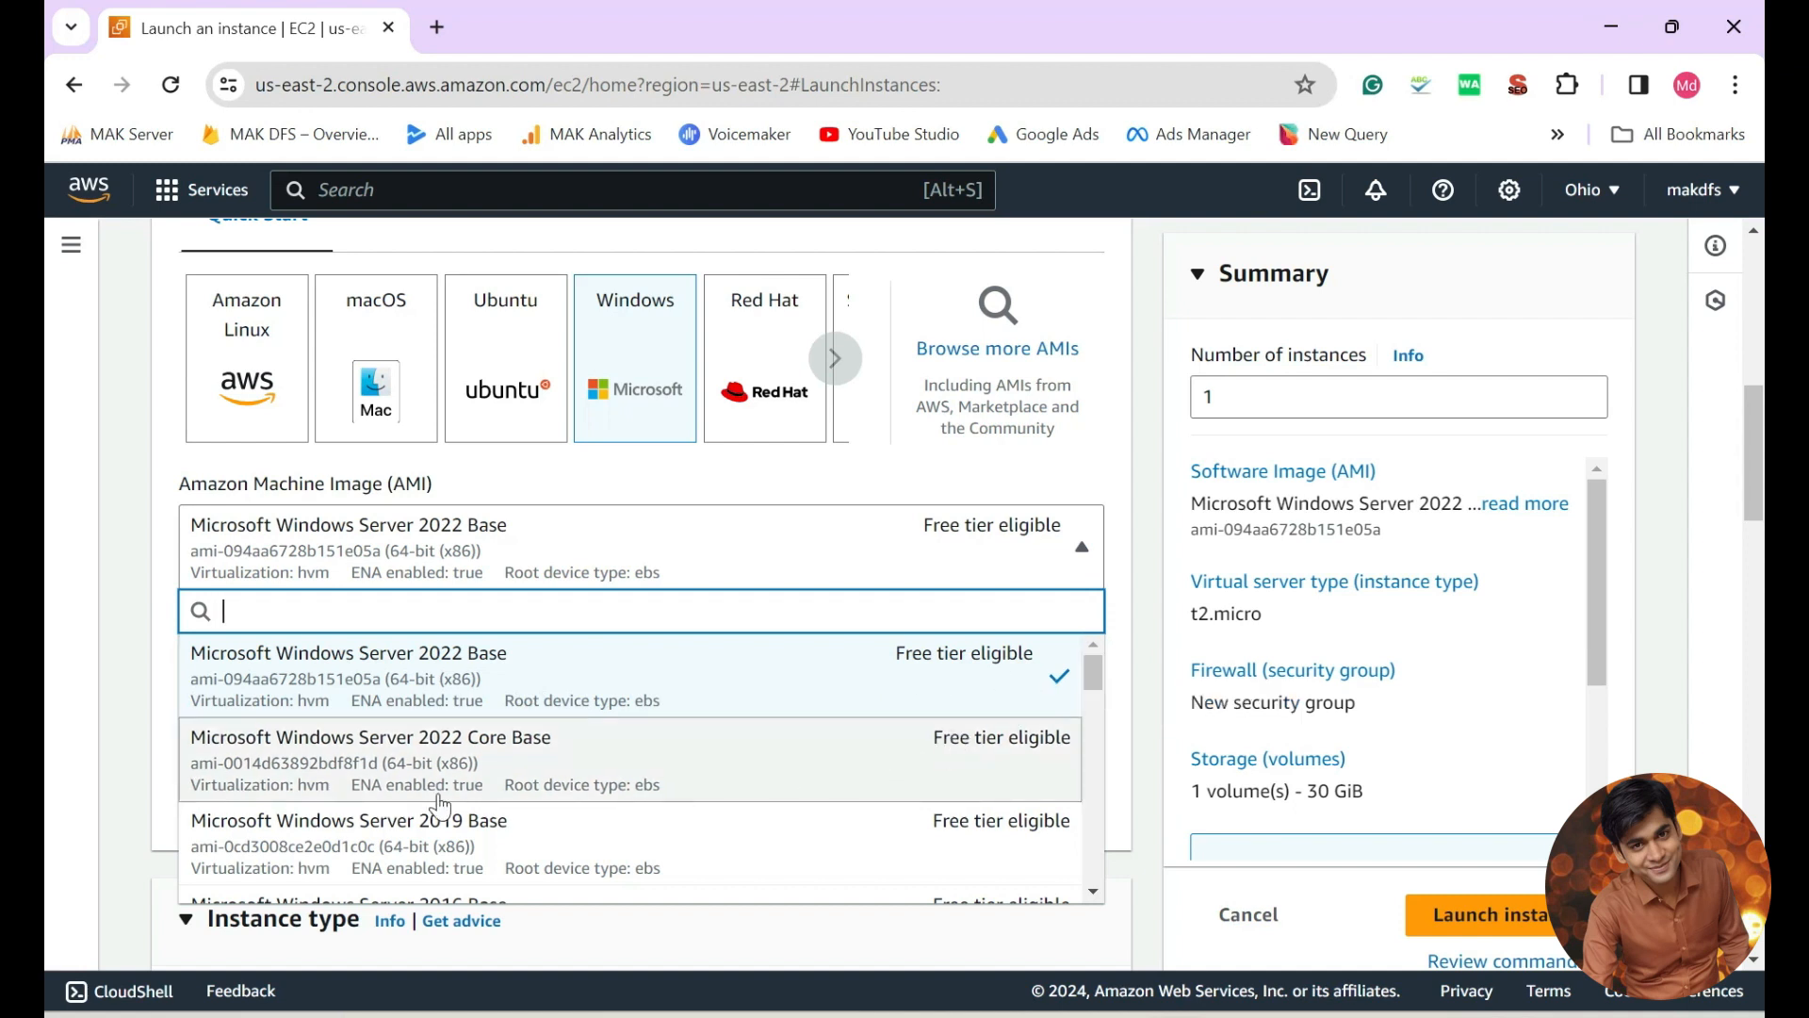
{"action": "left_click", "coordinate": [992, 676]}
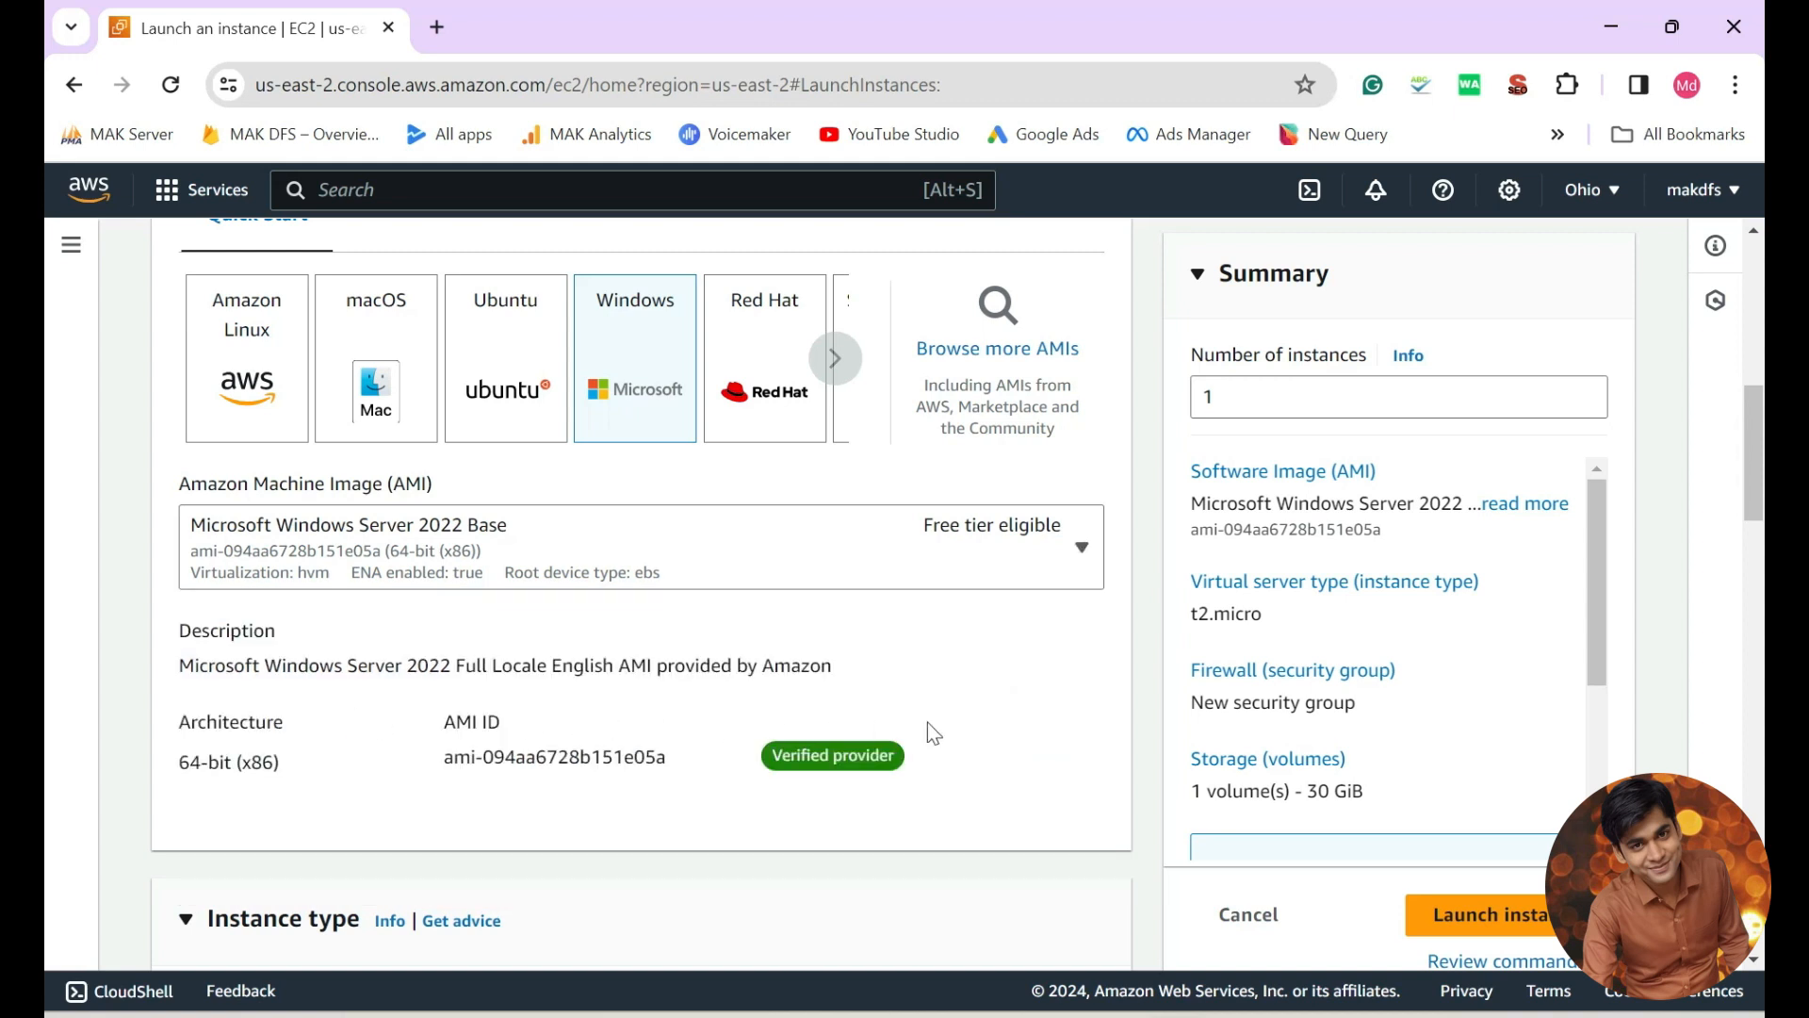
Review the available instance types, comparing the vCPUs, memory and hourly pricing of the t2 family.
{"action": "scroll", "coordinate": [980, 716], "scroll_direction": "down", "scroll_amount": 4}
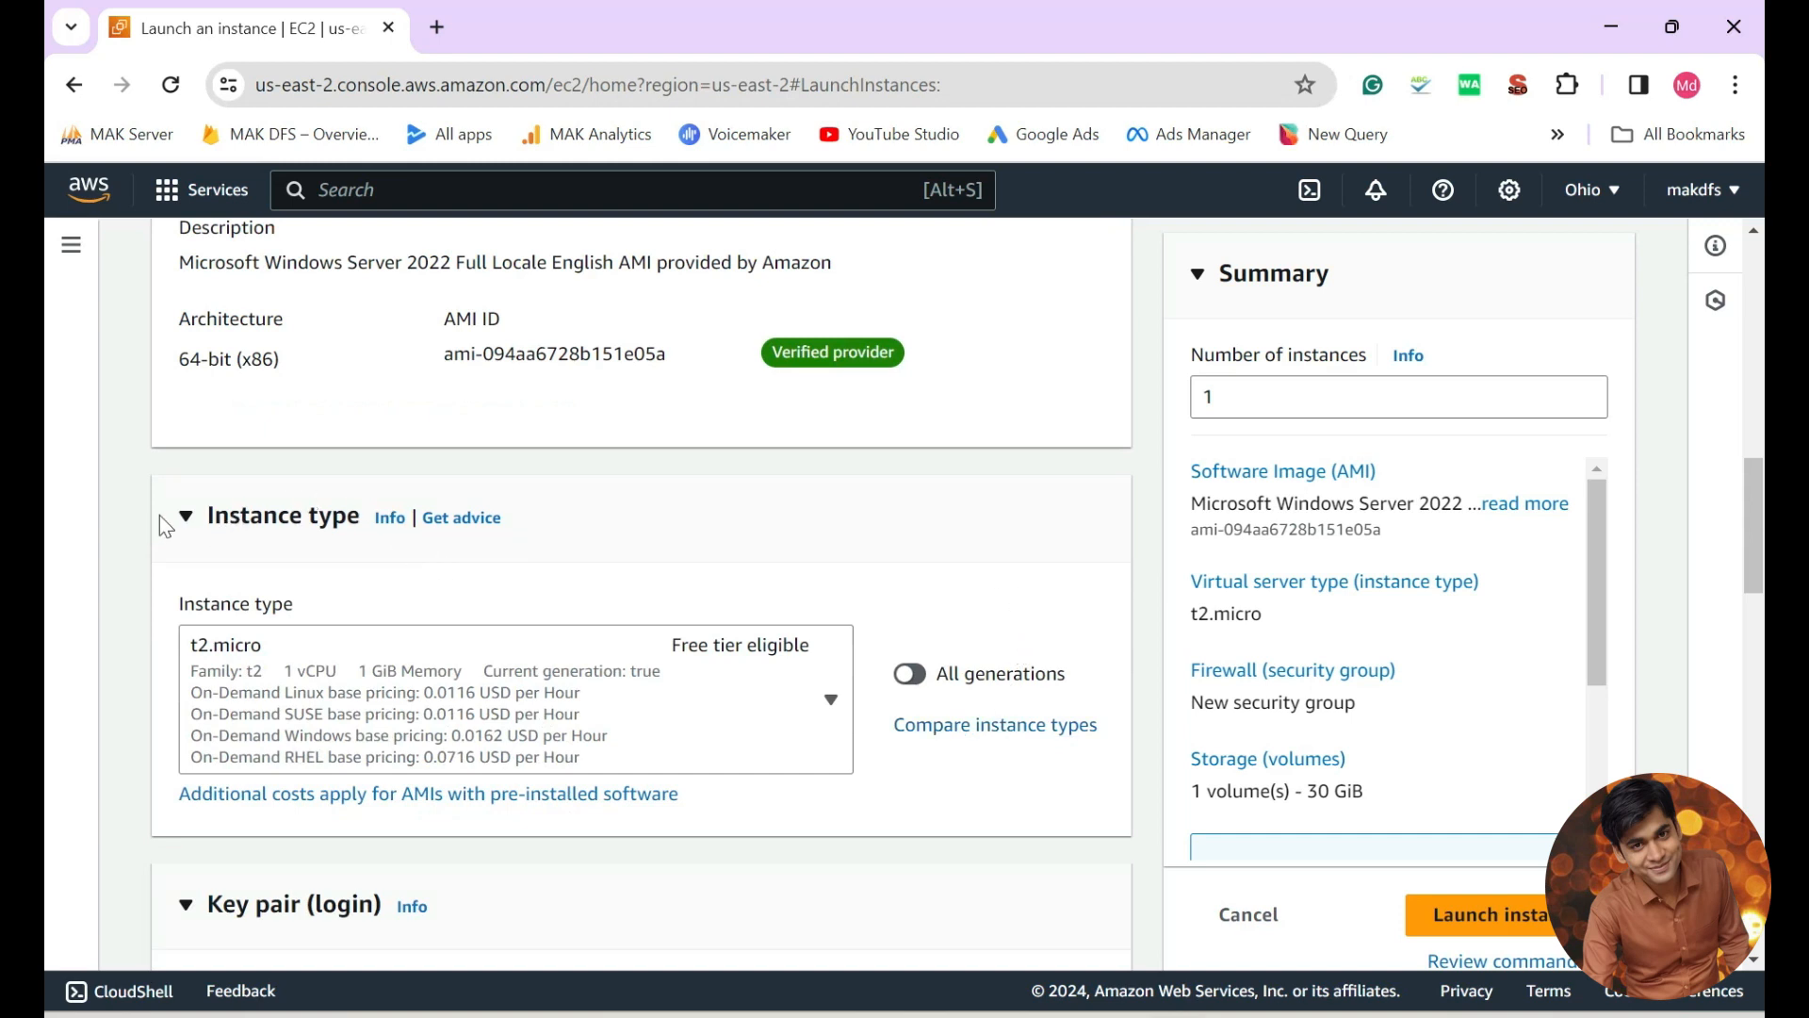
{"action": "scroll", "coordinate": [160, 547], "scroll_direction": "down", "scroll_amount": 2}
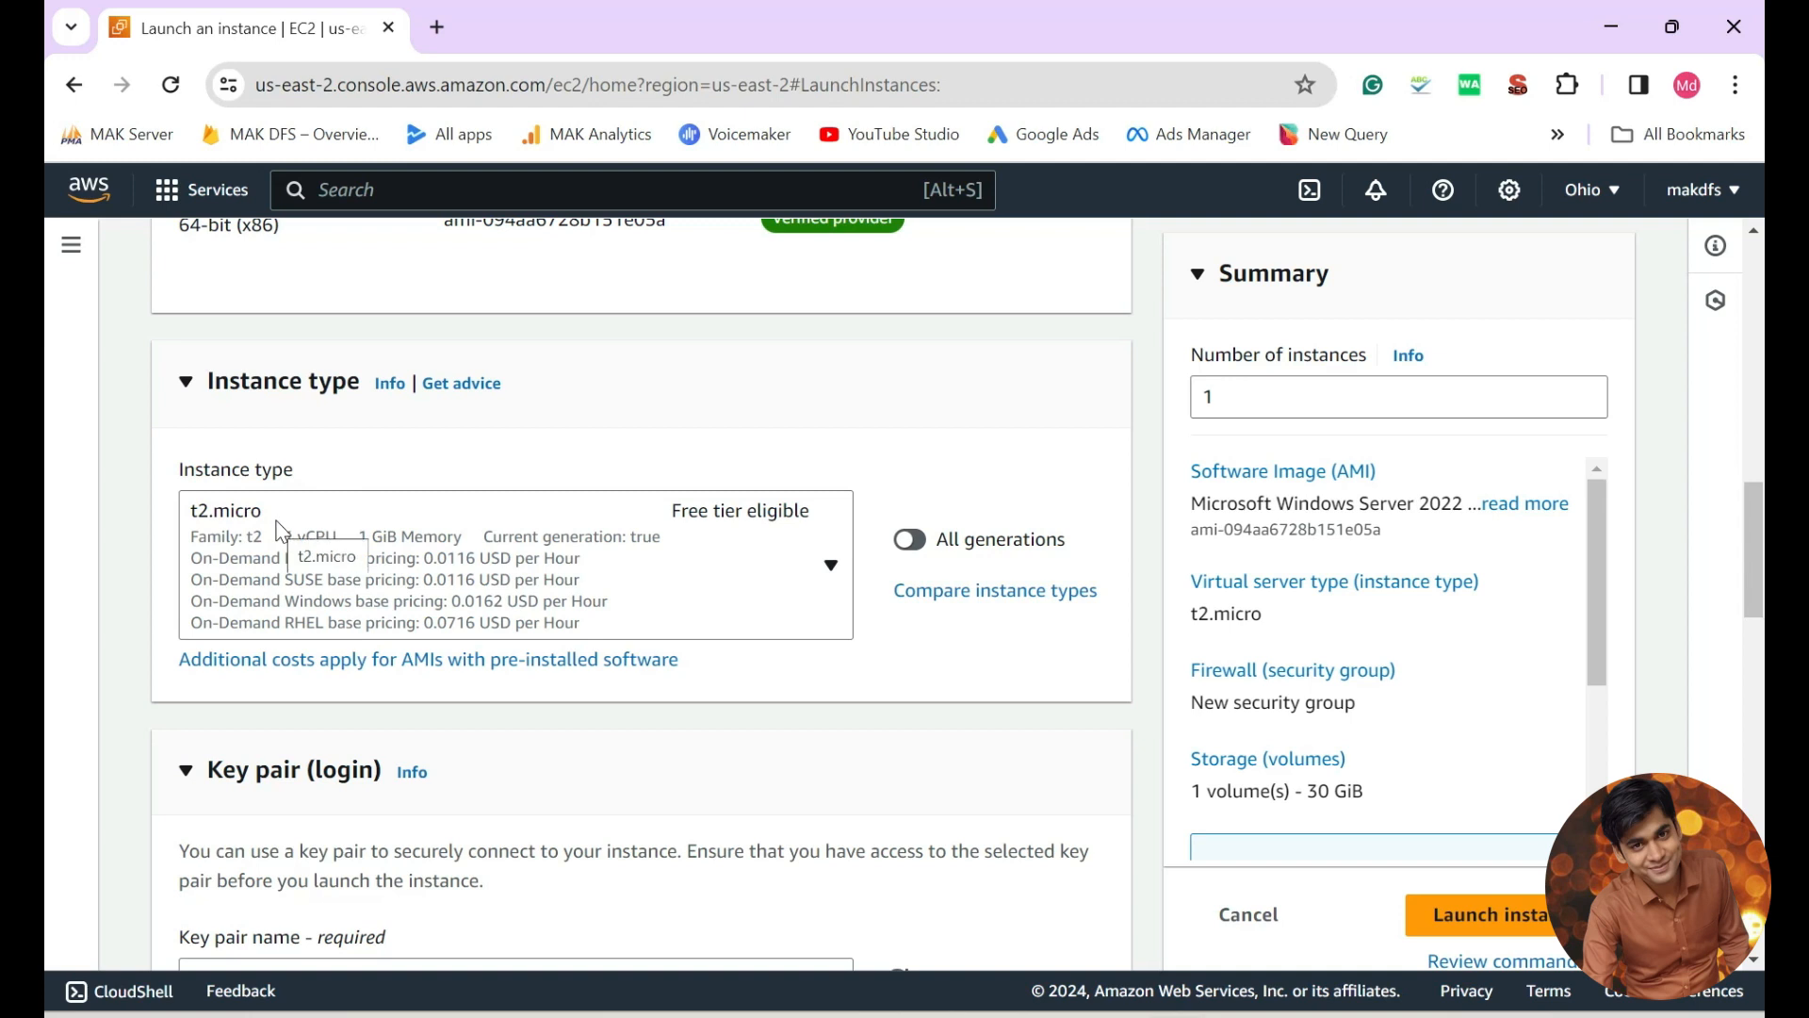
{"action": "left_click", "coordinate": [831, 565]}
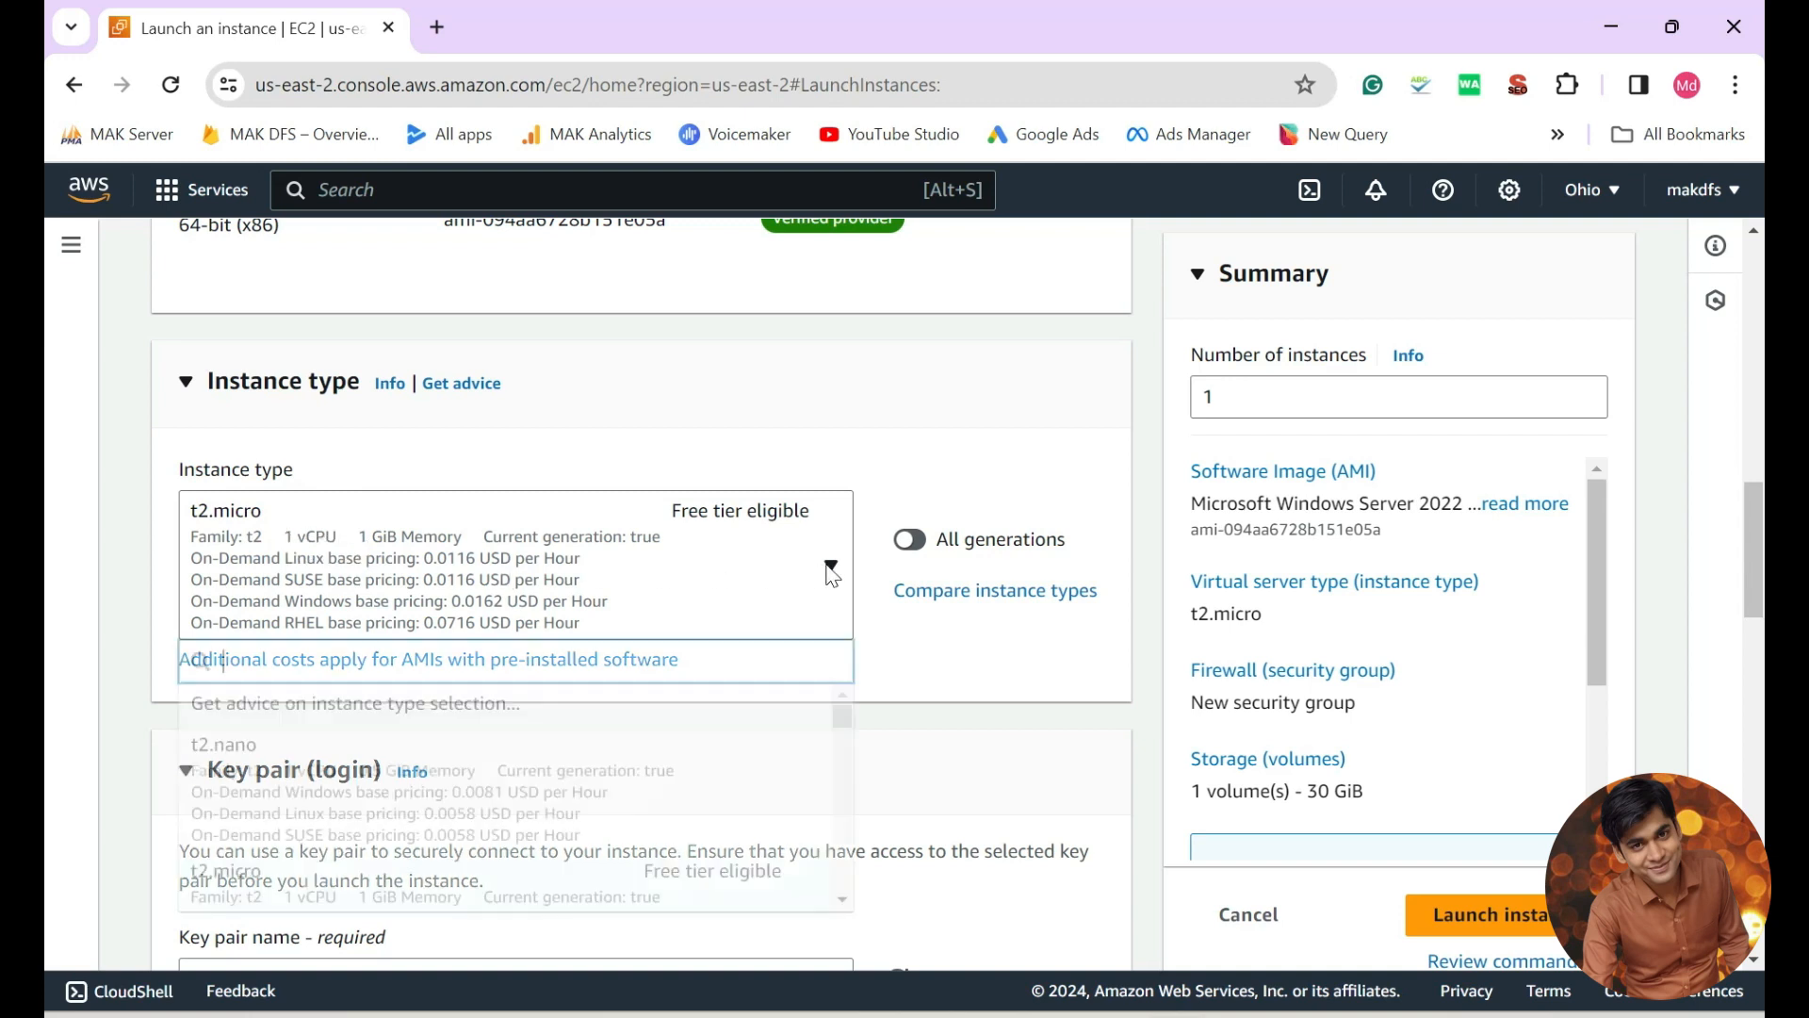
{"action": "scroll", "coordinate": [830, 566], "scroll_direction": "down", "scroll_amount": 1}
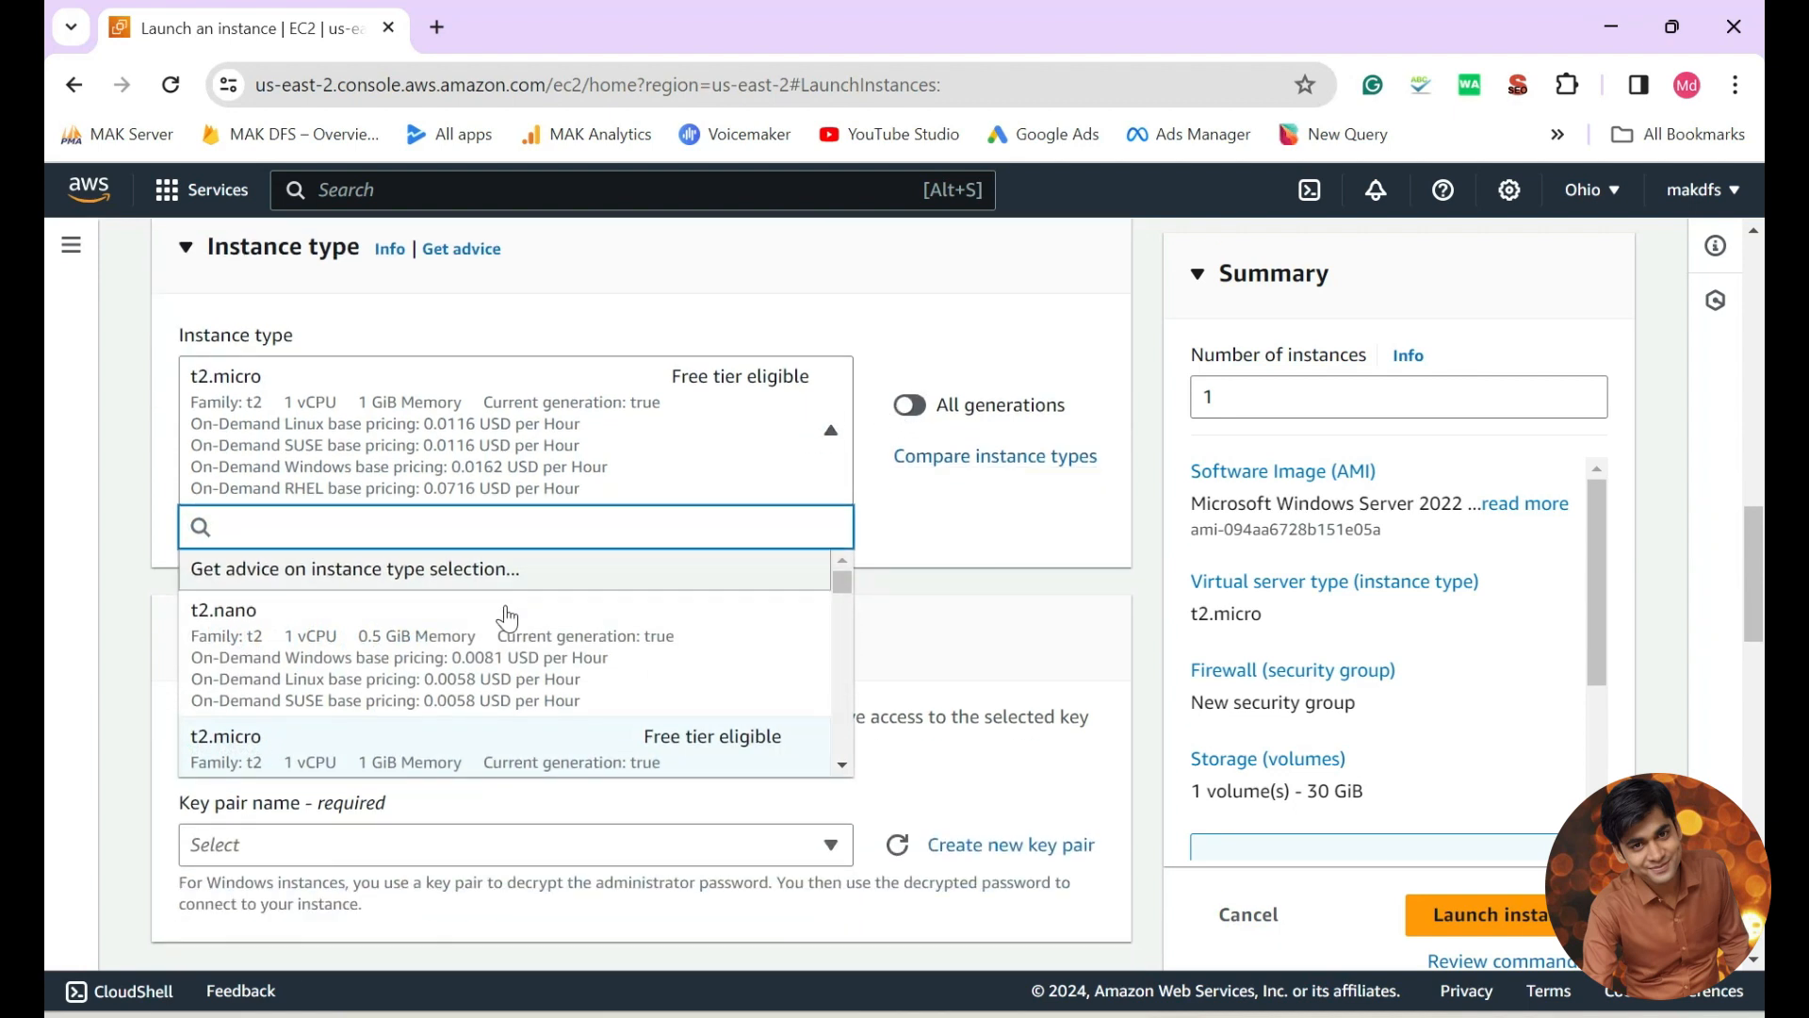
{"action": "scroll", "coordinate": [622, 648], "scroll_direction": "down", "scroll_amount": 2}
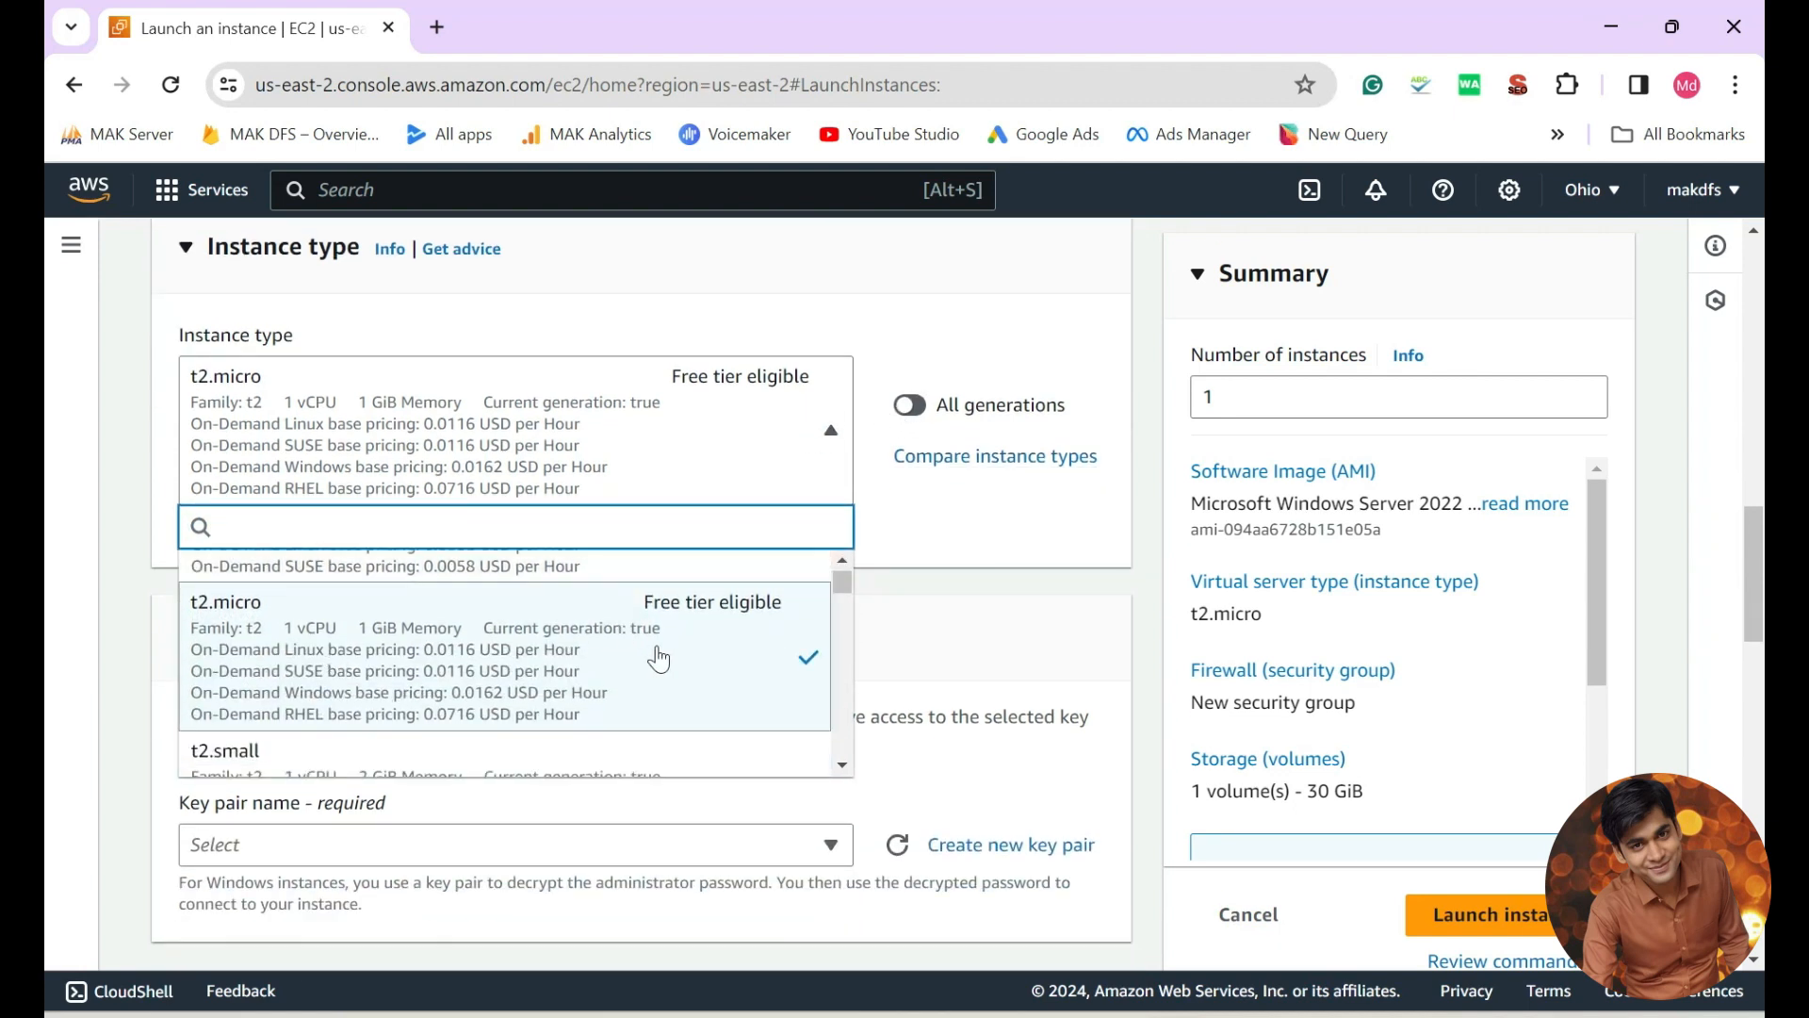
{"action": "scroll", "coordinate": [654, 650], "scroll_direction": "down", "scroll_amount": 2}
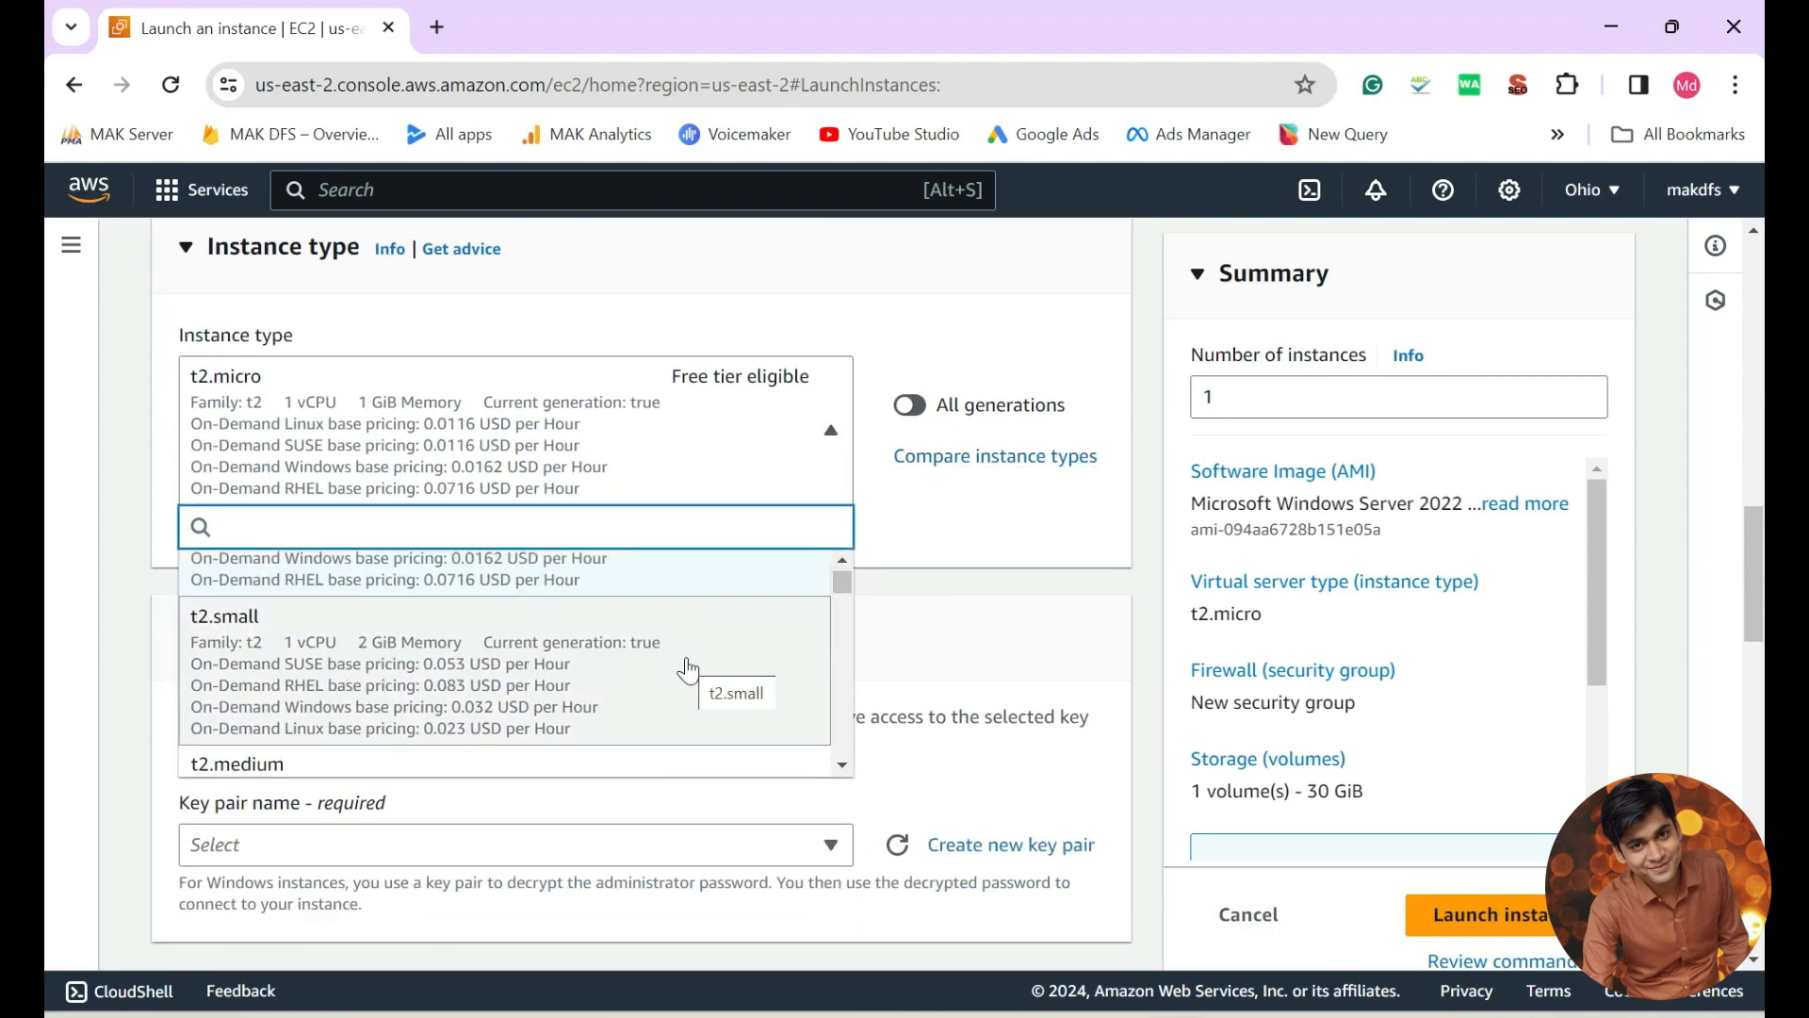
{"action": "scroll", "coordinate": [688, 671], "scroll_direction": "down", "scroll_amount": 1}
{"action": "scroll", "coordinate": [622, 667], "scroll_direction": "up", "scroll_amount": 2}
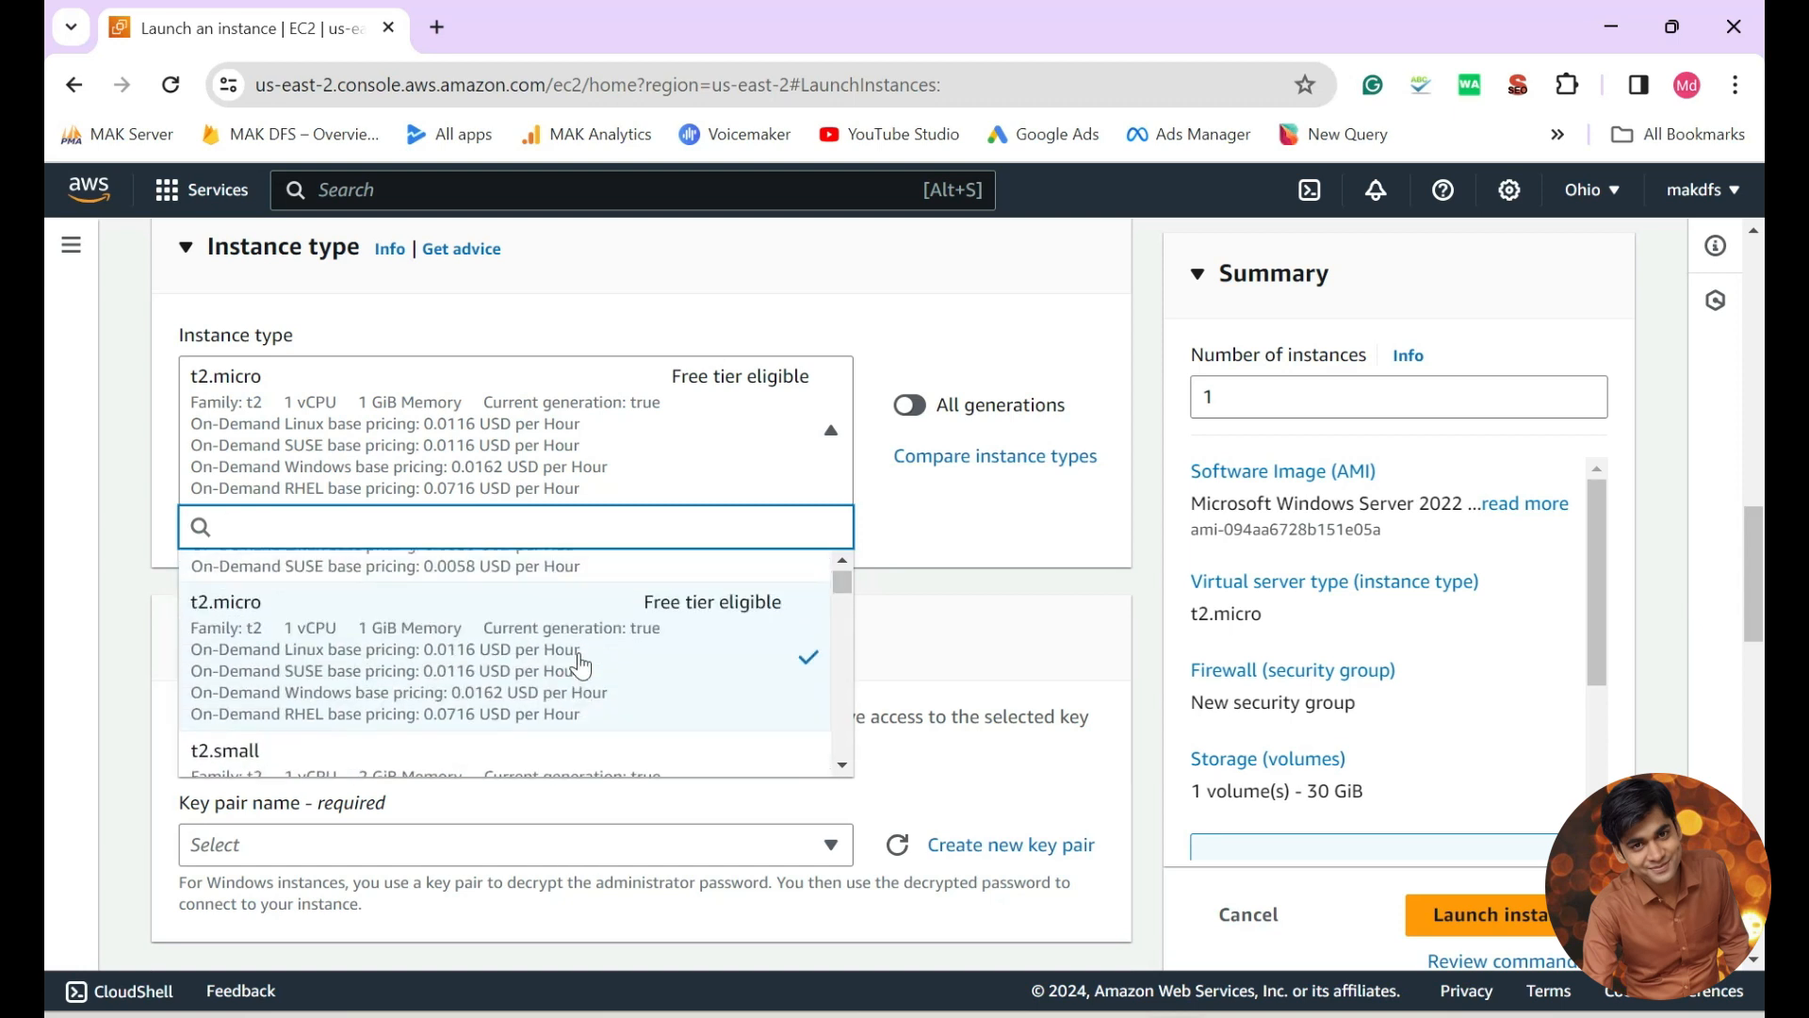
{"action": "scroll", "coordinate": [582, 667], "scroll_direction": "down", "scroll_amount": 2}
{"action": "scroll", "coordinate": [578, 662], "scroll_direction": "down", "scroll_amount": 1}
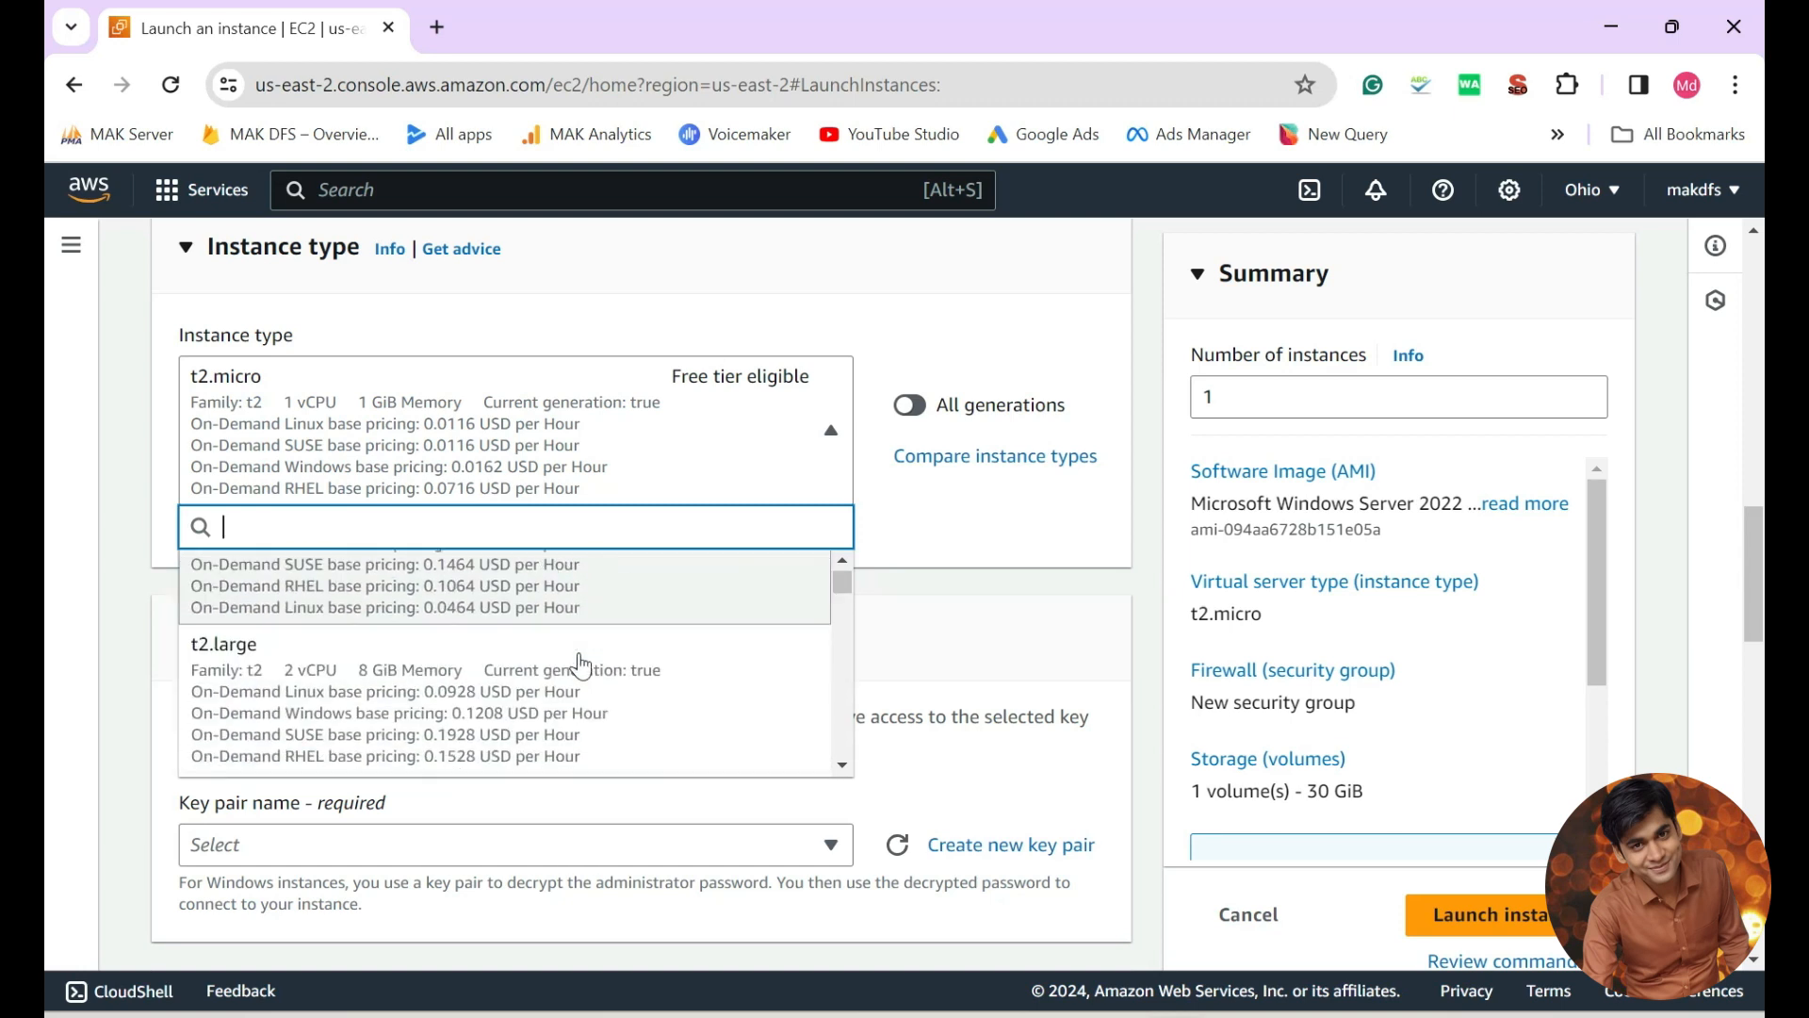
{"action": "scroll", "coordinate": [468, 650], "scroll_direction": "up", "scroll_amount": 1}
{"action": "scroll", "coordinate": [625, 687], "scroll_direction": "down", "scroll_amount": 3}
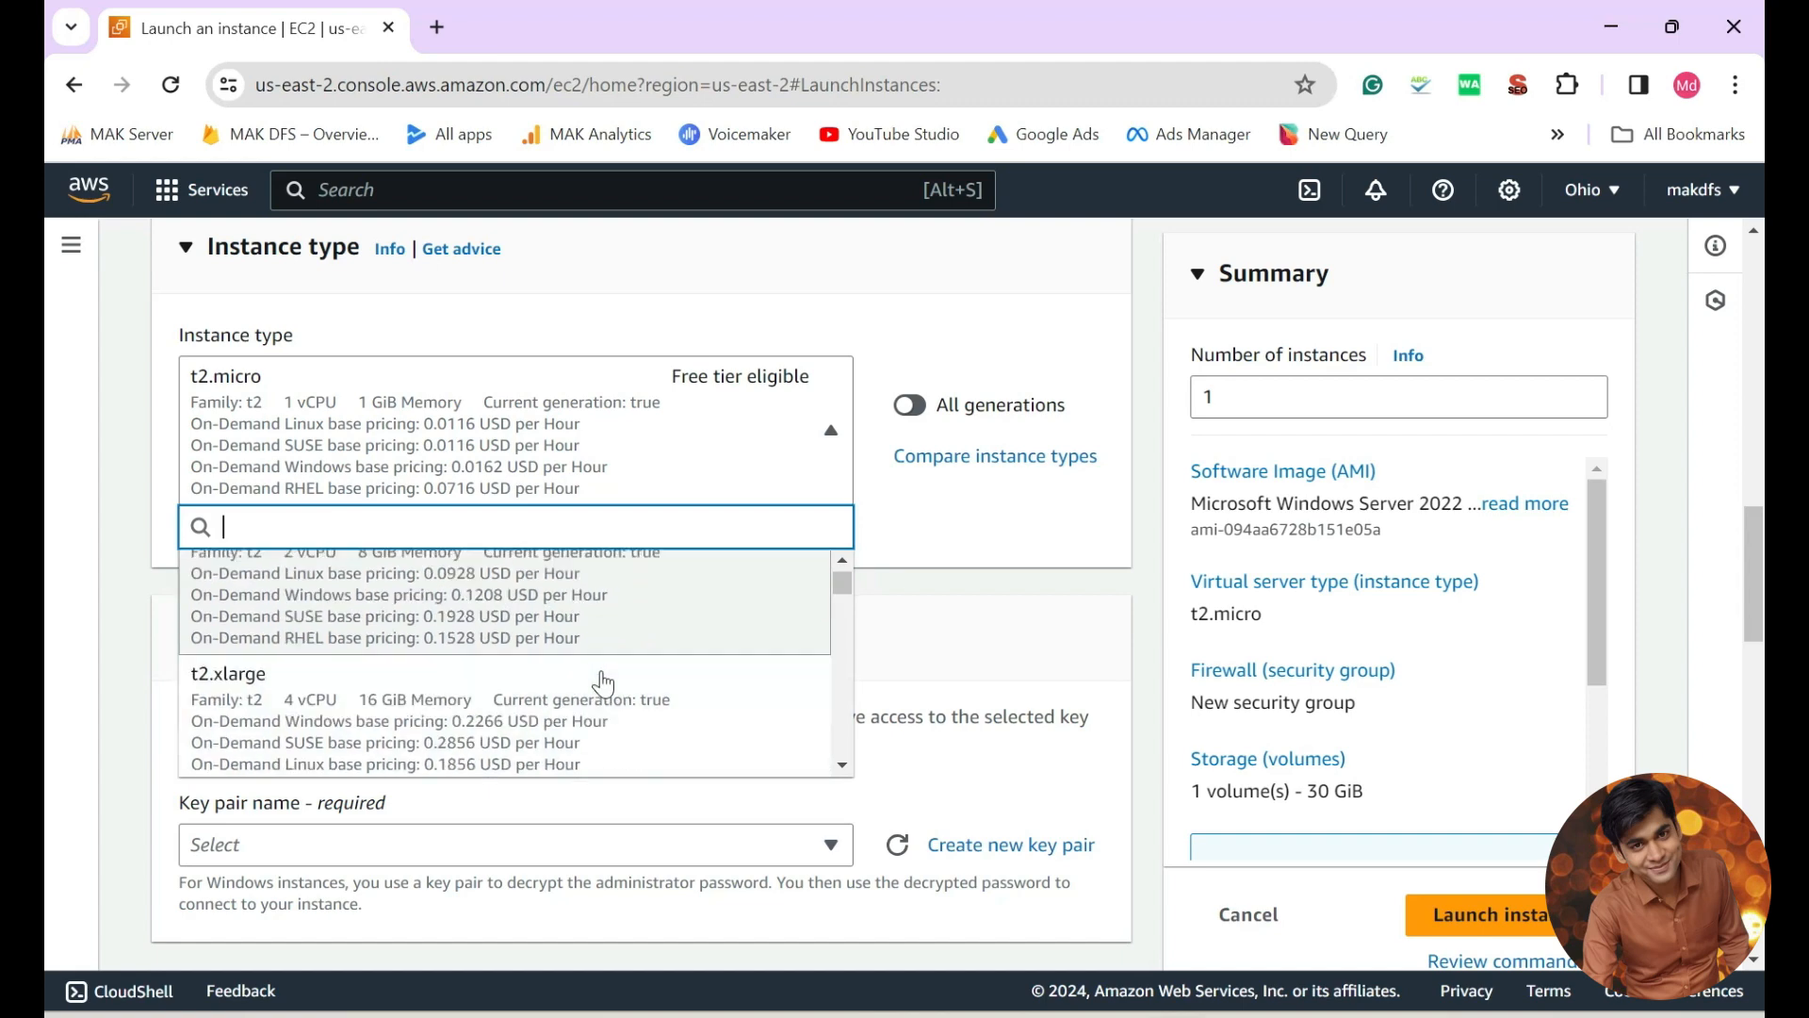
{"action": "scroll", "coordinate": [604, 682], "scroll_direction": "down", "scroll_amount": 1}
{"action": "scroll", "coordinate": [608, 674], "scroll_direction": "up", "scroll_amount": 2}
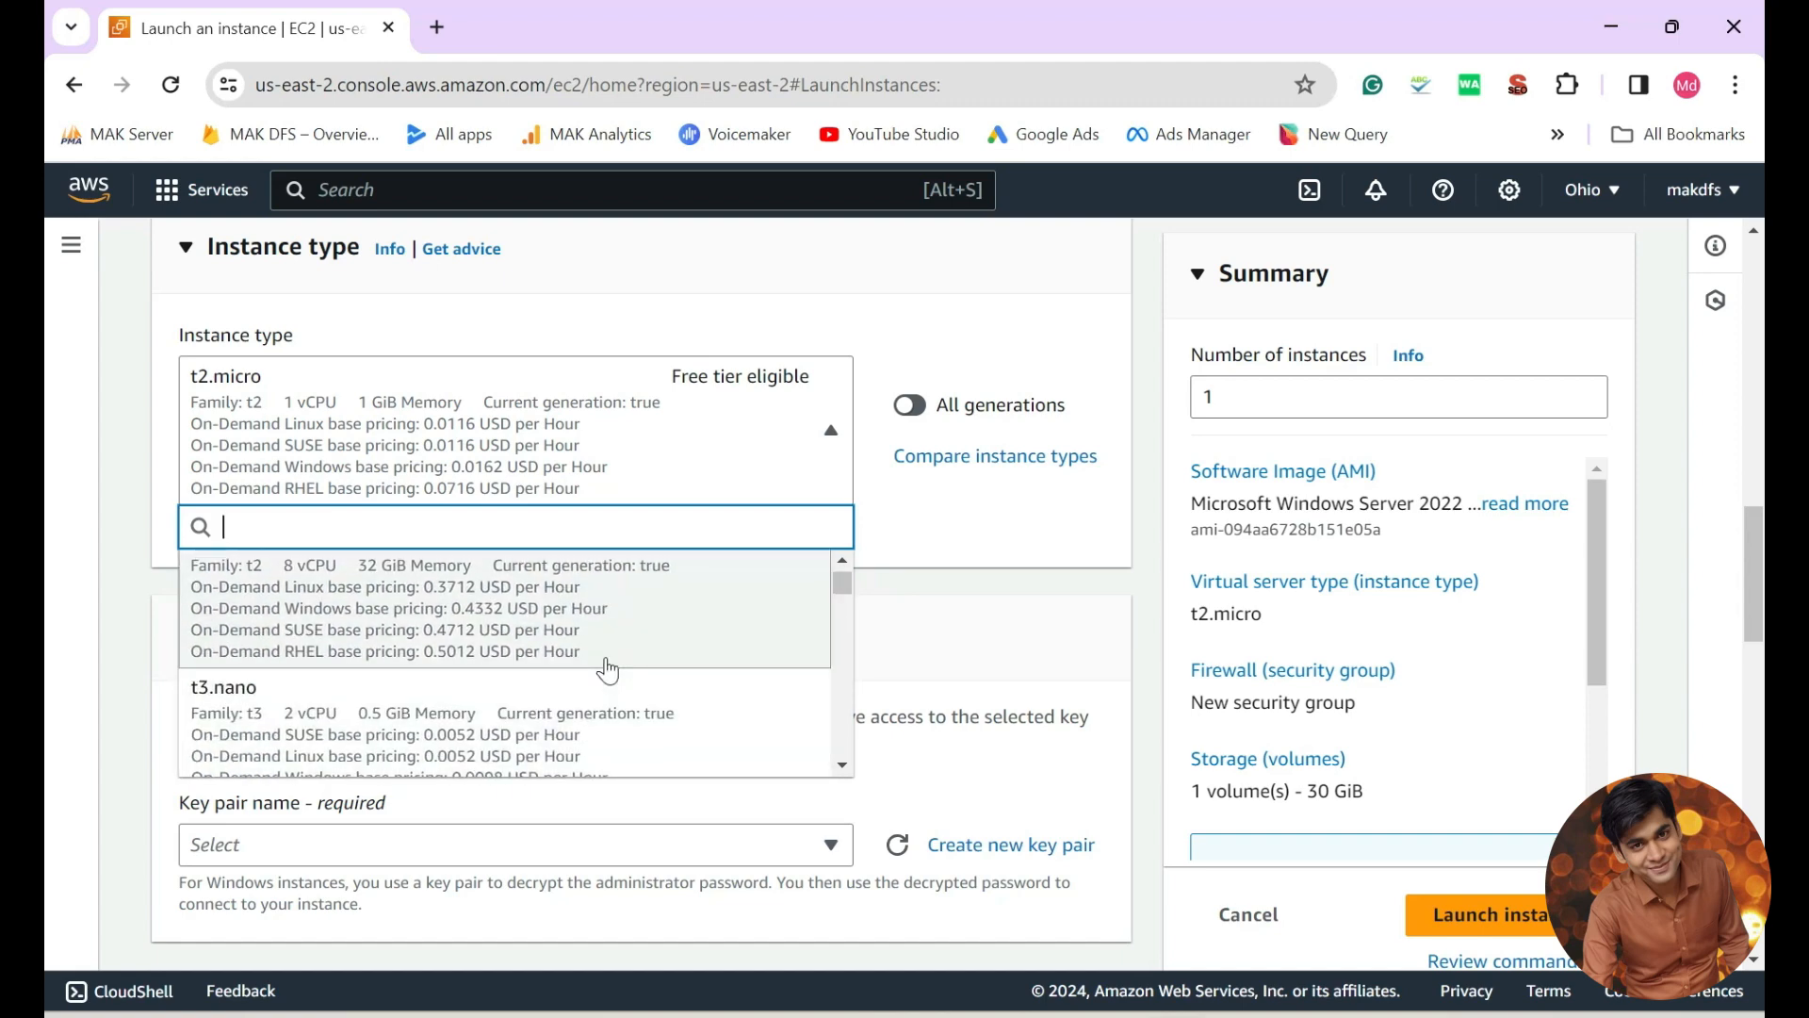
{"action": "scroll", "coordinate": [608, 670], "scroll_direction": "up", "scroll_amount": 4}
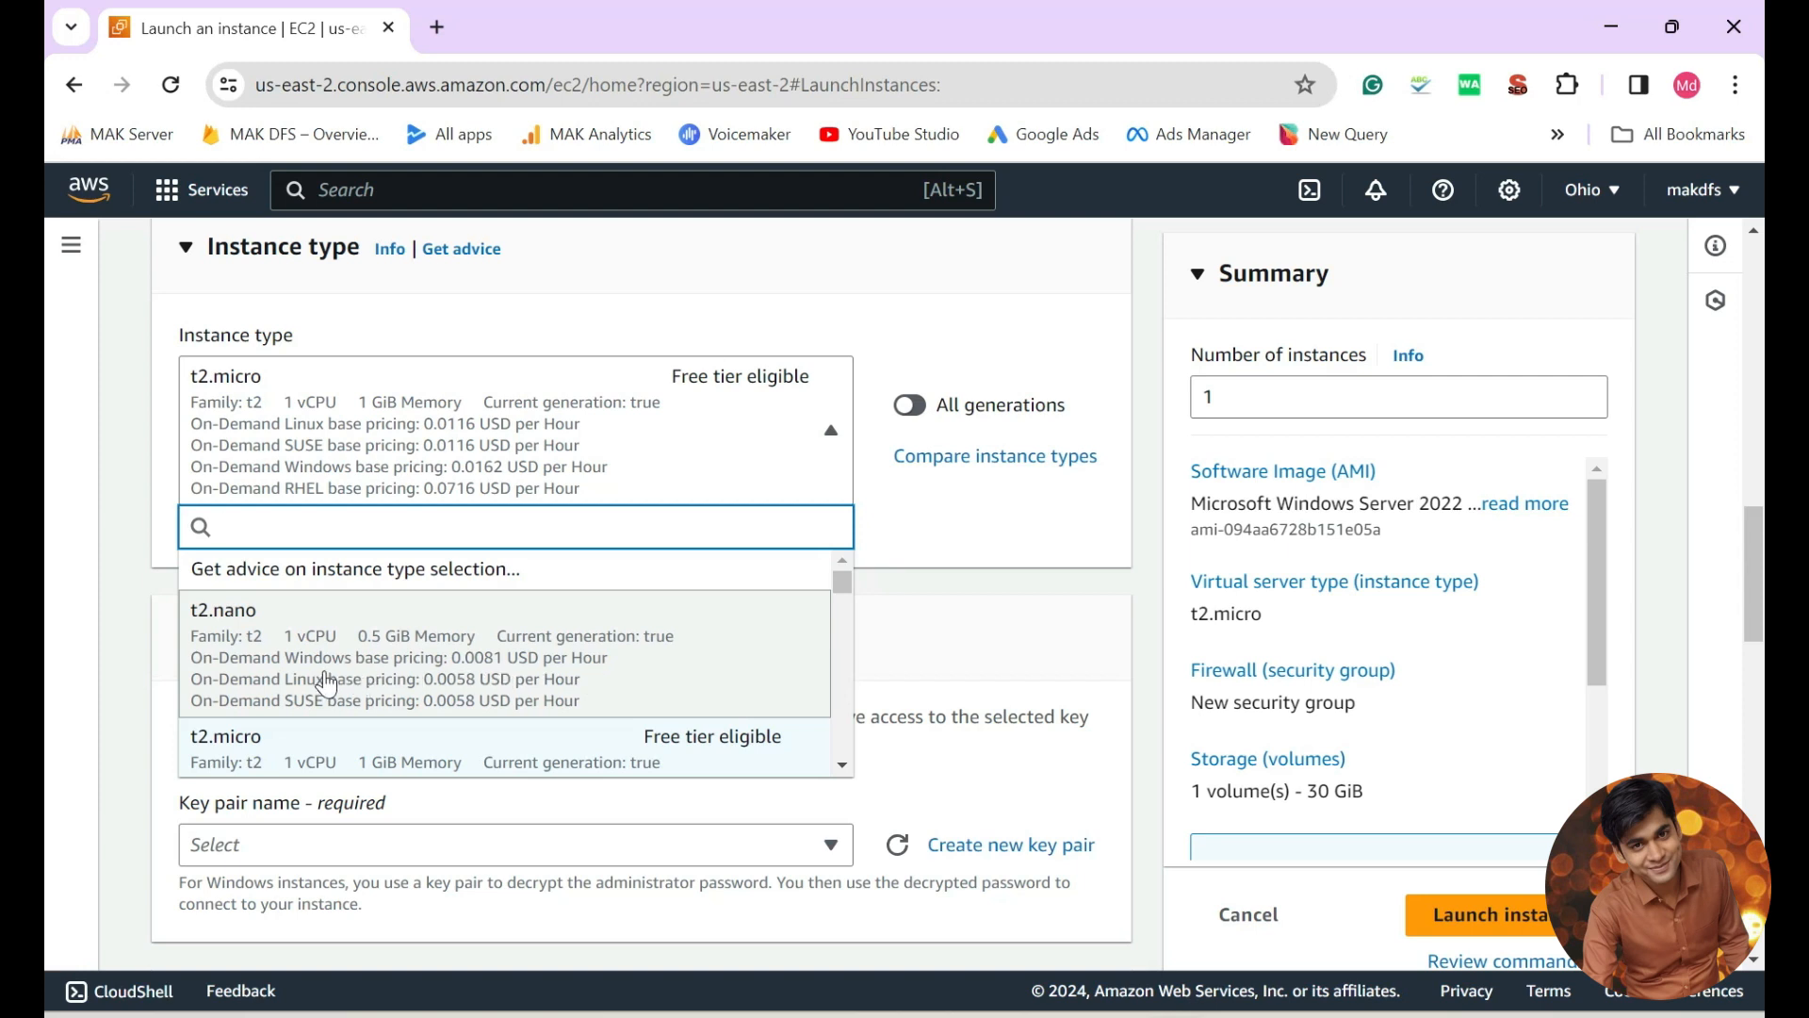
{"action": "scroll", "coordinate": [325, 682], "scroll_direction": "down", "scroll_amount": 3}
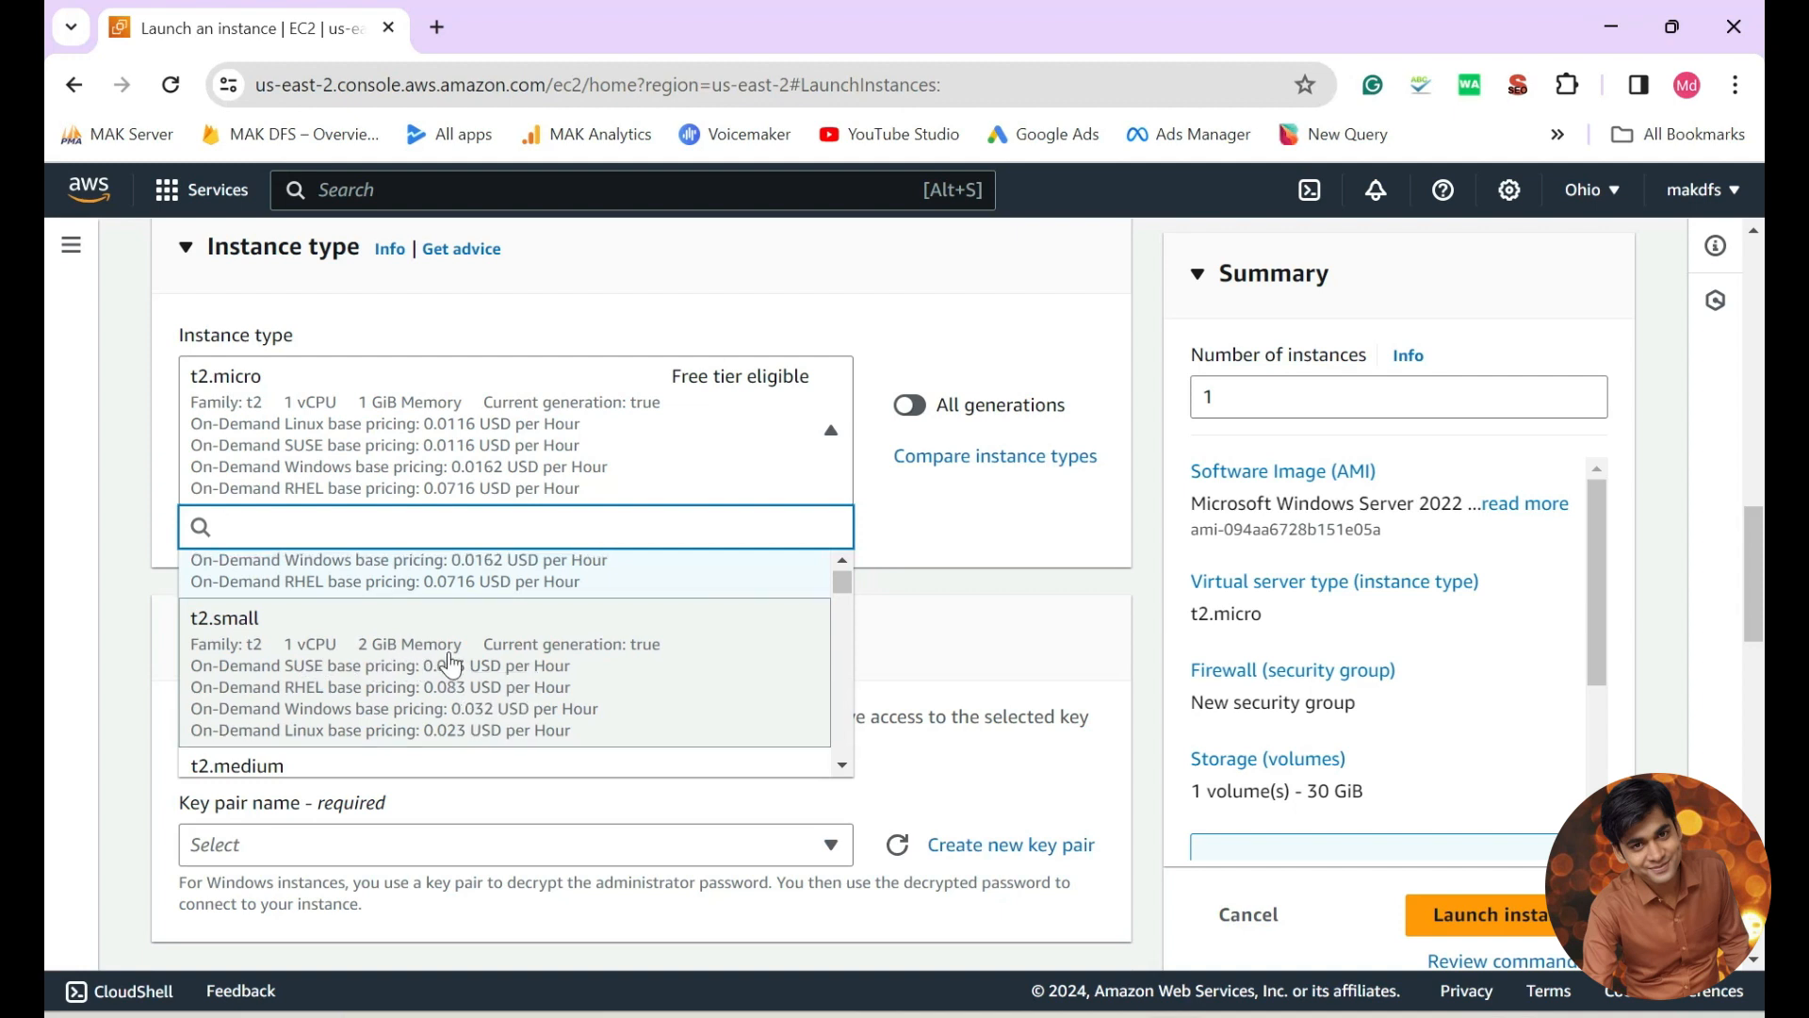
{"action": "scroll", "coordinate": [451, 665], "scroll_direction": "up", "scroll_amount": 2}
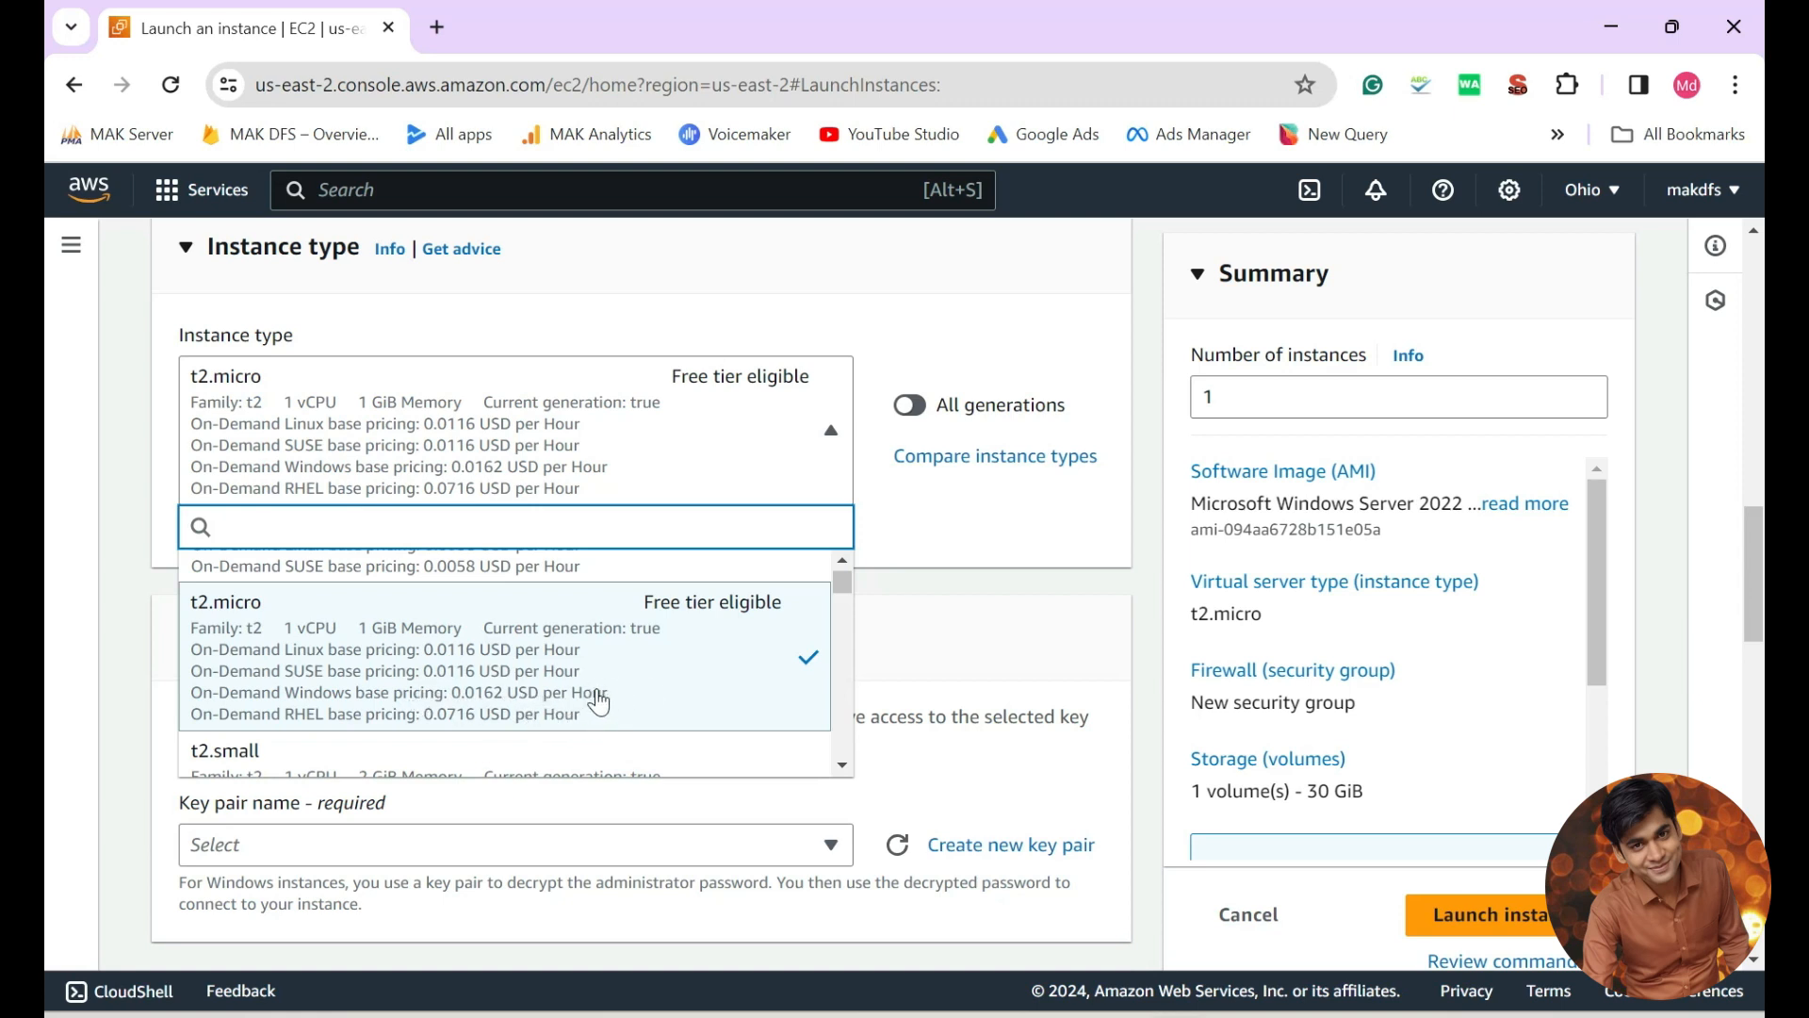
Compare the t2.medium, t2.large and t2.xlarge options and choose the free-tier eligible t2.micro as the instance type.
{"action": "scroll", "coordinate": [650, 688], "scroll_direction": "up", "scroll_amount": 3}
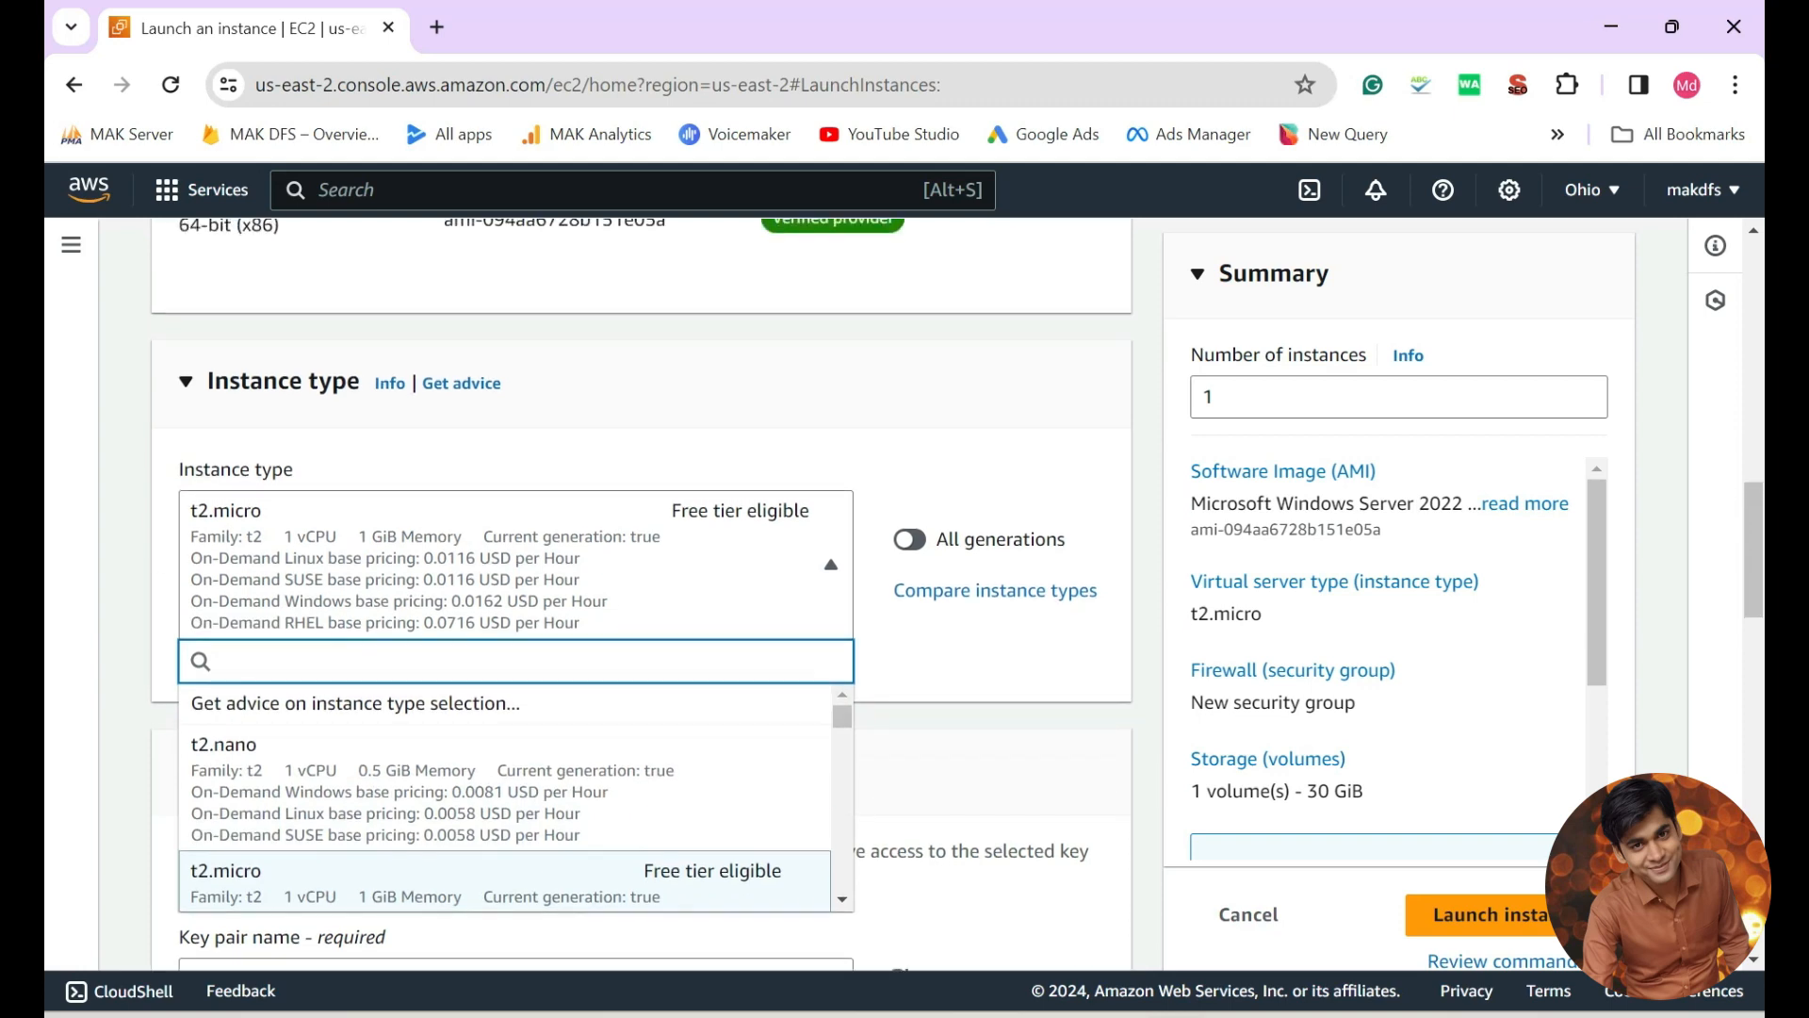
{"action": "scroll", "coordinate": [655, 603], "scroll_direction": "down", "scroll_amount": 5}
{"action": "scroll", "coordinate": [655, 582], "scroll_direction": "down", "scroll_amount": 3}
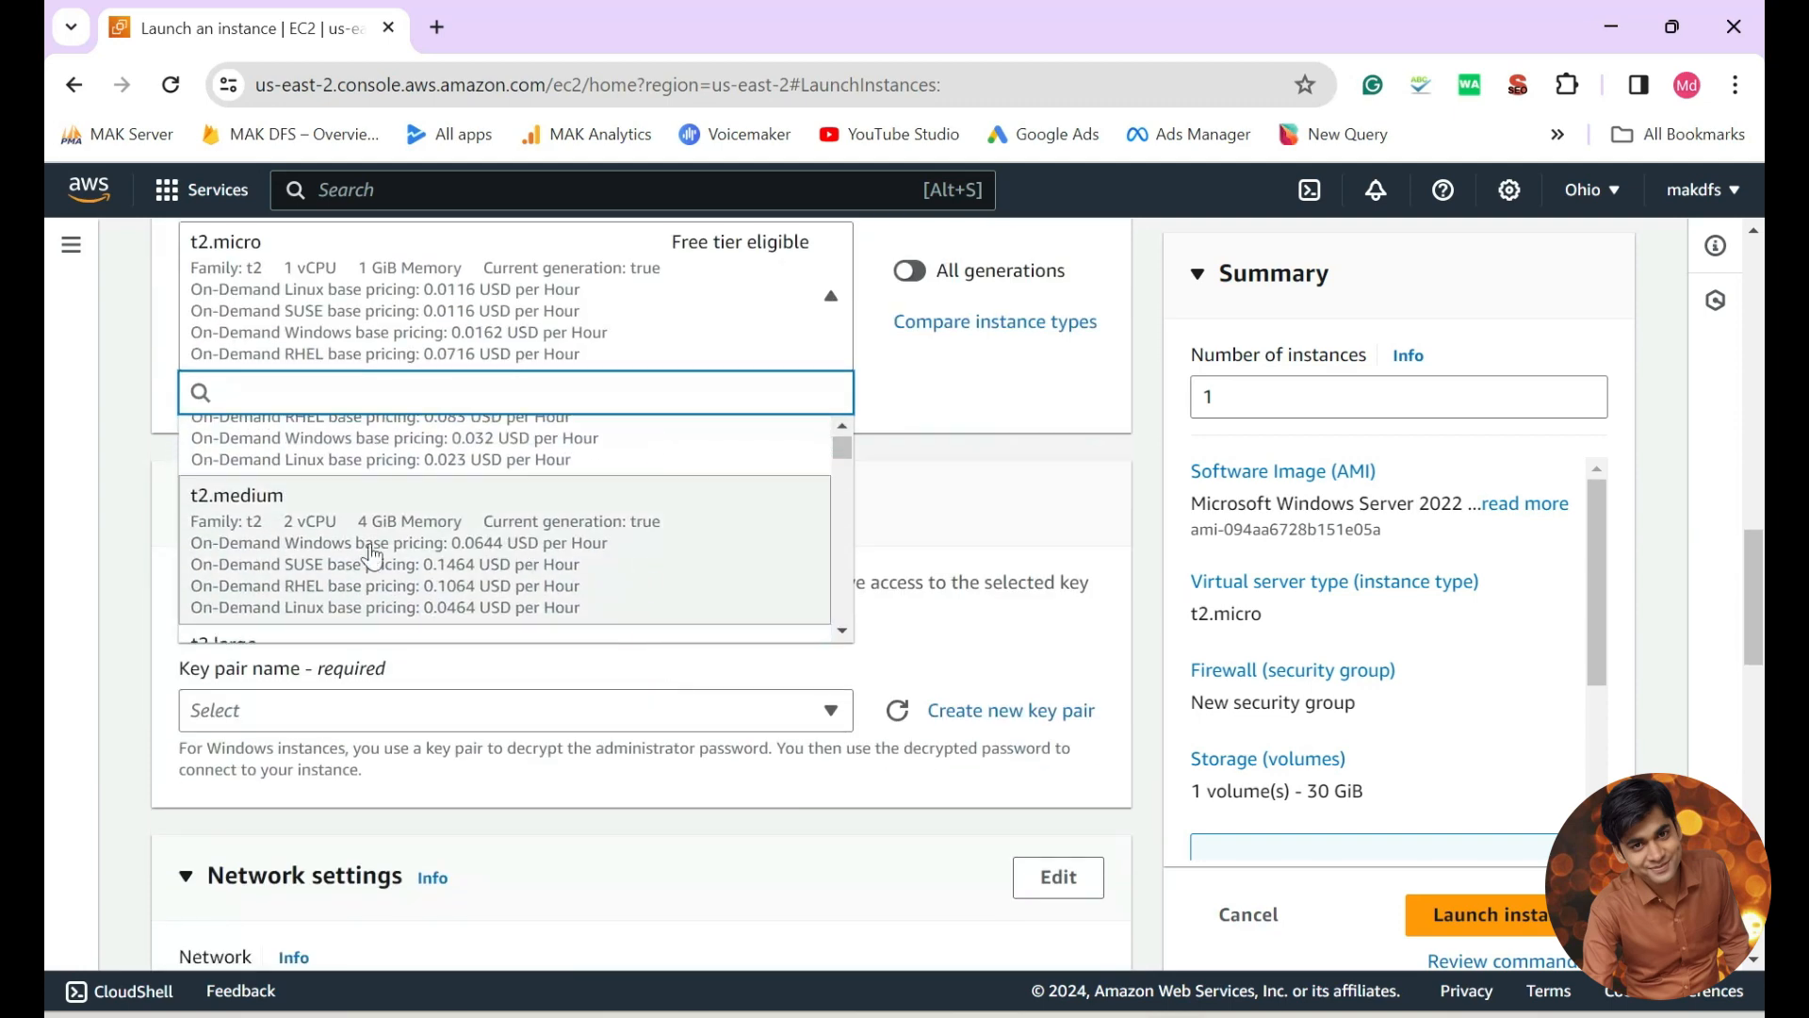
{"action": "scroll", "coordinate": [603, 537], "scroll_direction": "down", "scroll_amount": 2}
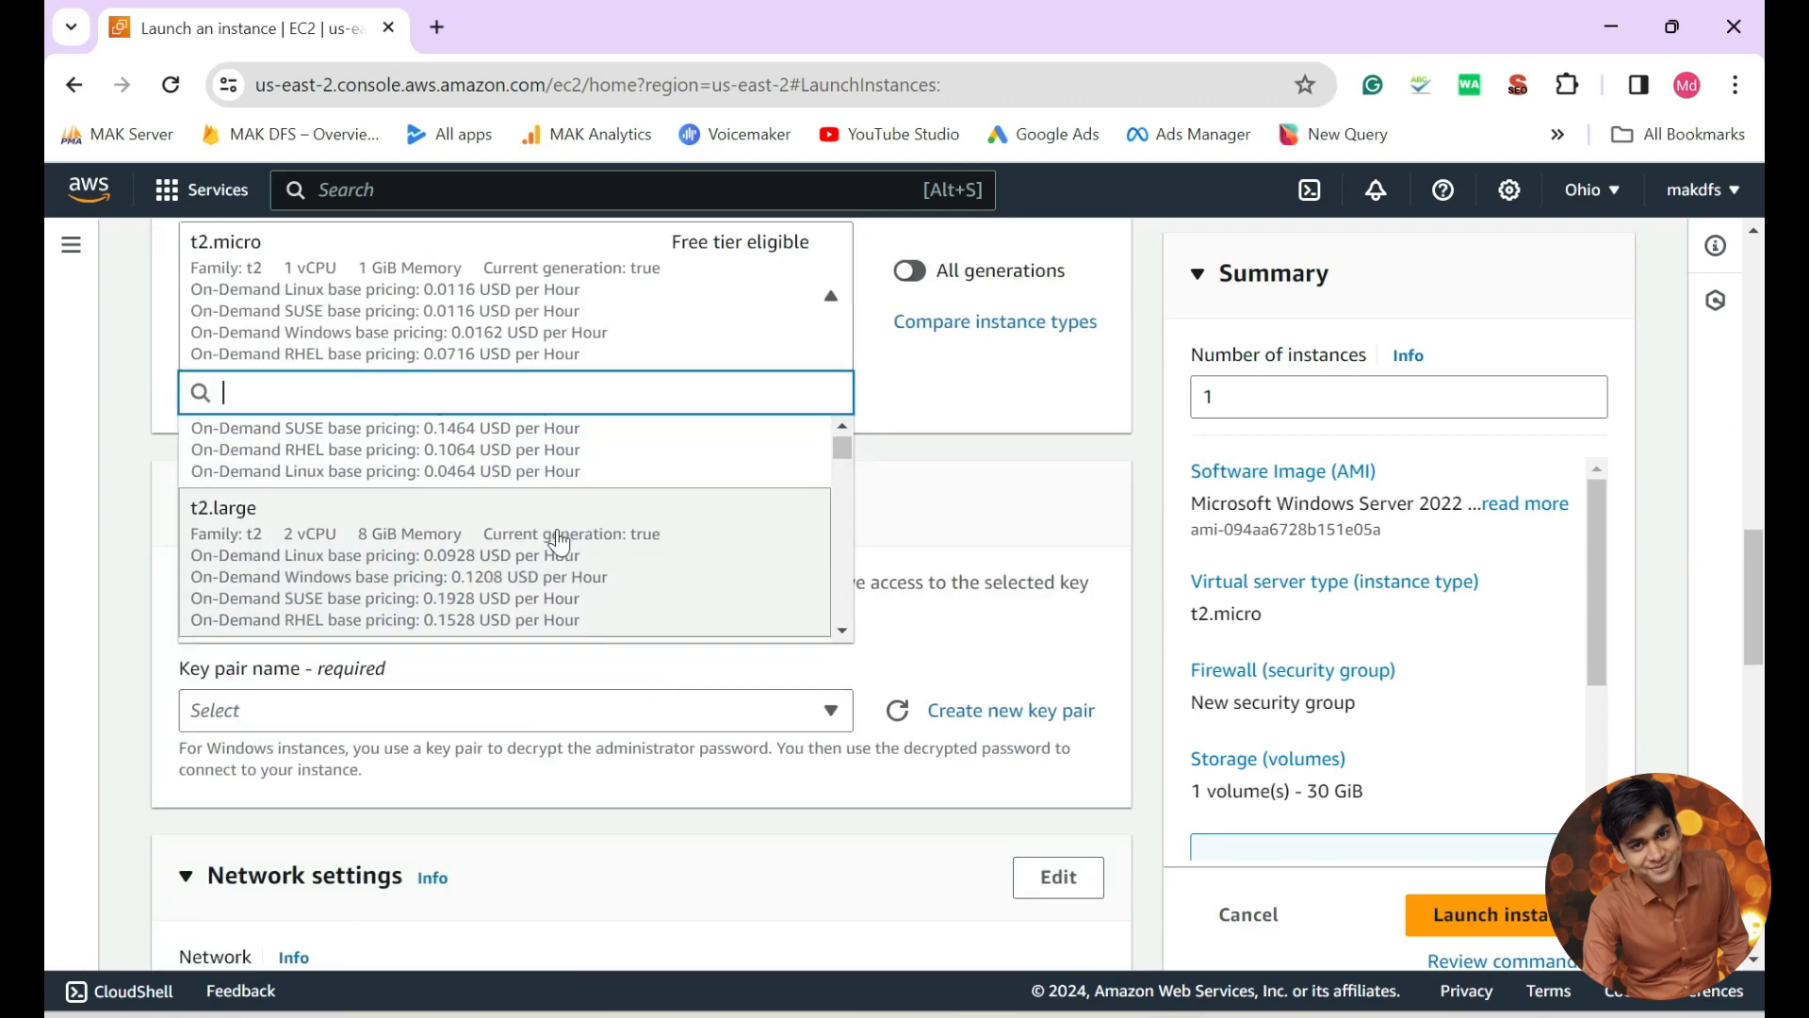
{"action": "scroll", "coordinate": [560, 540], "scroll_direction": "down", "scroll_amount": 2}
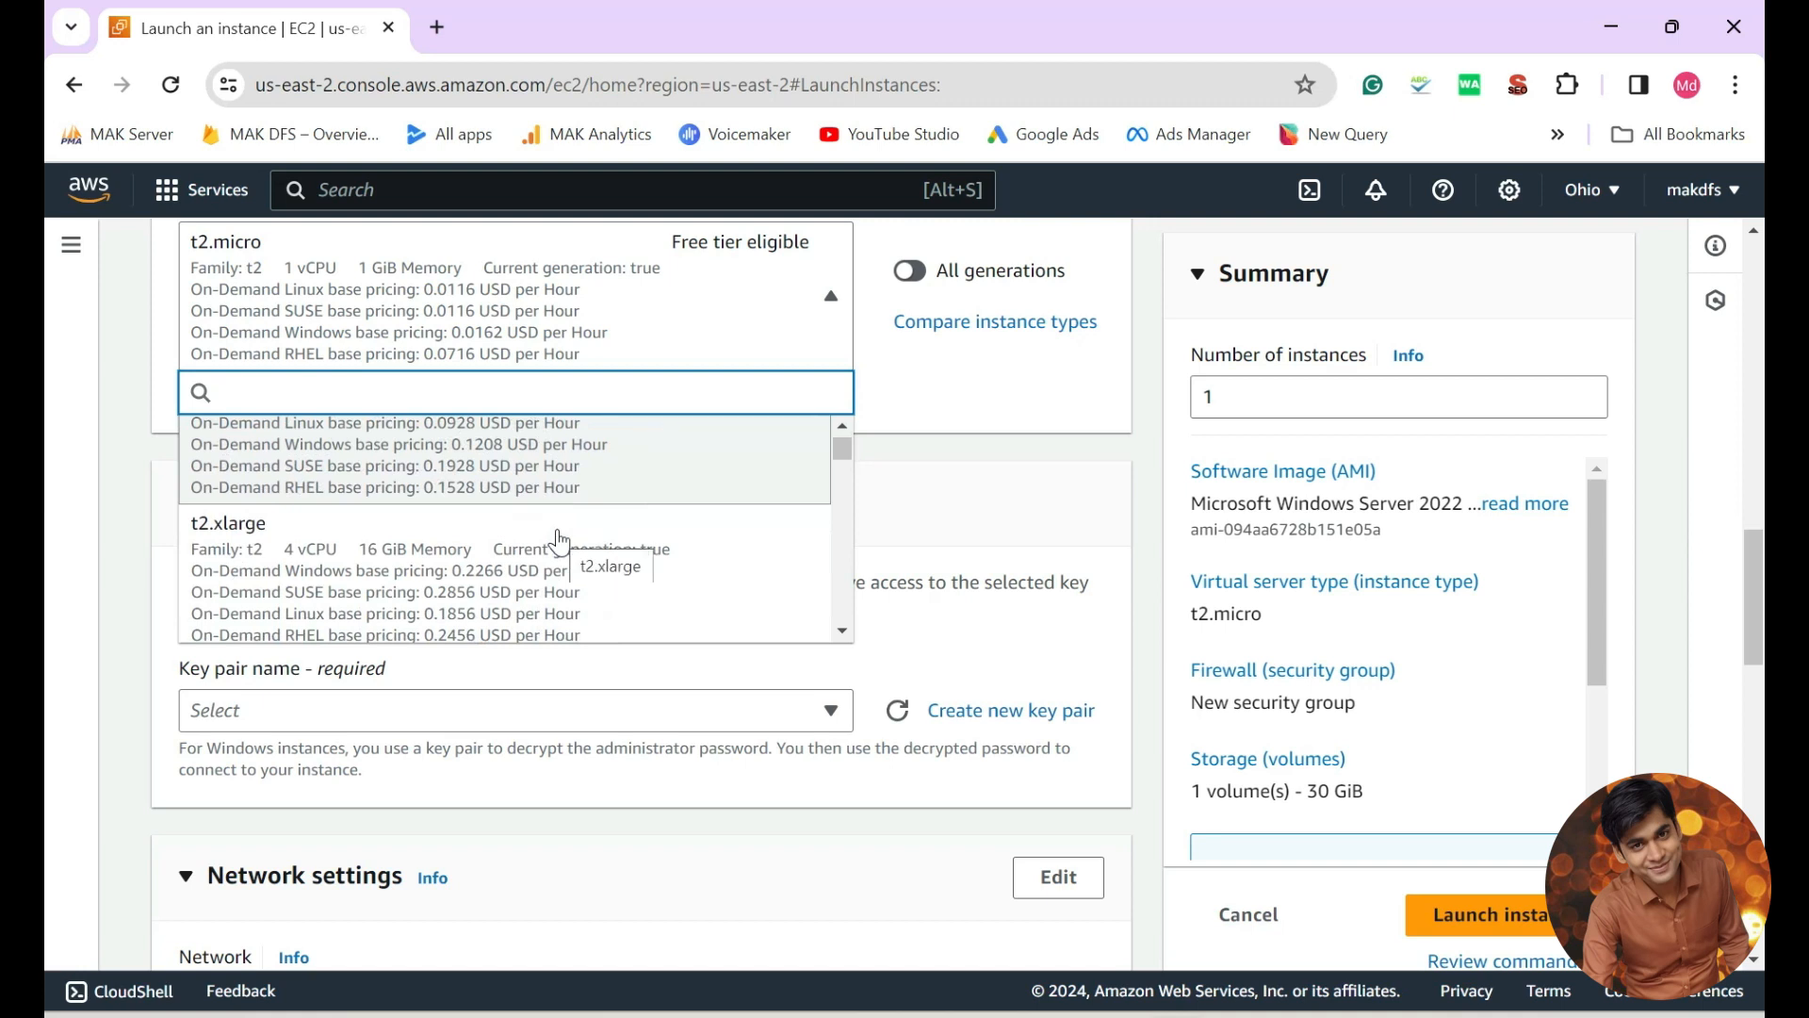
{"action": "scroll", "coordinate": [577, 537], "scroll_direction": "up", "scroll_amount": 4}
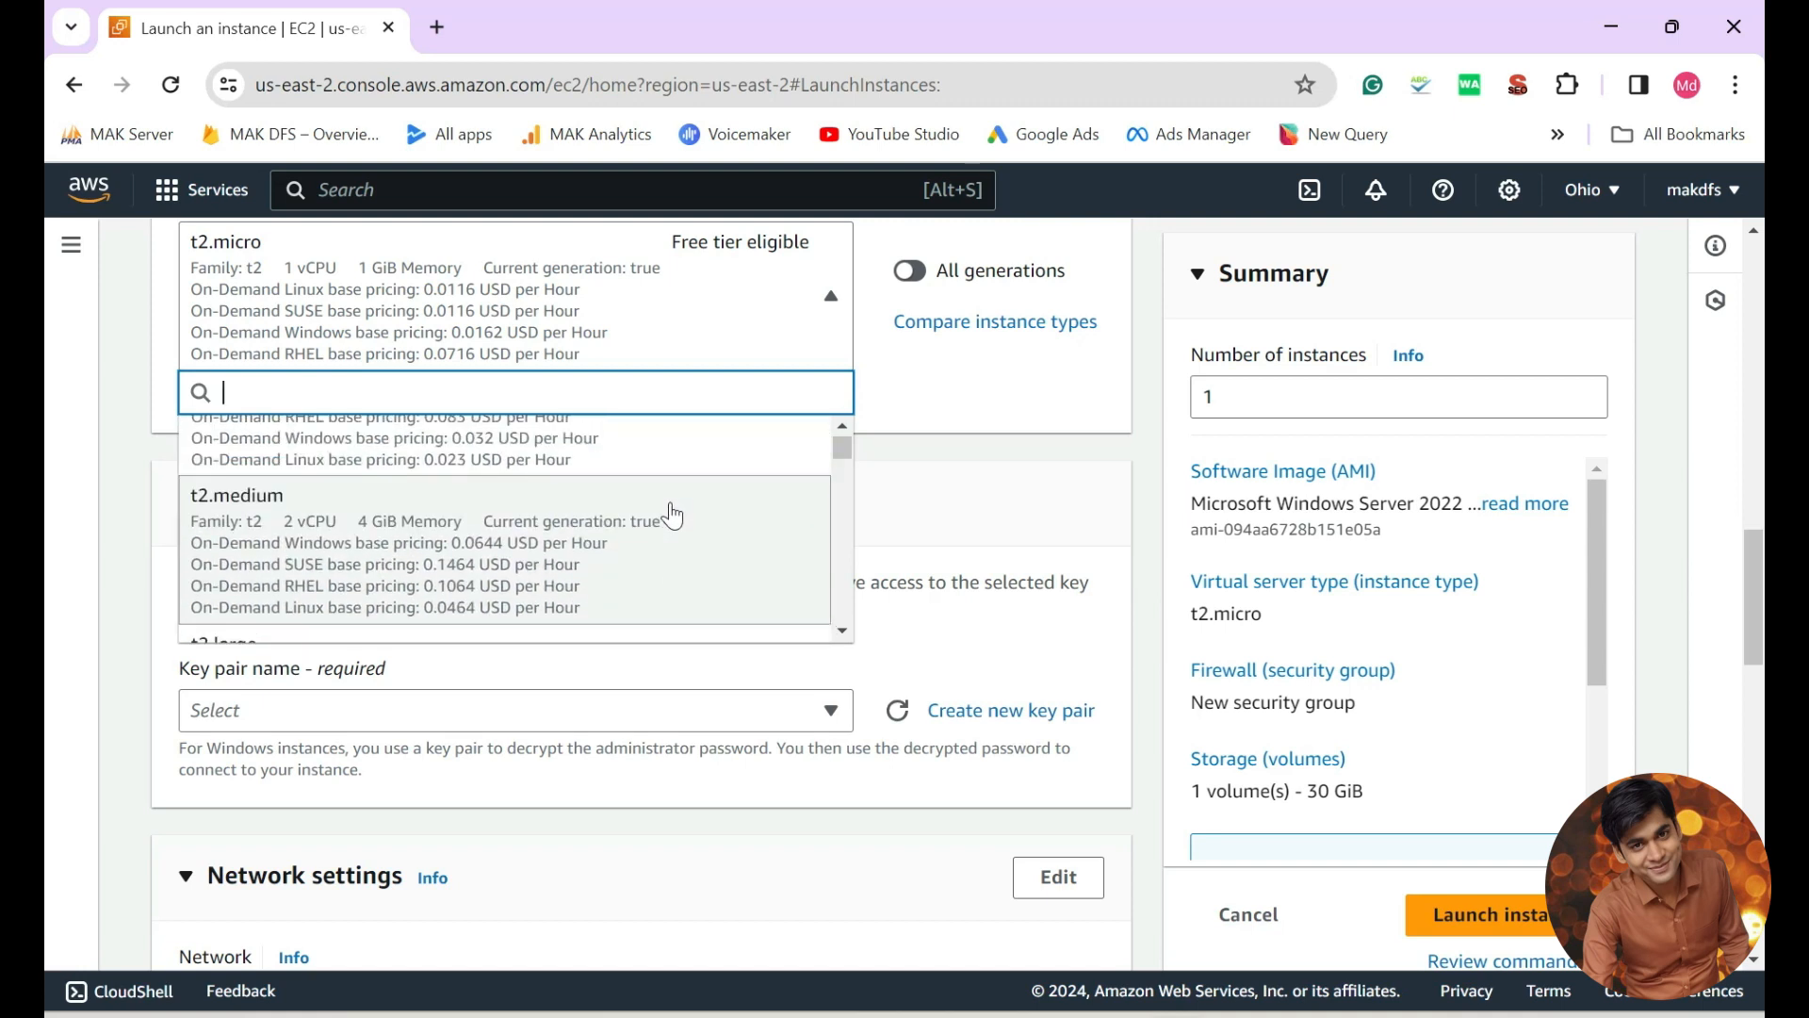
{"action": "scroll", "coordinate": [673, 518], "scroll_direction": "up", "scroll_amount": 4}
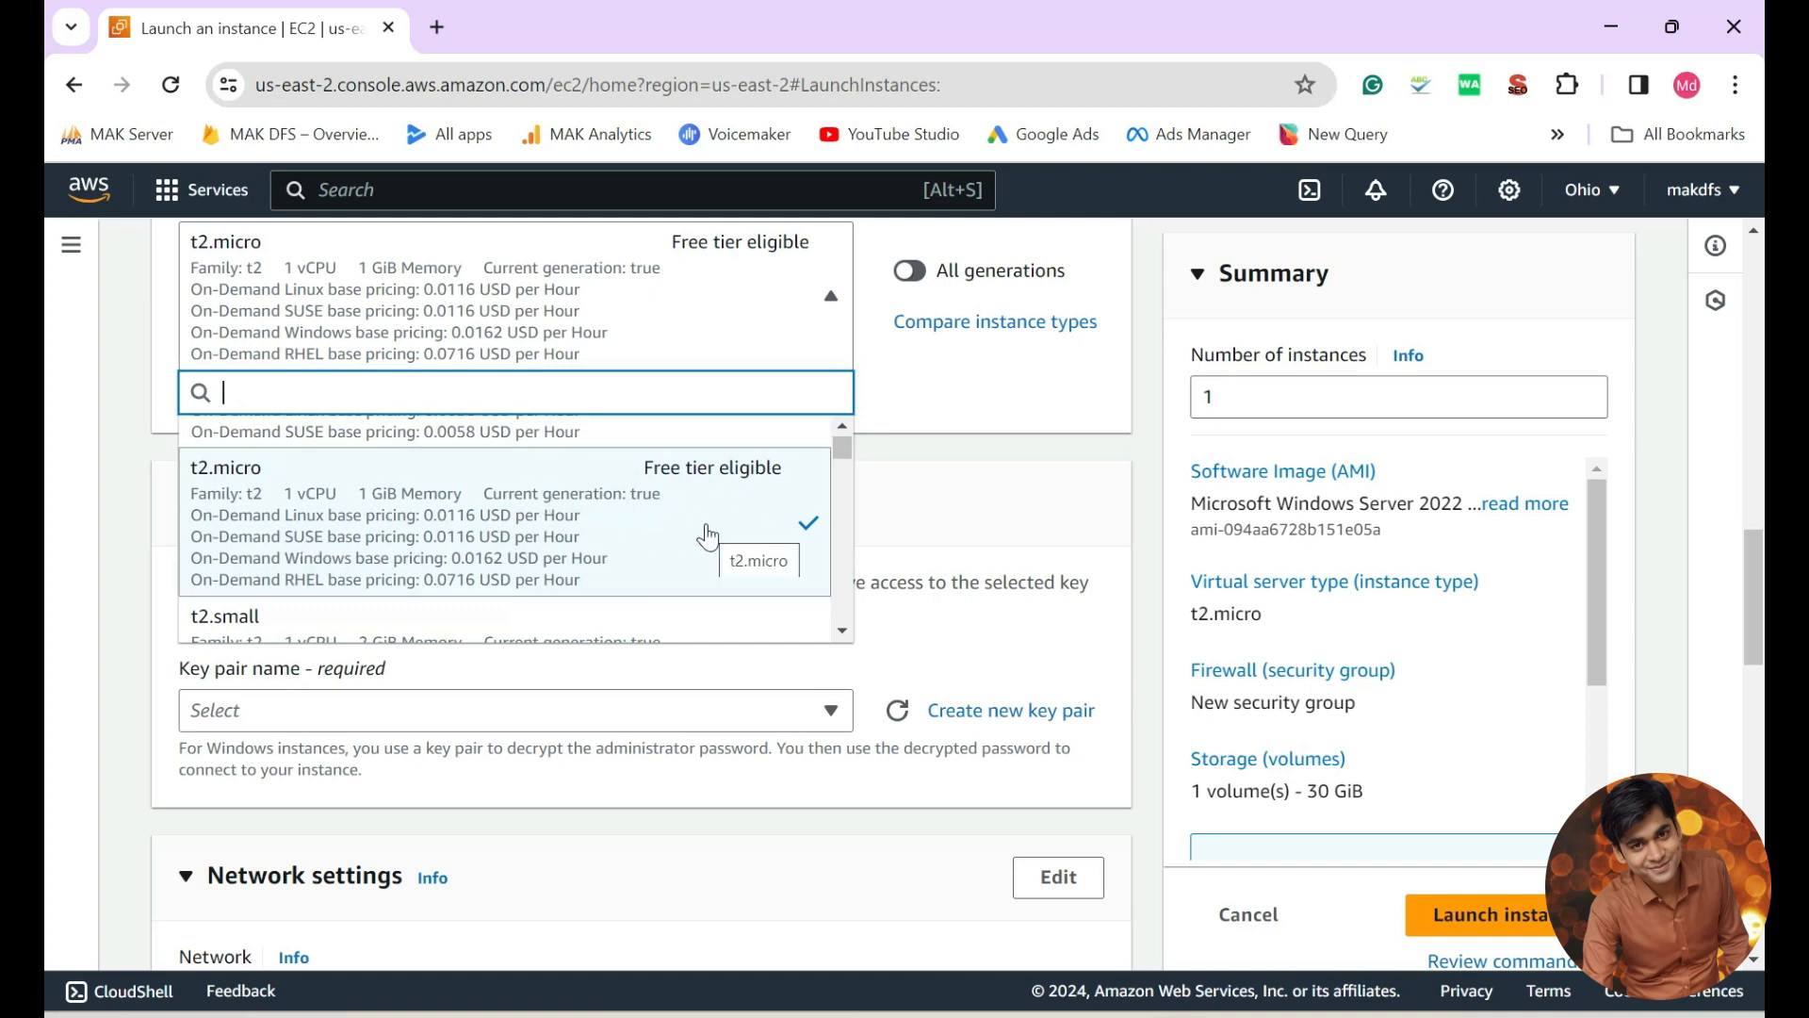
{"action": "left_click", "coordinate": [628, 540]}
{"action": "scroll", "coordinate": [184, 504], "scroll_direction": "up", "scroll_amount": 3}
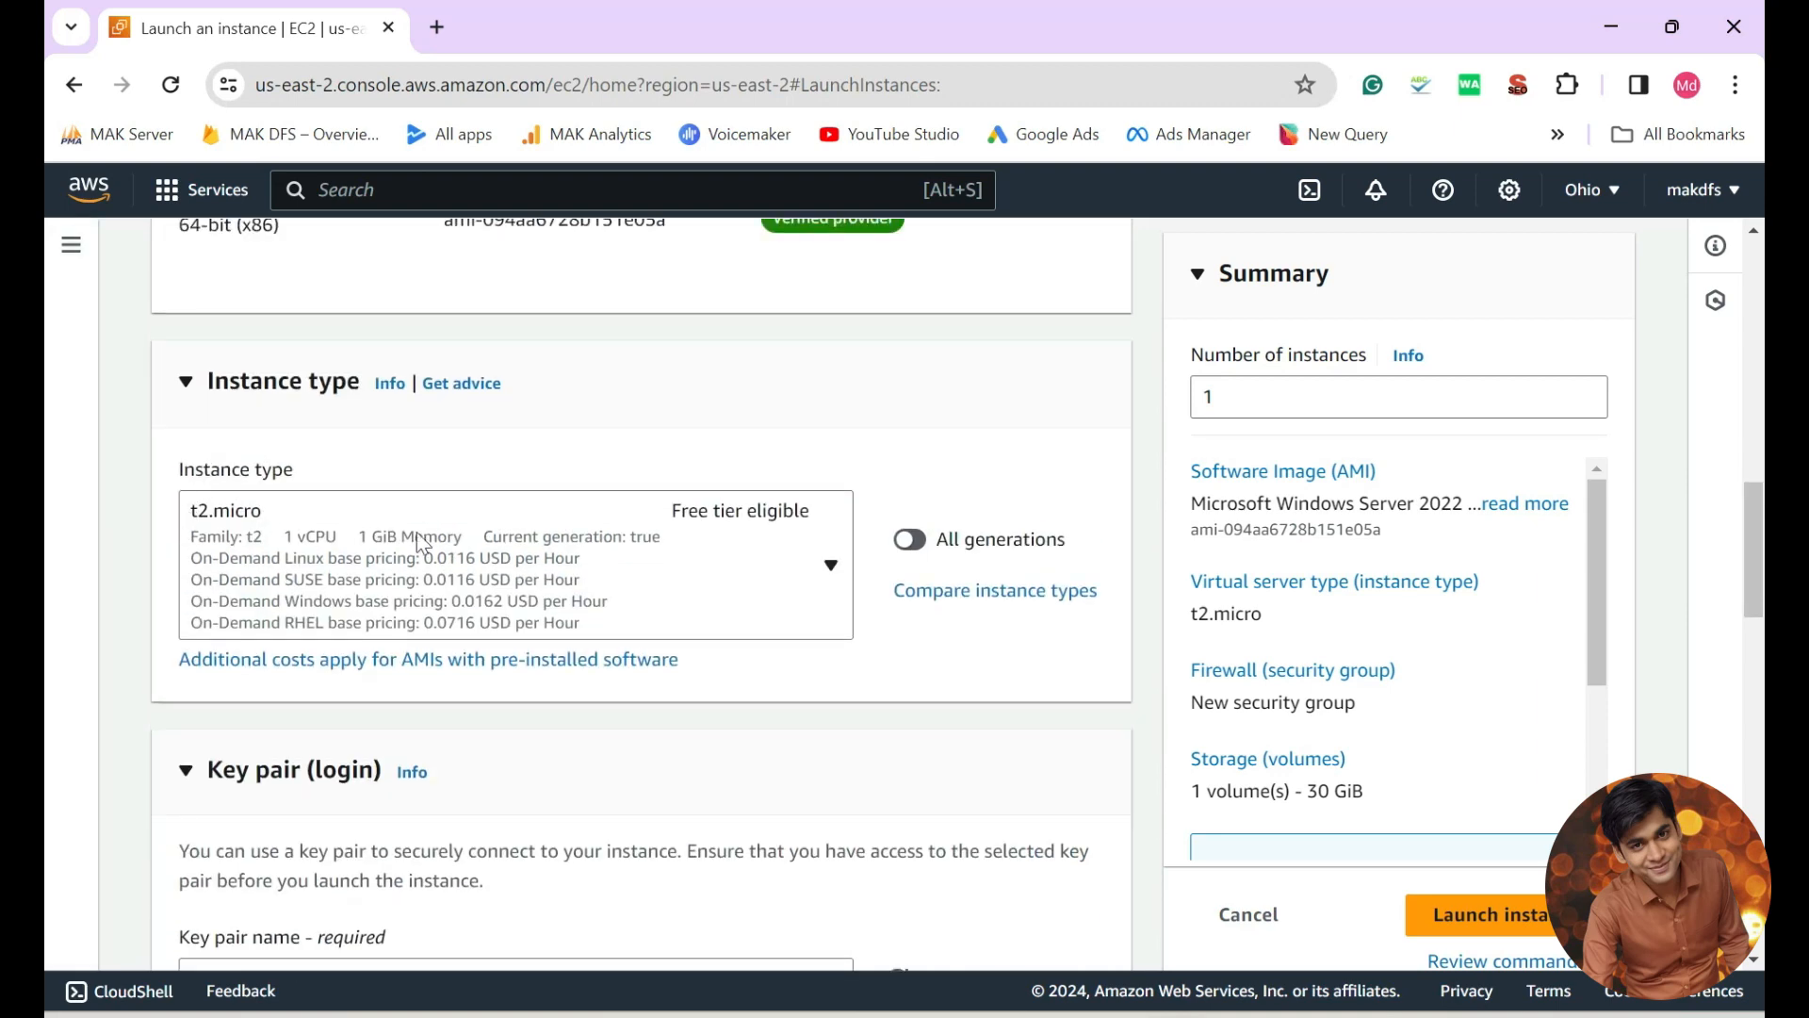
Look over the key pair section and examine the storage volume and free-tier hours in the launch summary.
{"action": "scroll", "coordinate": [945, 657], "scroll_direction": "down", "scroll_amount": 3}
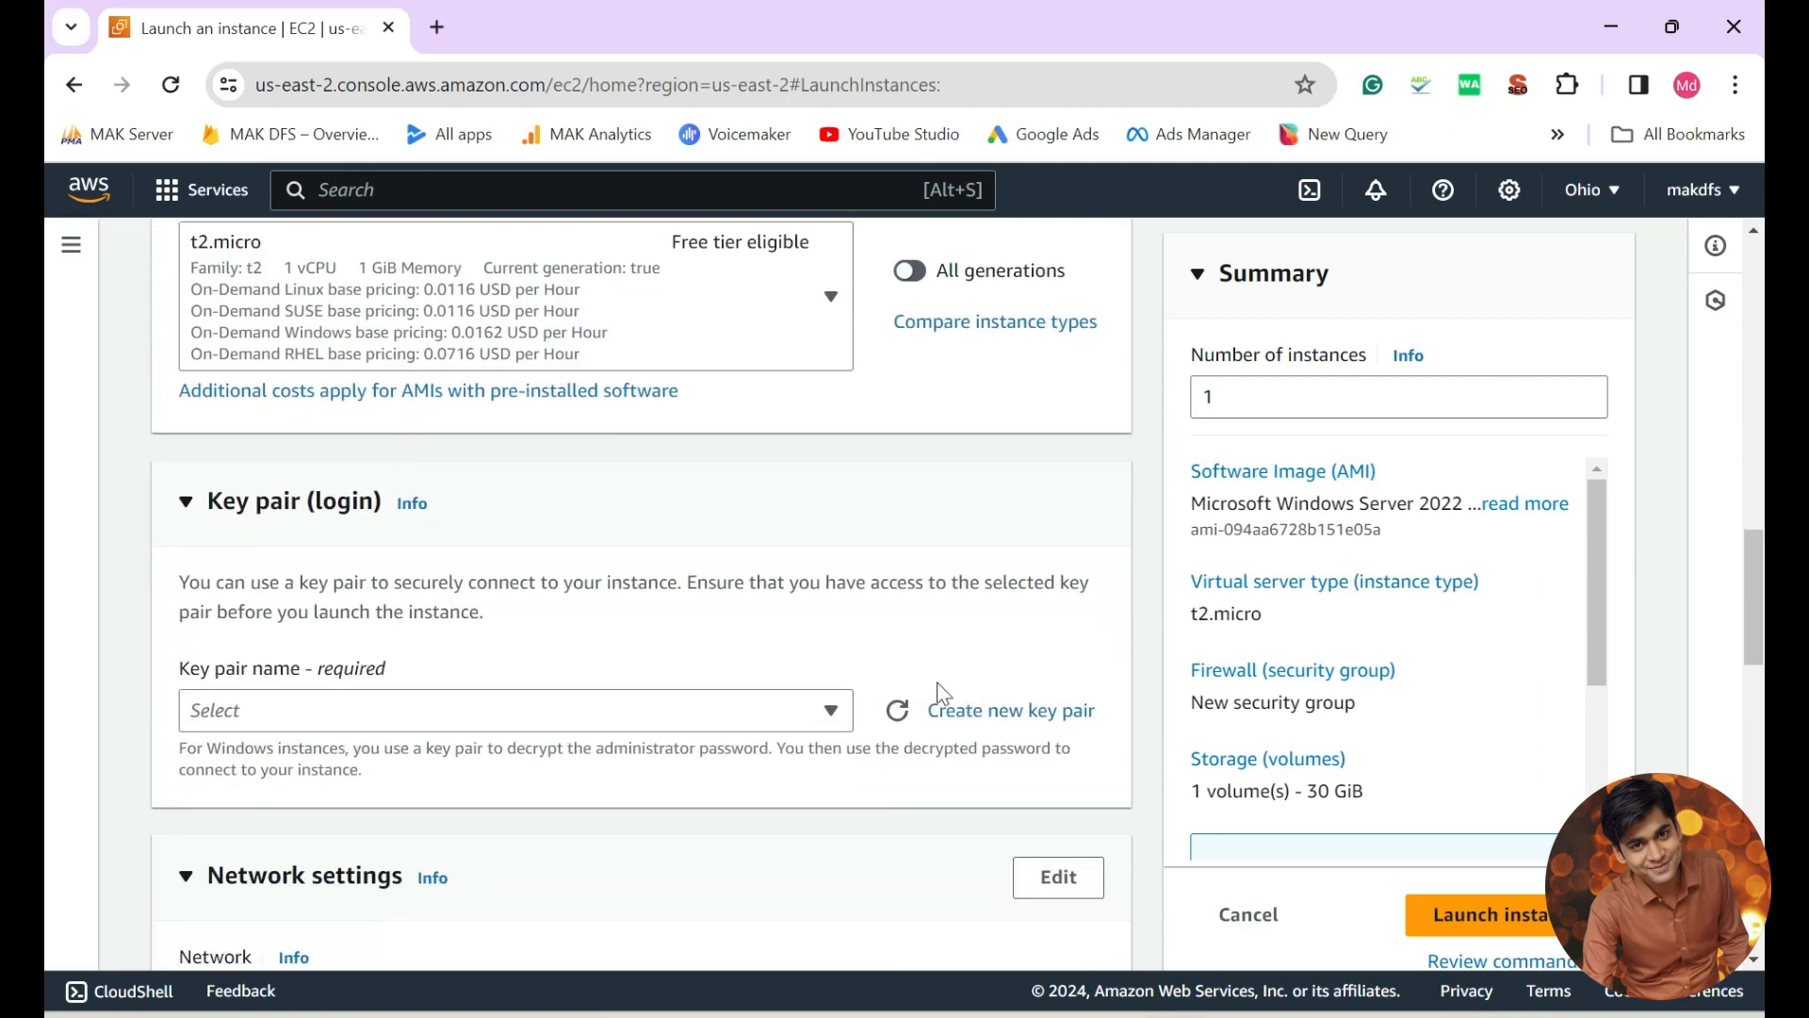
{"action": "scroll", "coordinate": [943, 702], "scroll_direction": "down", "scroll_amount": 2}
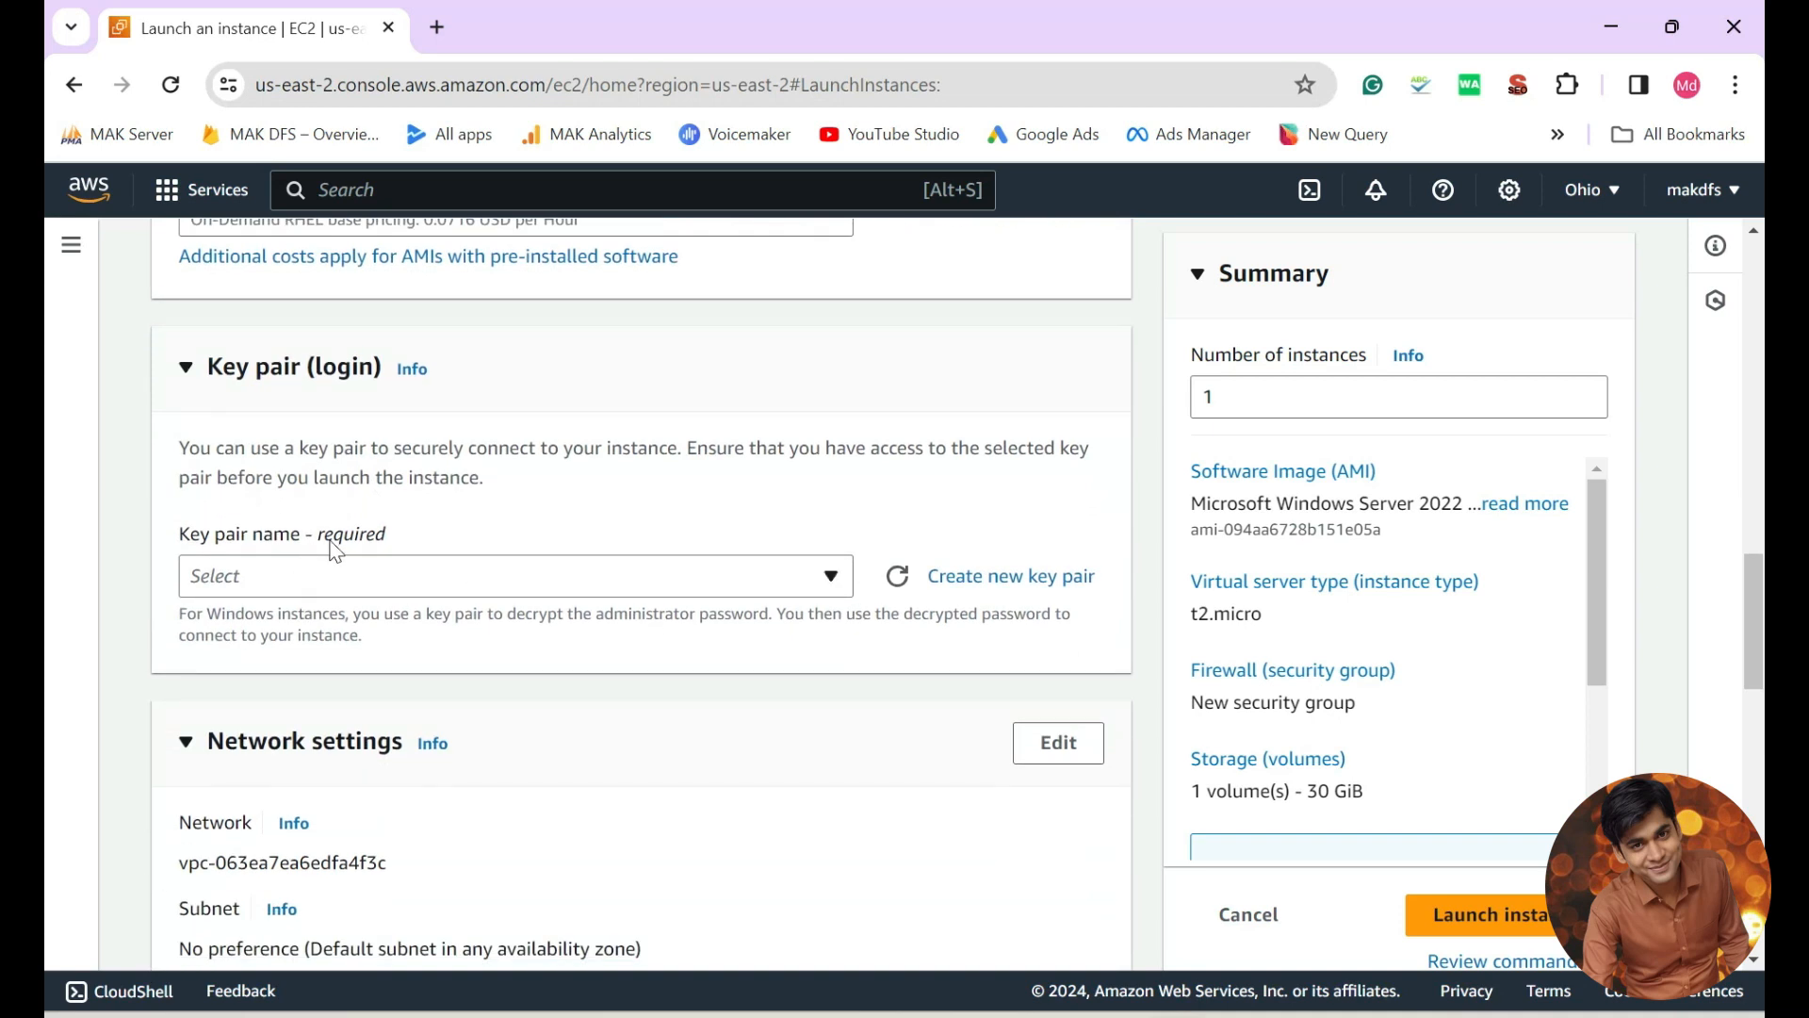
{"action": "scroll", "coordinate": [1458, 635], "scroll_direction": "down", "scroll_amount": 1}
{"action": "scroll", "coordinate": [1458, 636], "scroll_direction": "down", "scroll_amount": 1}
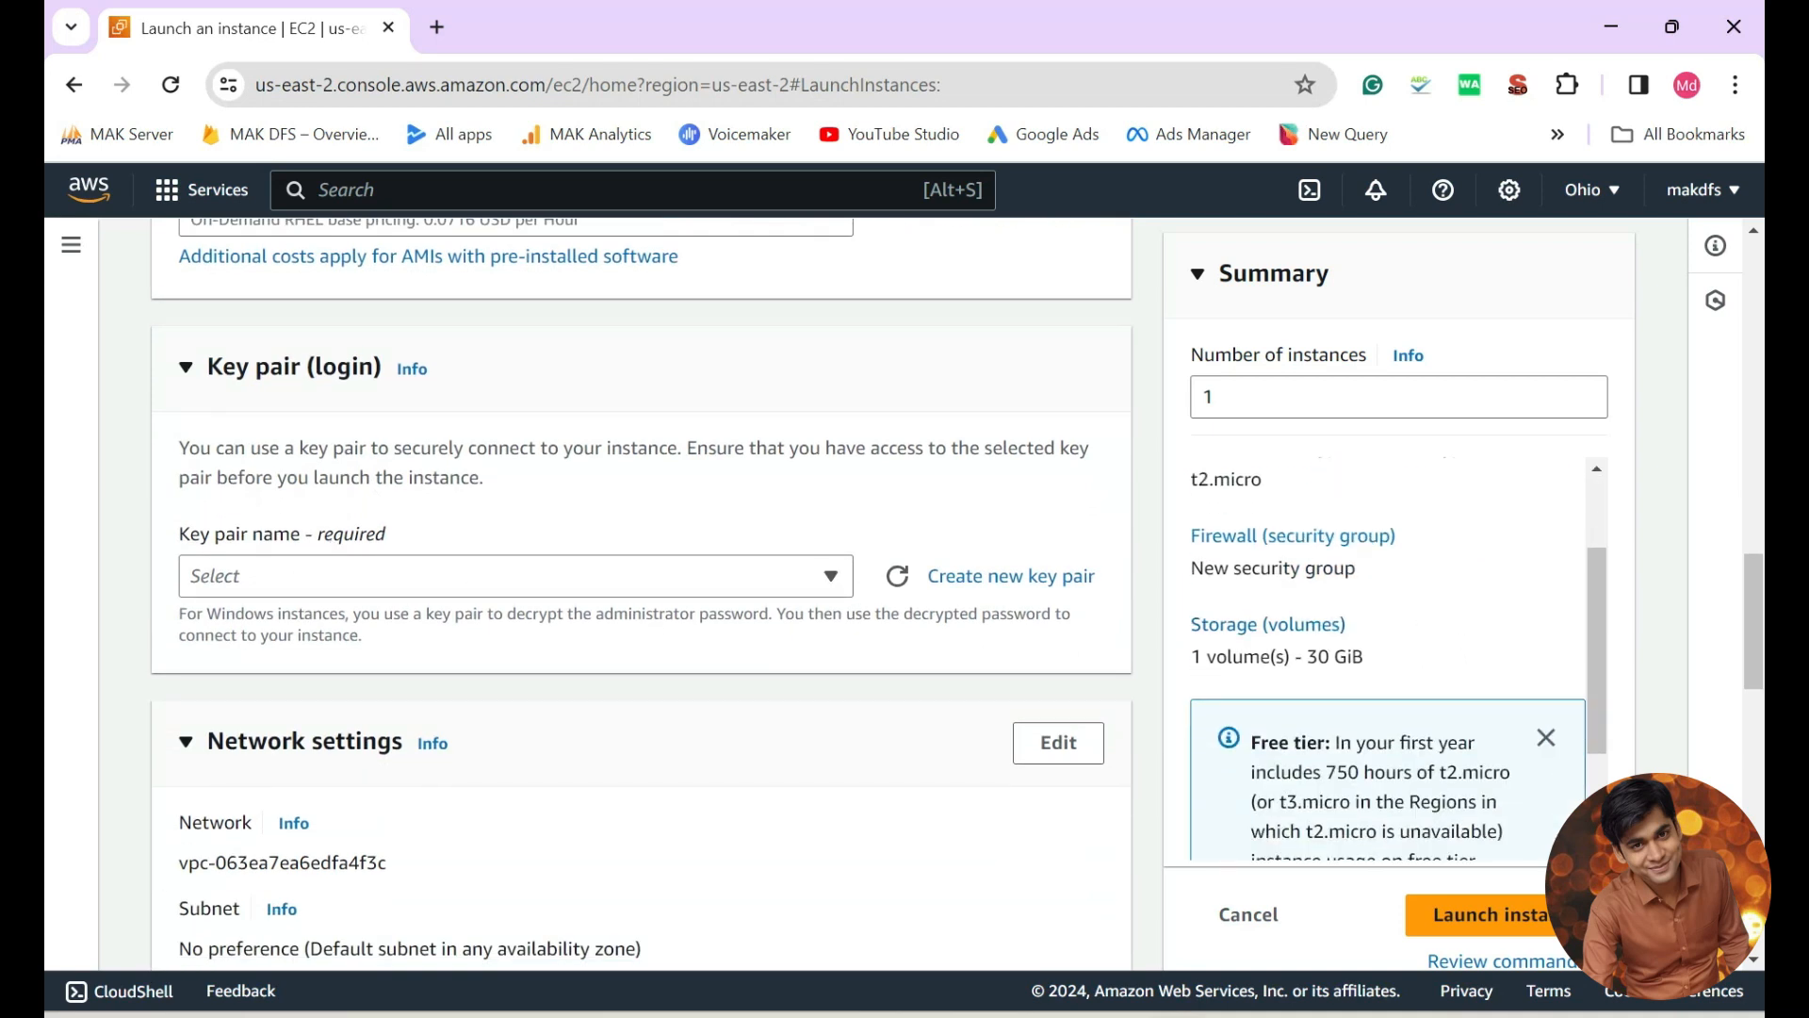
{"action": "left_click_drag", "start_coordinate": [1383, 657], "coordinate": [1191, 657]}
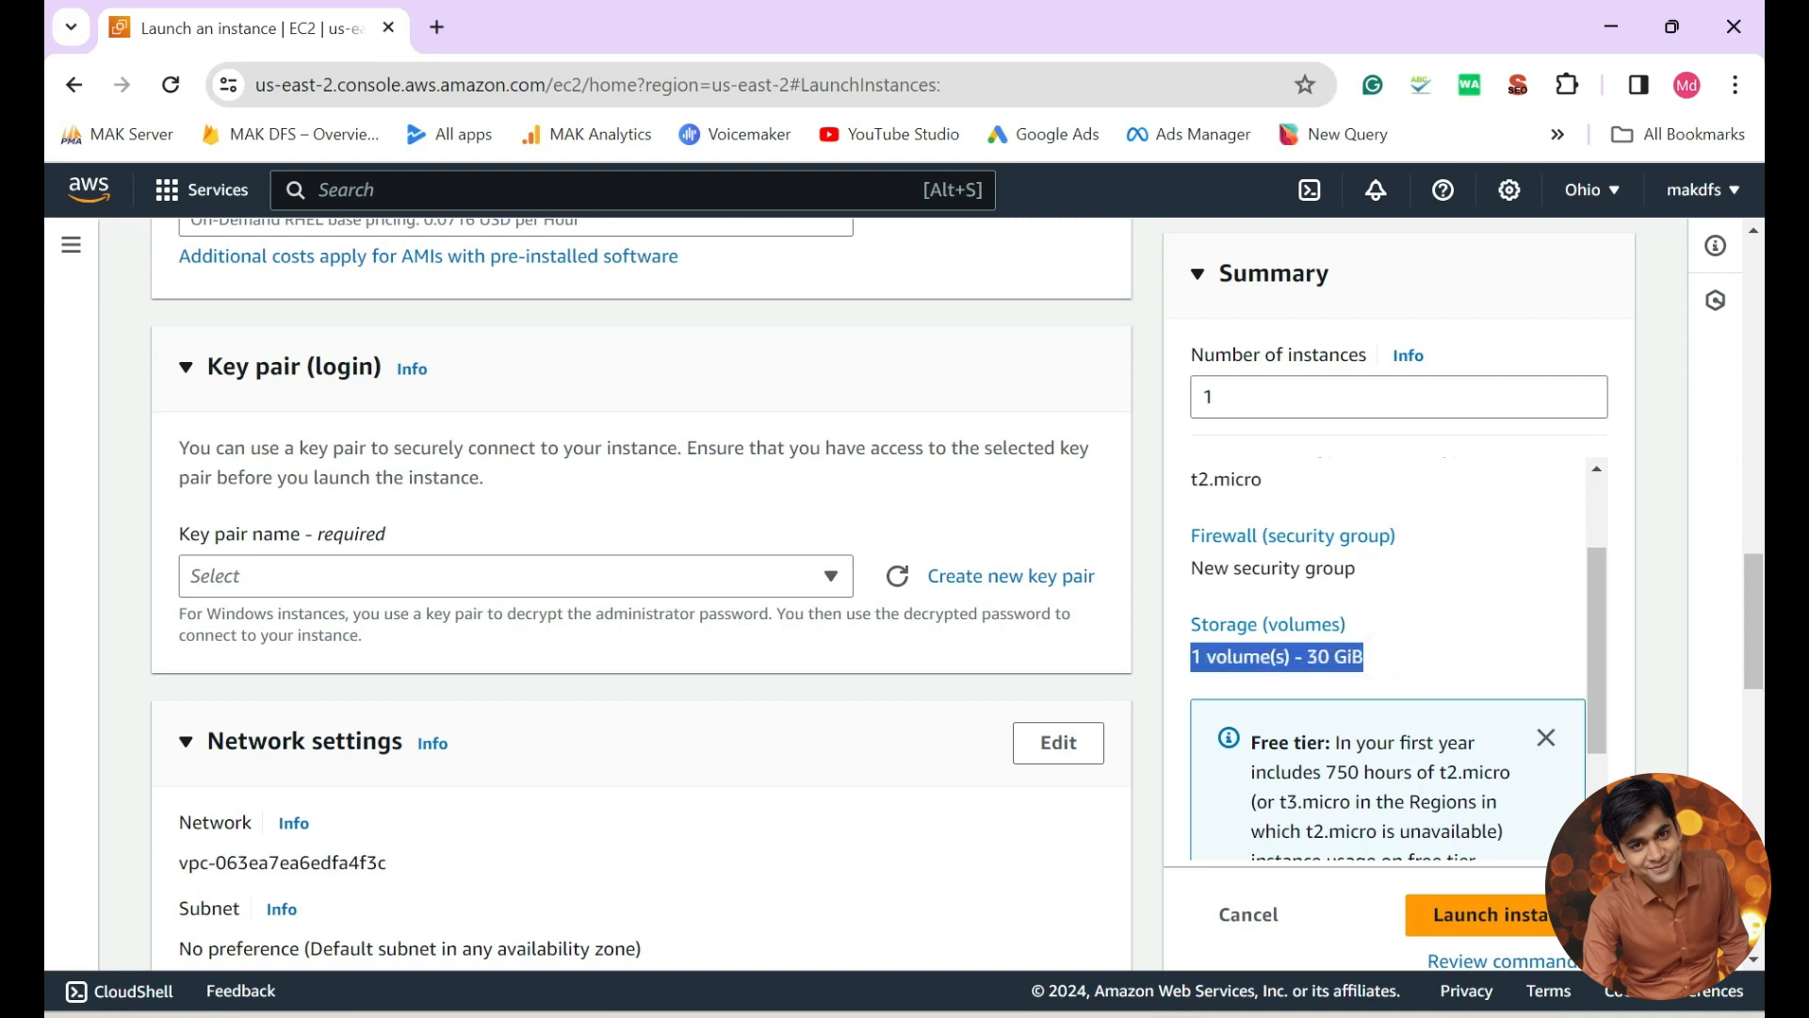
{"action": "scroll", "coordinate": [1319, 622], "scroll_direction": "down", "scroll_amount": 2}
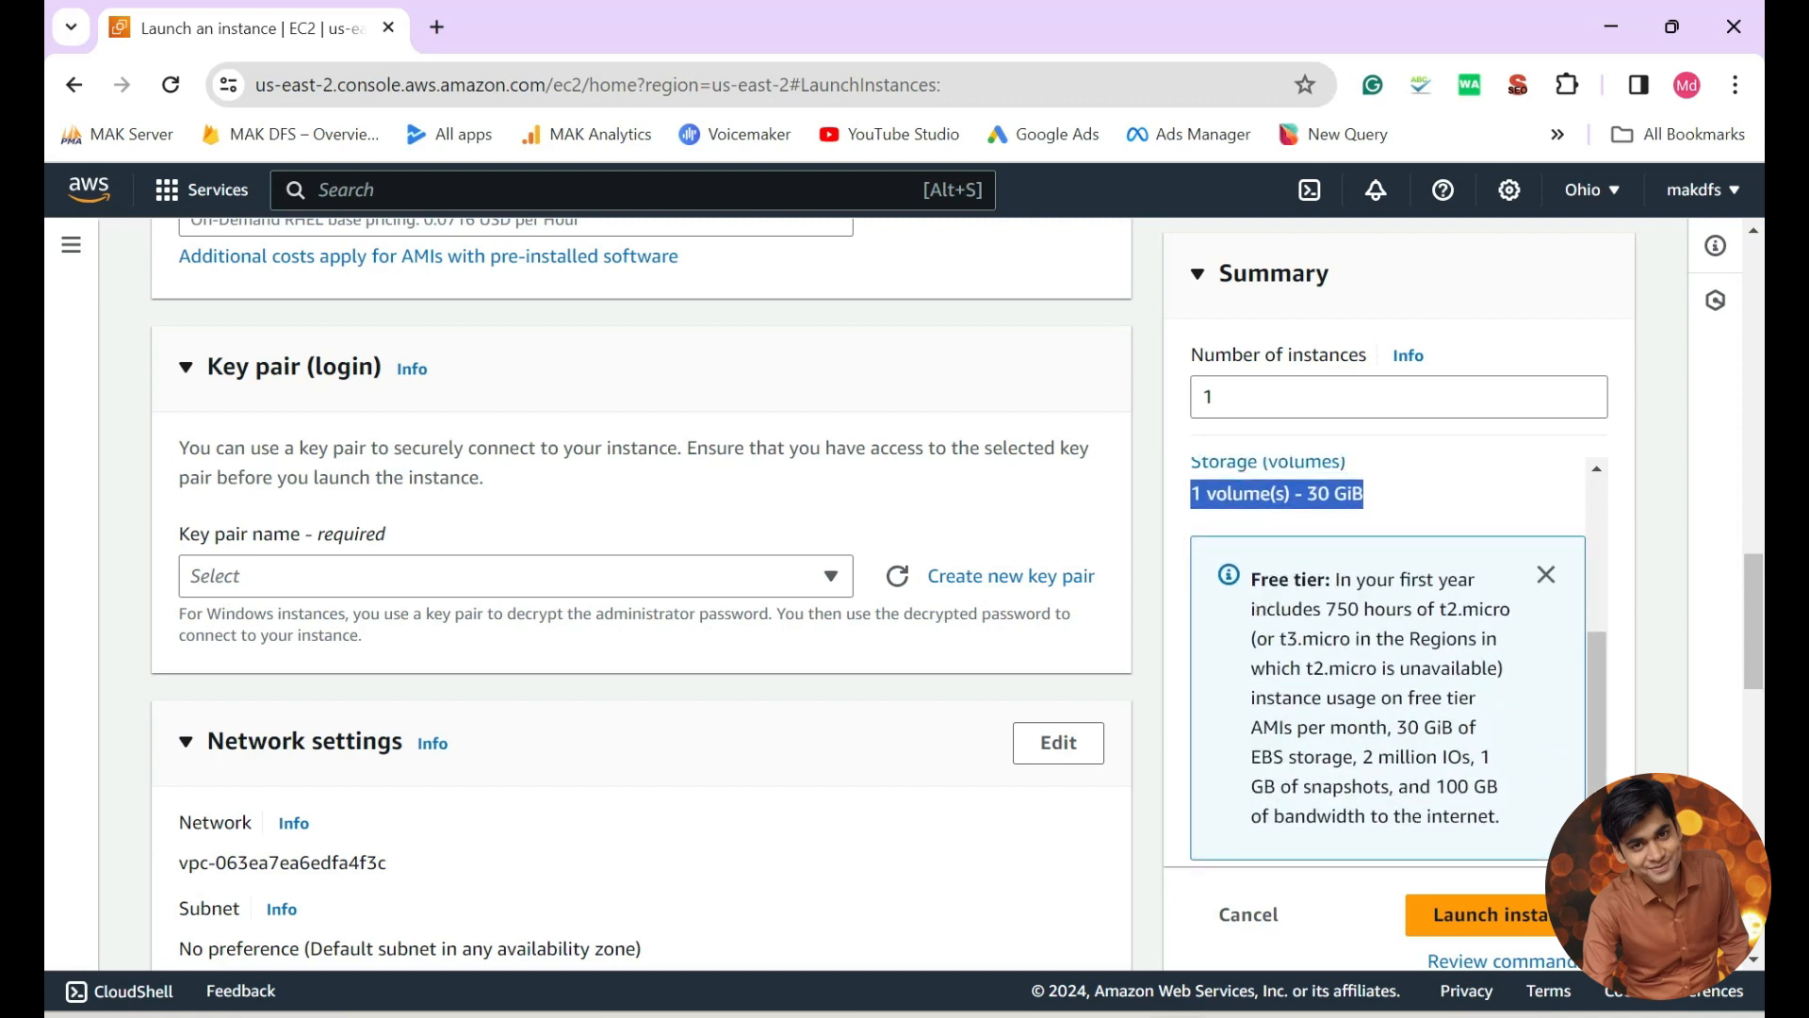
{"action": "left_click_drag", "start_coordinate": [1337, 609], "coordinate": [1479, 608]}
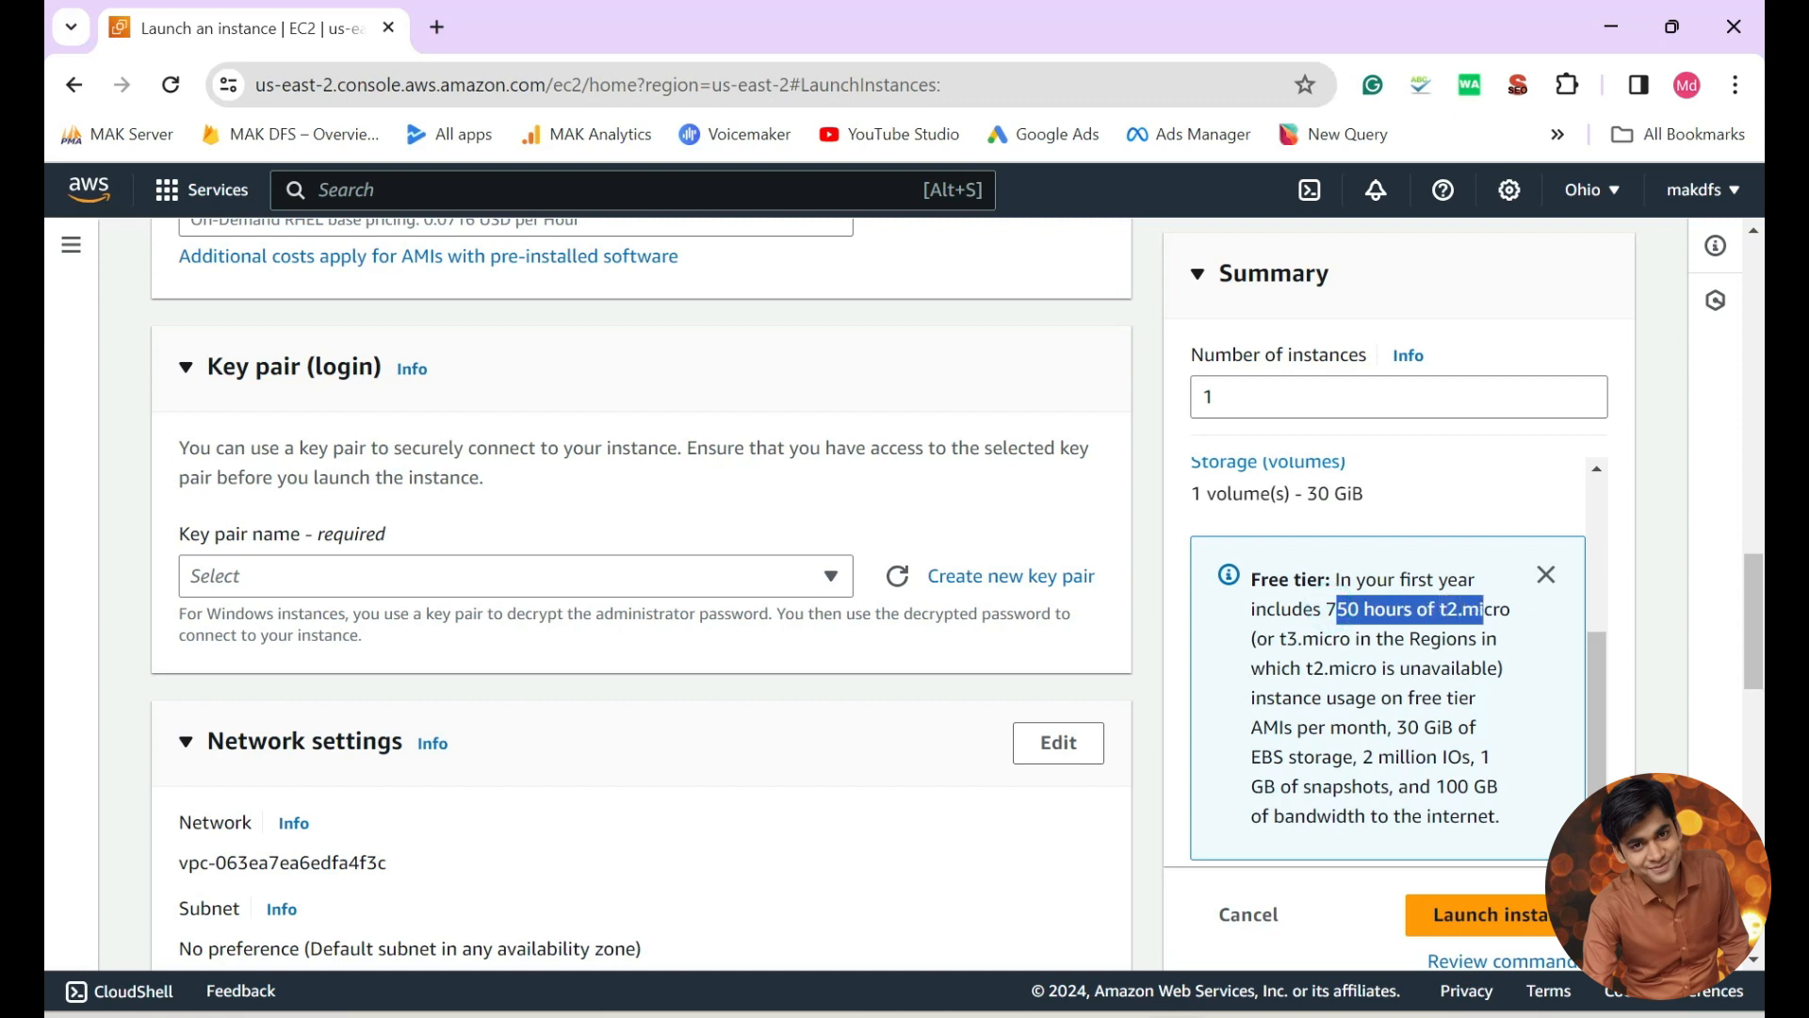
{"action": "left_click", "coordinate": [1321, 610]}
{"action": "left_click_drag", "start_coordinate": [1326, 609], "coordinate": [1412, 609]}
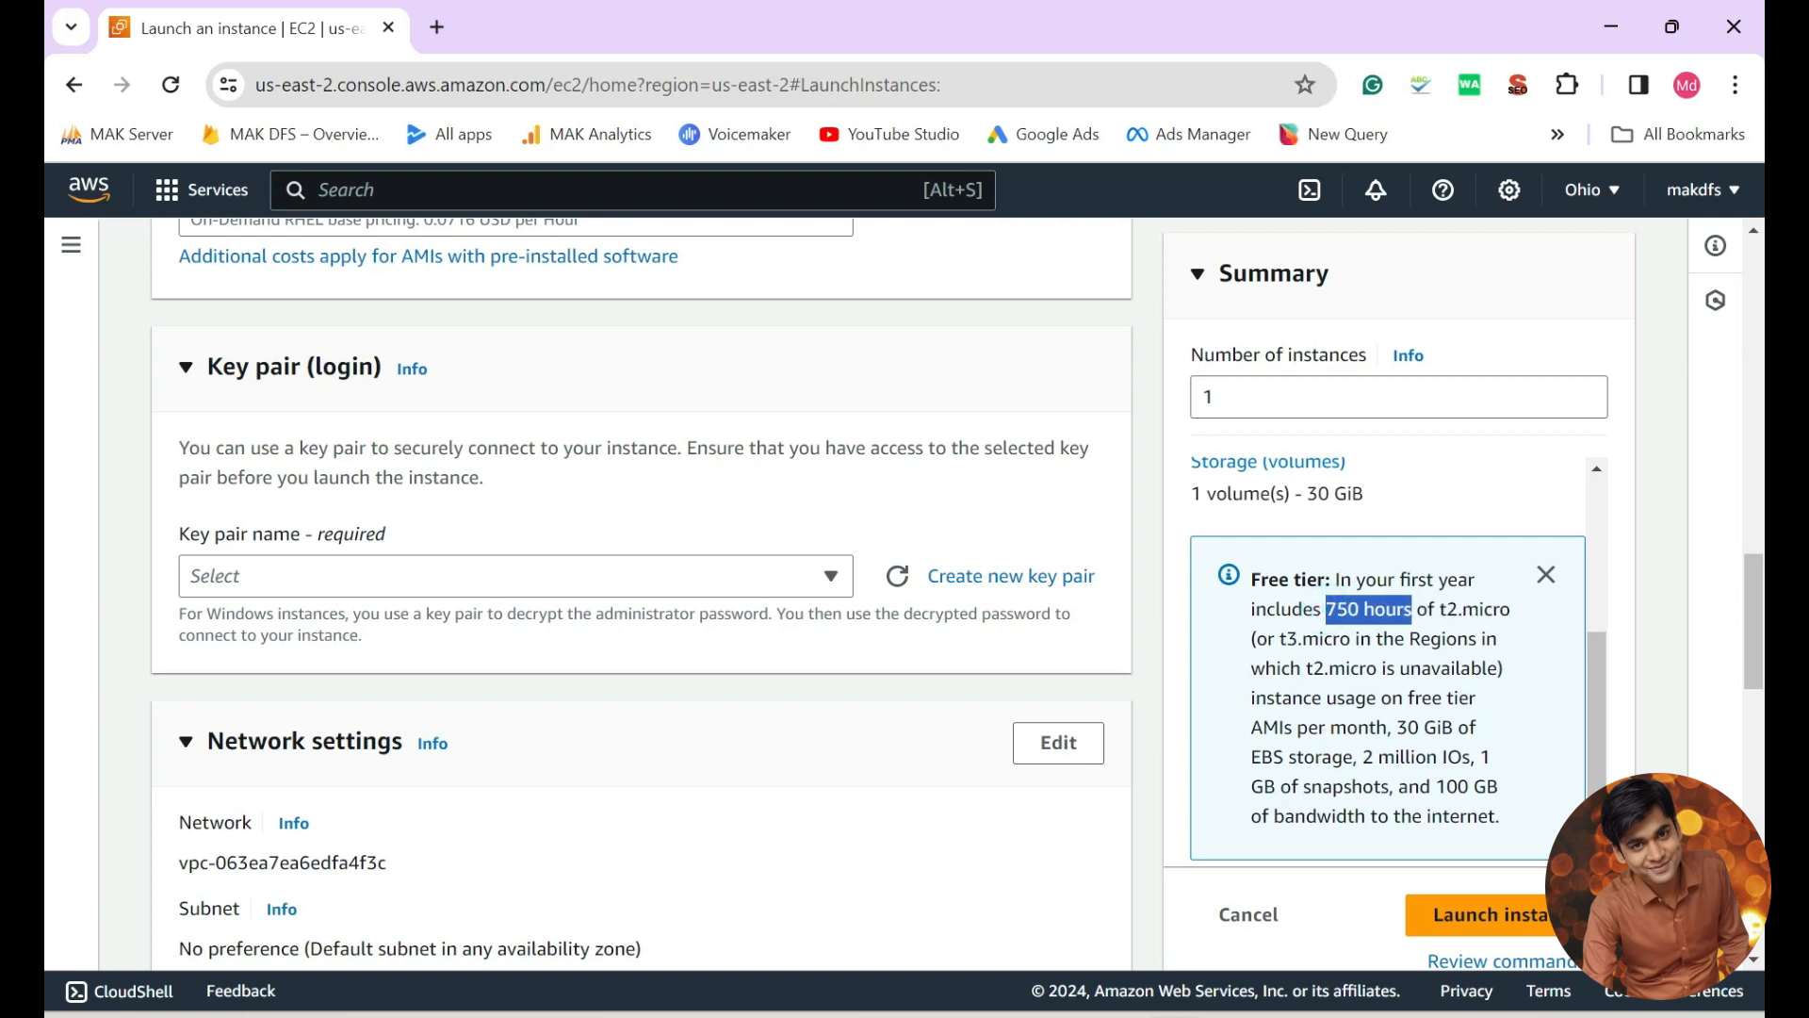
{"action": "scroll", "coordinate": [640, 594], "scroll_direction": "down", "scroll_amount": 2}
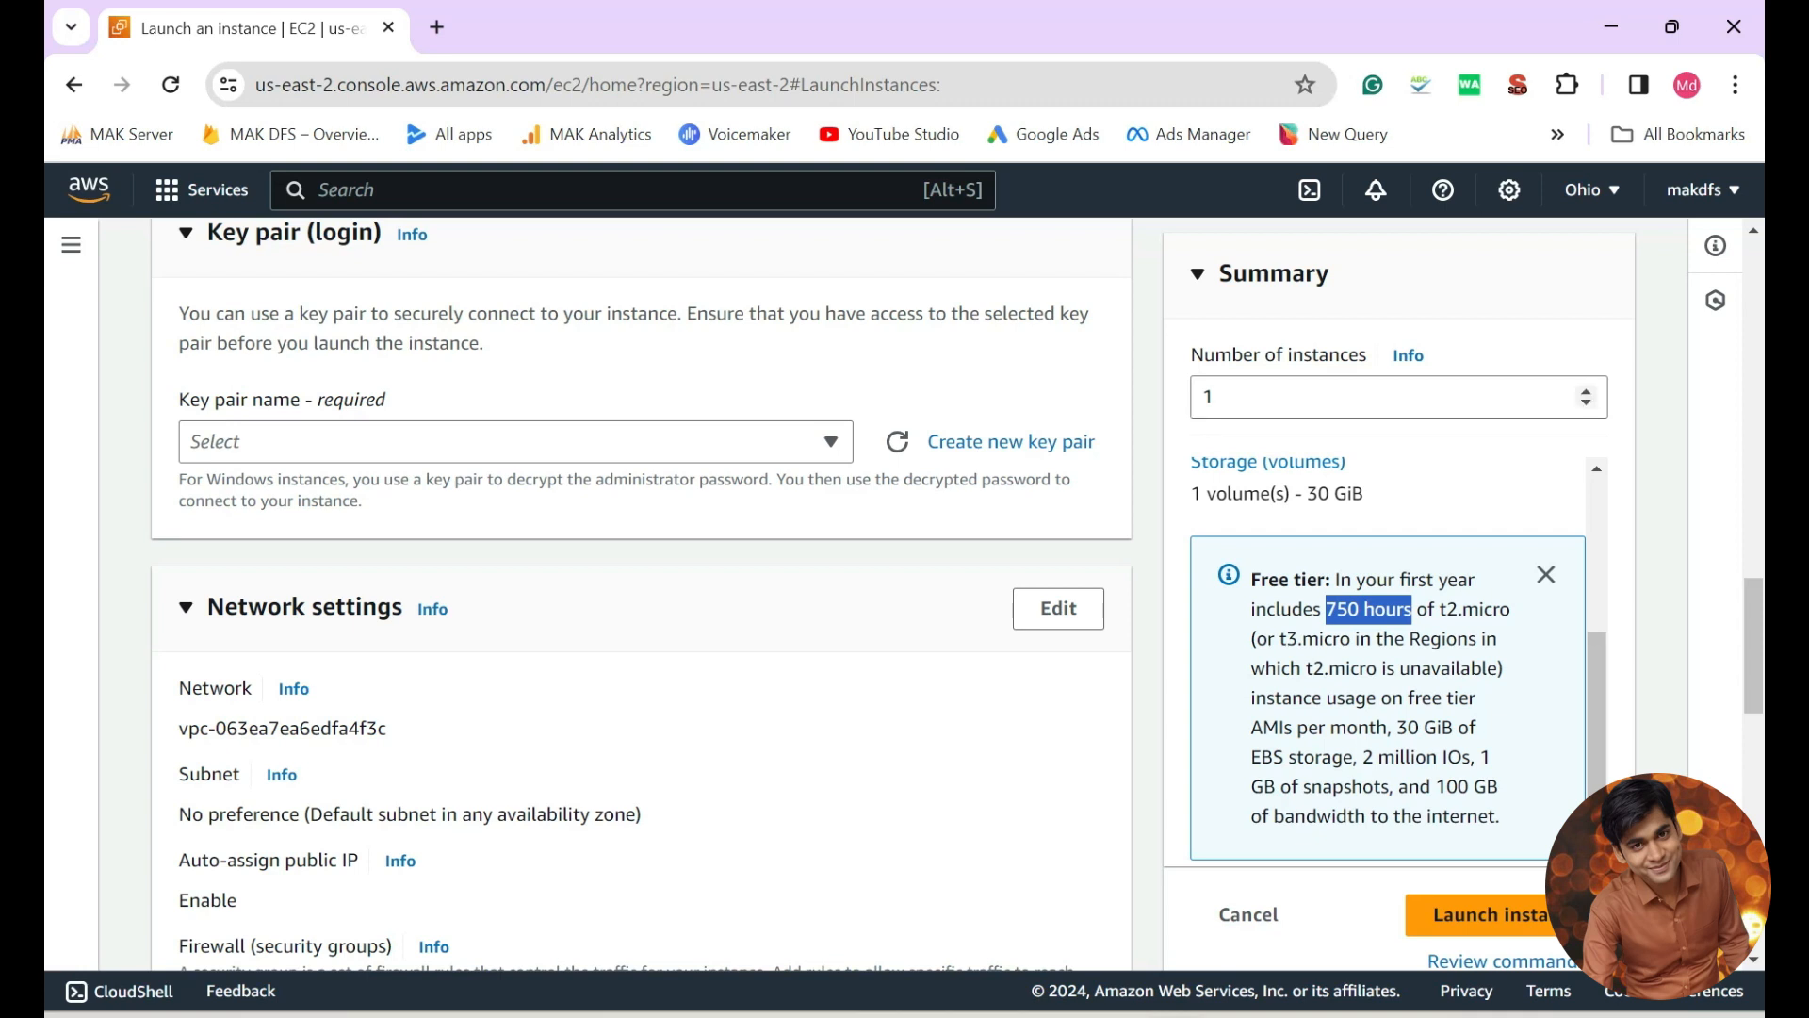
Check the number of instances, free-tier hours and storage size in the summary, and glance over the network settings.
{"action": "double_click", "coordinate": [1189, 406]}
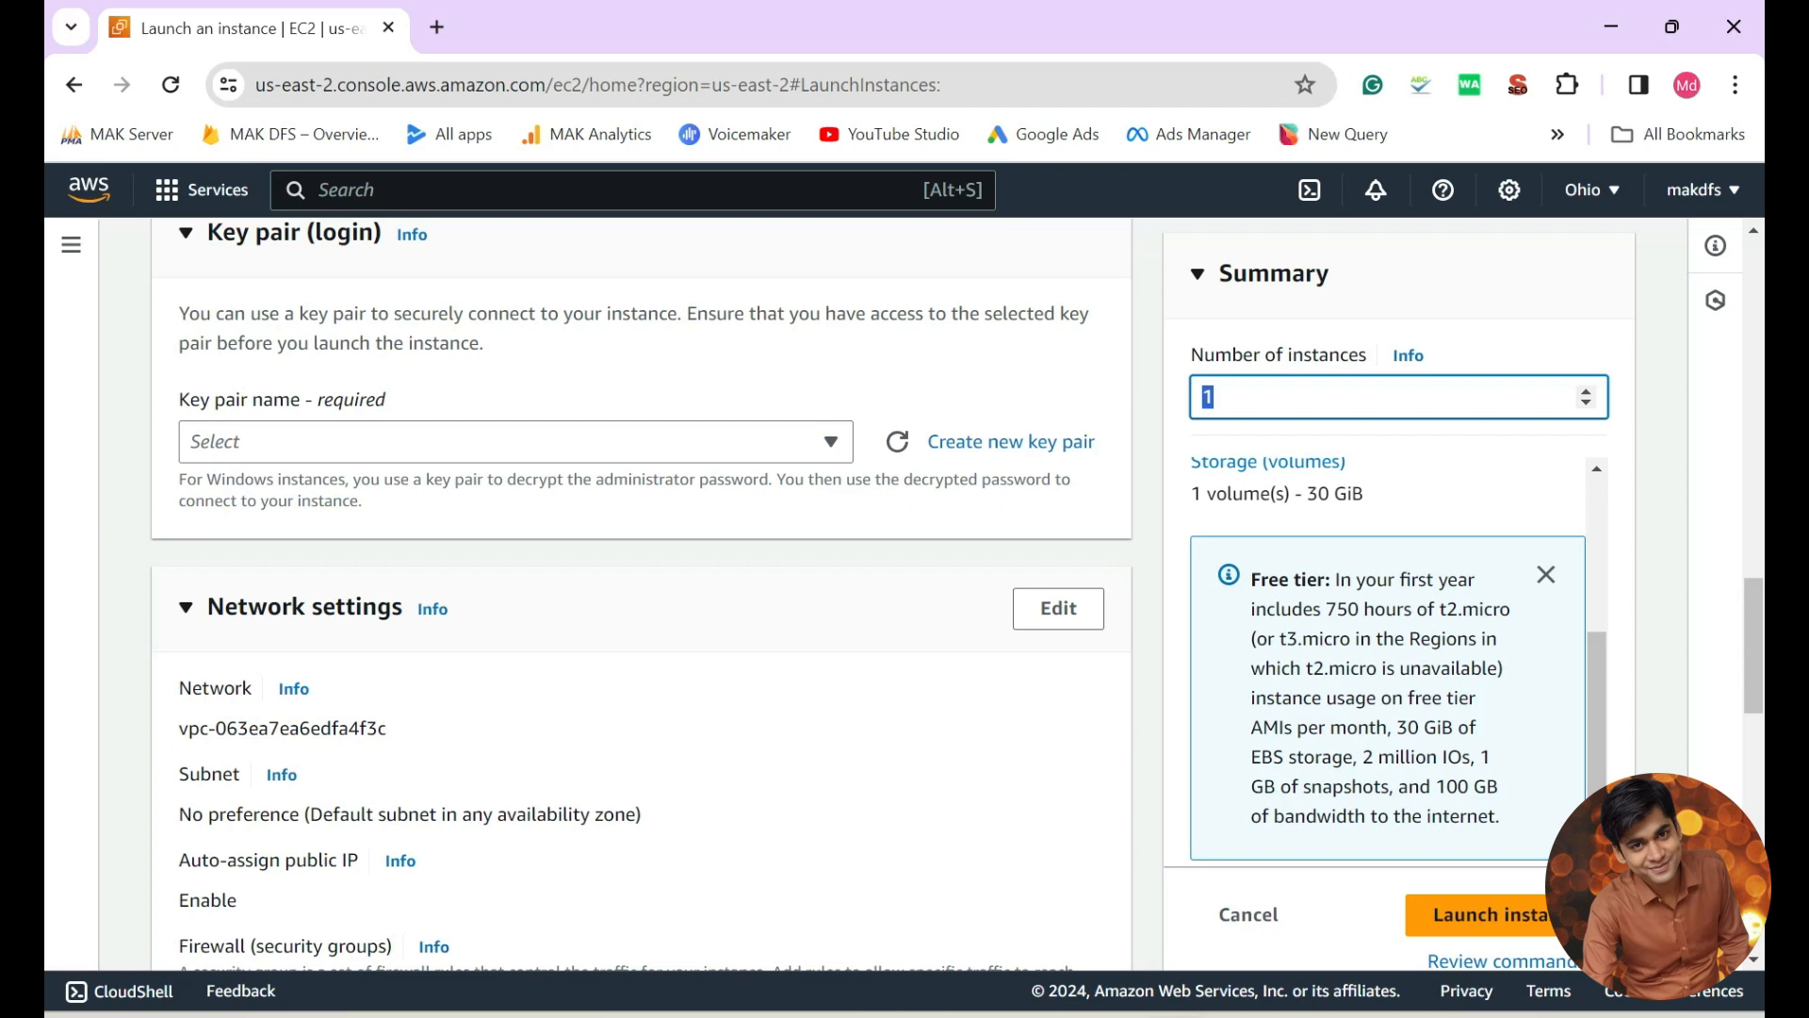
{"action": "left_click", "coordinate": [1334, 606]}
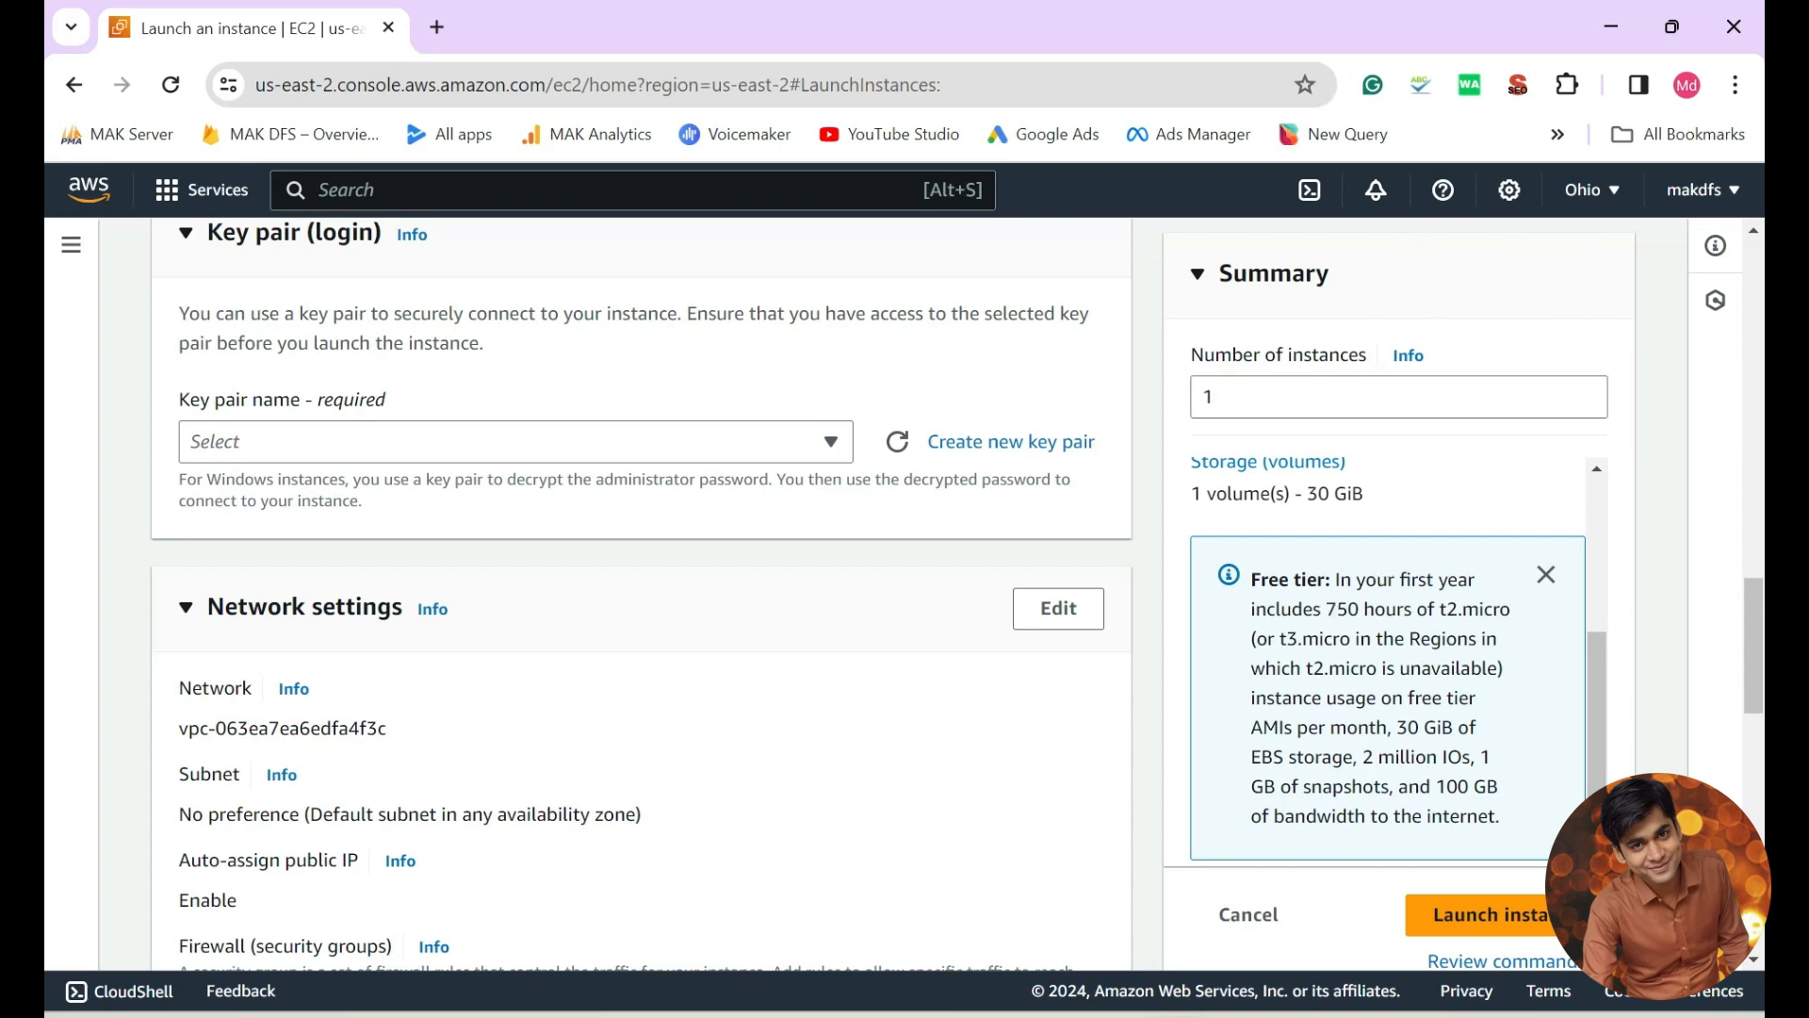
{"action": "double_click", "coordinate": [1342, 609]}
{"action": "scroll", "coordinate": [641, 593], "scroll_direction": "down", "scroll_amount": 1}
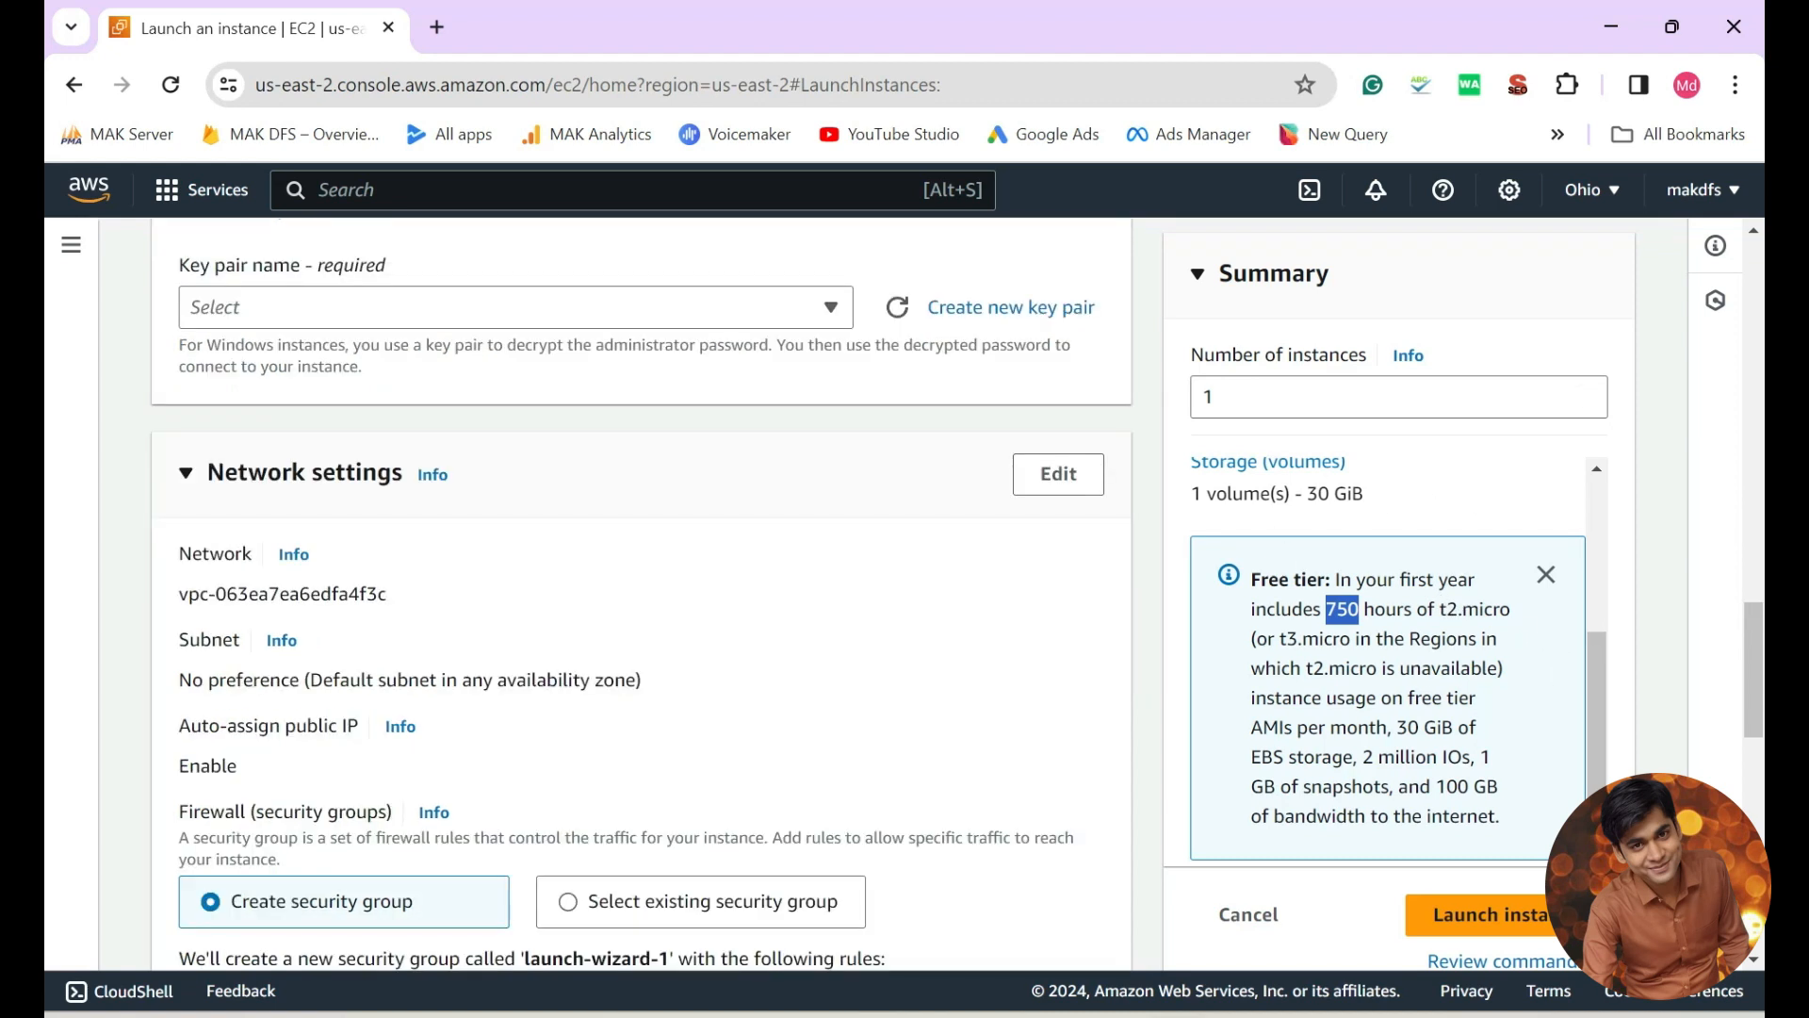
{"action": "scroll", "coordinate": [1320, 679], "scroll_direction": "up", "scroll_amount": 3}
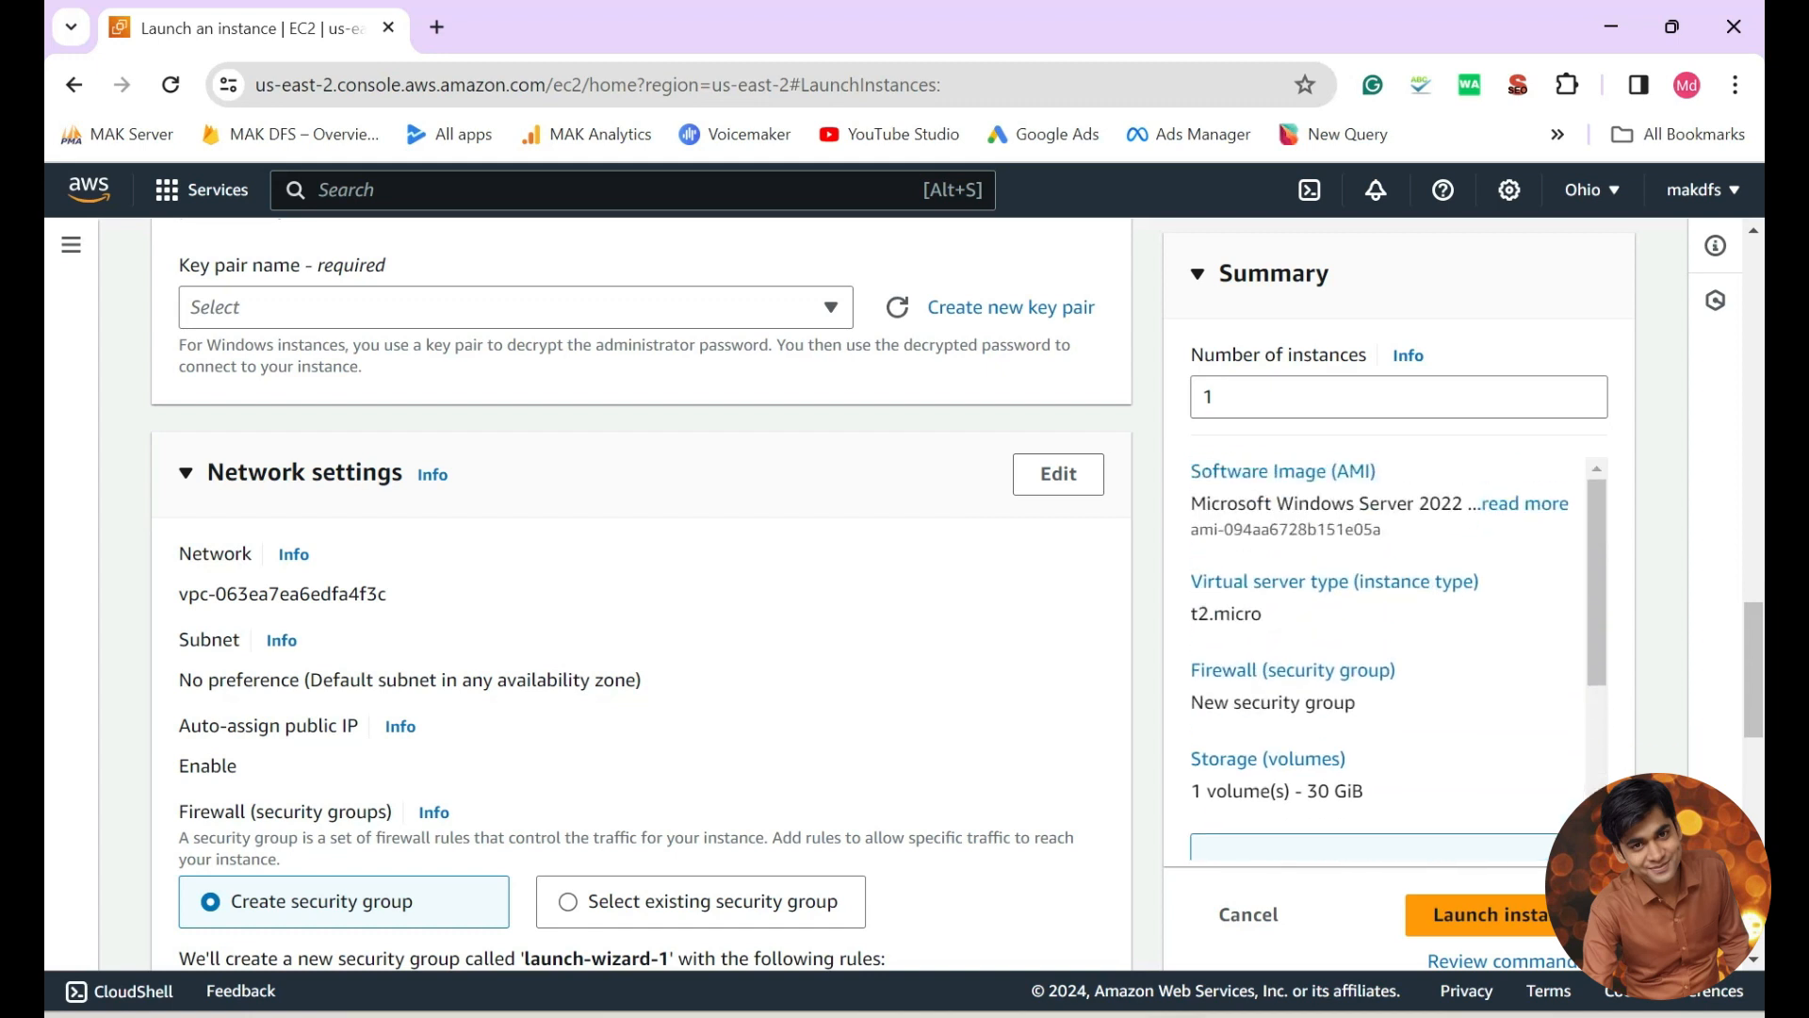
{"action": "scroll", "coordinate": [1281, 778], "scroll_direction": "down", "scroll_amount": 3}
{"action": "double_click", "coordinate": [1342, 637]}
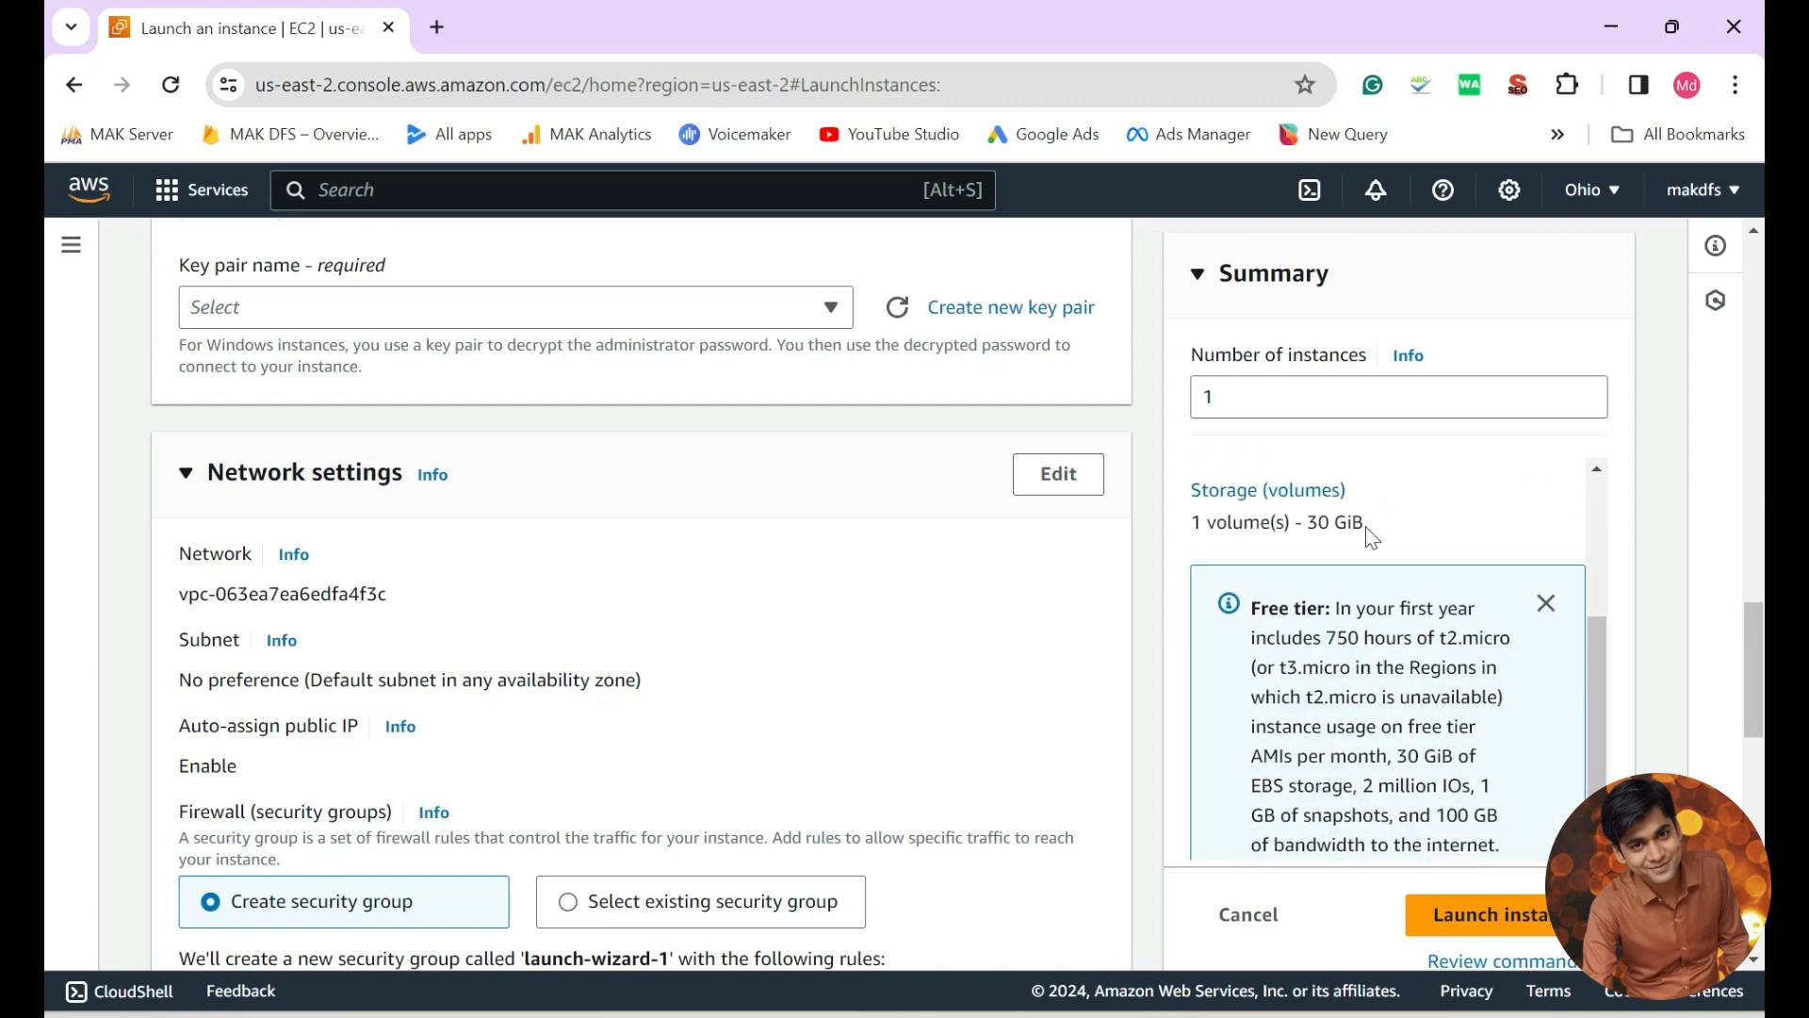
{"action": "left_click_drag", "start_coordinate": [1366, 524], "coordinate": [1318, 524]}
{"action": "scroll", "coordinate": [640, 603], "scroll_direction": "down", "scroll_amount": 3}
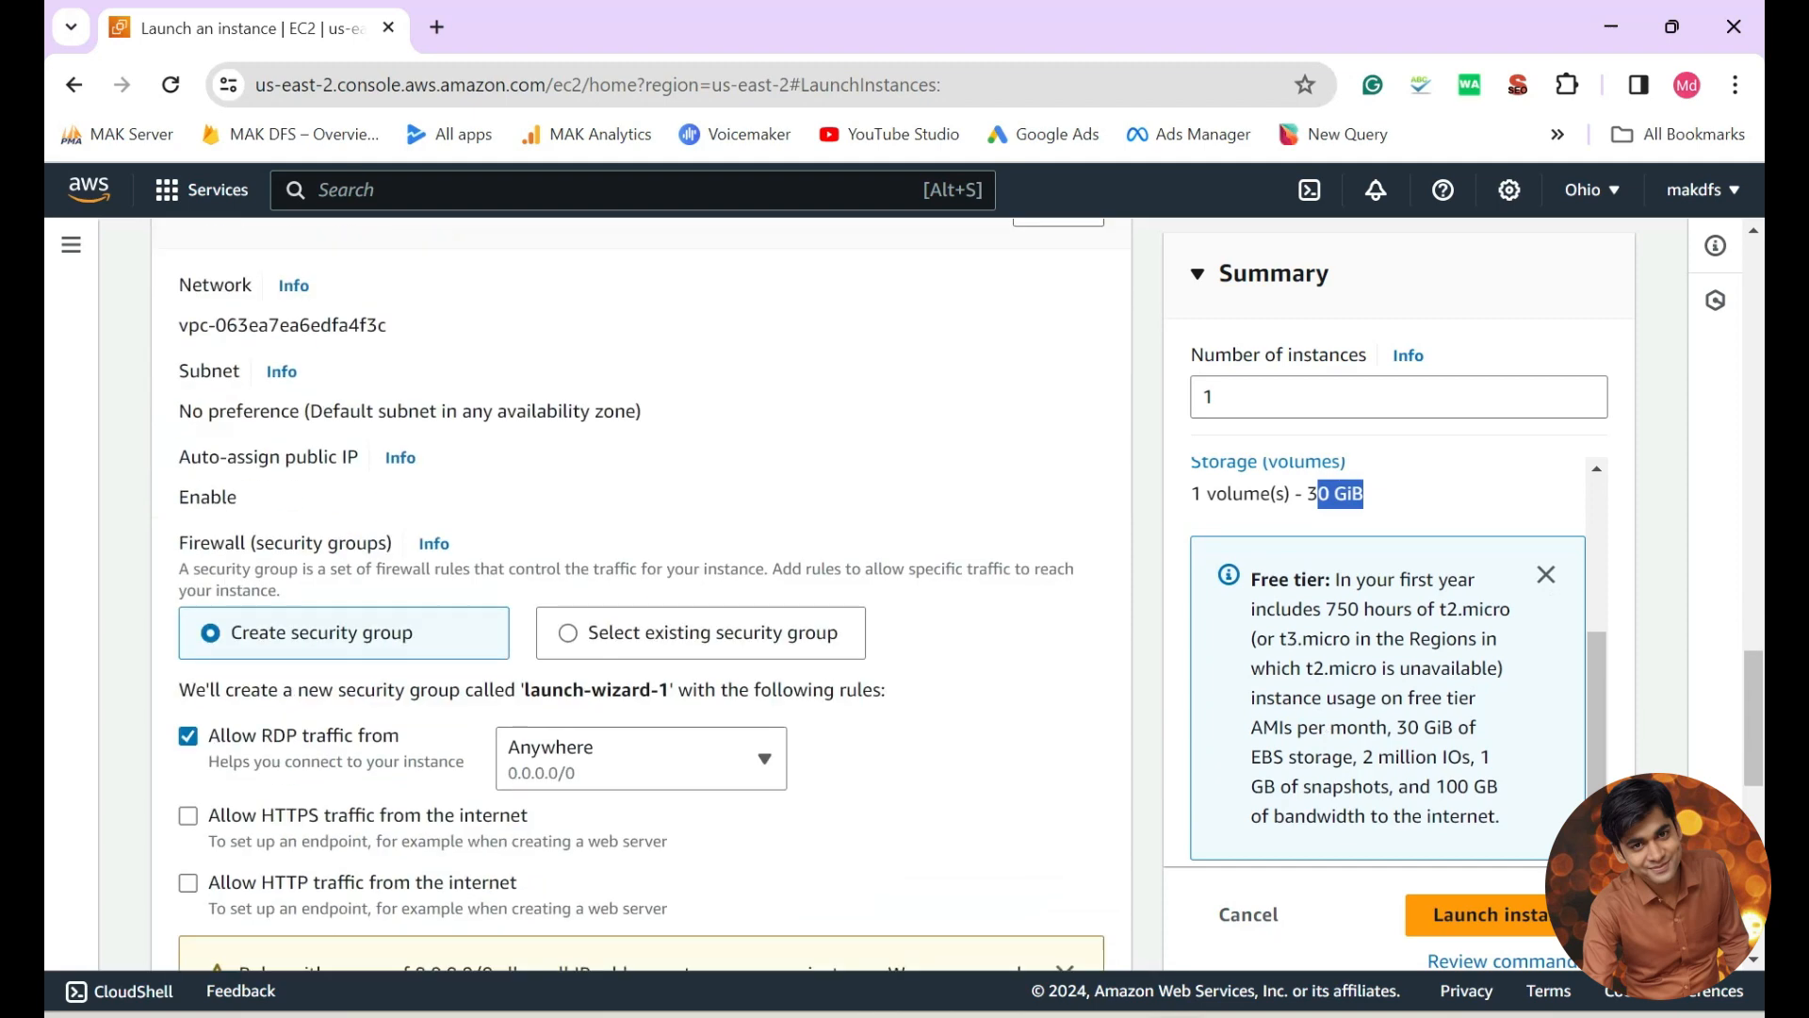
{"action": "scroll", "coordinate": [1326, 682], "scroll_direction": "up", "scroll_amount": 3}
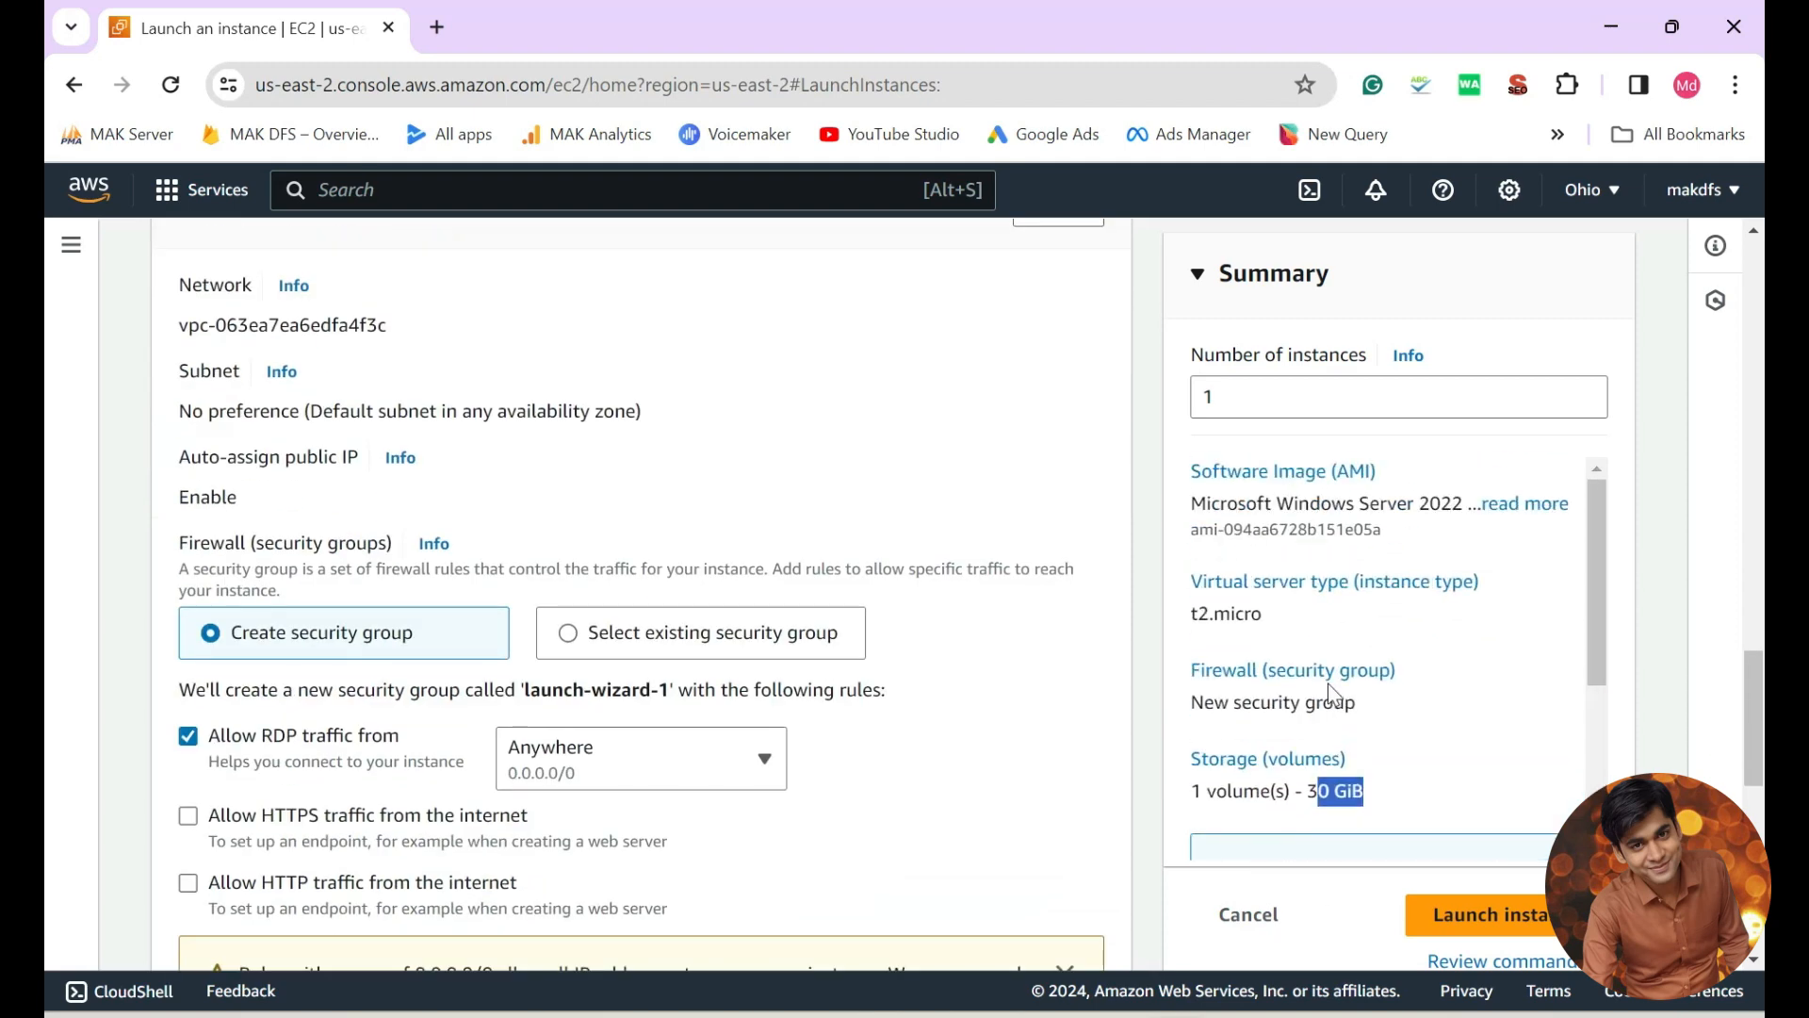
Go to the storage configuration and keep General purpose SSD (gp2) as the root volume's type.
{"action": "left_click", "coordinate": [1266, 759]}
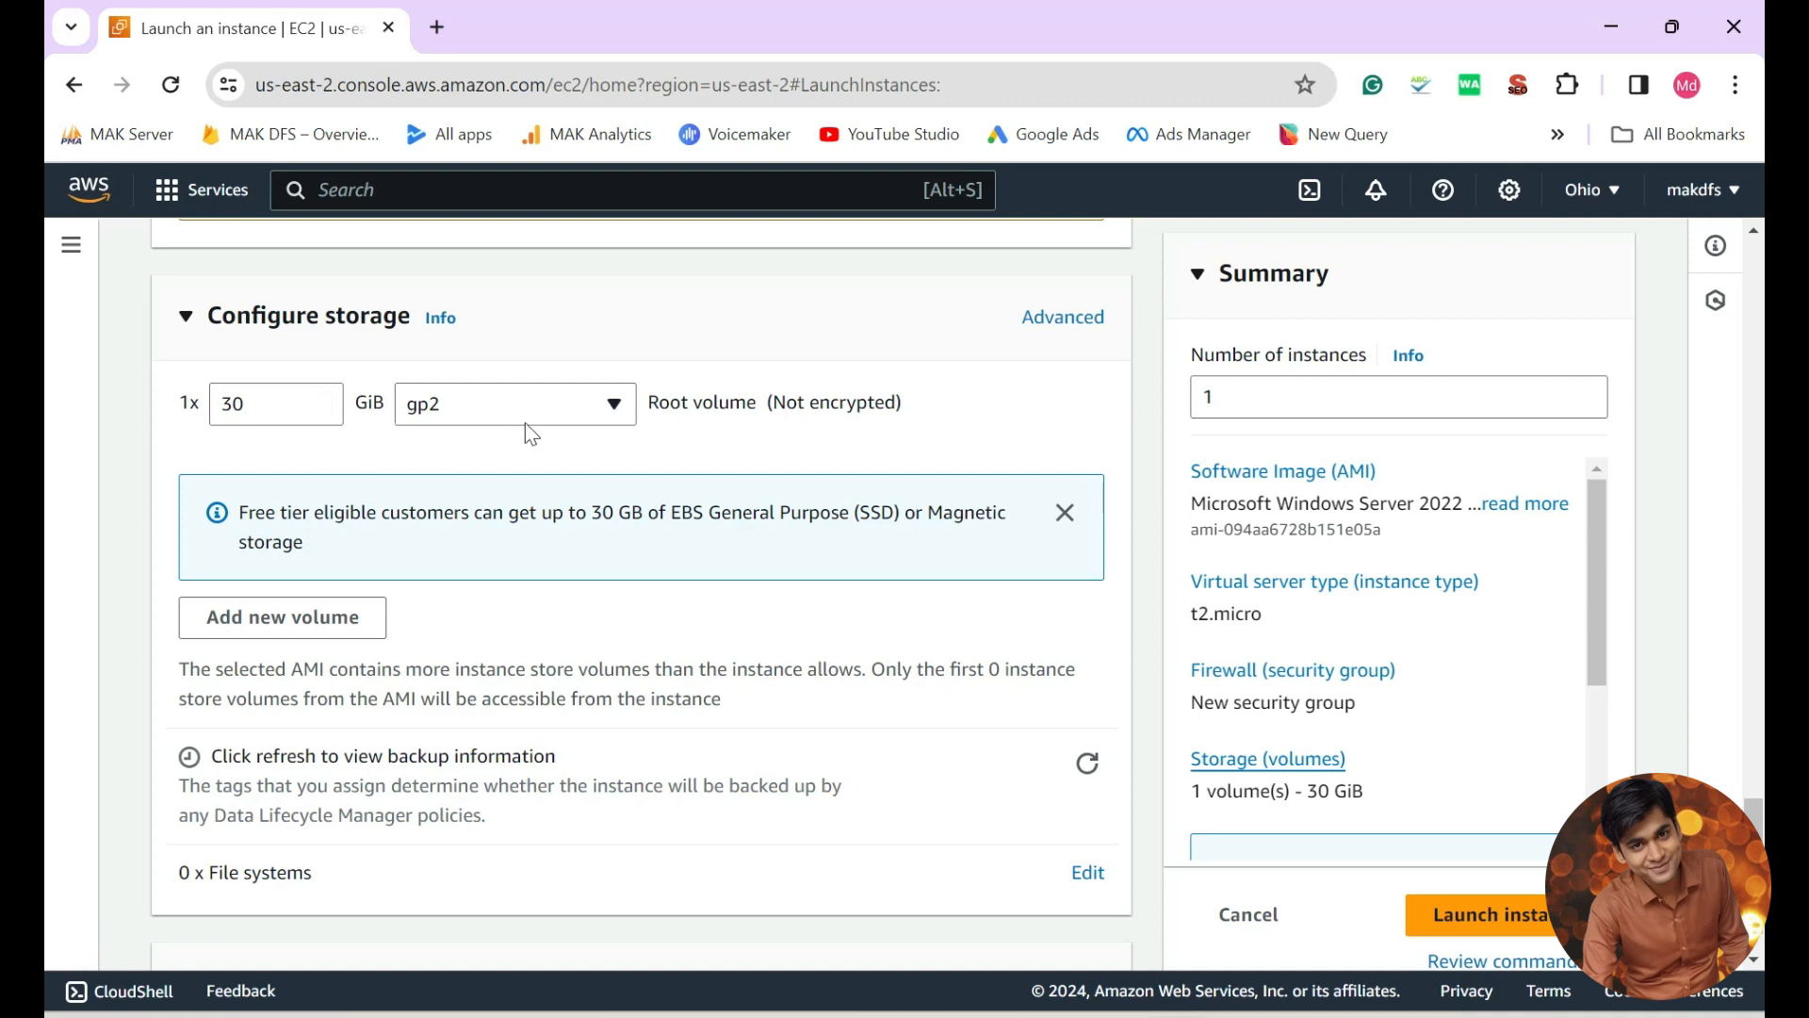
{"action": "left_click", "coordinate": [630, 414]}
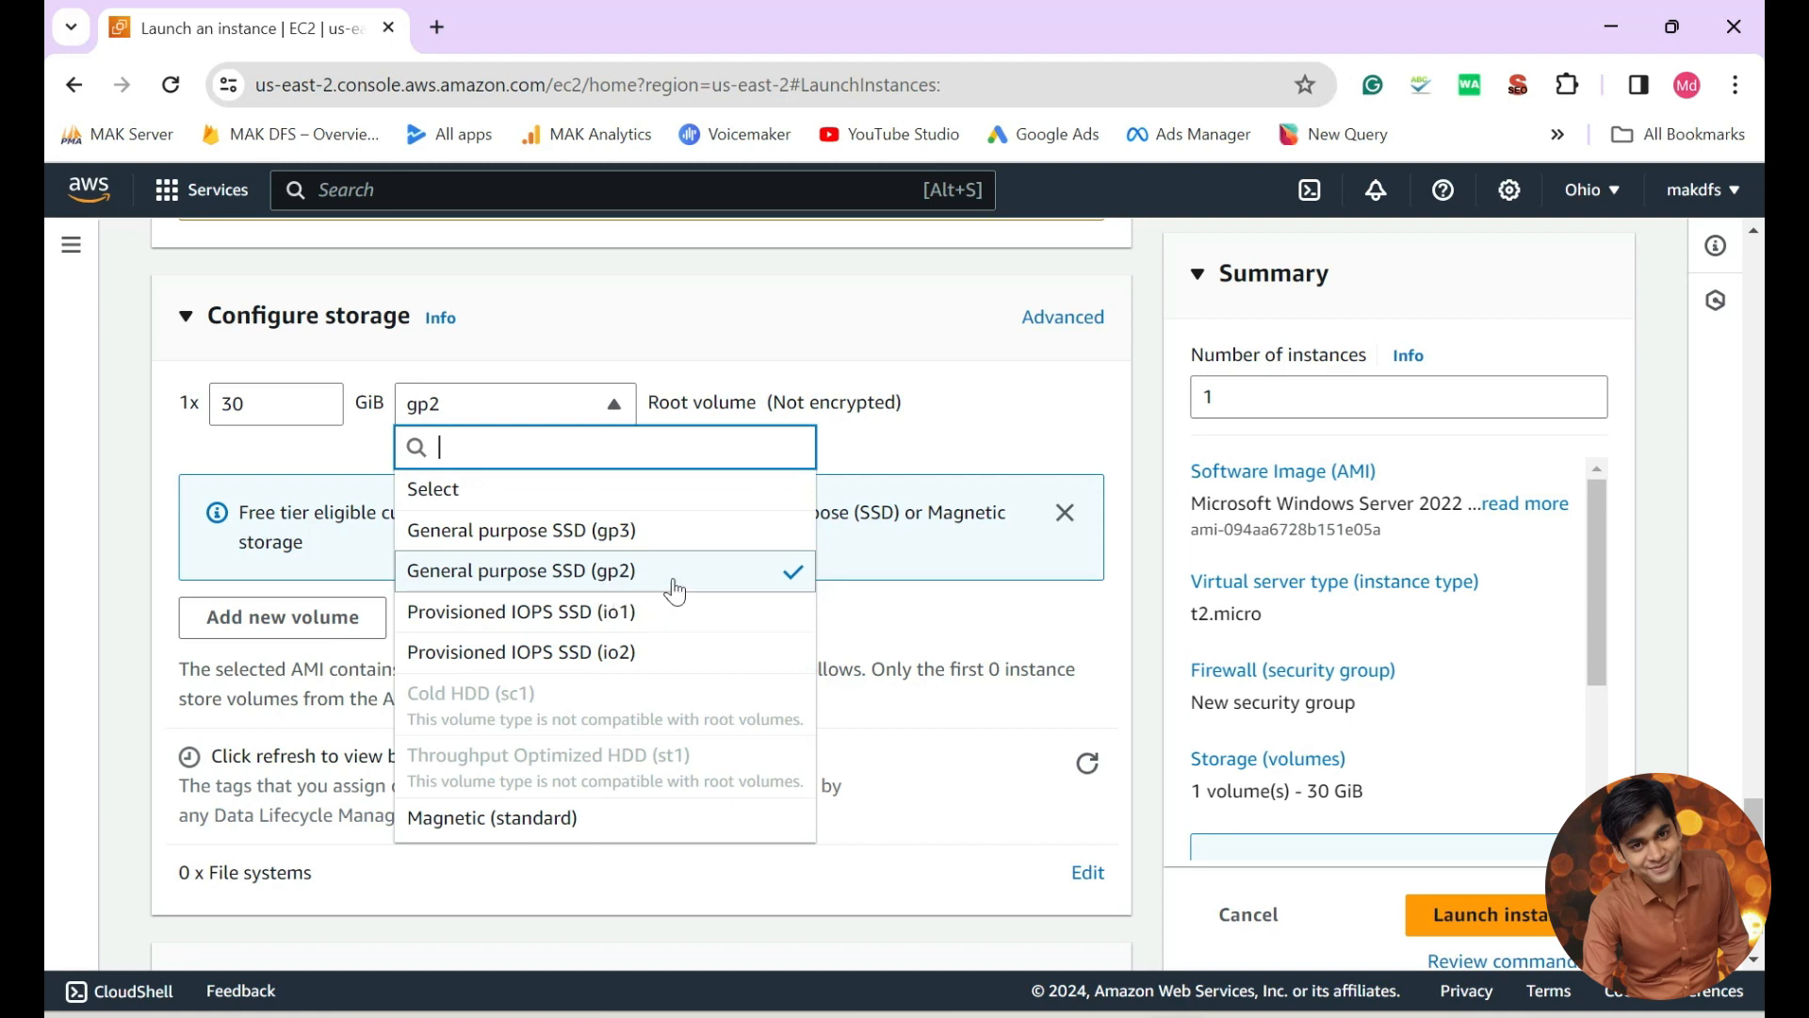
{"action": "left_click", "coordinate": [604, 592]}
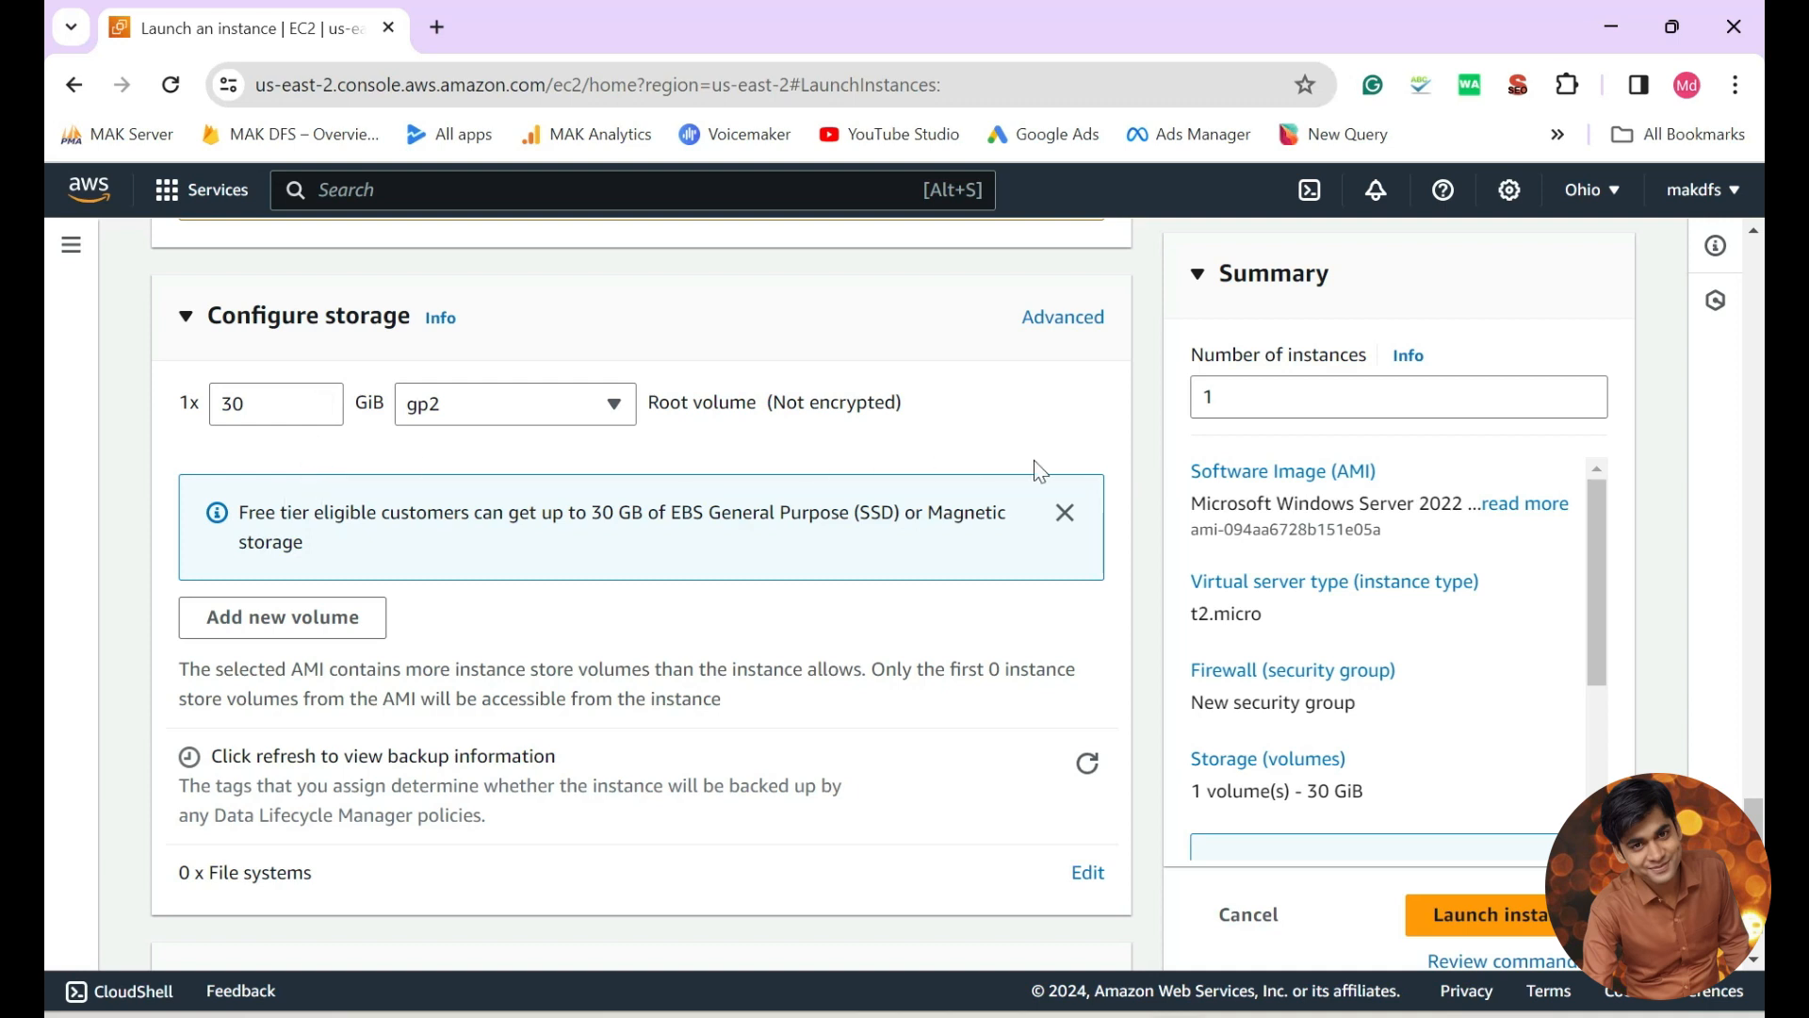
Look back over the firewall settings and check which key pairs are available for the instance login.
{"action": "scroll", "coordinate": [799, 573], "scroll_direction": "down", "scroll_amount": 1}
{"action": "scroll", "coordinate": [743, 552], "scroll_direction": "up", "scroll_amount": 5}
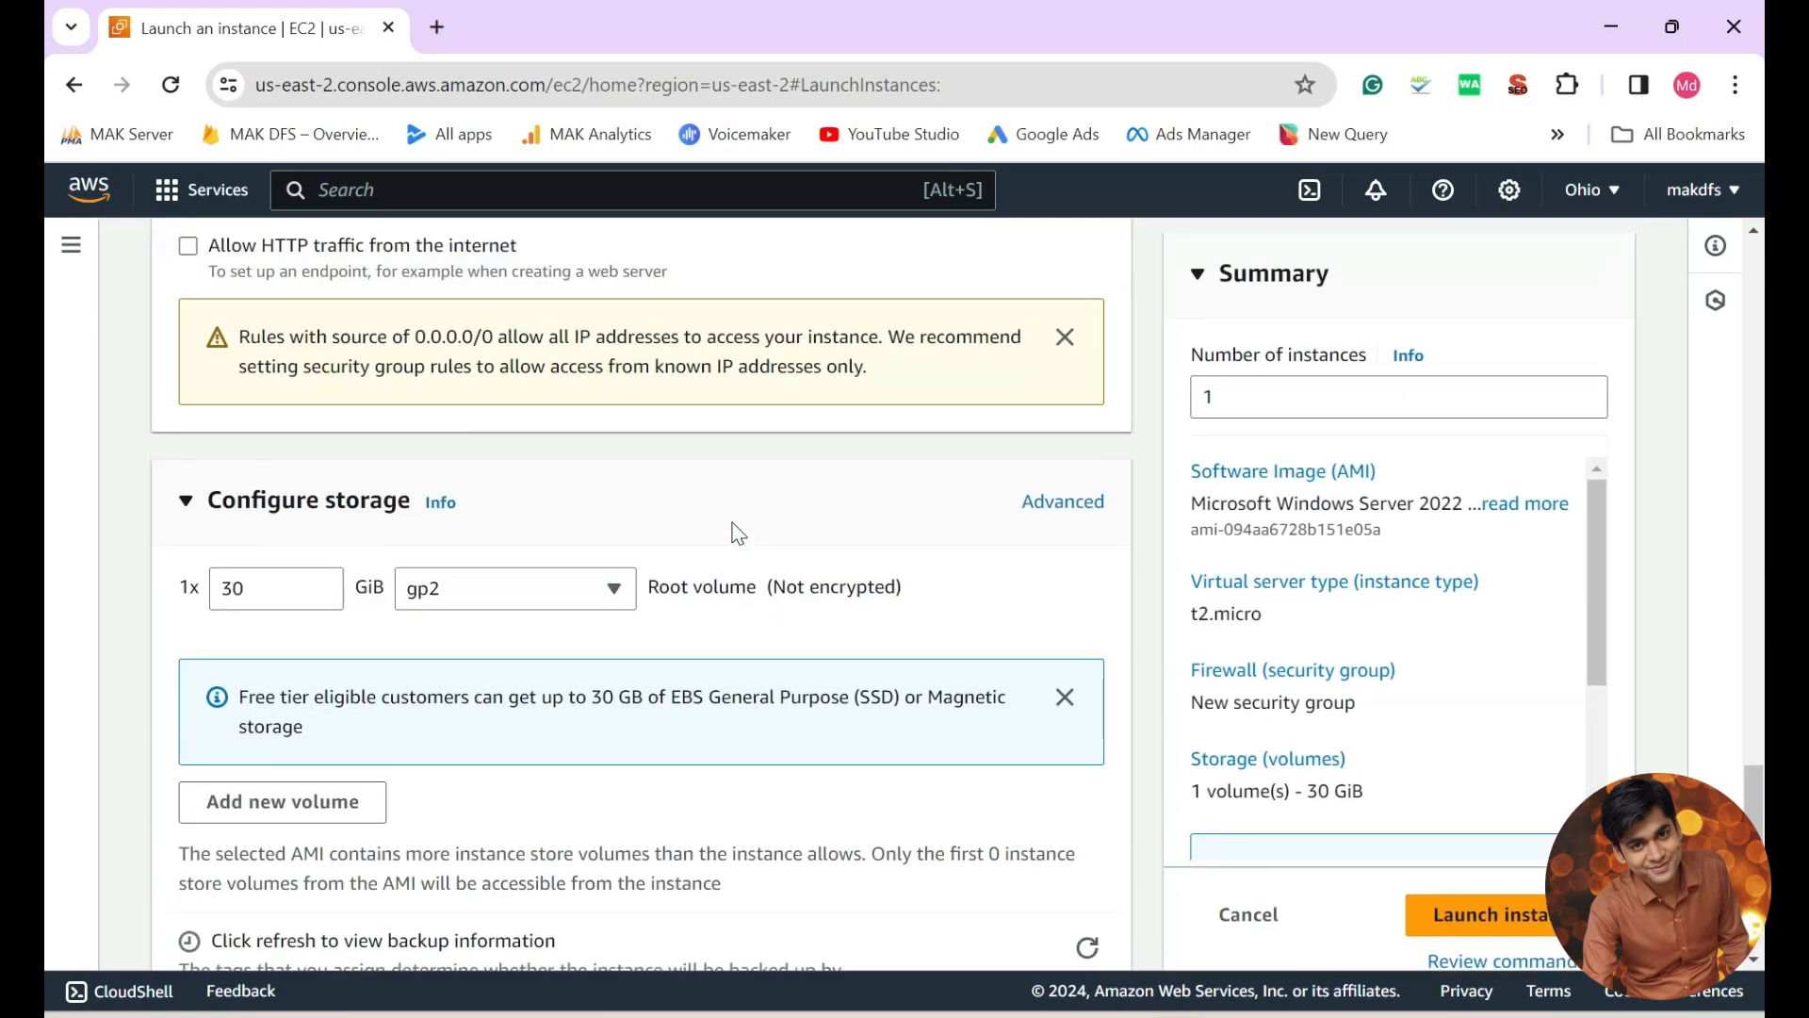
{"action": "scroll", "coordinate": [453, 533], "scroll_direction": "up", "scroll_amount": 3}
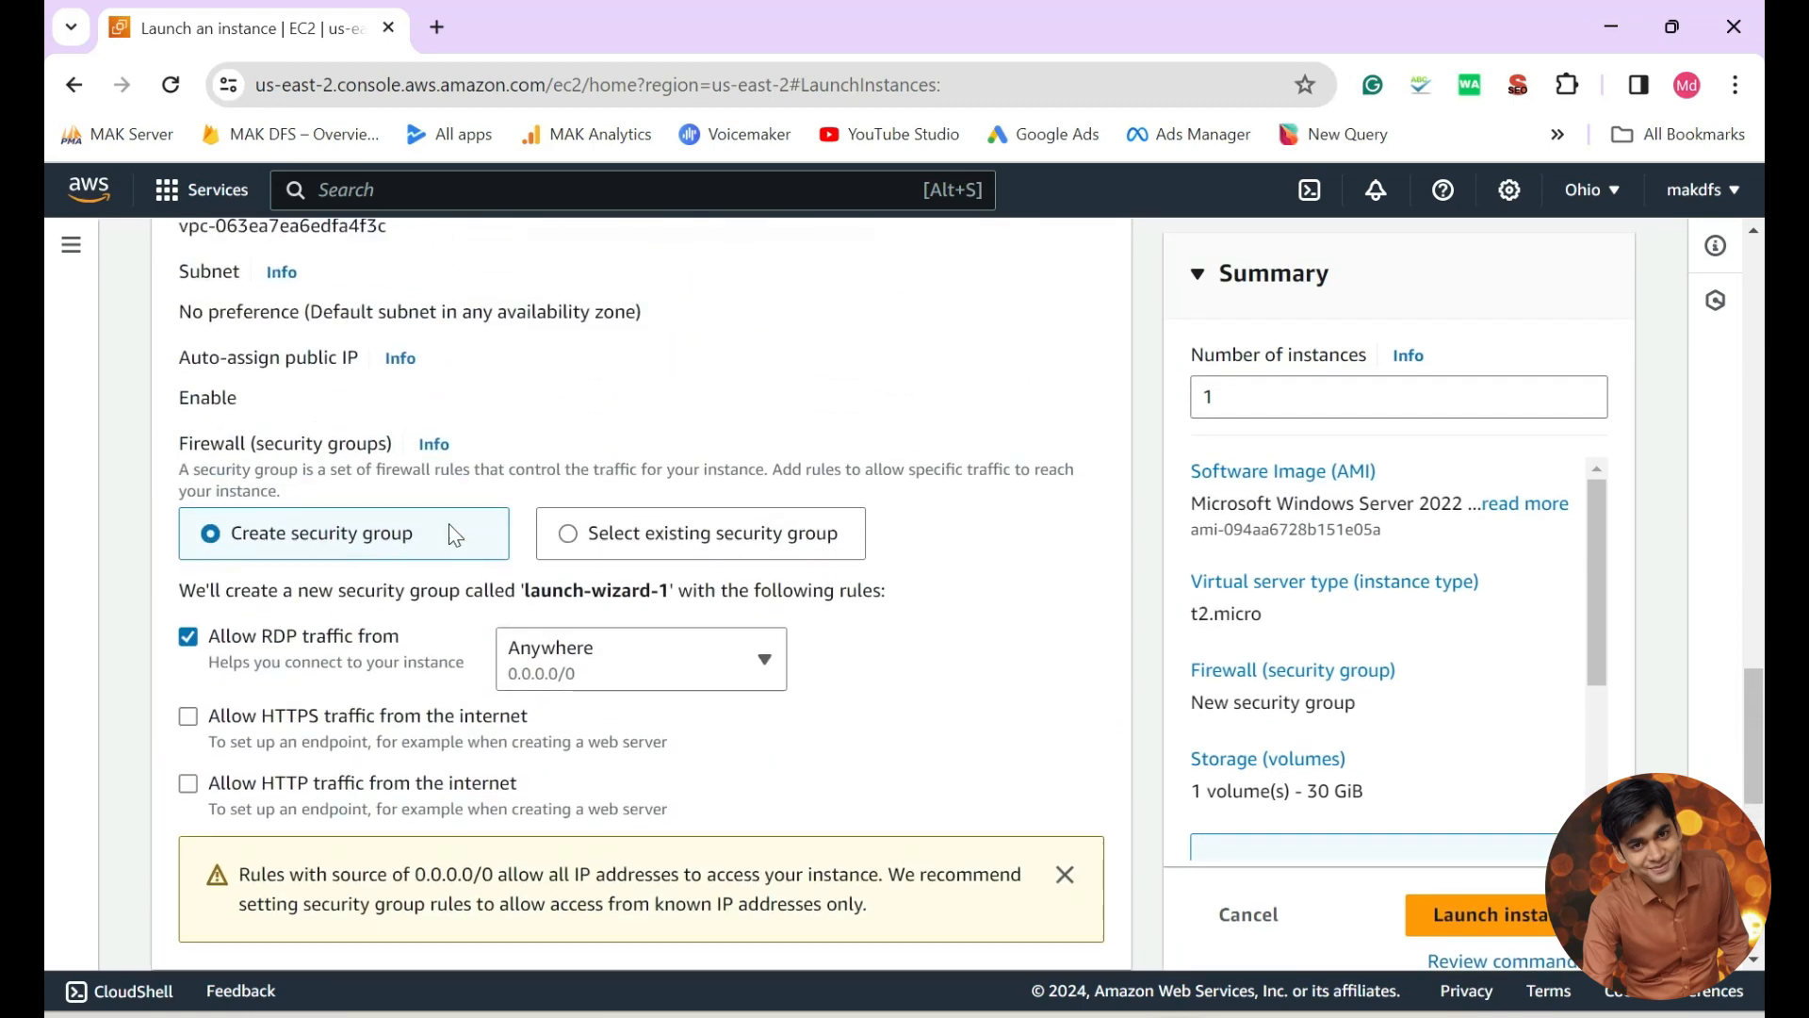
{"action": "scroll", "coordinate": [461, 565], "scroll_direction": "down", "scroll_amount": 1}
{"action": "scroll", "coordinate": [462, 569], "scroll_direction": "up", "scroll_amount": 6}
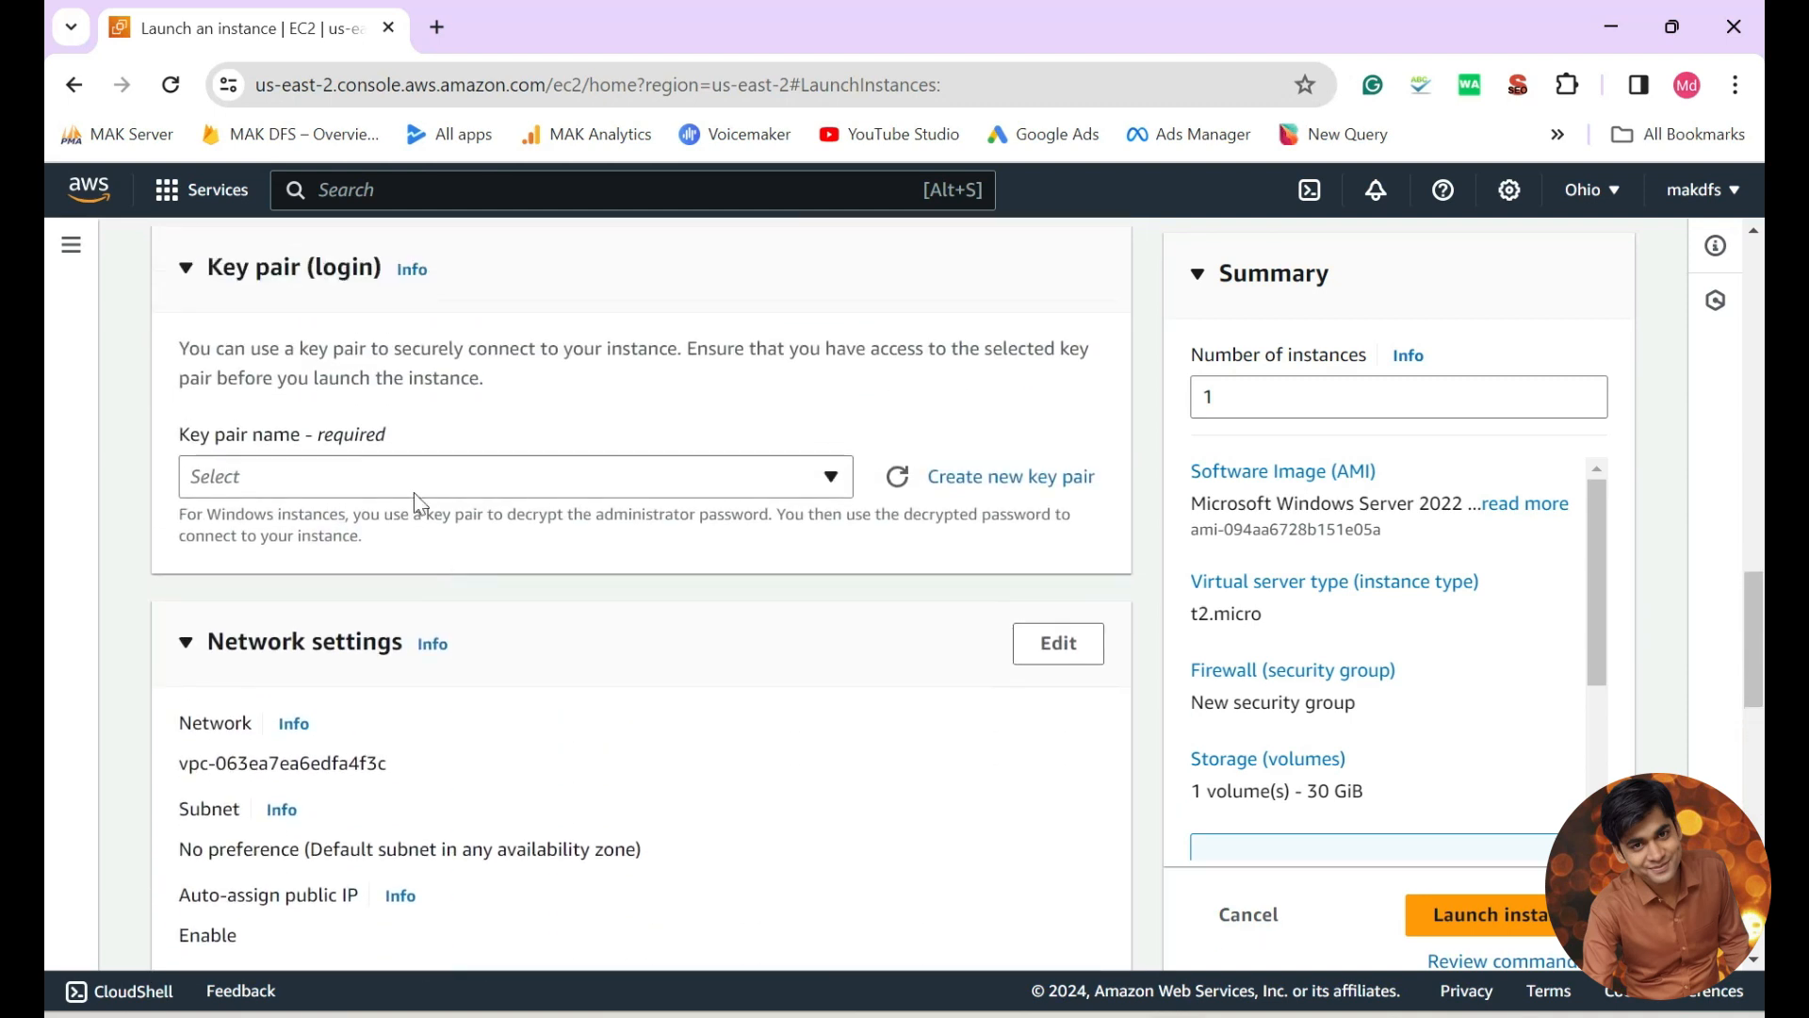
{"action": "left_click", "coordinate": [640, 474]}
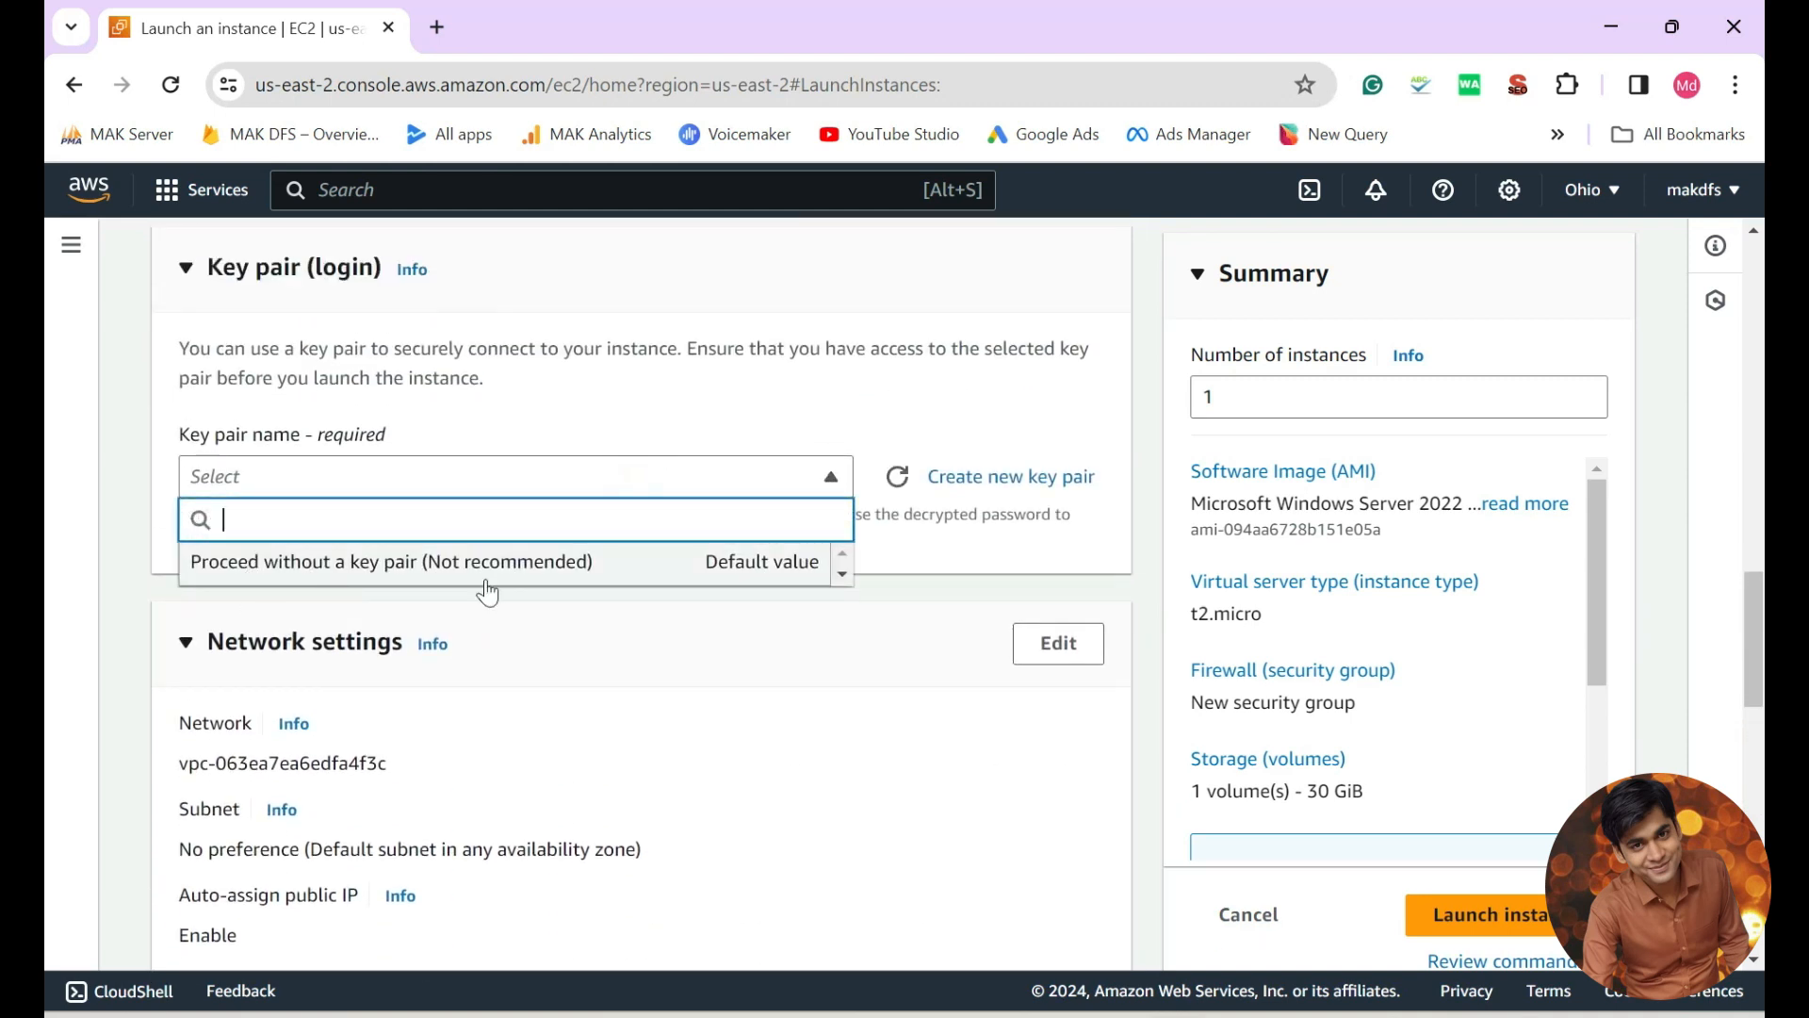
{"action": "left_click", "coordinate": [910, 602]}
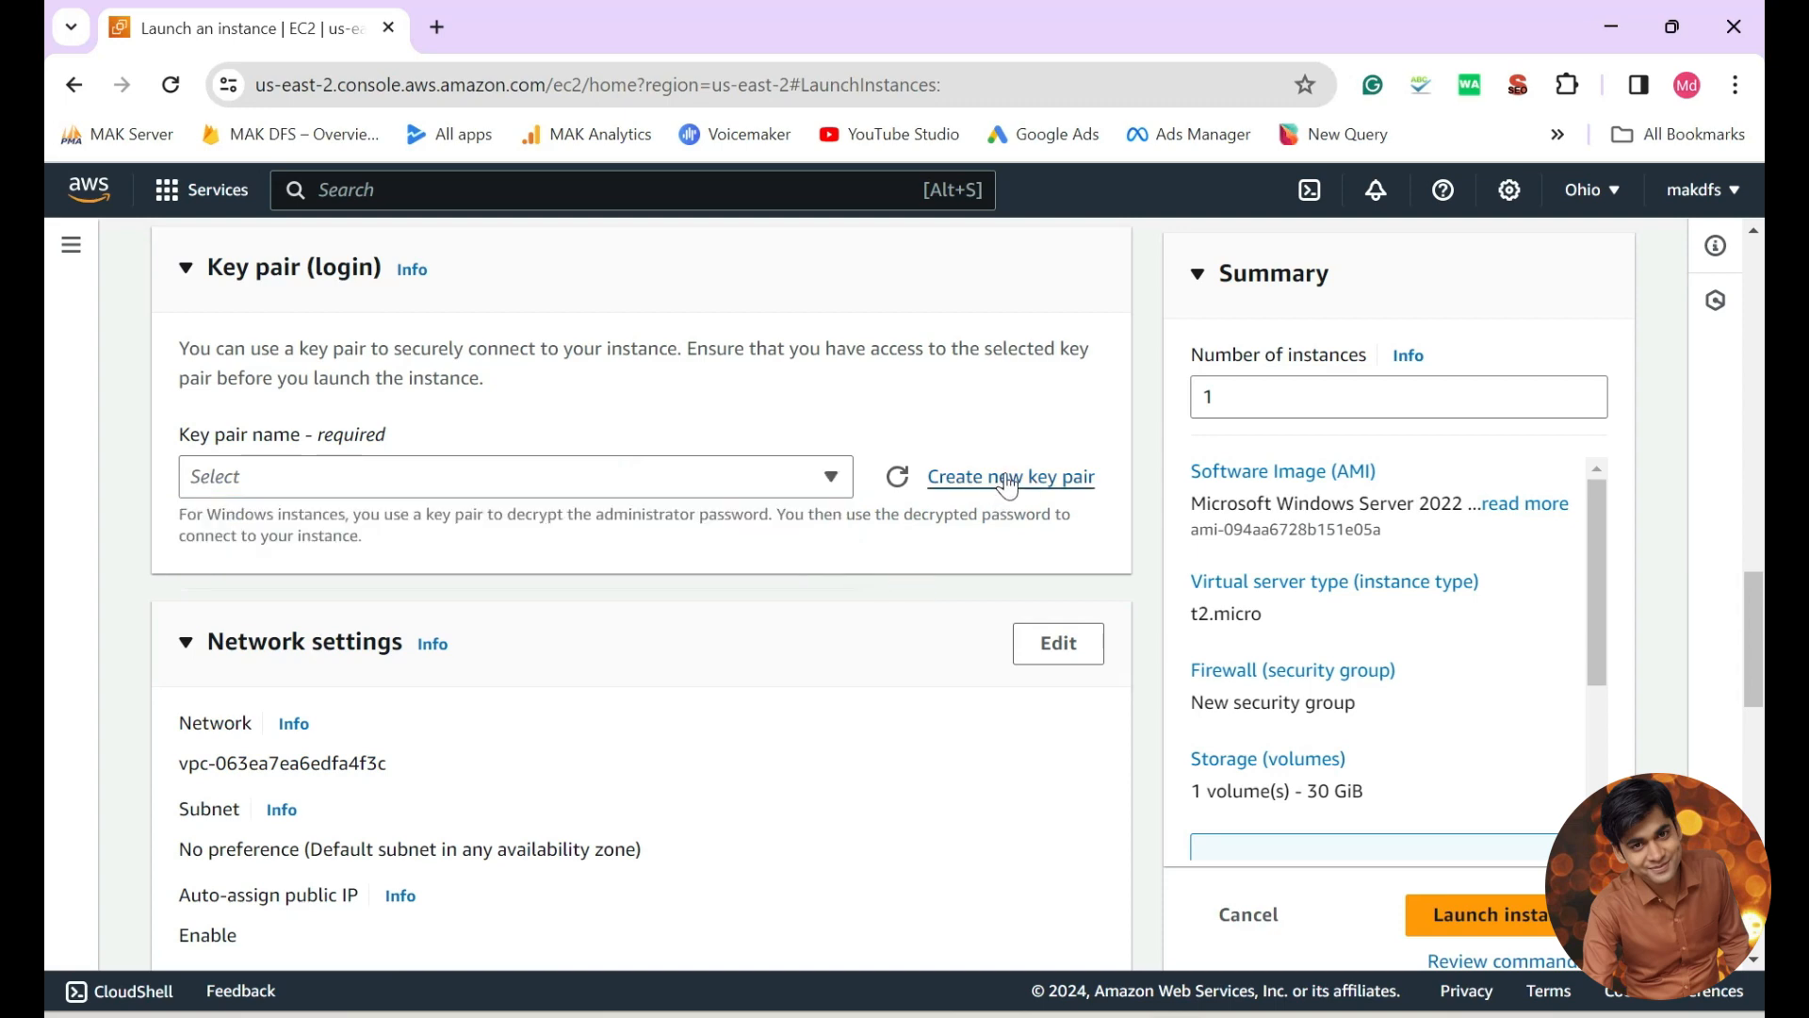
Create a new RSA key pair named makdfs with the .pem private key file format.
{"action": "left_click", "coordinate": [985, 481]}
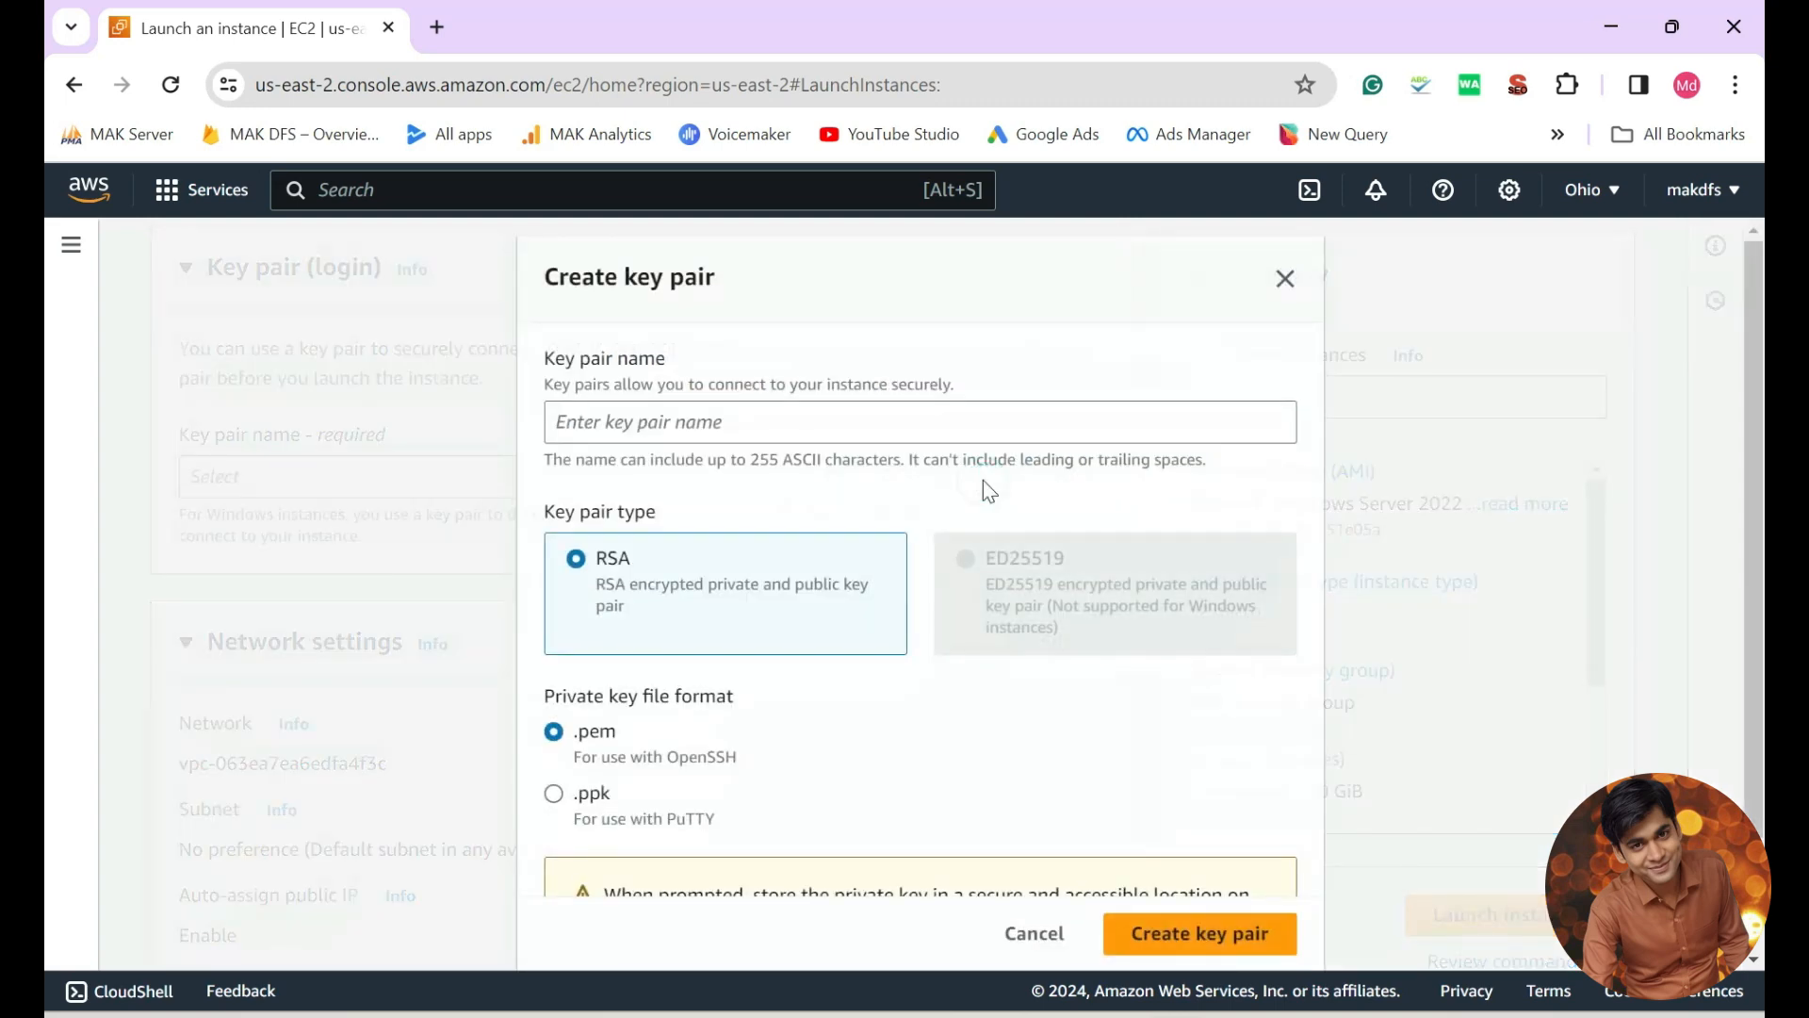
{"action": "left_click", "coordinate": [817, 408]}
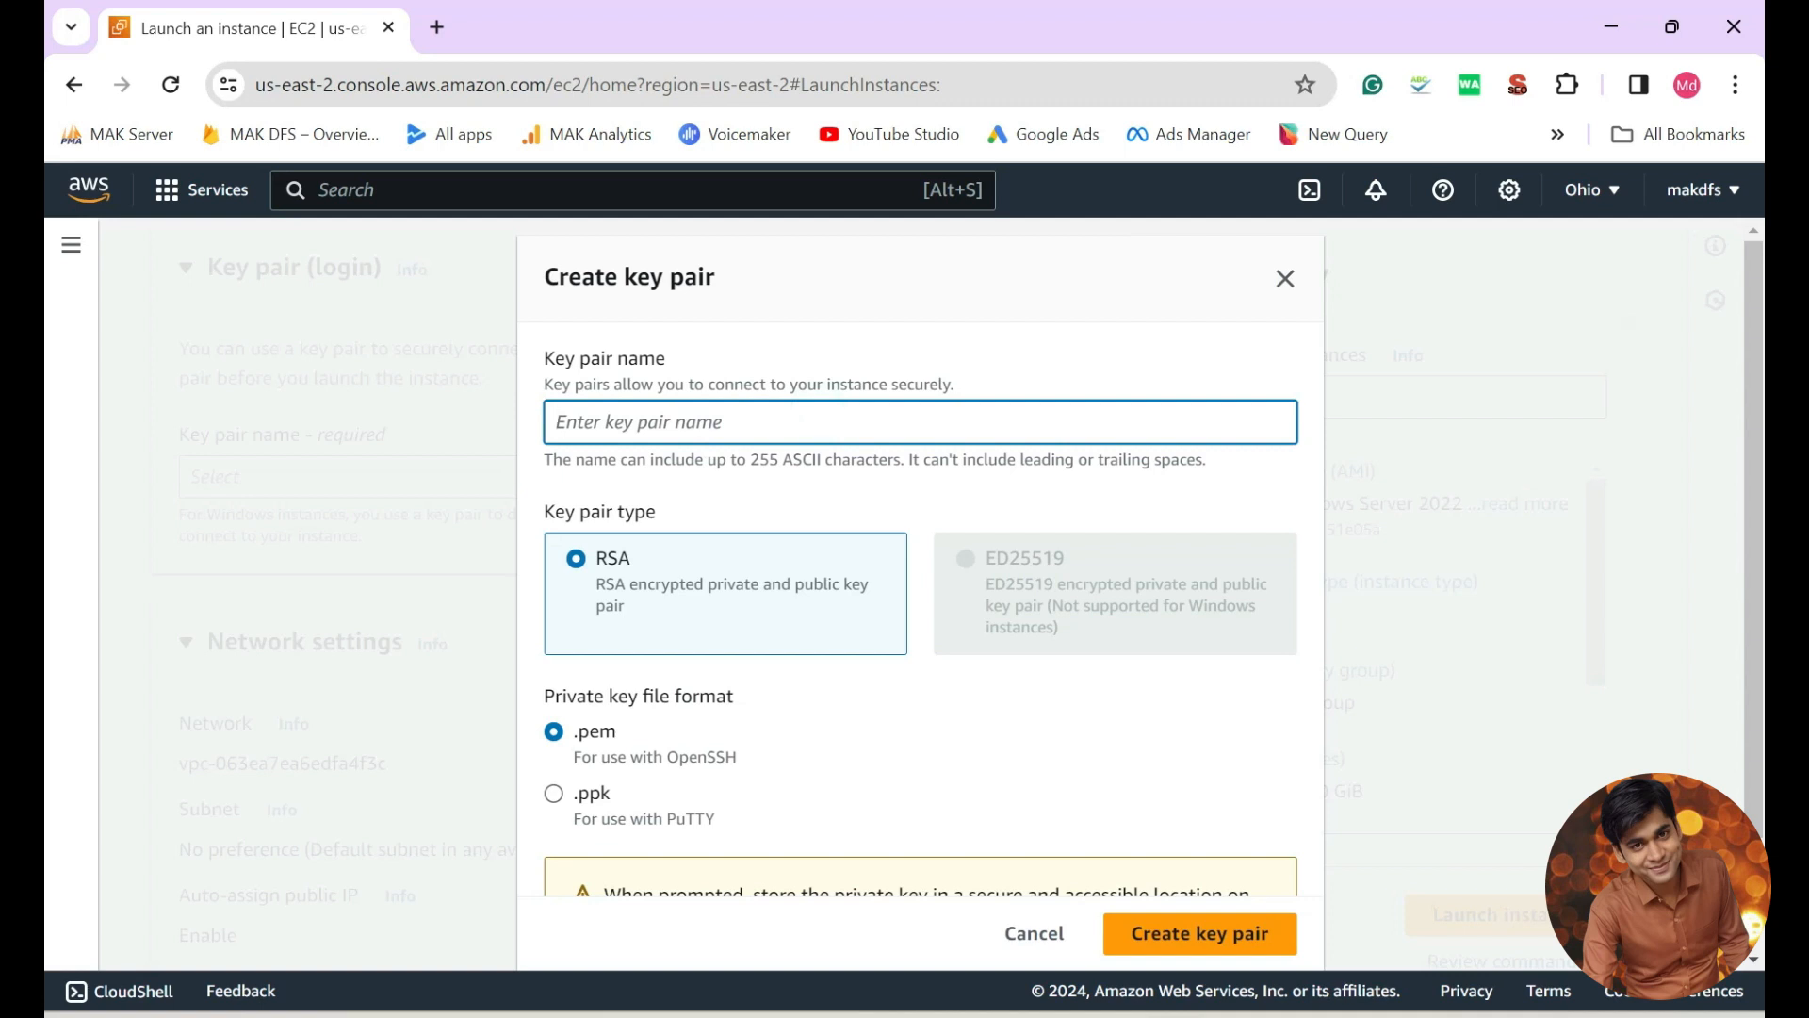
{"action": "type", "text": "makdfs"}
{"action": "scroll", "coordinate": [929, 485], "scroll_direction": "down", "scroll_amount": 2}
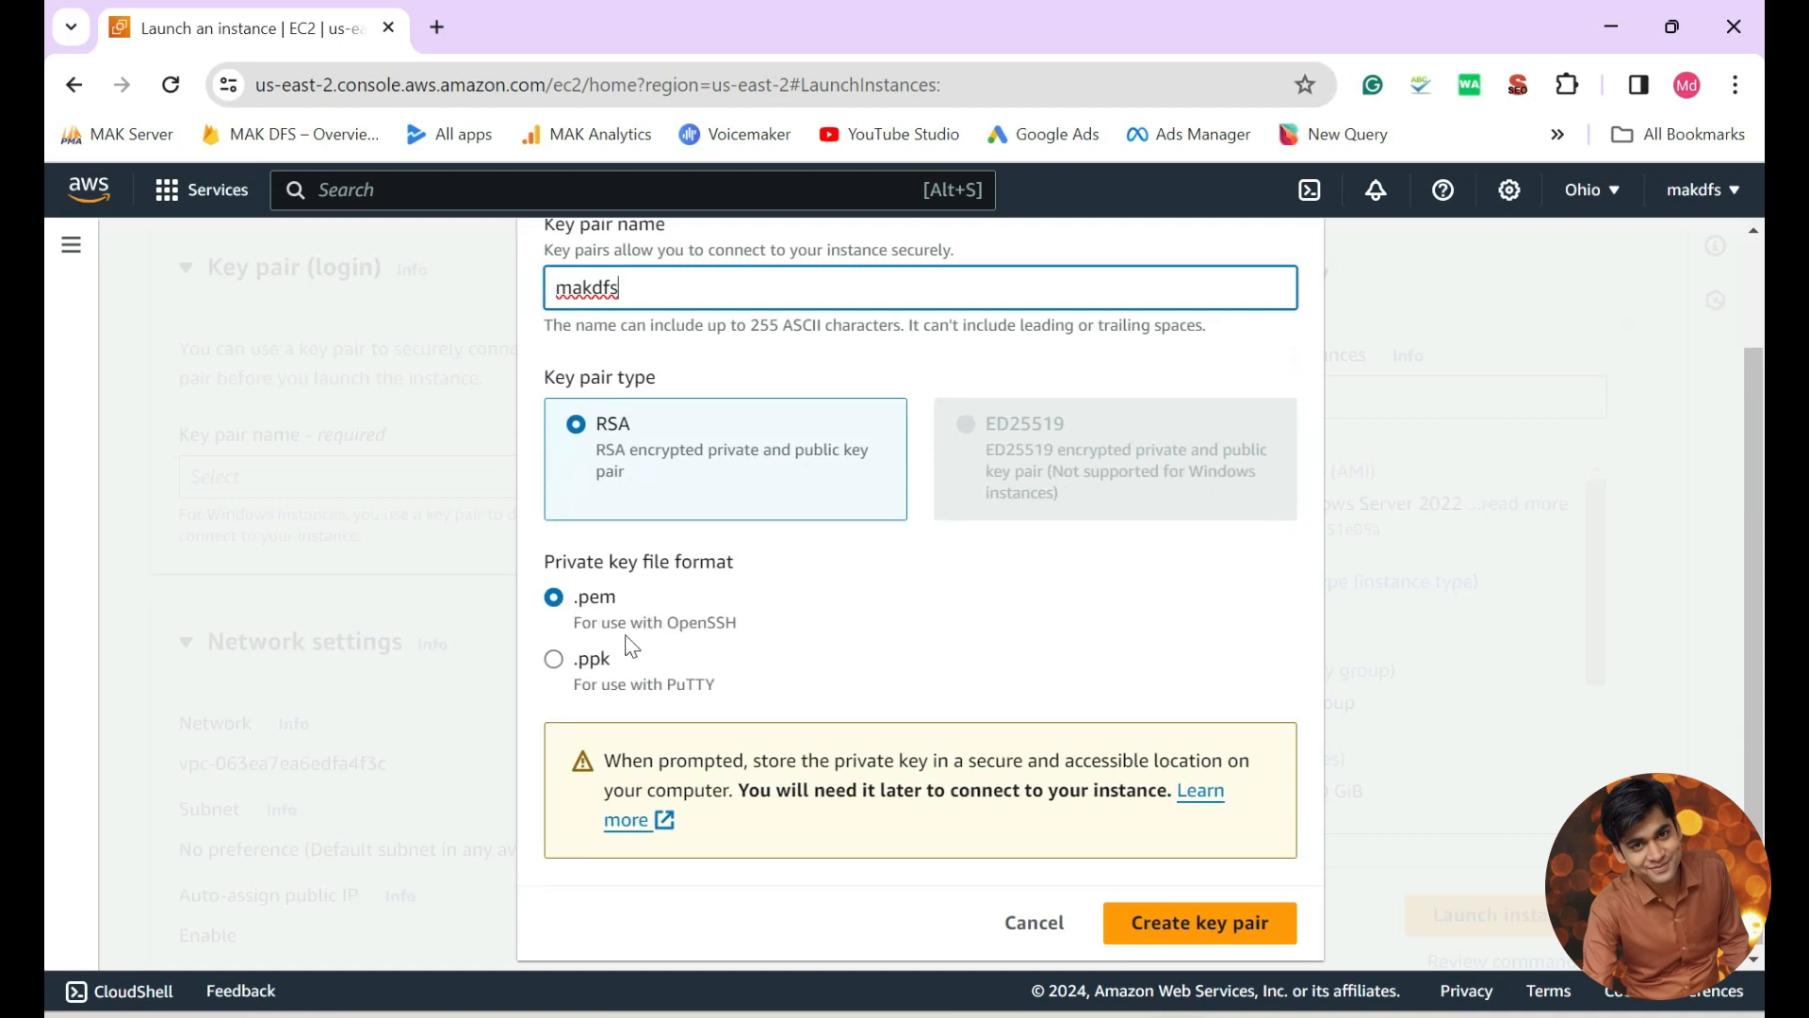
{"action": "left_click", "coordinate": [1203, 937]}
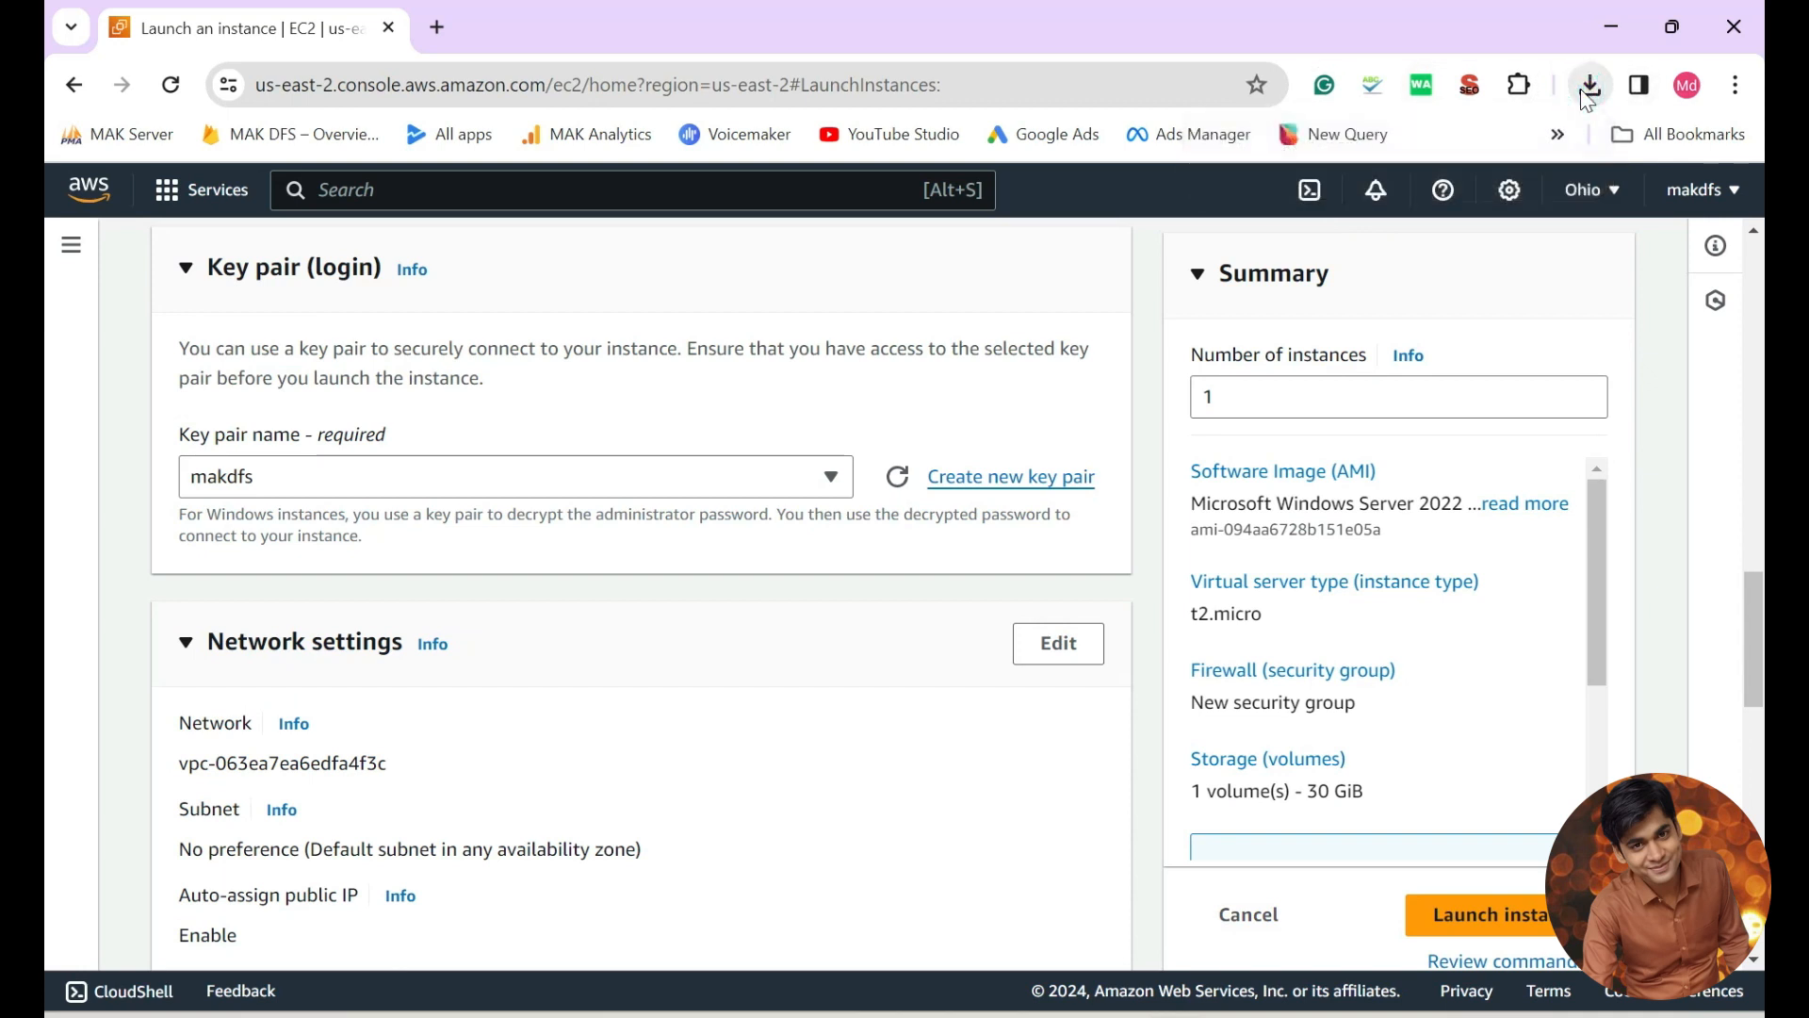
Check the downloaded makdfs.pem file and keep makdfs as the instance's key pair.
{"action": "left_click", "coordinate": [1590, 86]}
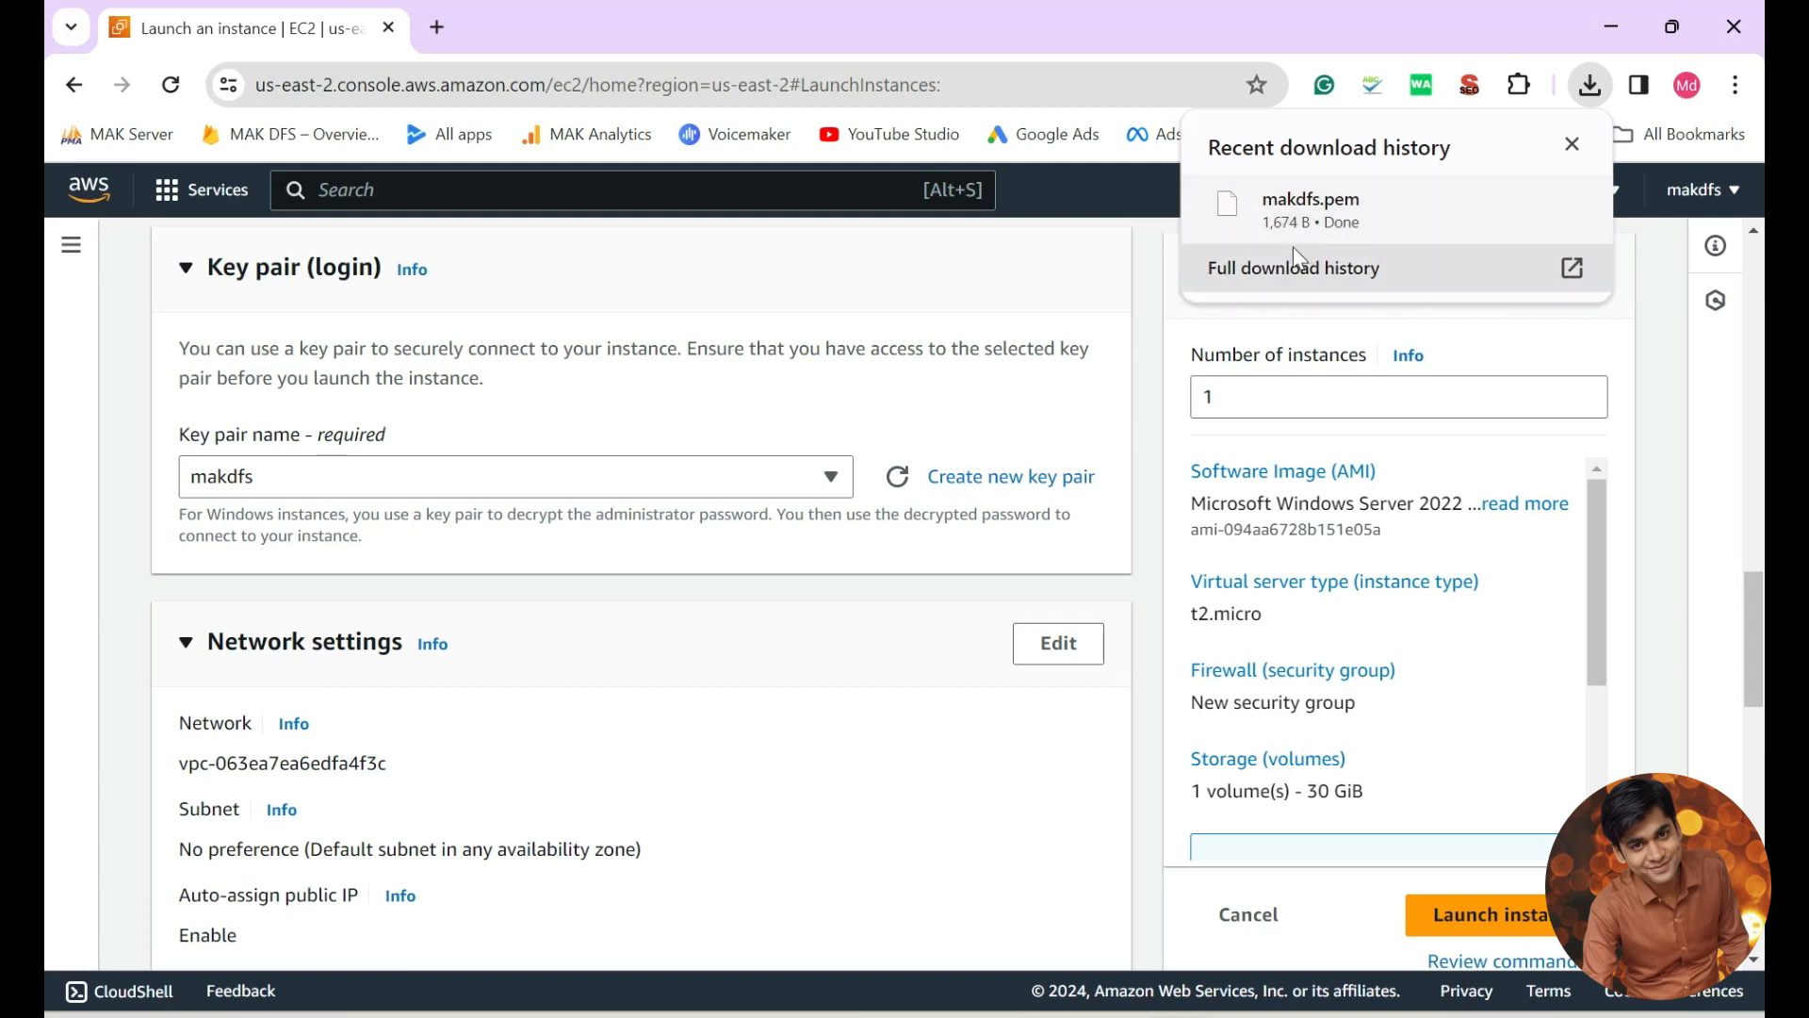
{"action": "left_click", "coordinate": [1144, 283]}
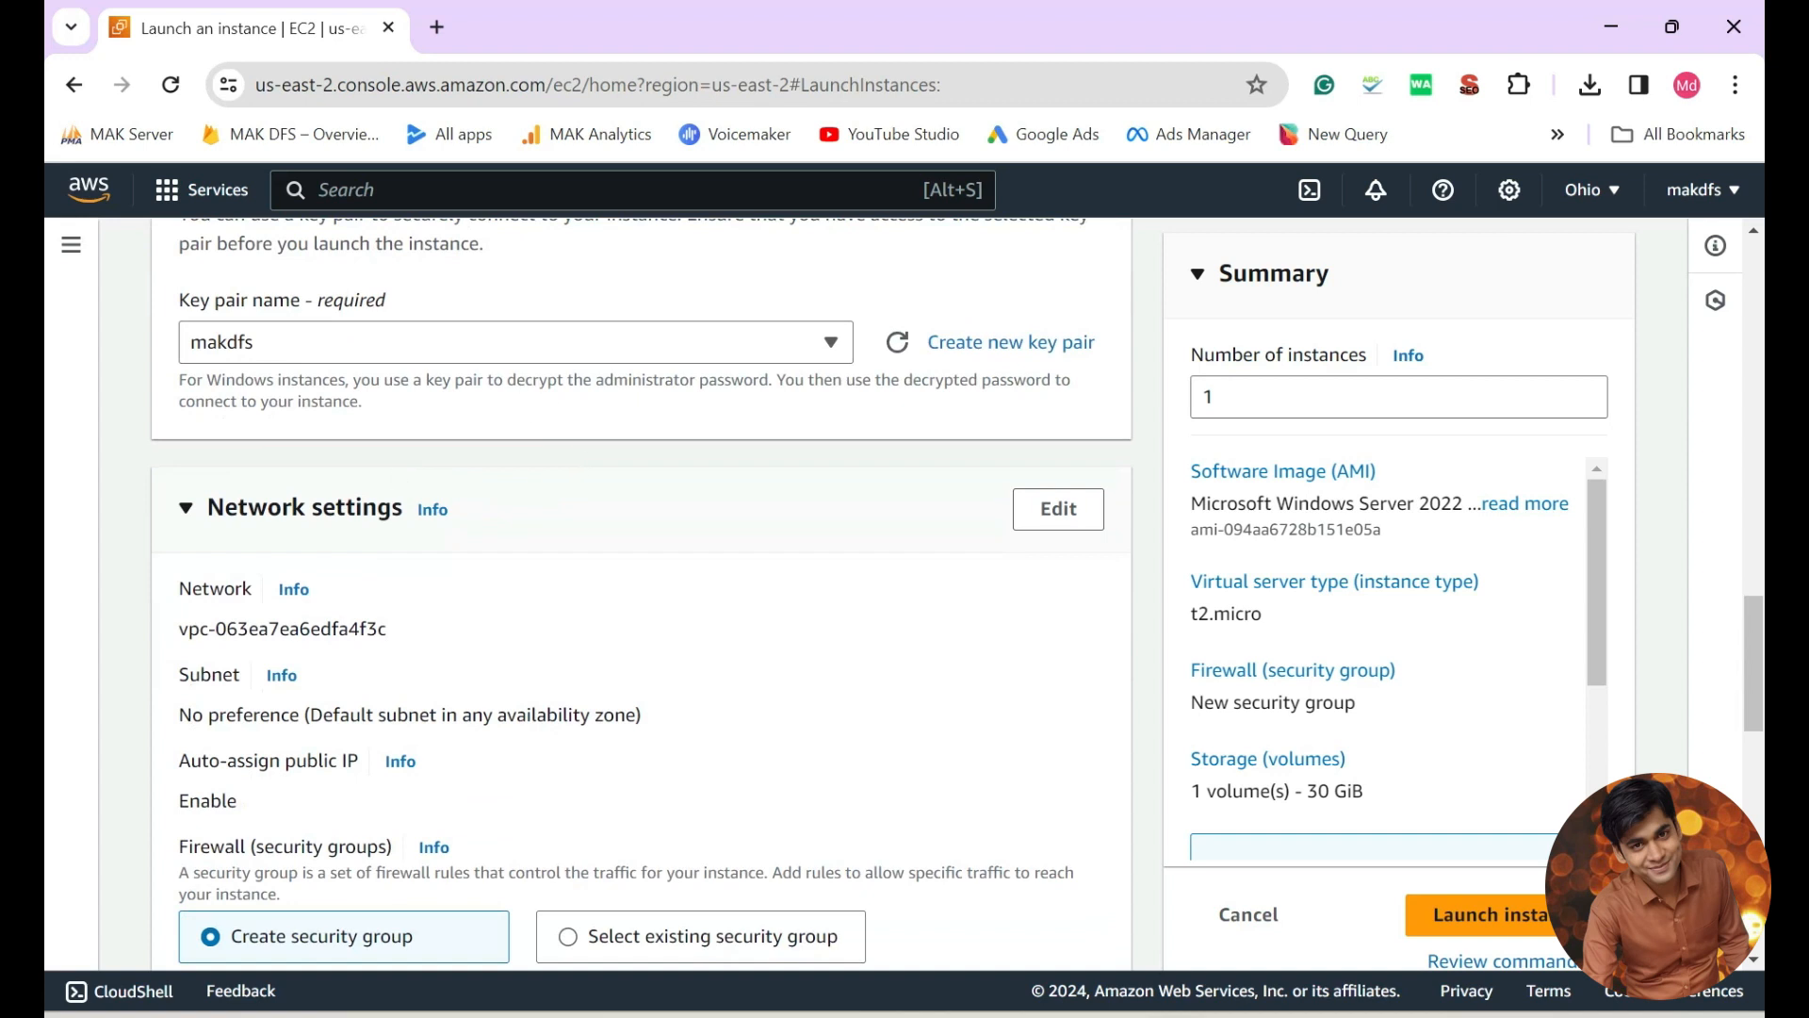
{"action": "left_click", "coordinate": [339, 350]}
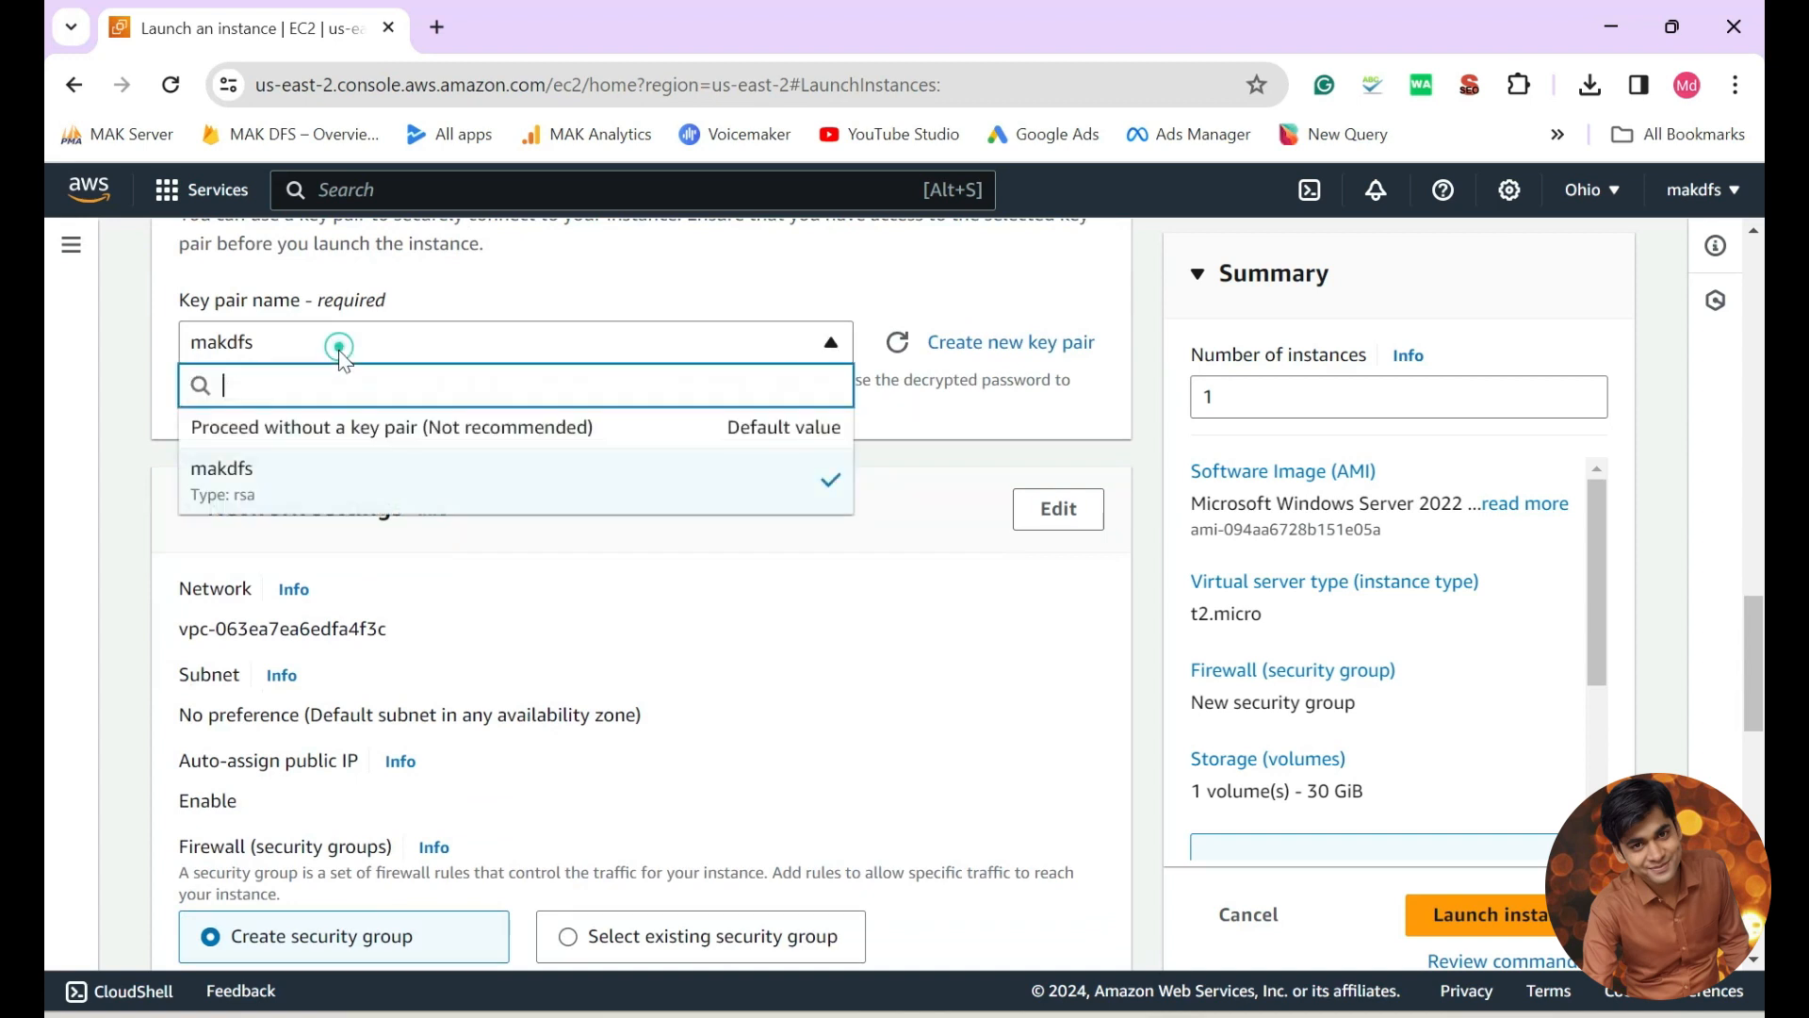
{"action": "left_click", "coordinate": [417, 496]}
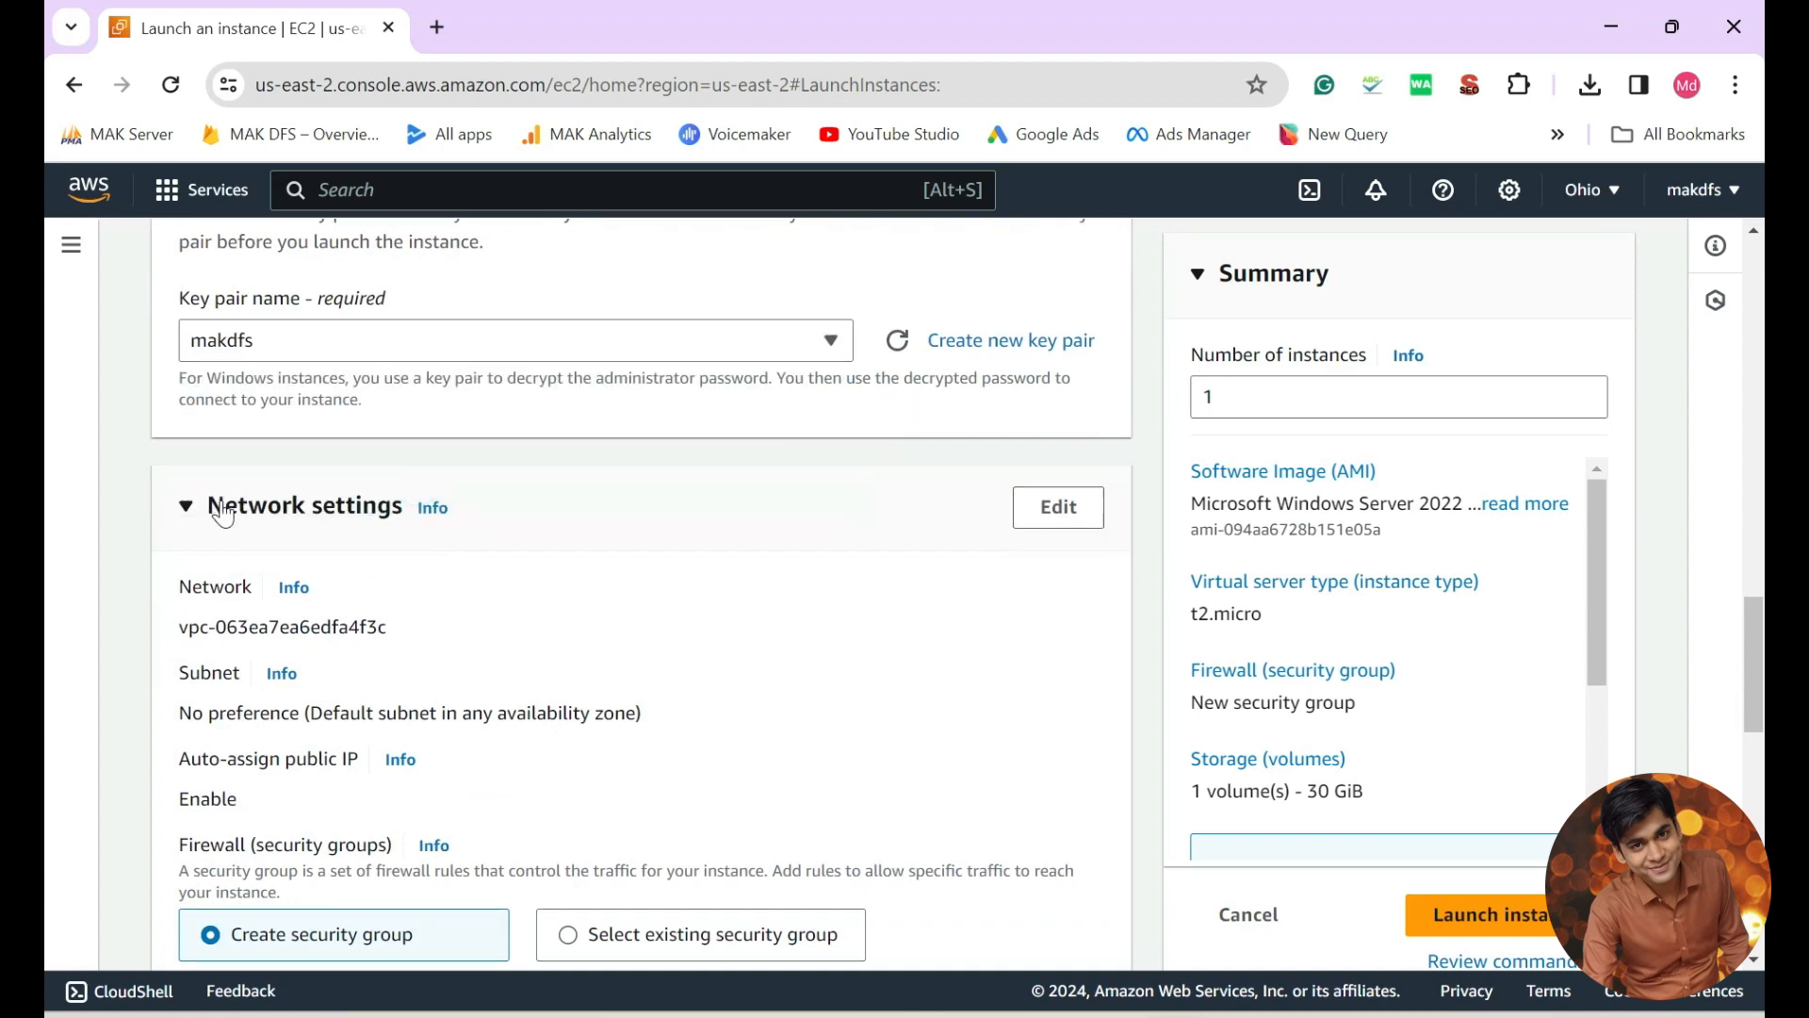
Keep RDP traffic allowed from Anywhere (0.0.0.0/0) in the new security group's rules.
{"action": "scroll", "coordinate": [210, 509], "scroll_direction": "down", "scroll_amount": 5}
{"action": "scroll", "coordinate": [184, 524], "scroll_direction": "down", "scroll_amount": 1}
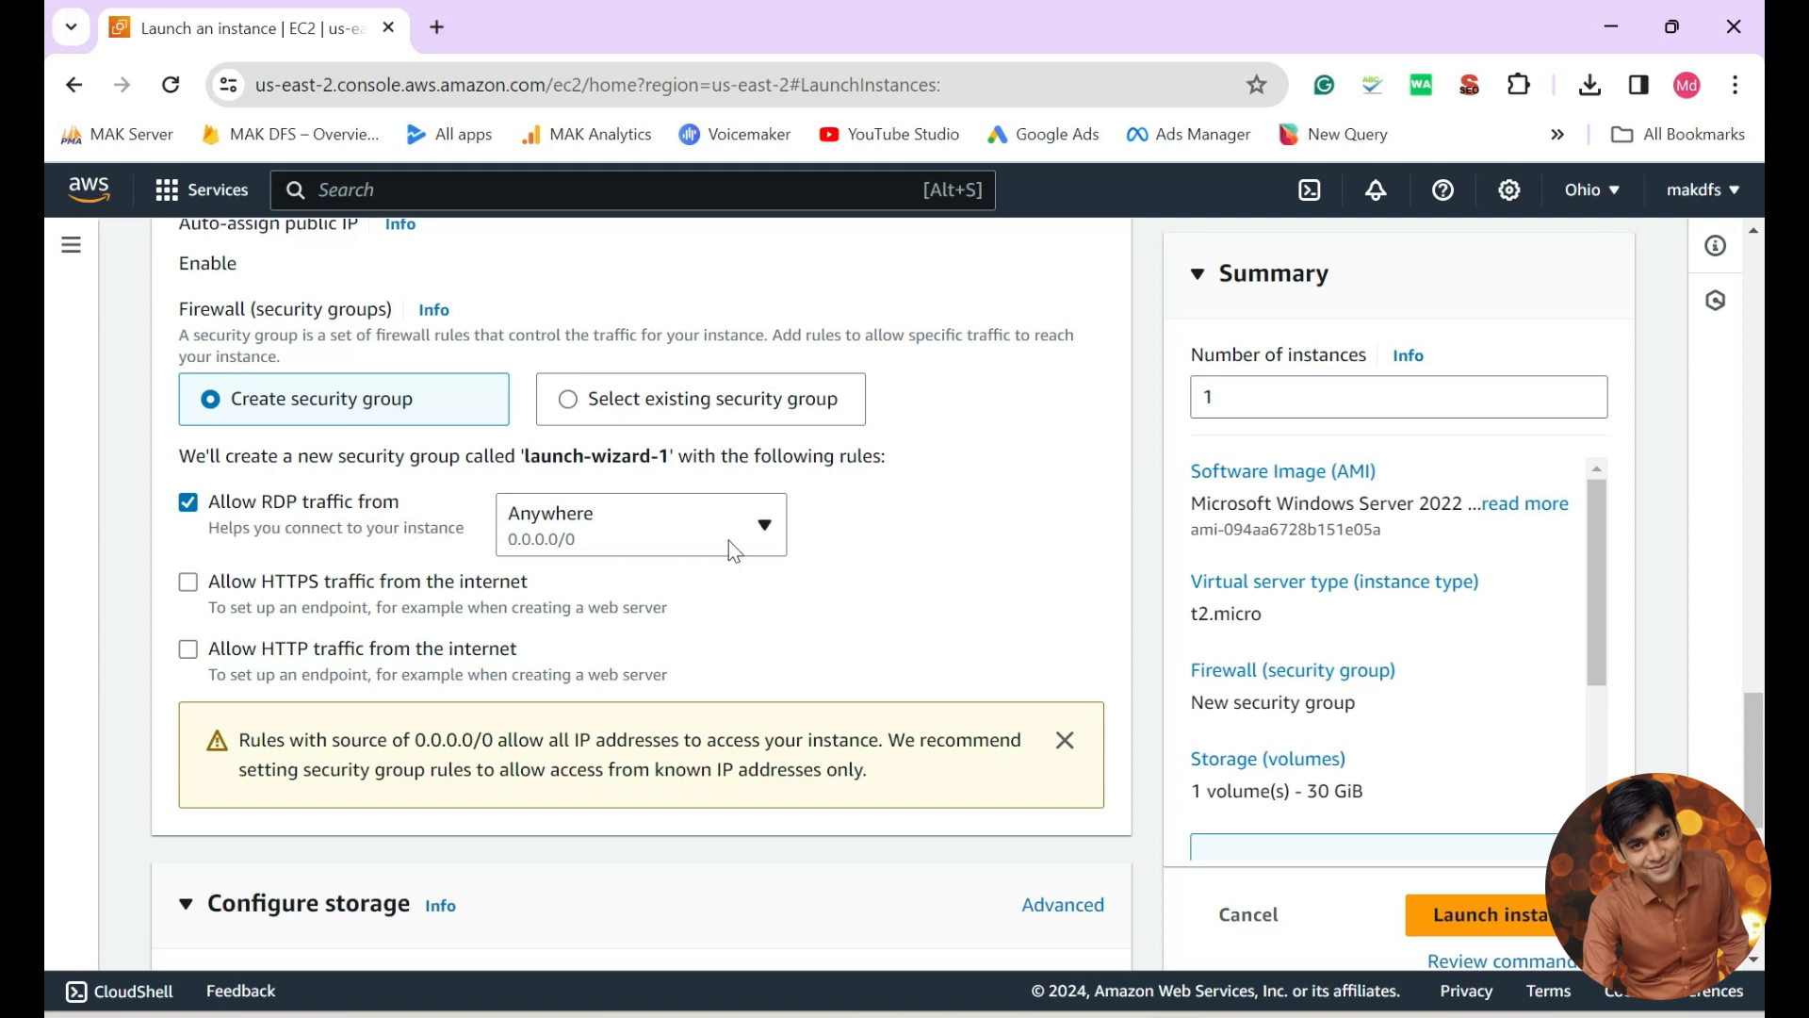
{"action": "left_click", "coordinate": [778, 533]}
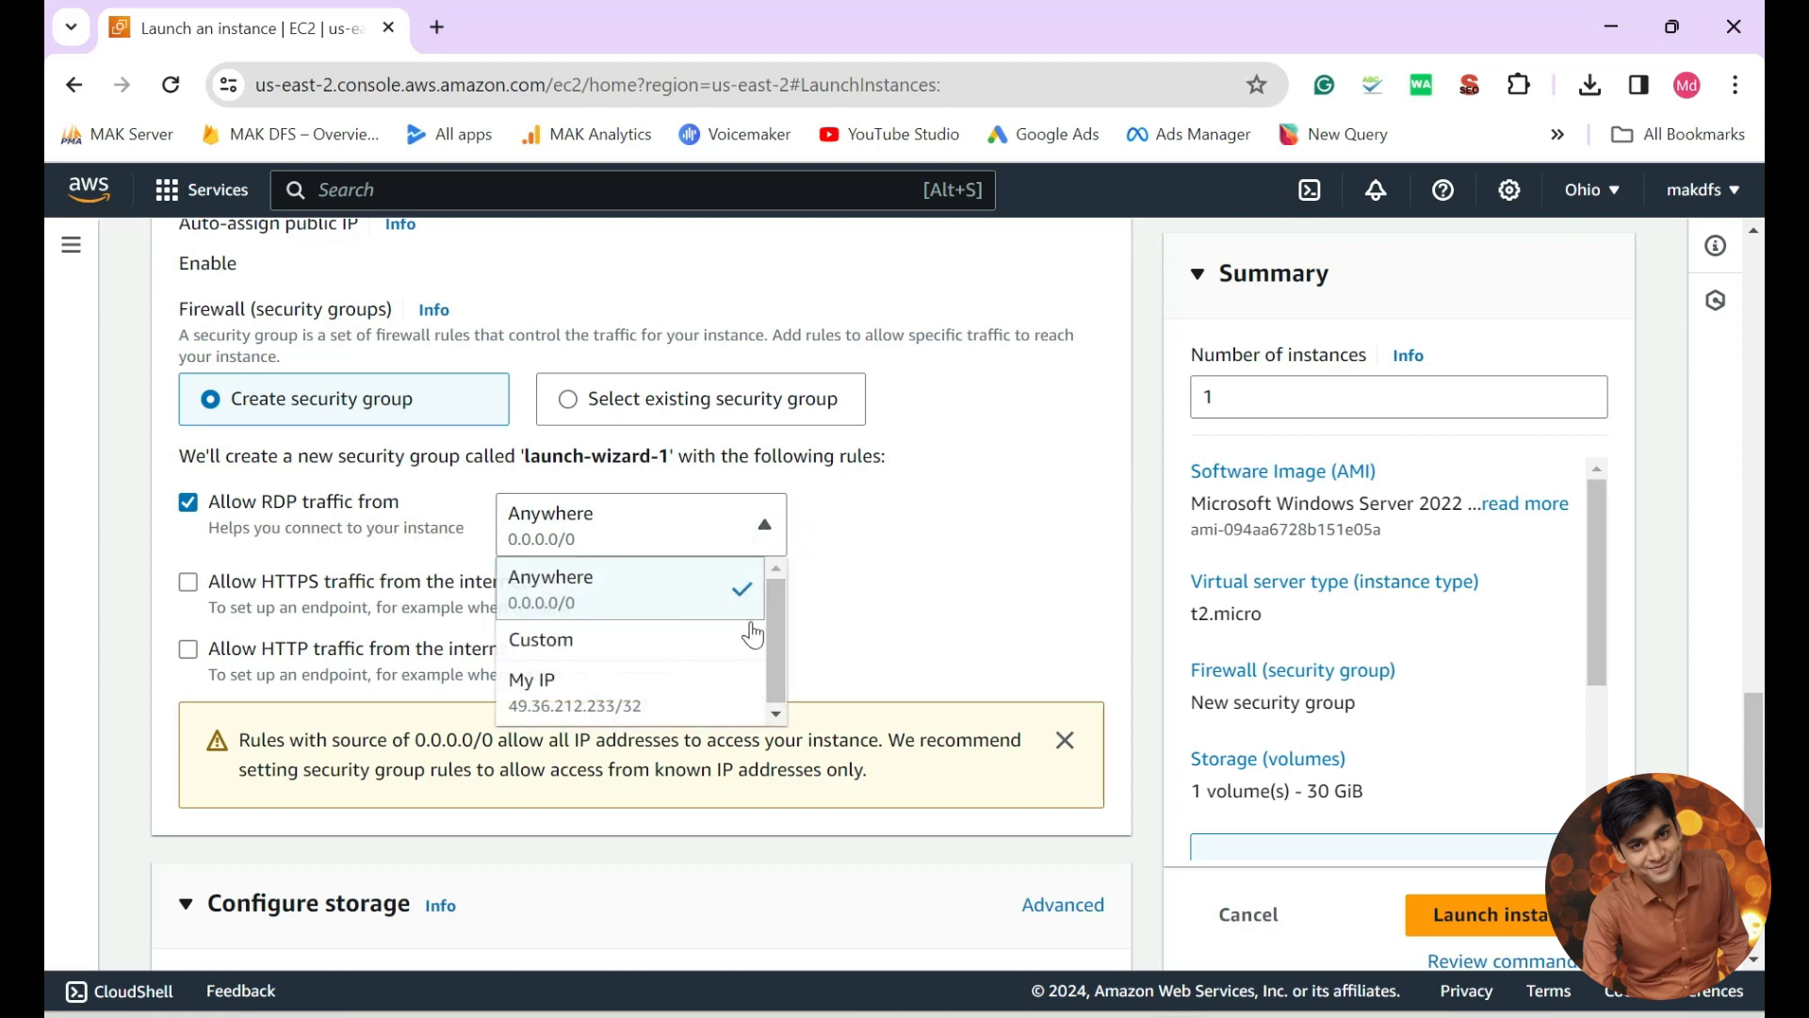
{"action": "left_click", "coordinate": [649, 568]}
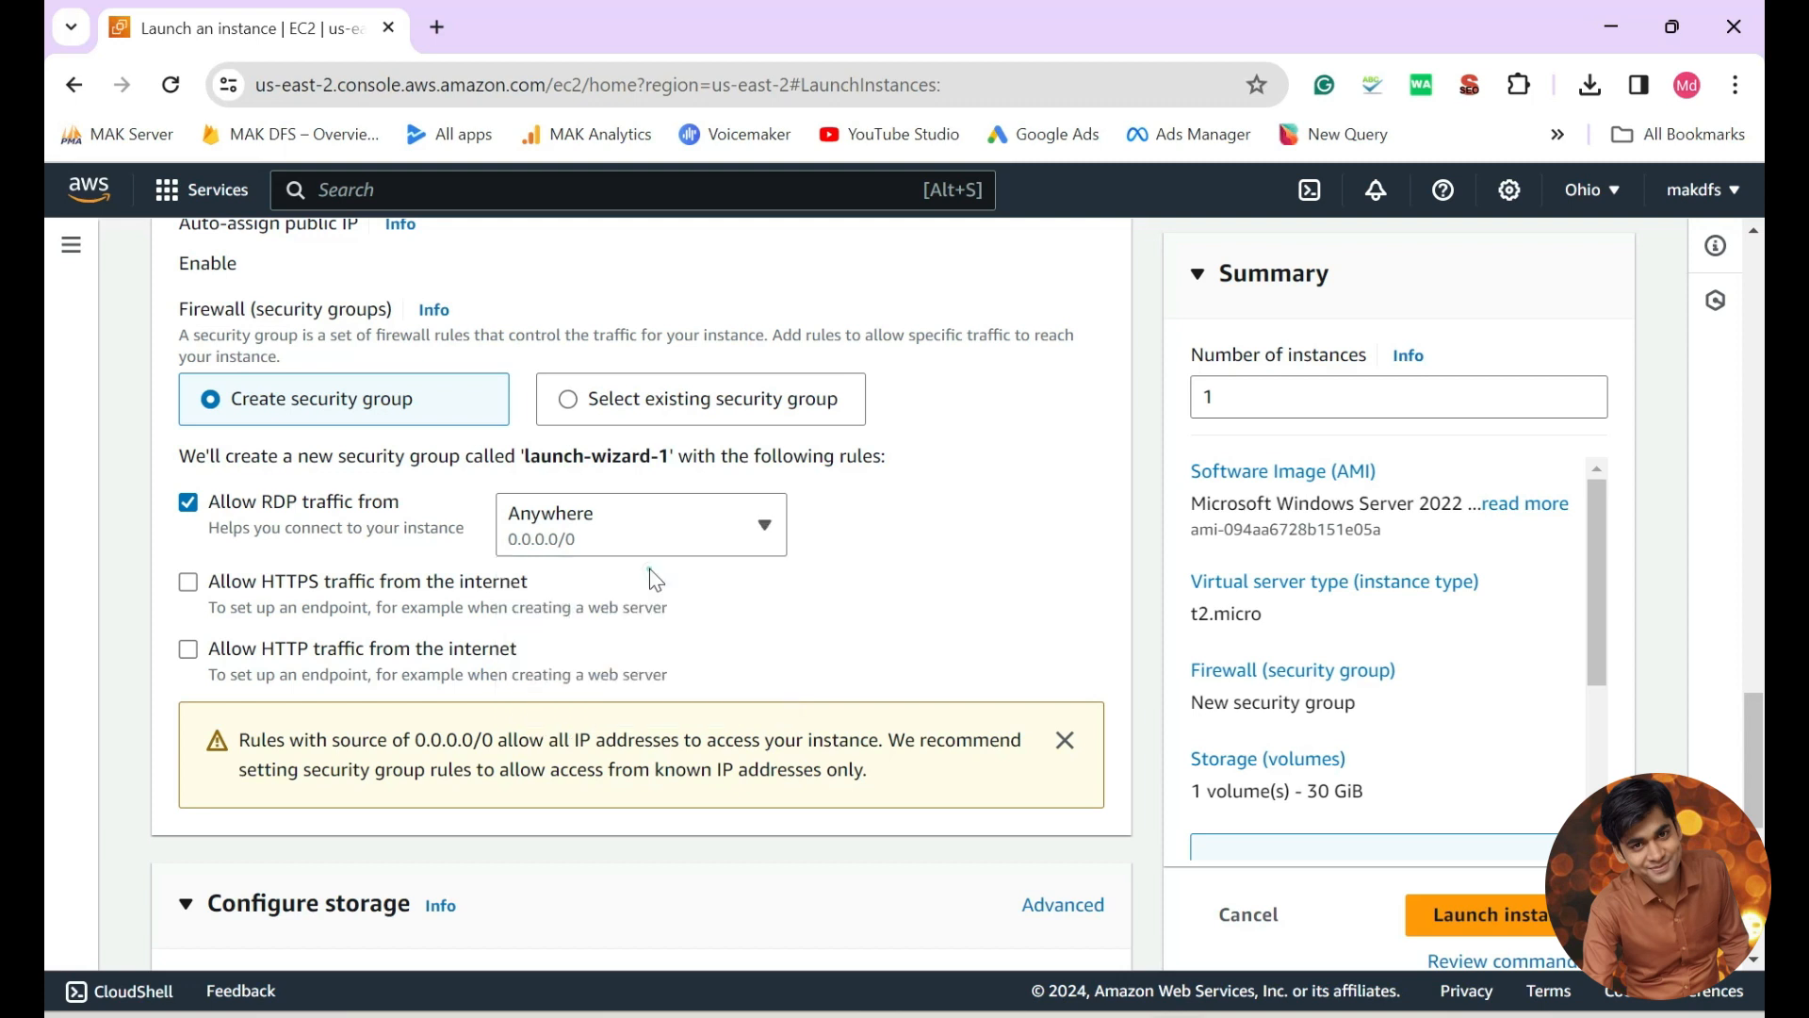
{"action": "left_click", "coordinate": [977, 495]}
Recheck the firewall rules and root volume storage, and launch the instance.
{"action": "scroll", "coordinate": [1021, 560], "scroll_direction": "down", "scroll_amount": 6}
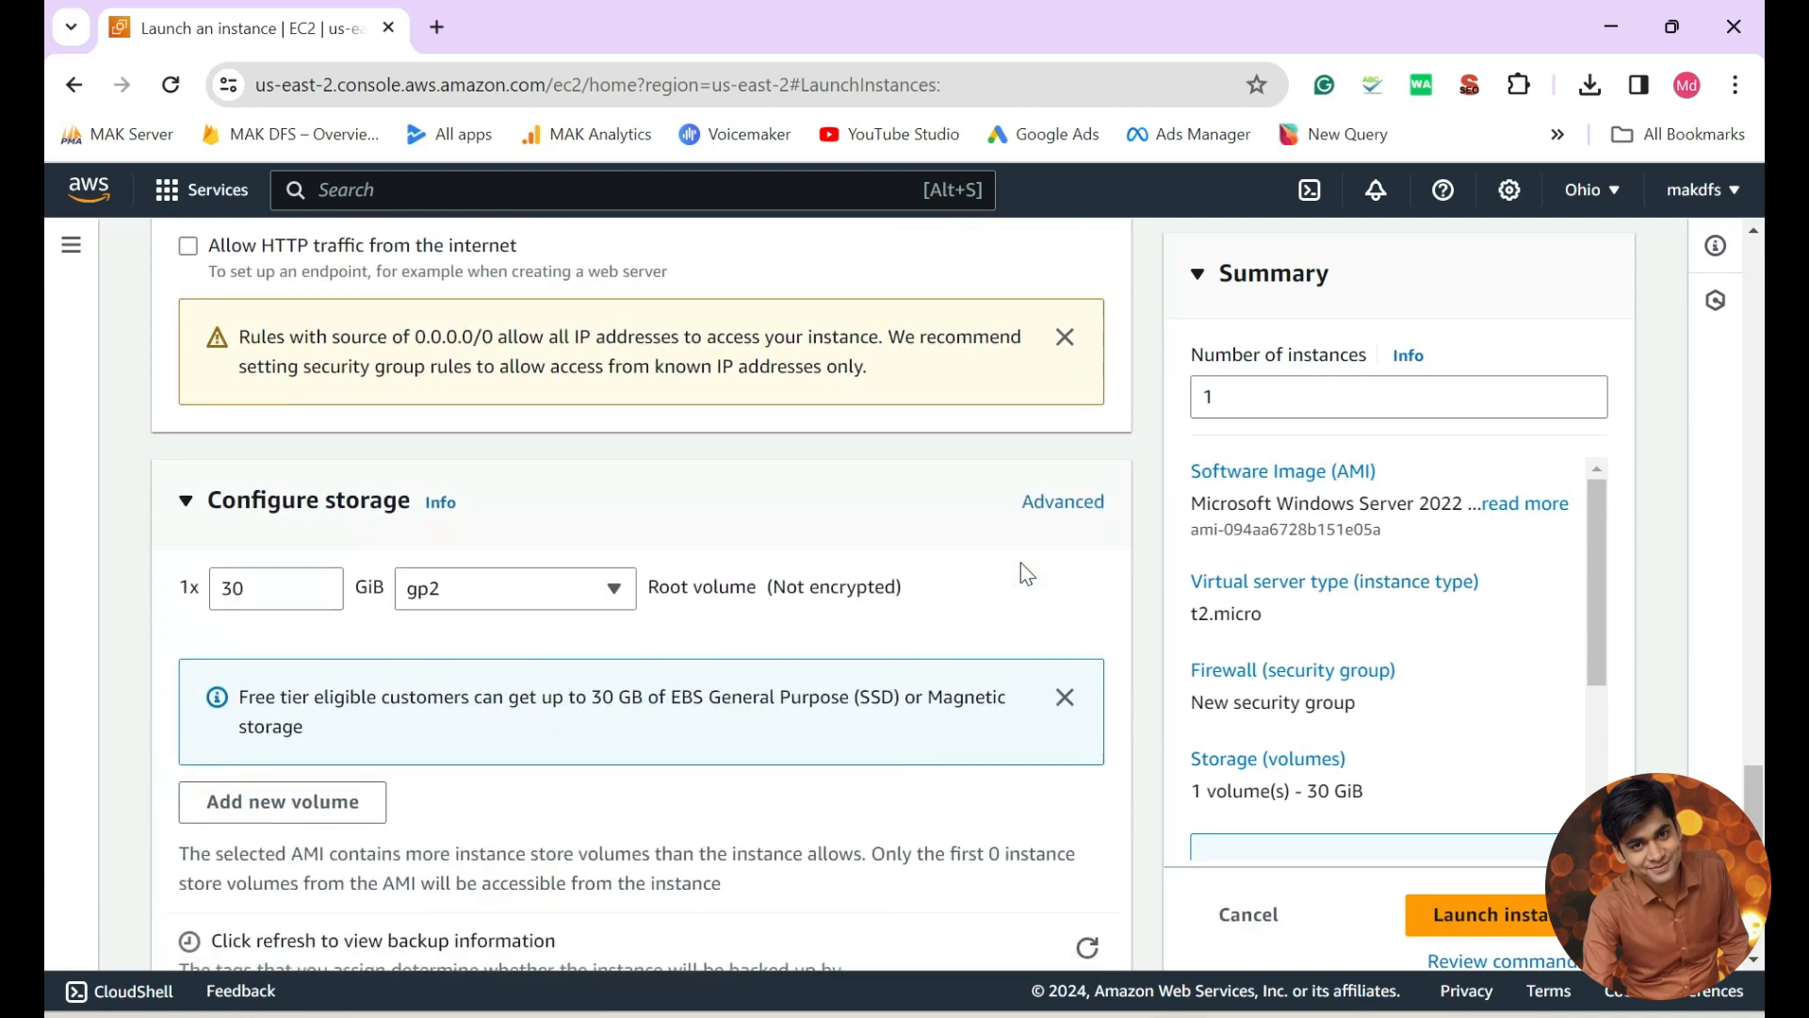
{"action": "scroll", "coordinate": [355, 500], "scroll_direction": "up", "scroll_amount": 6}
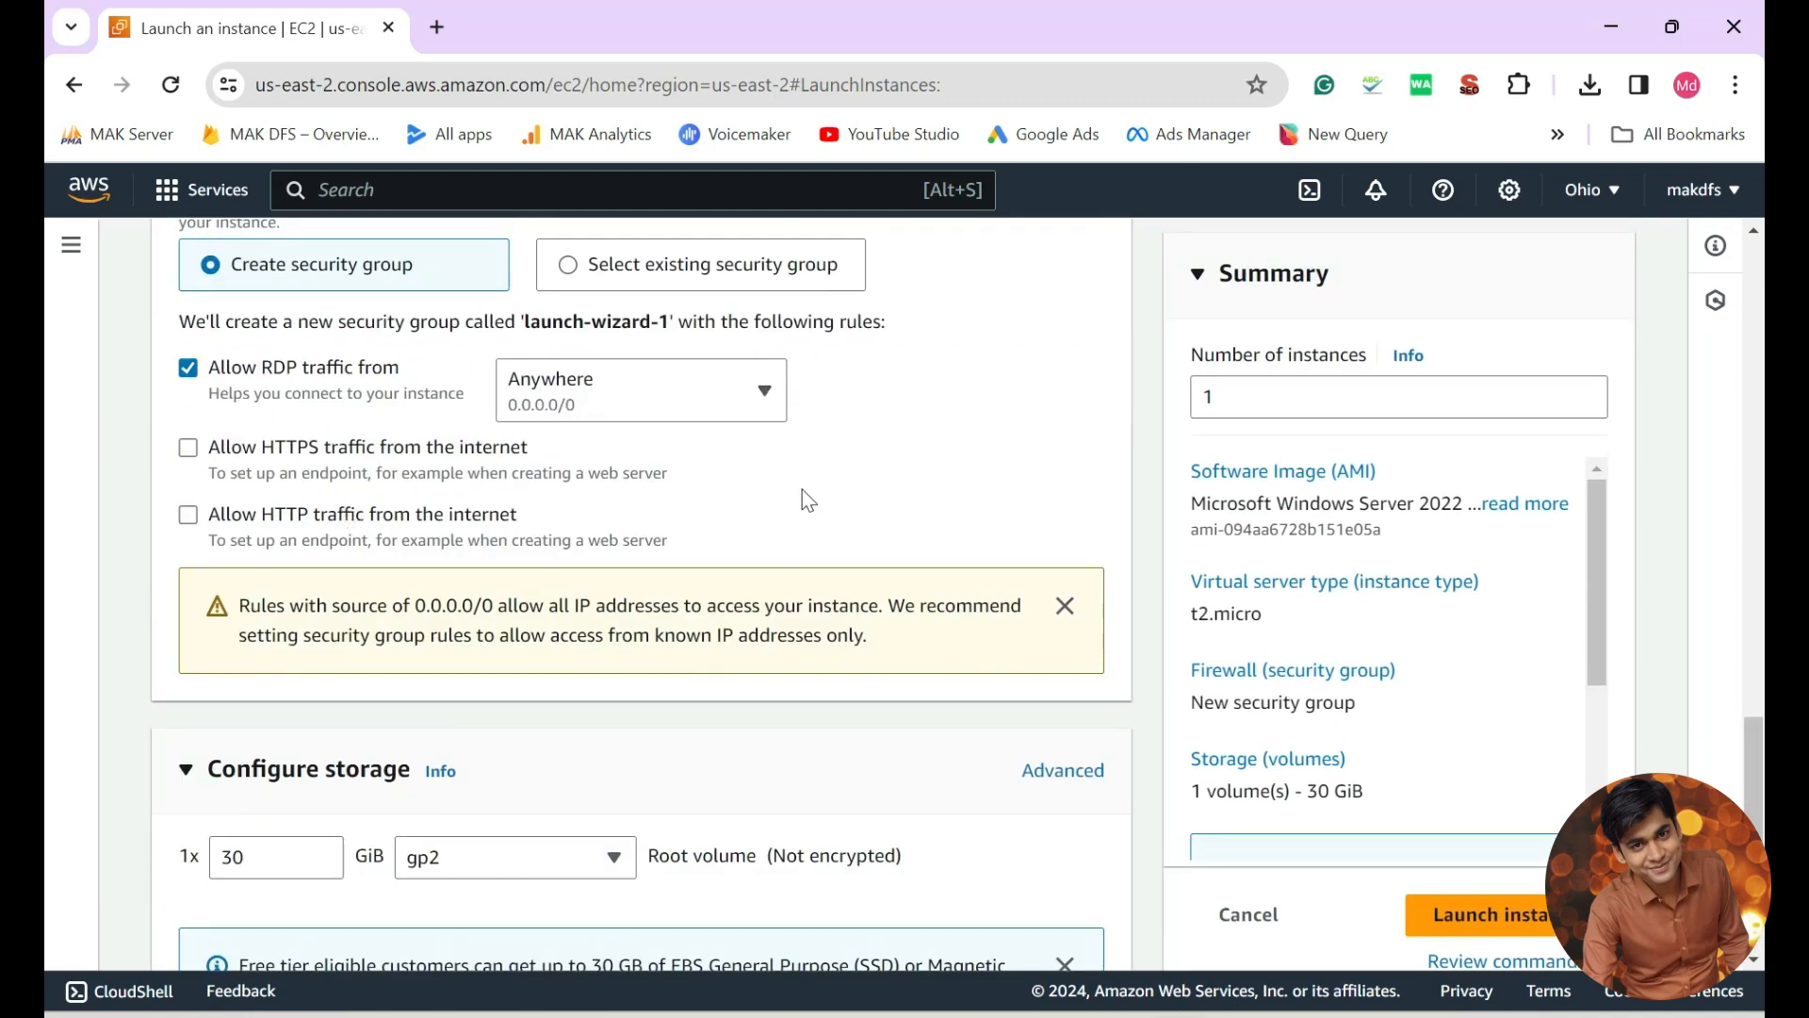
{"action": "scroll", "coordinate": [390, 451], "scroll_direction": "up", "scroll_amount": 2}
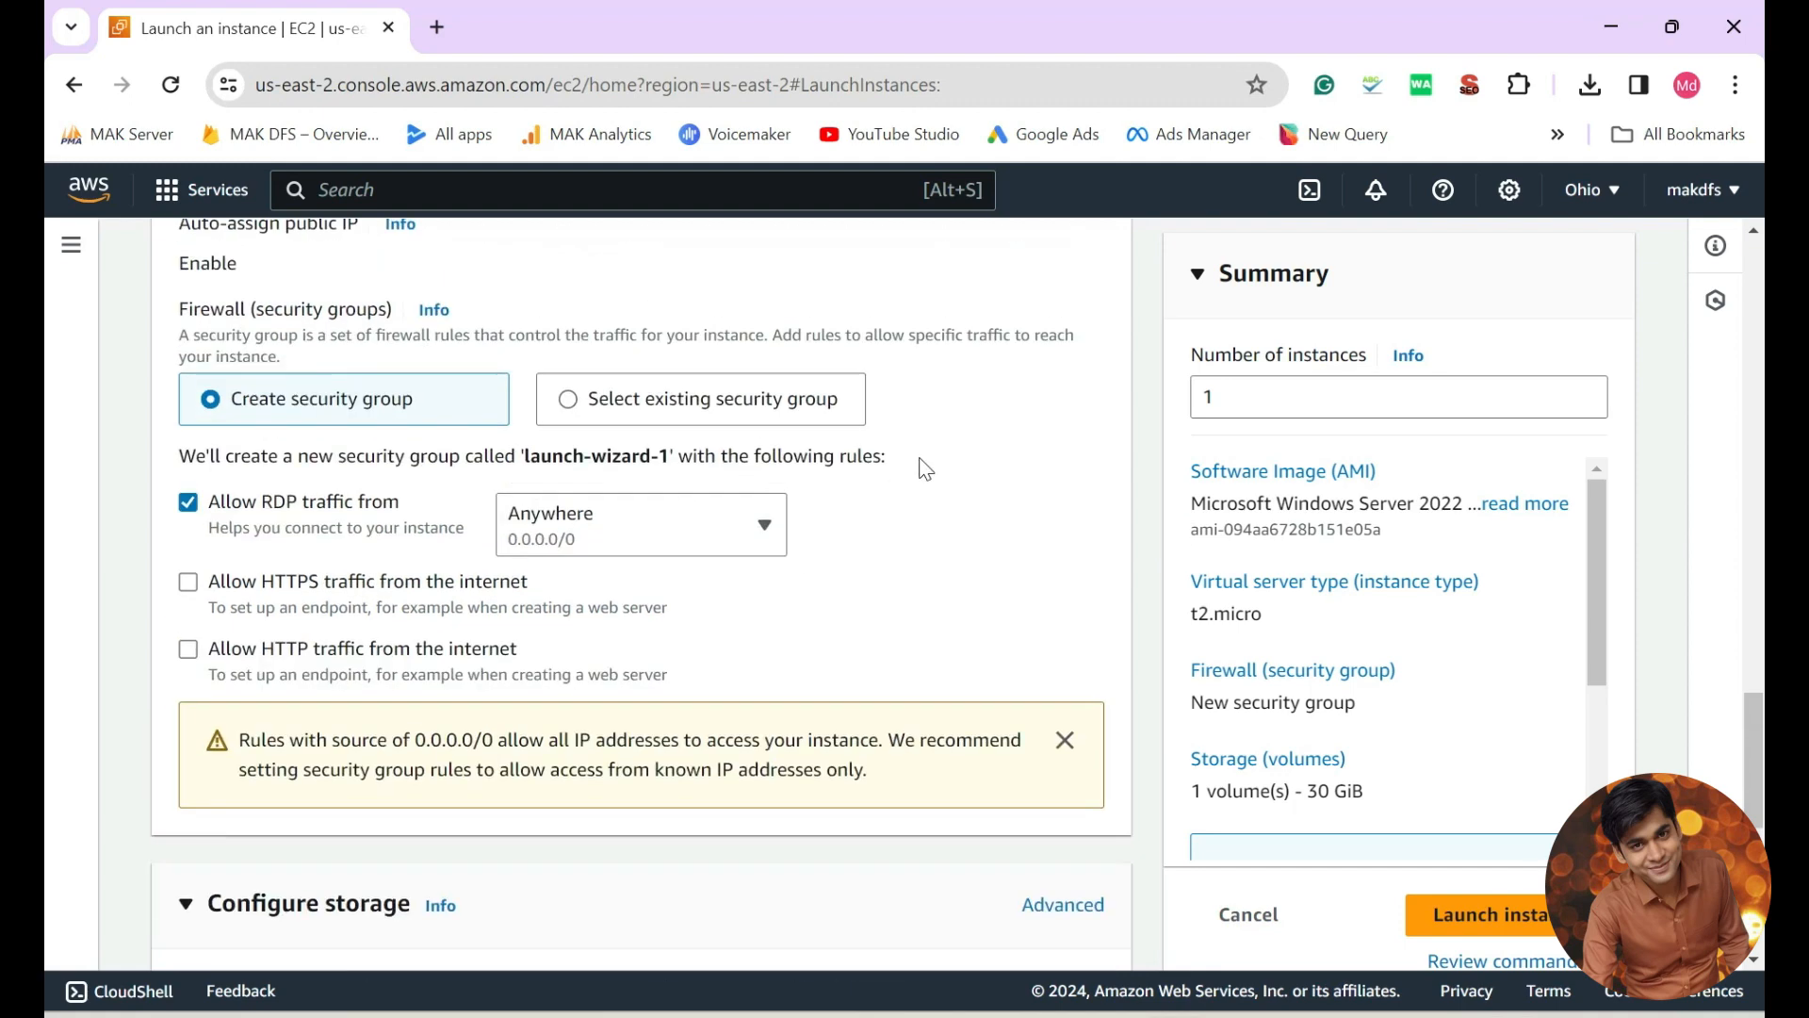
{"action": "scroll", "coordinate": [1532, 721], "scroll_direction": "down", "scroll_amount": 5}
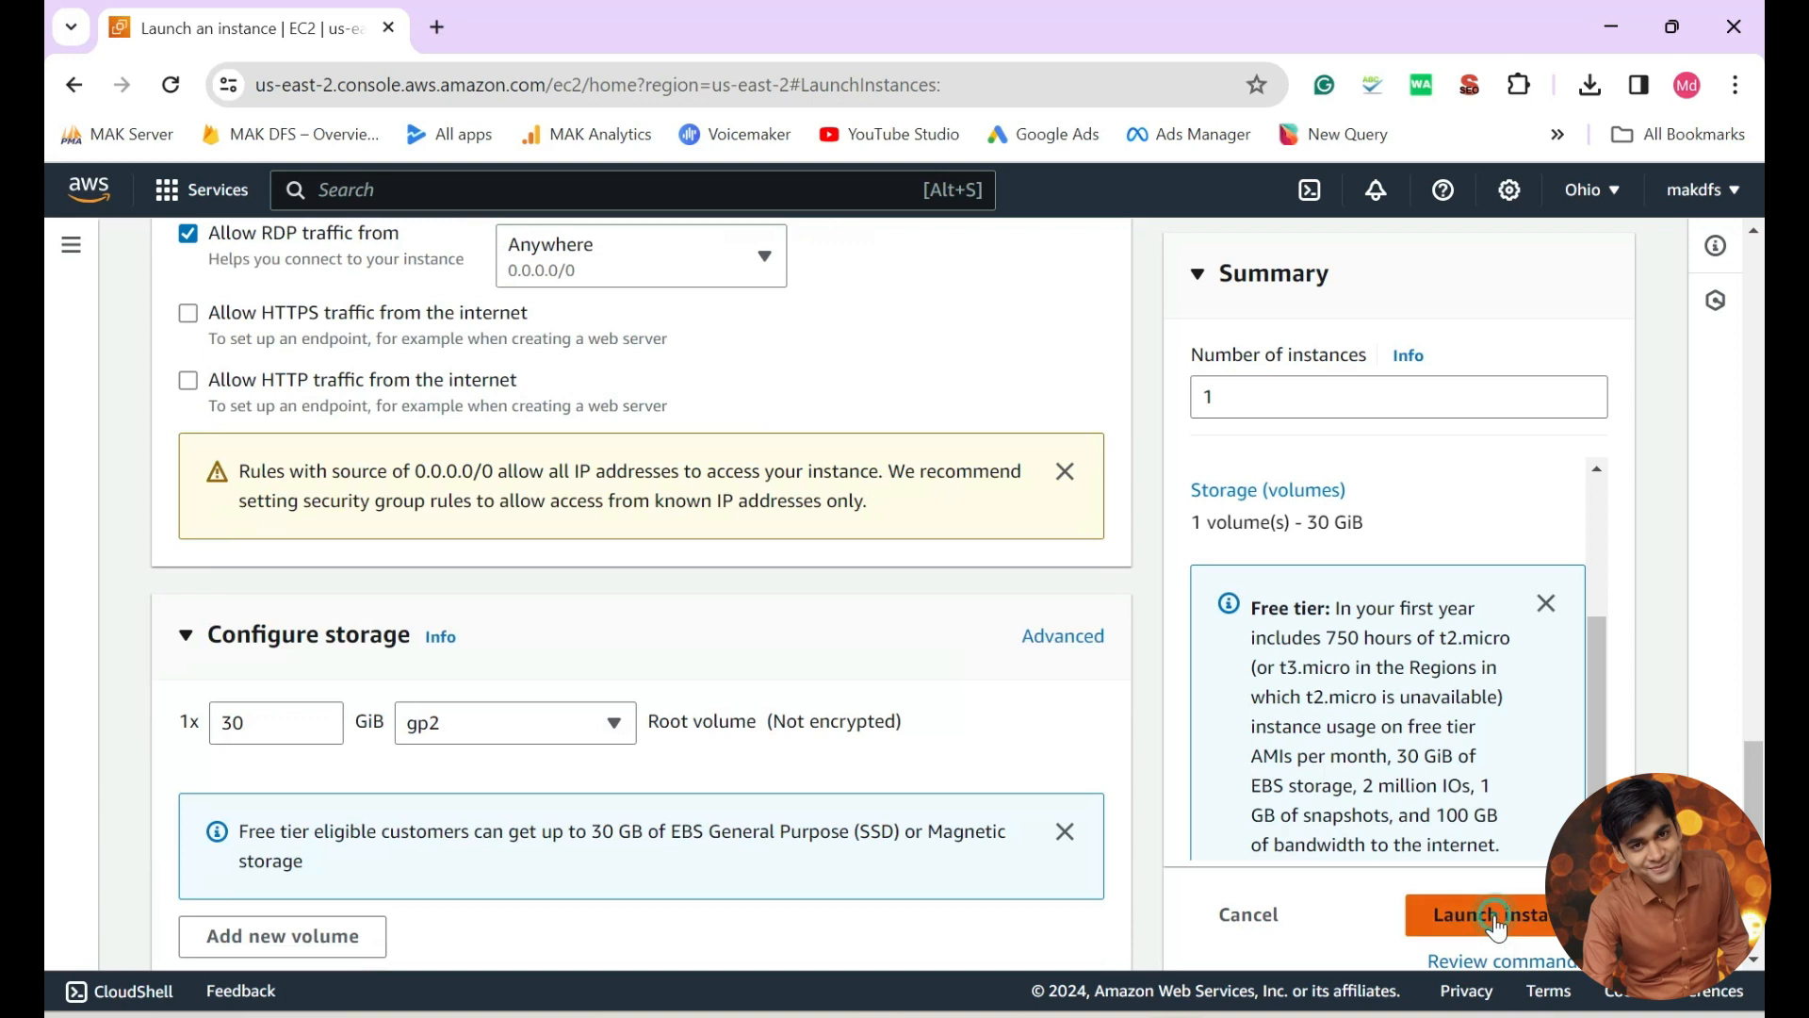
{"action": "left_click", "coordinate": [1497, 929]}
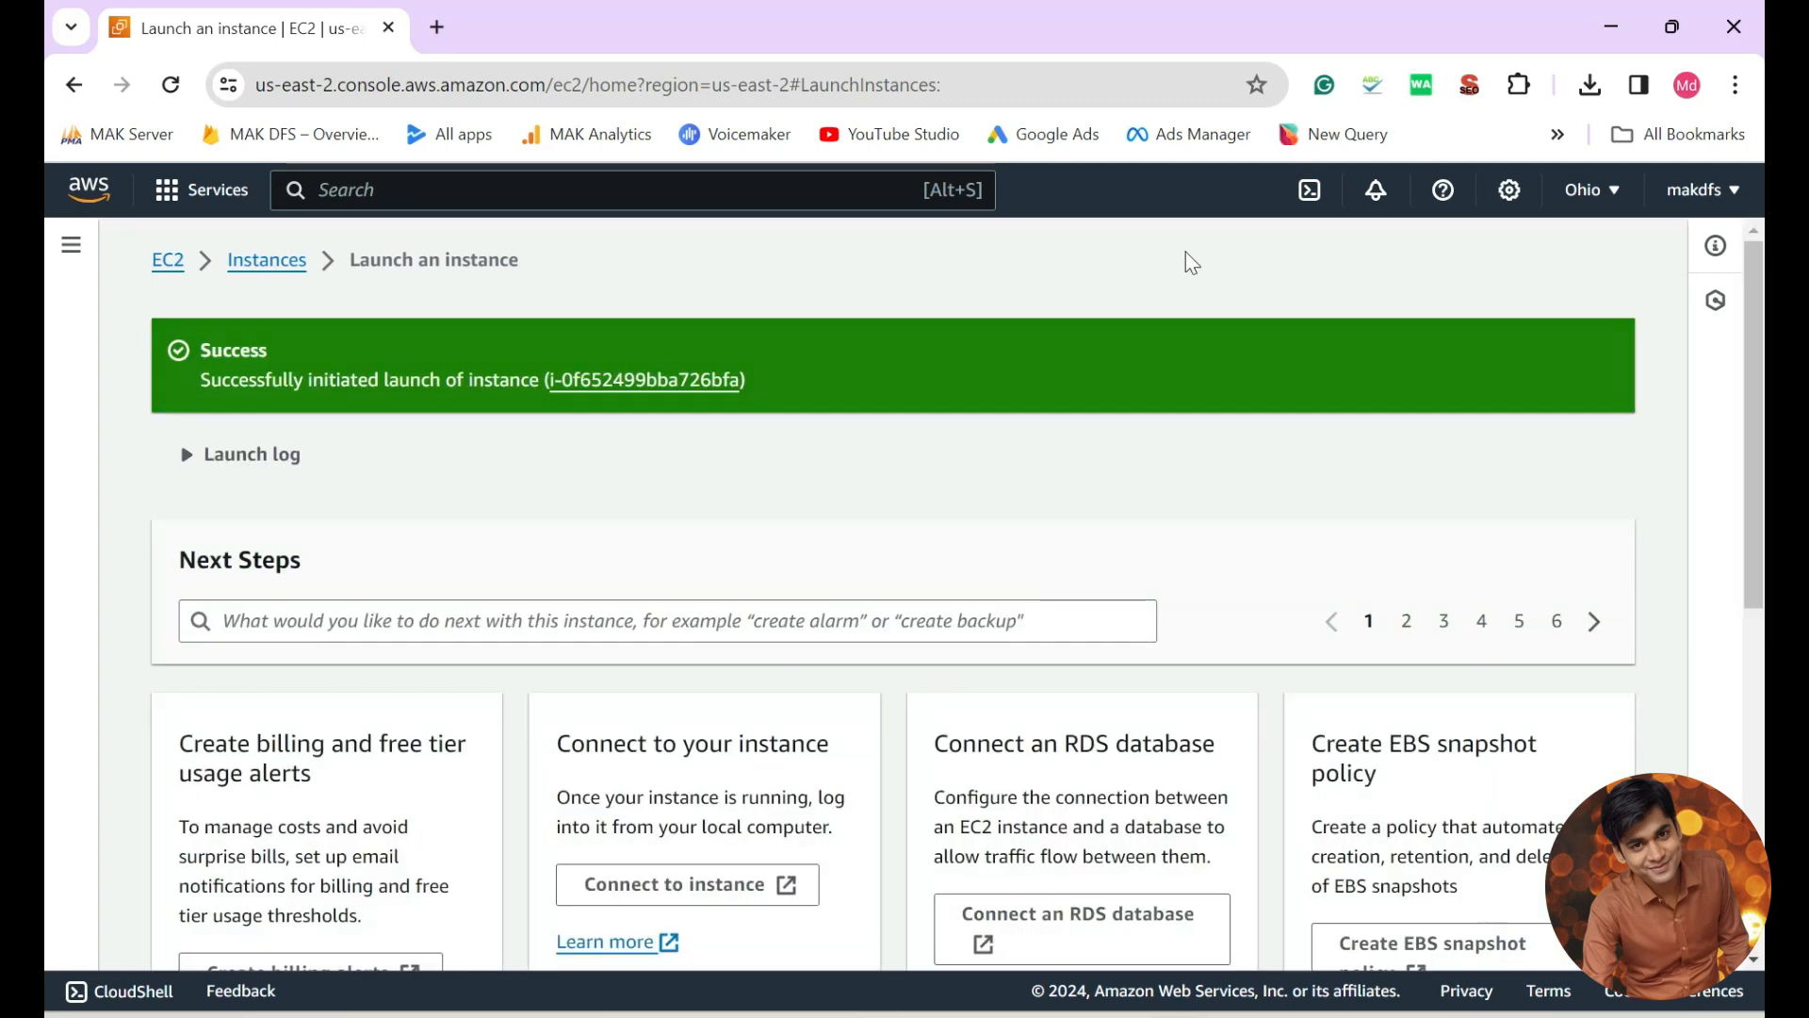
Look over the suggested next steps for the launched instance.
{"action": "scroll", "coordinate": [561, 476], "scroll_direction": "down", "scroll_amount": 4}
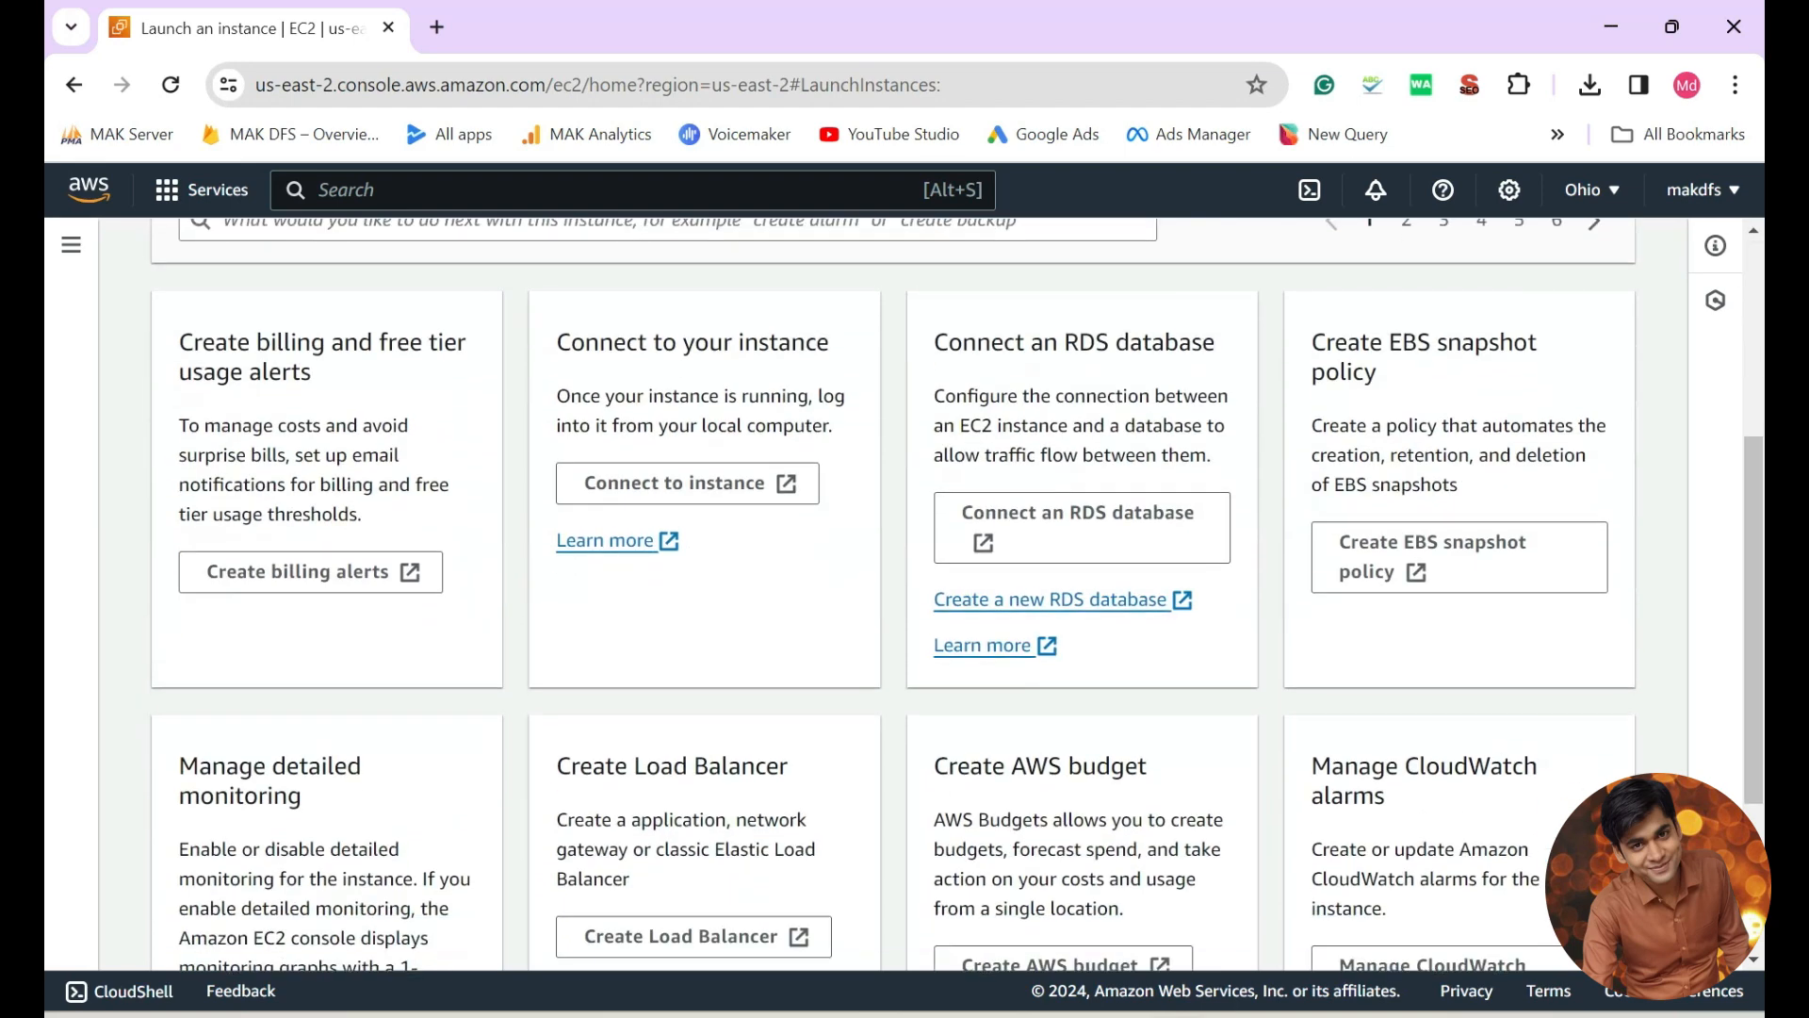
{"action": "scroll", "coordinate": [840, 375], "scroll_direction": "down", "scroll_amount": 1}
{"action": "scroll", "coordinate": [839, 367], "scroll_direction": "up", "scroll_amount": 6}
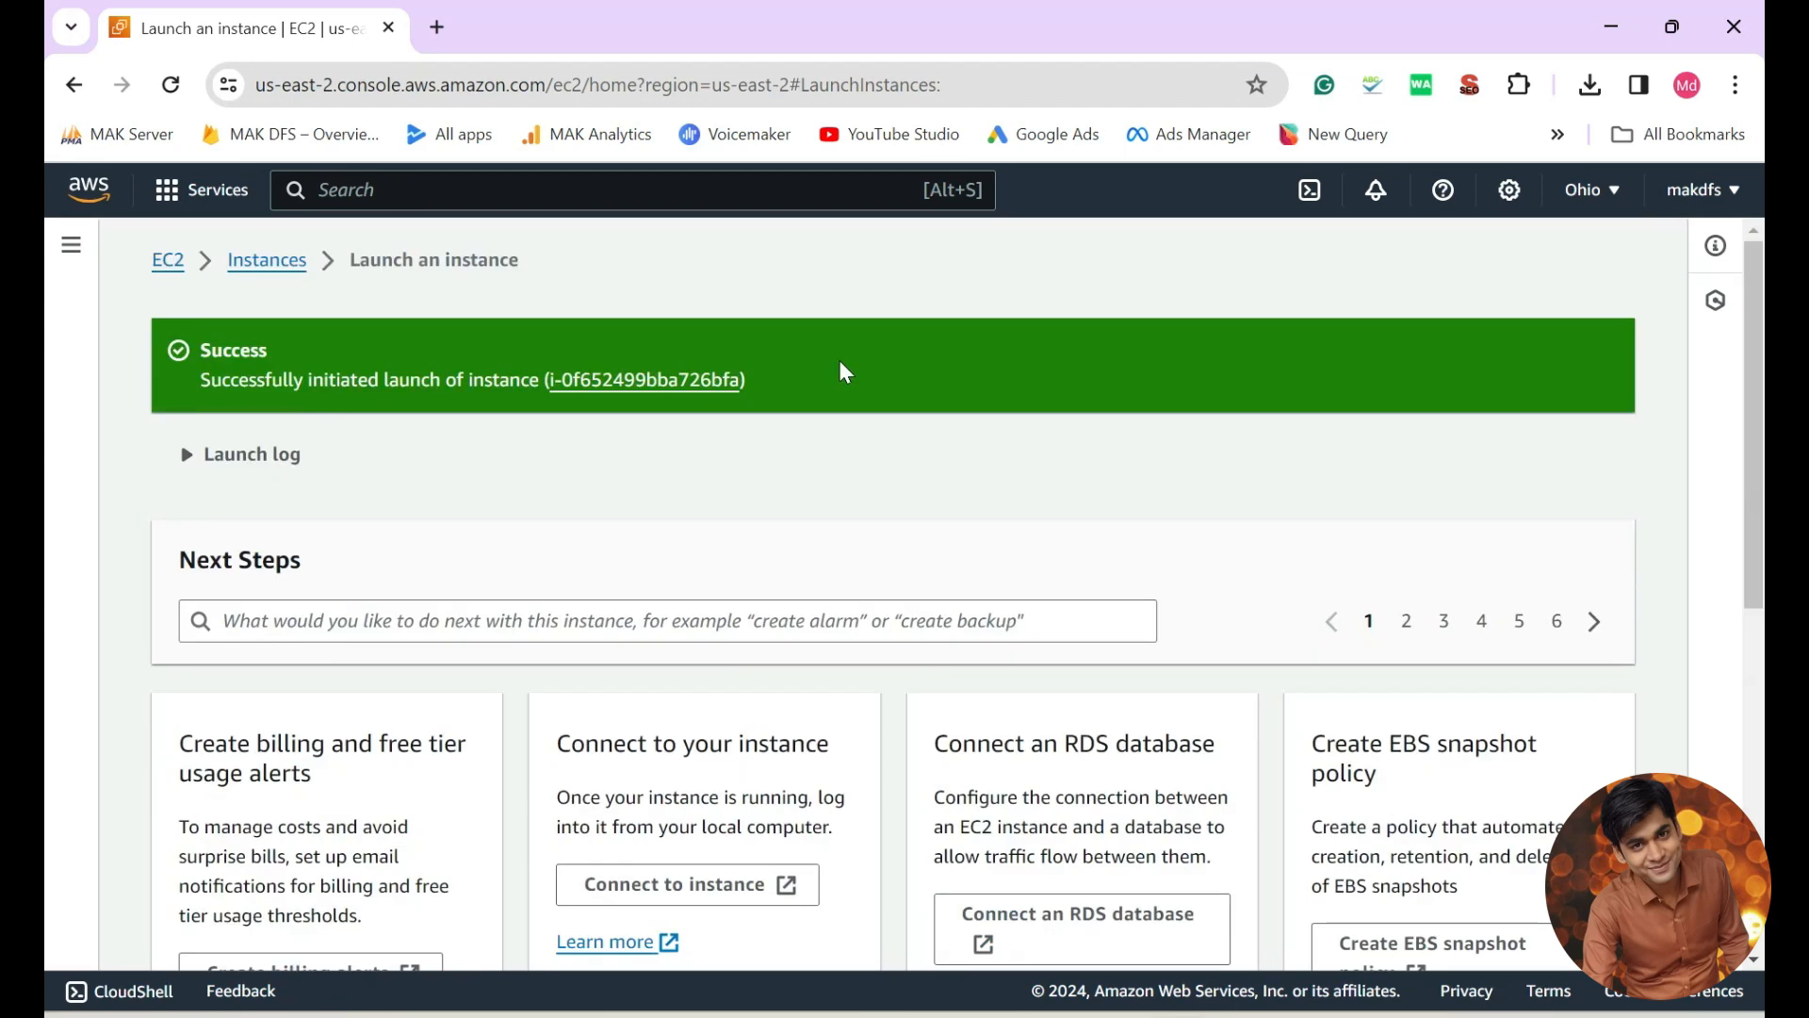
Open the list of all instances from the reloaded EC2 dashboard and refresh the MAKDFS instance's state.
{"action": "left_click", "coordinate": [179, 266]}
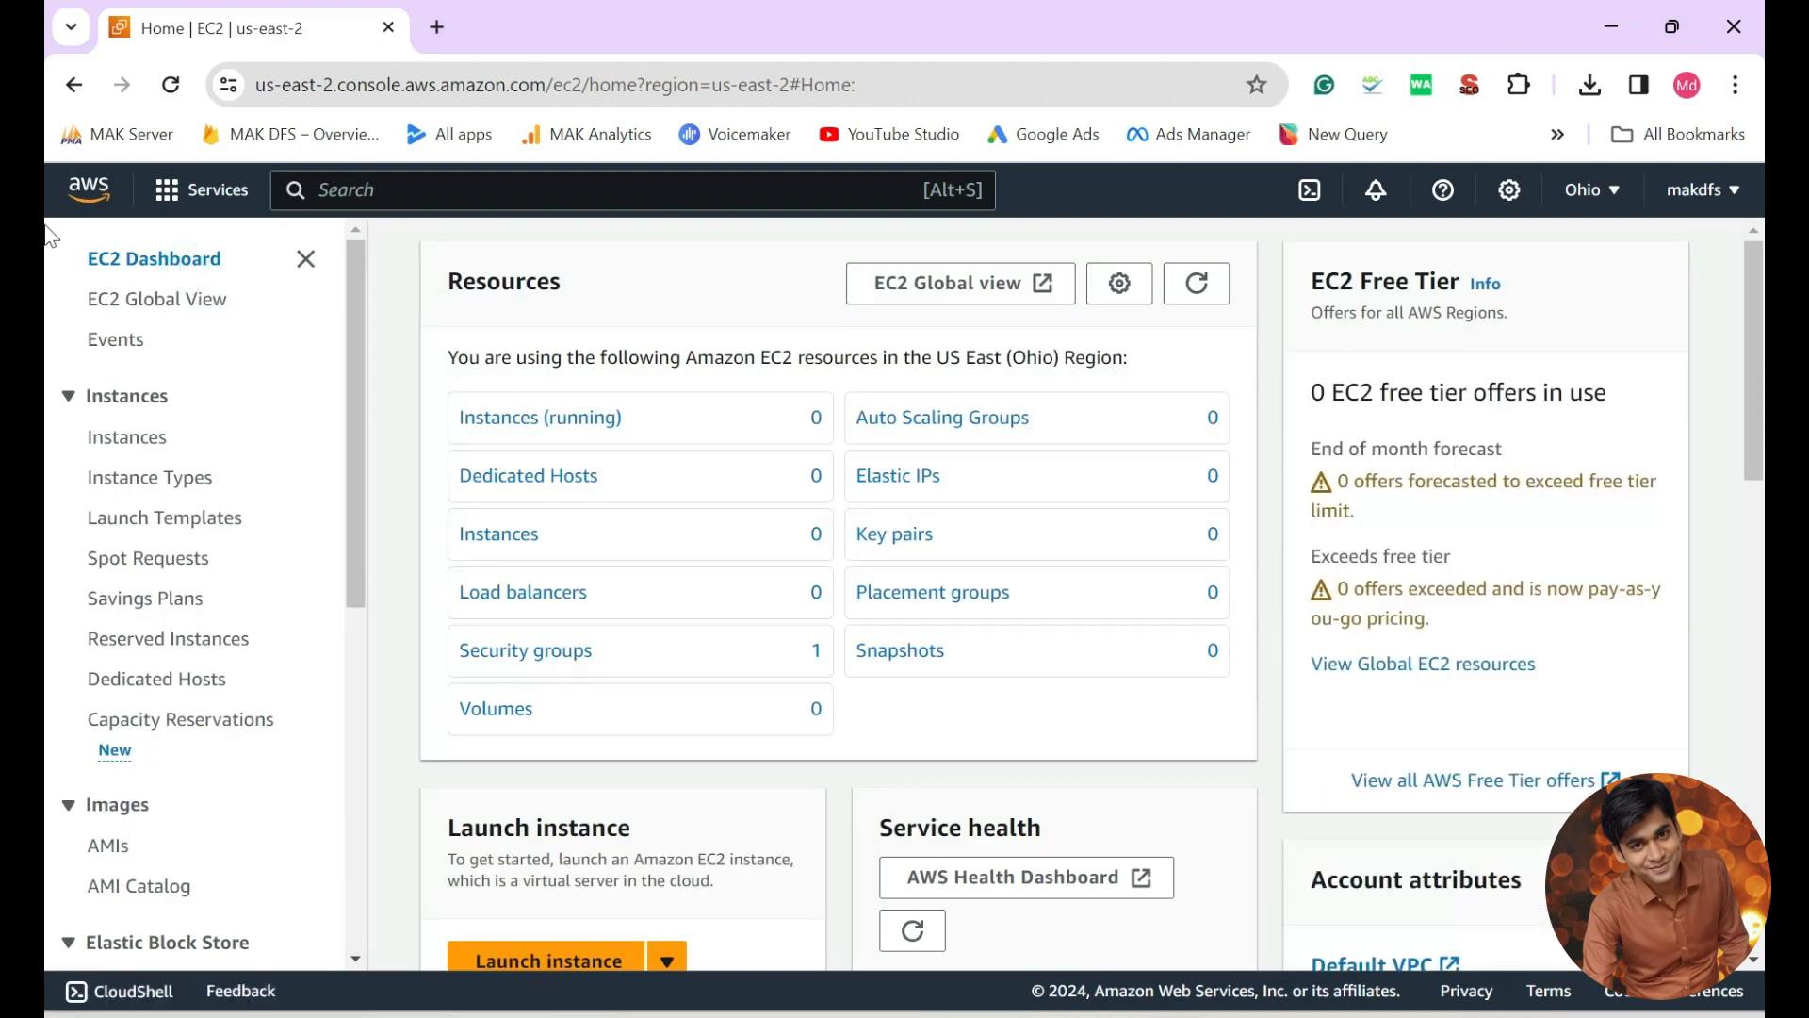
{"action": "left_click", "coordinate": [171, 83]}
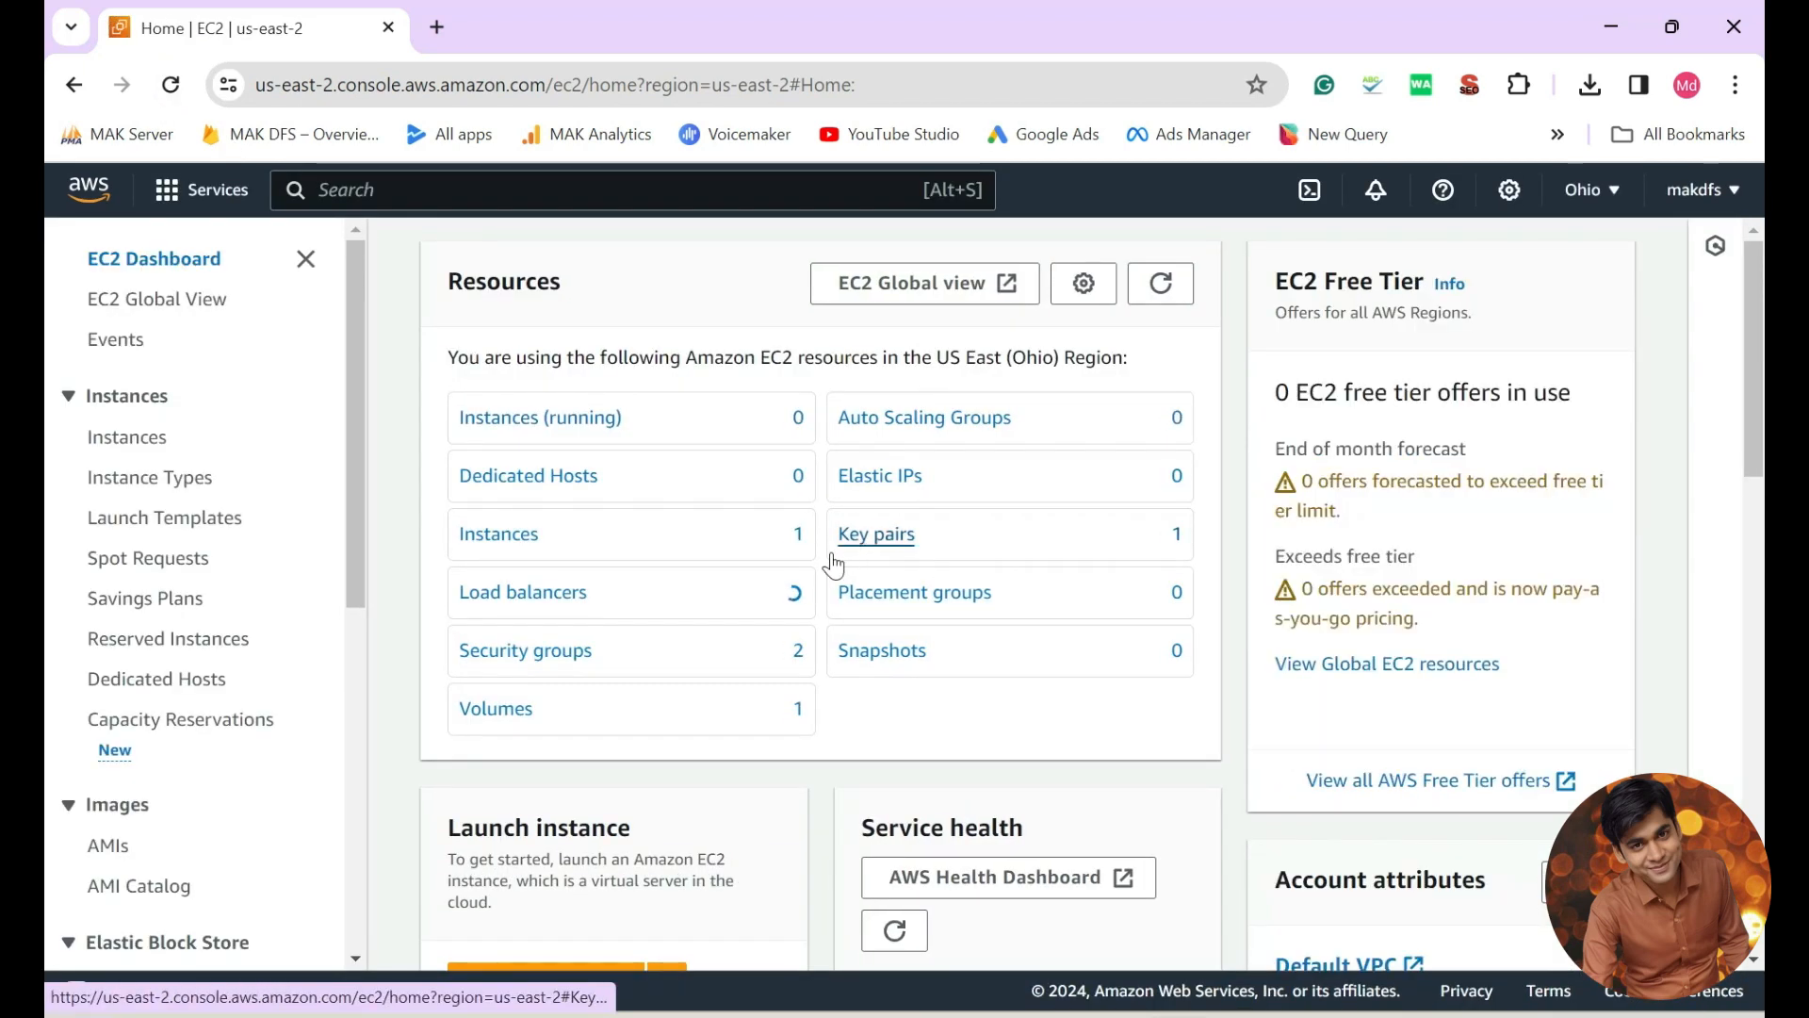
{"action": "left_click", "coordinate": [510, 545]}
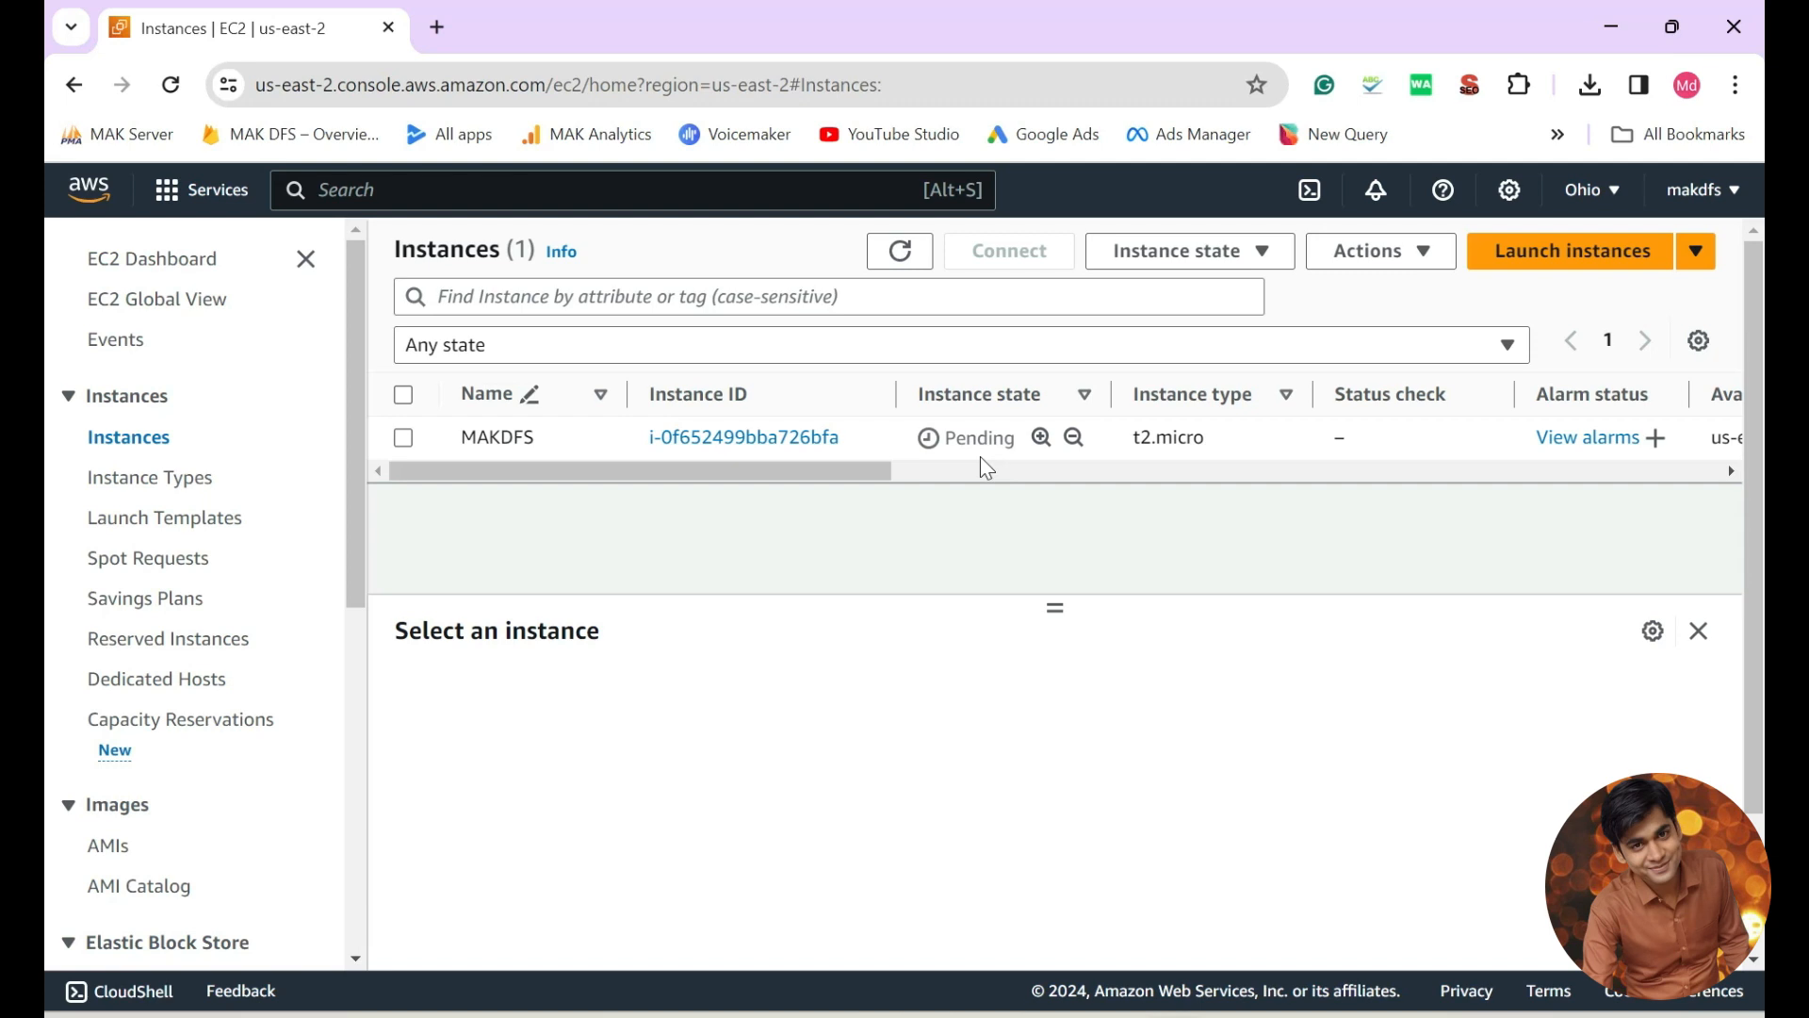
{"action": "left_click", "coordinate": [893, 260]}
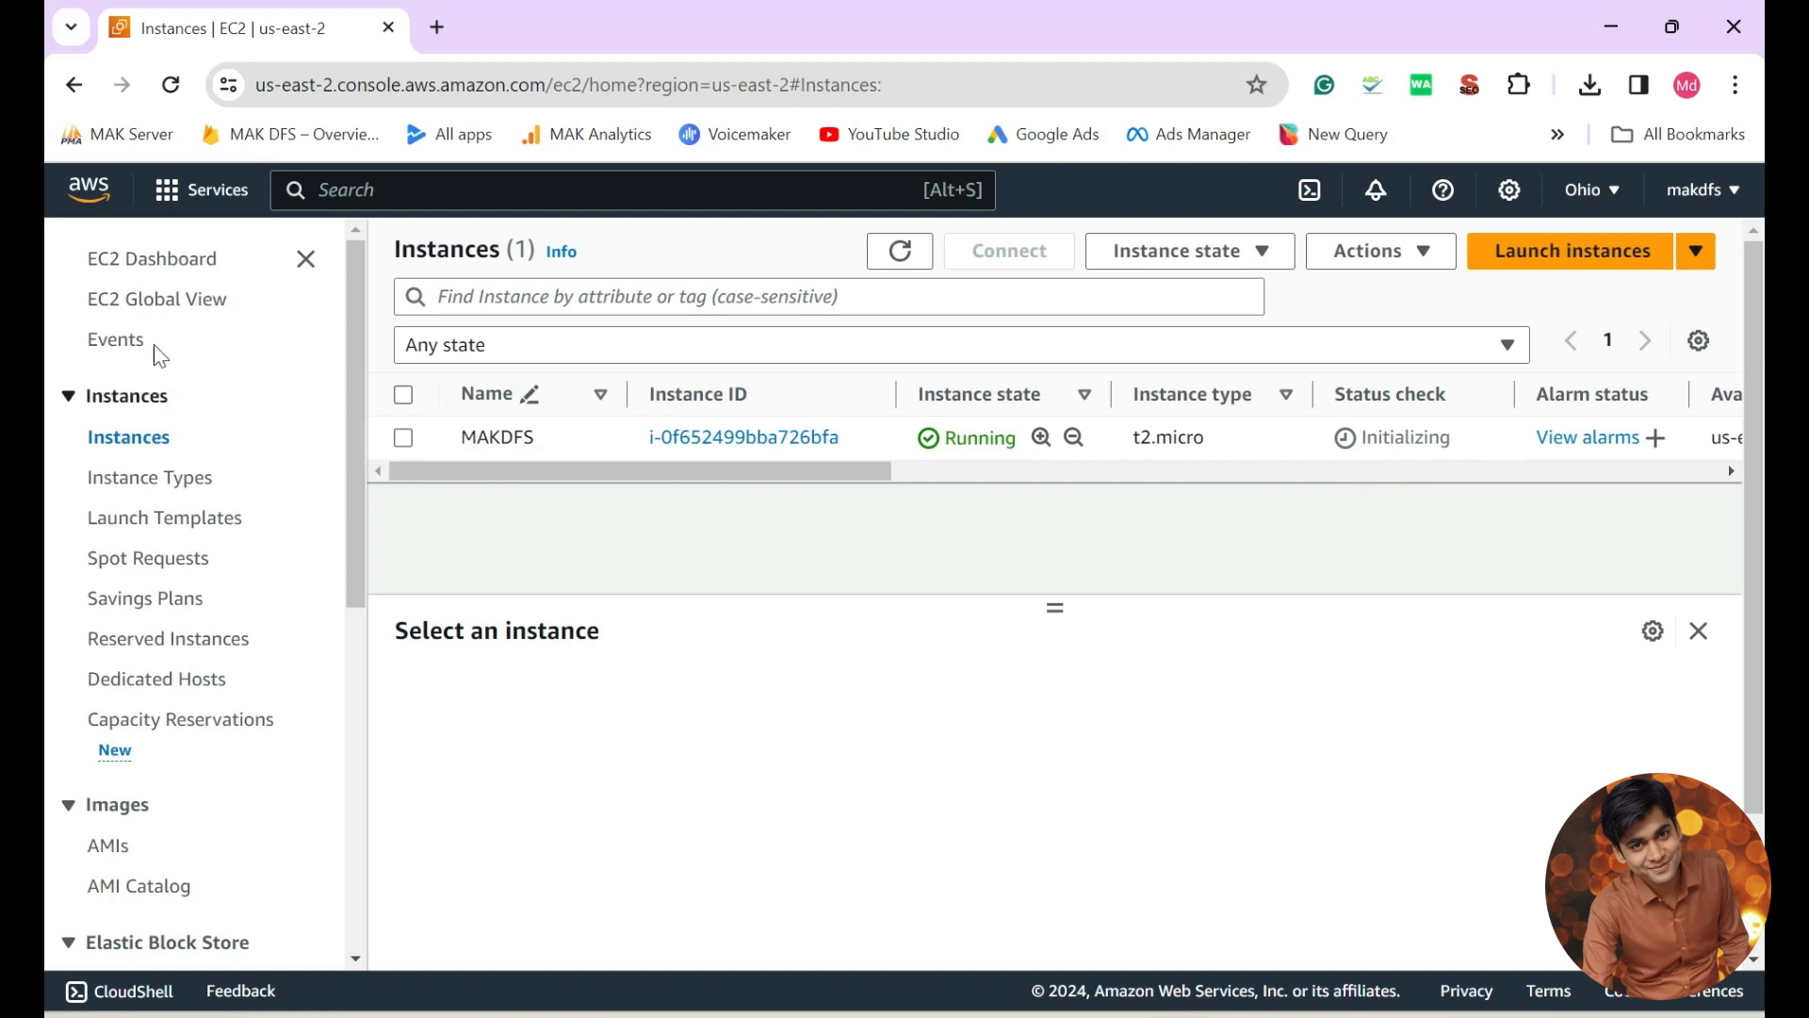
Return to the EC2 dashboard, reload its resource counts and open the list of running instances.
{"action": "left_click", "coordinate": [160, 262]}
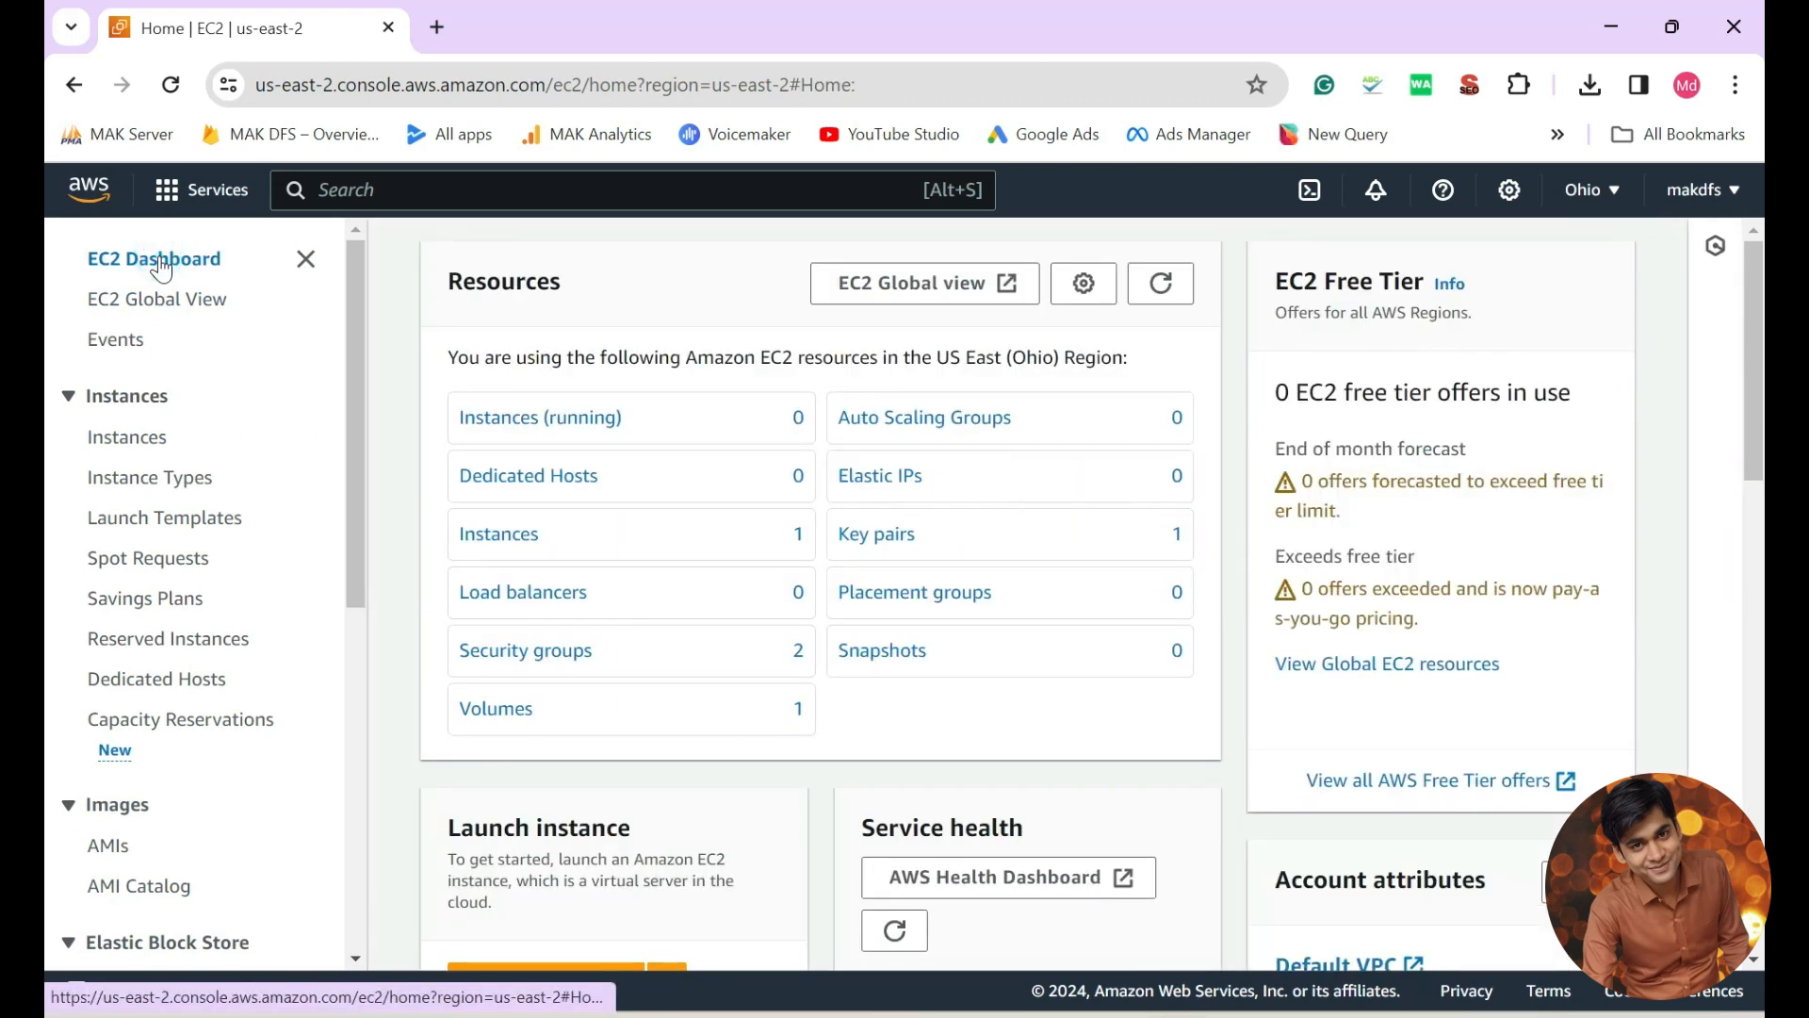
{"action": "left_click", "coordinate": [171, 85]}
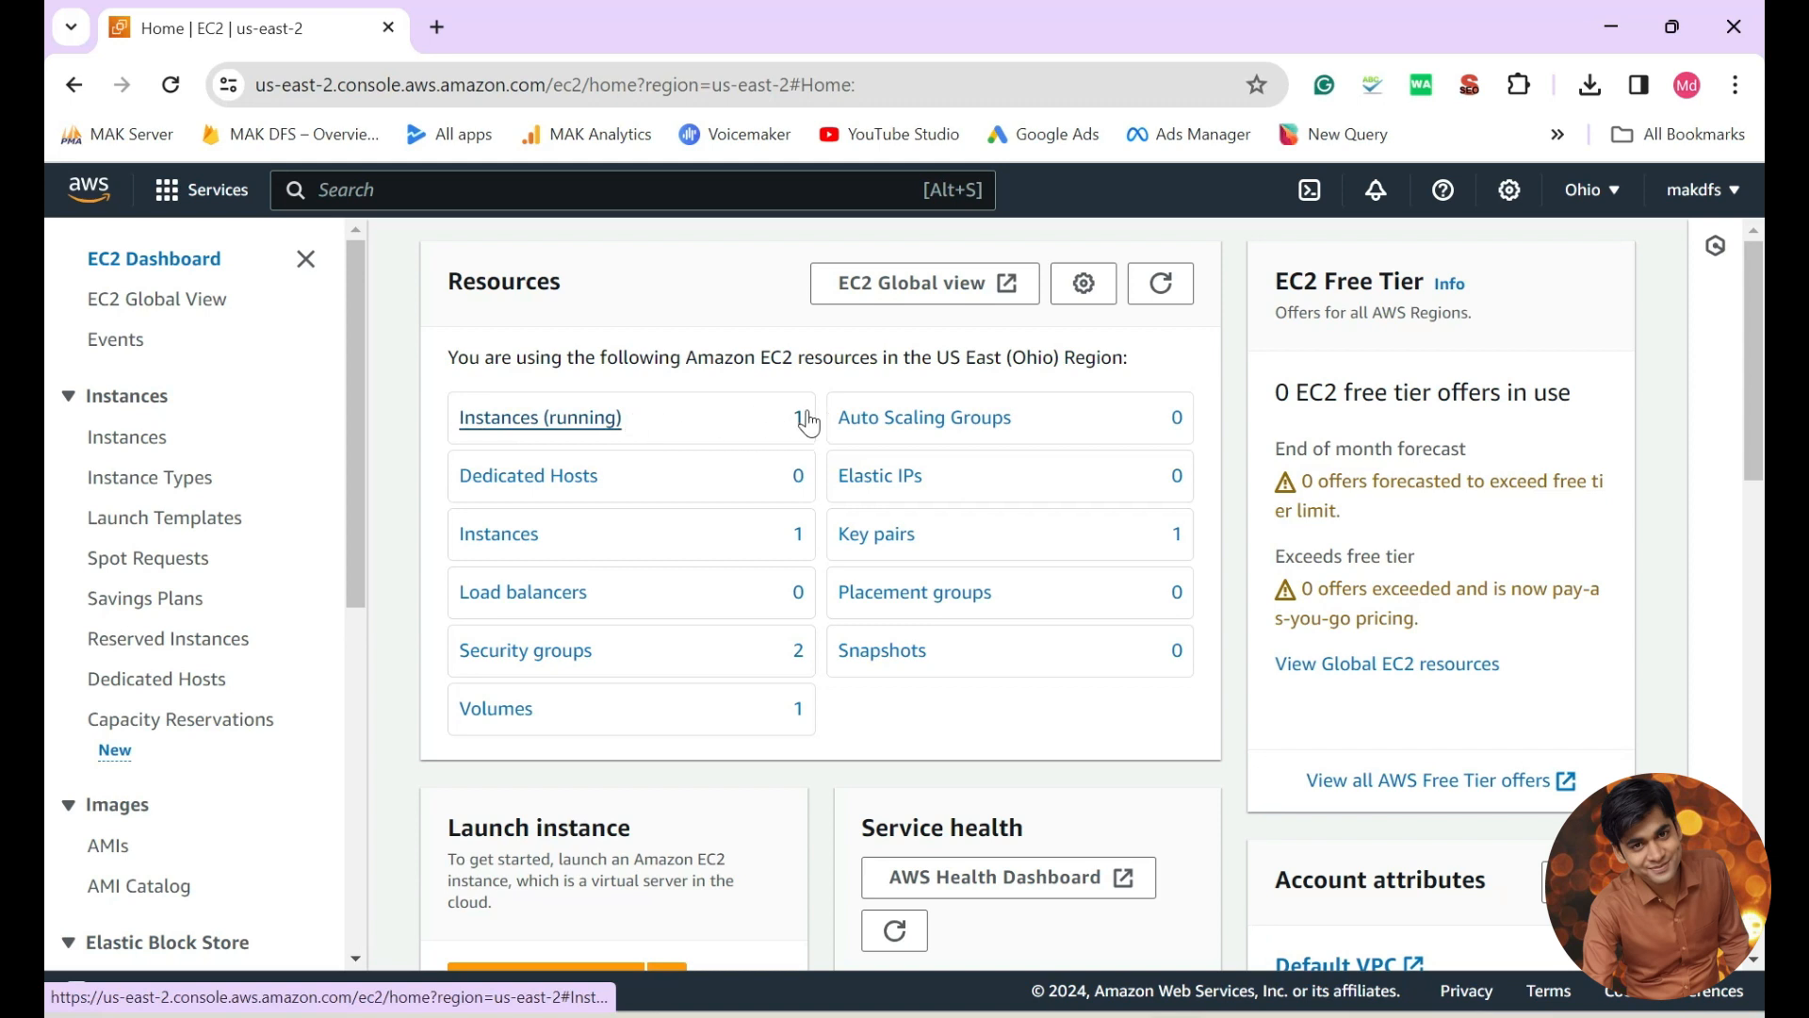
{"action": "left_click", "coordinate": [540, 423]}
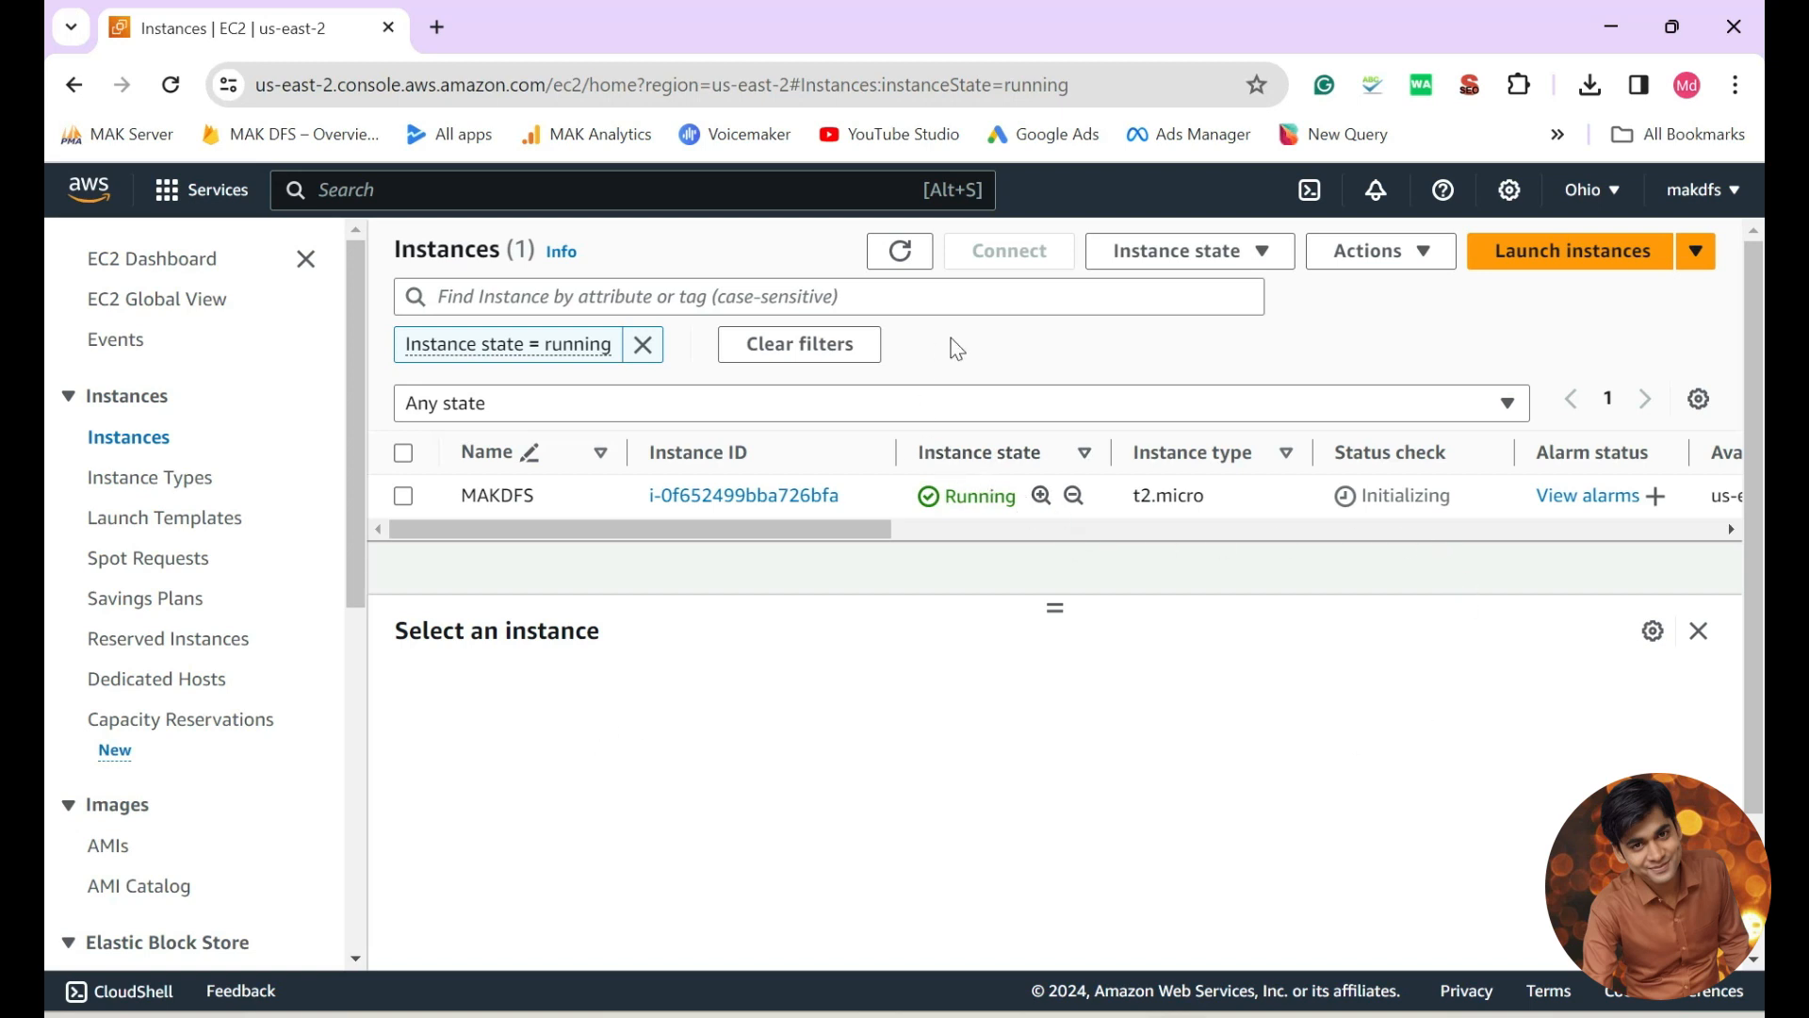
{"action": "left_click", "coordinate": [1265, 254]}
{"action": "left_click", "coordinate": [1398, 264]}
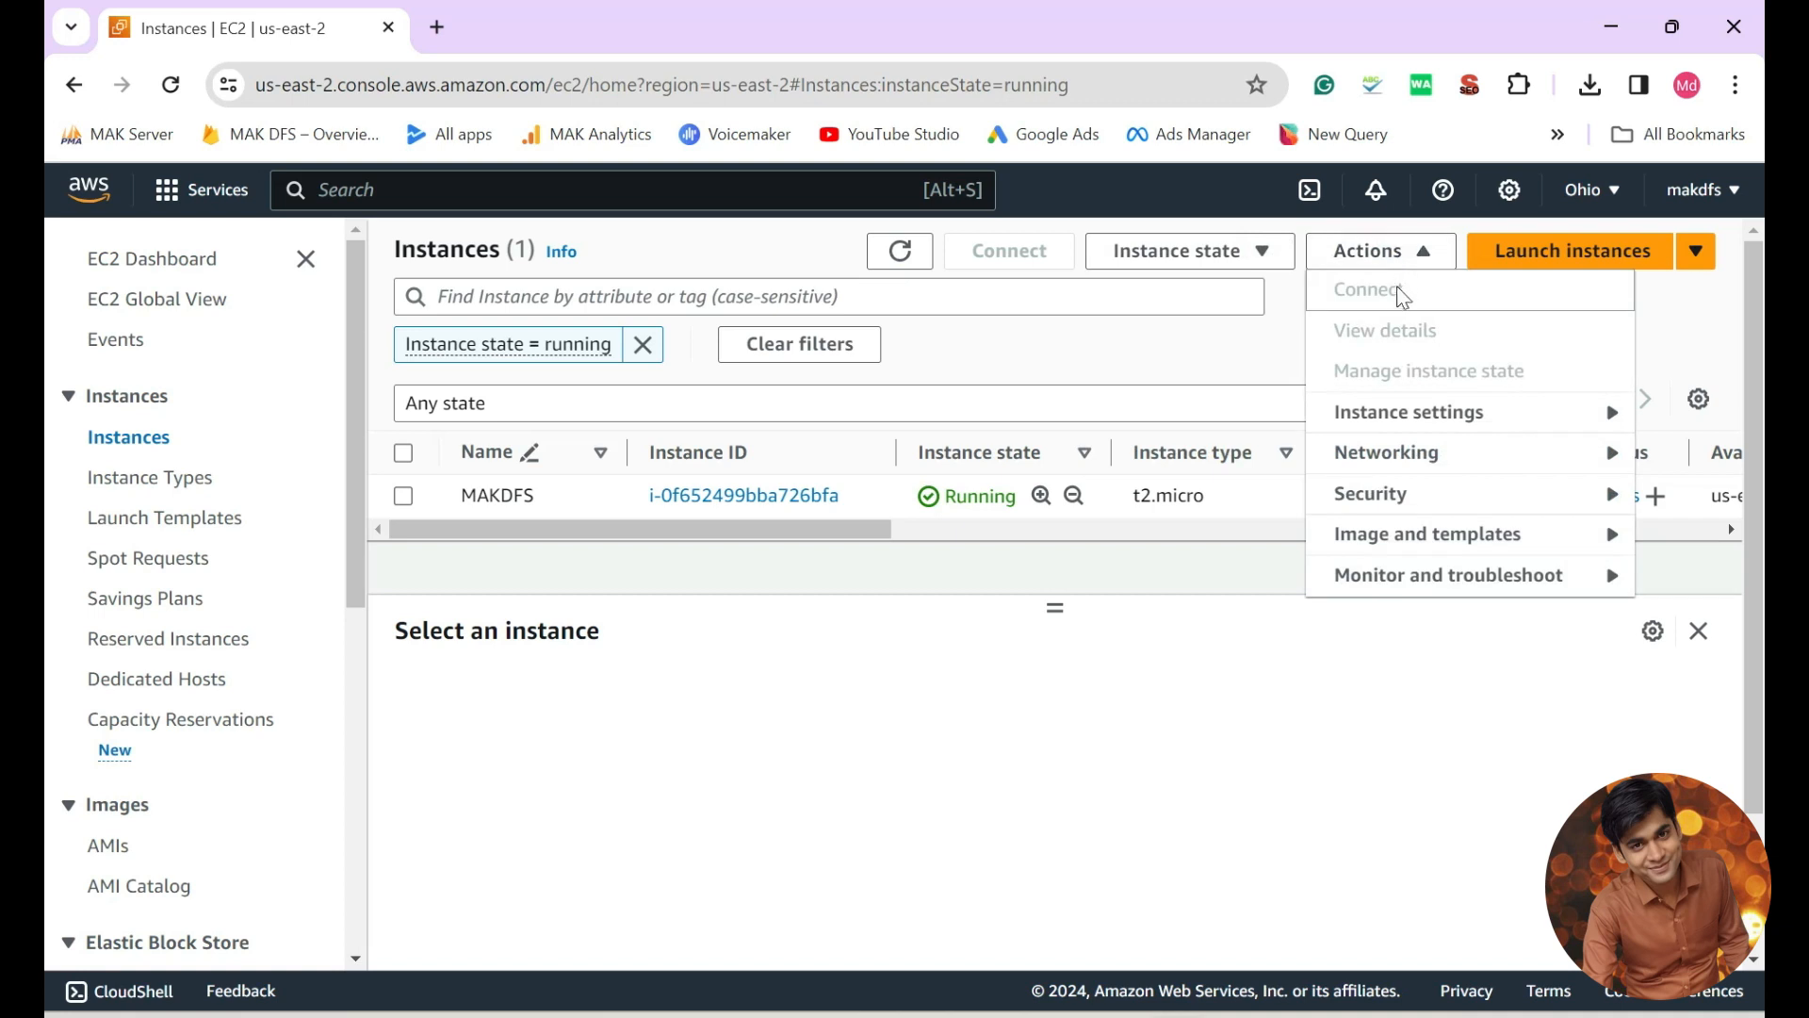
{"action": "left_click", "coordinate": [1174, 684]}
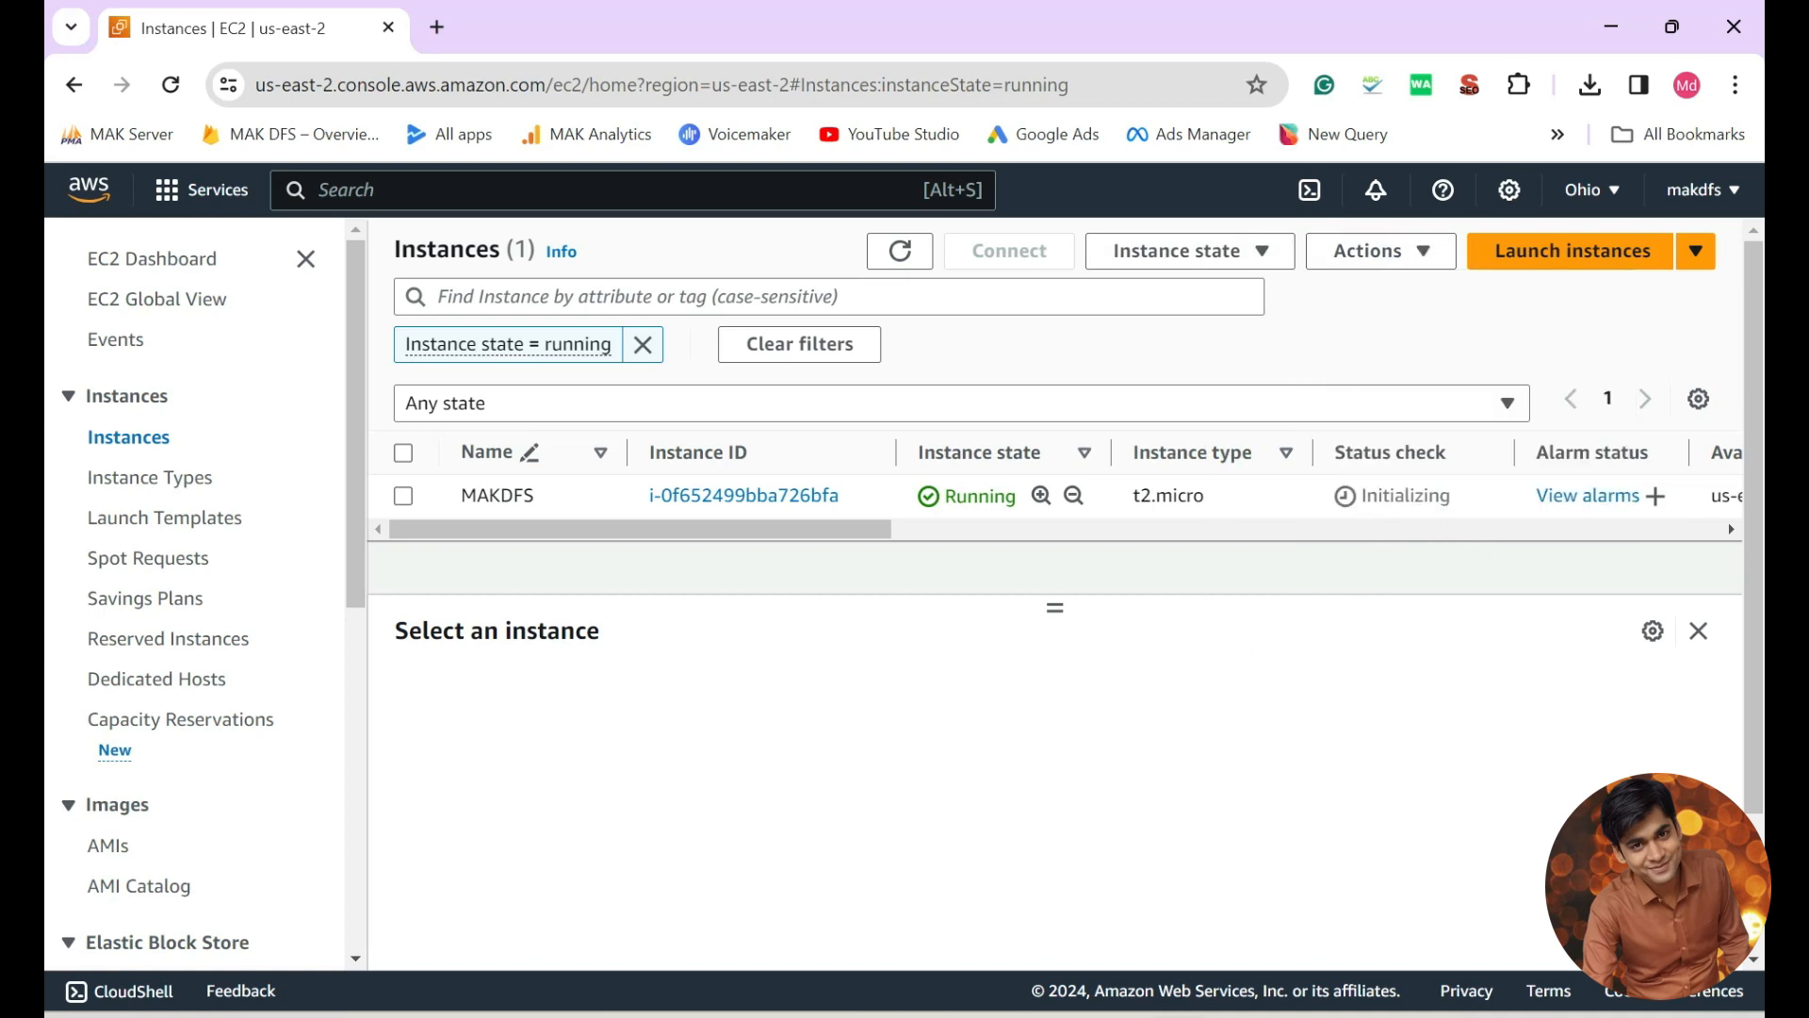
Look over the instance action and state options, and reload the instances list to recheck the MAKDFS status check.
{"action": "left_click", "coordinate": [912, 267]}
{"action": "left_click", "coordinate": [911, 258]}
{"action": "left_click", "coordinate": [1408, 266]}
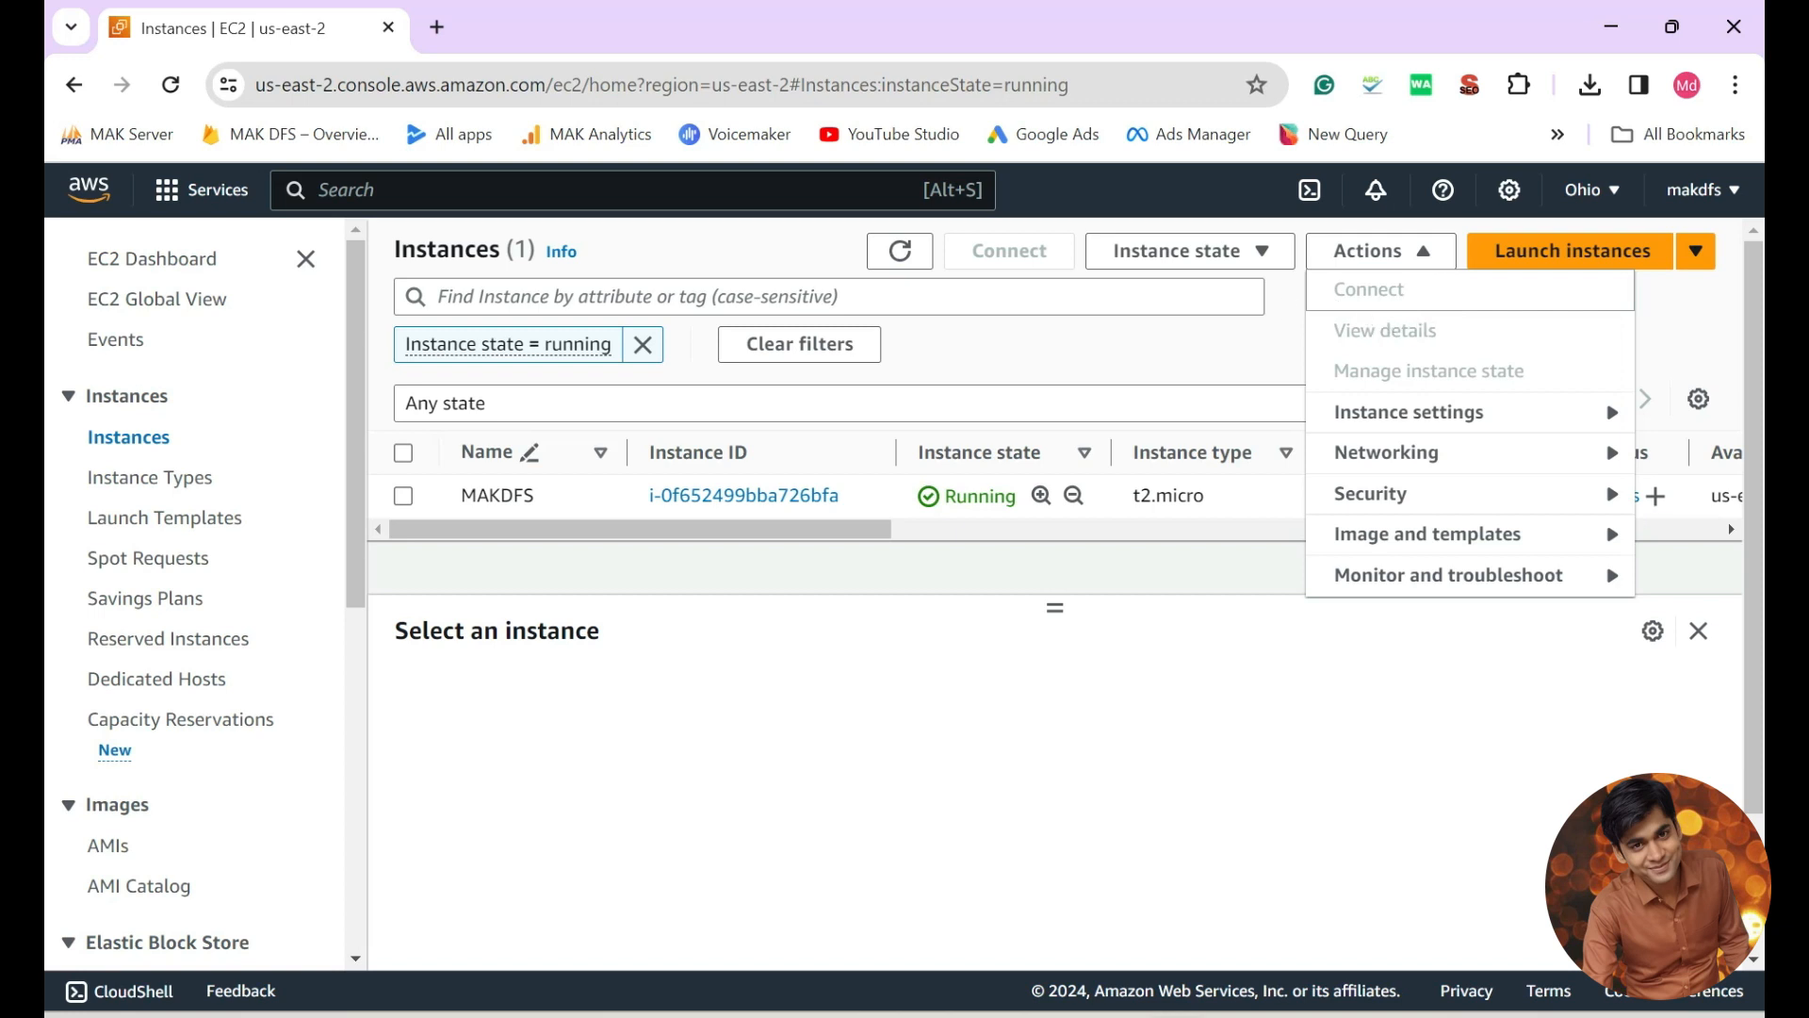
{"action": "left_click", "coordinate": [1202, 256]}
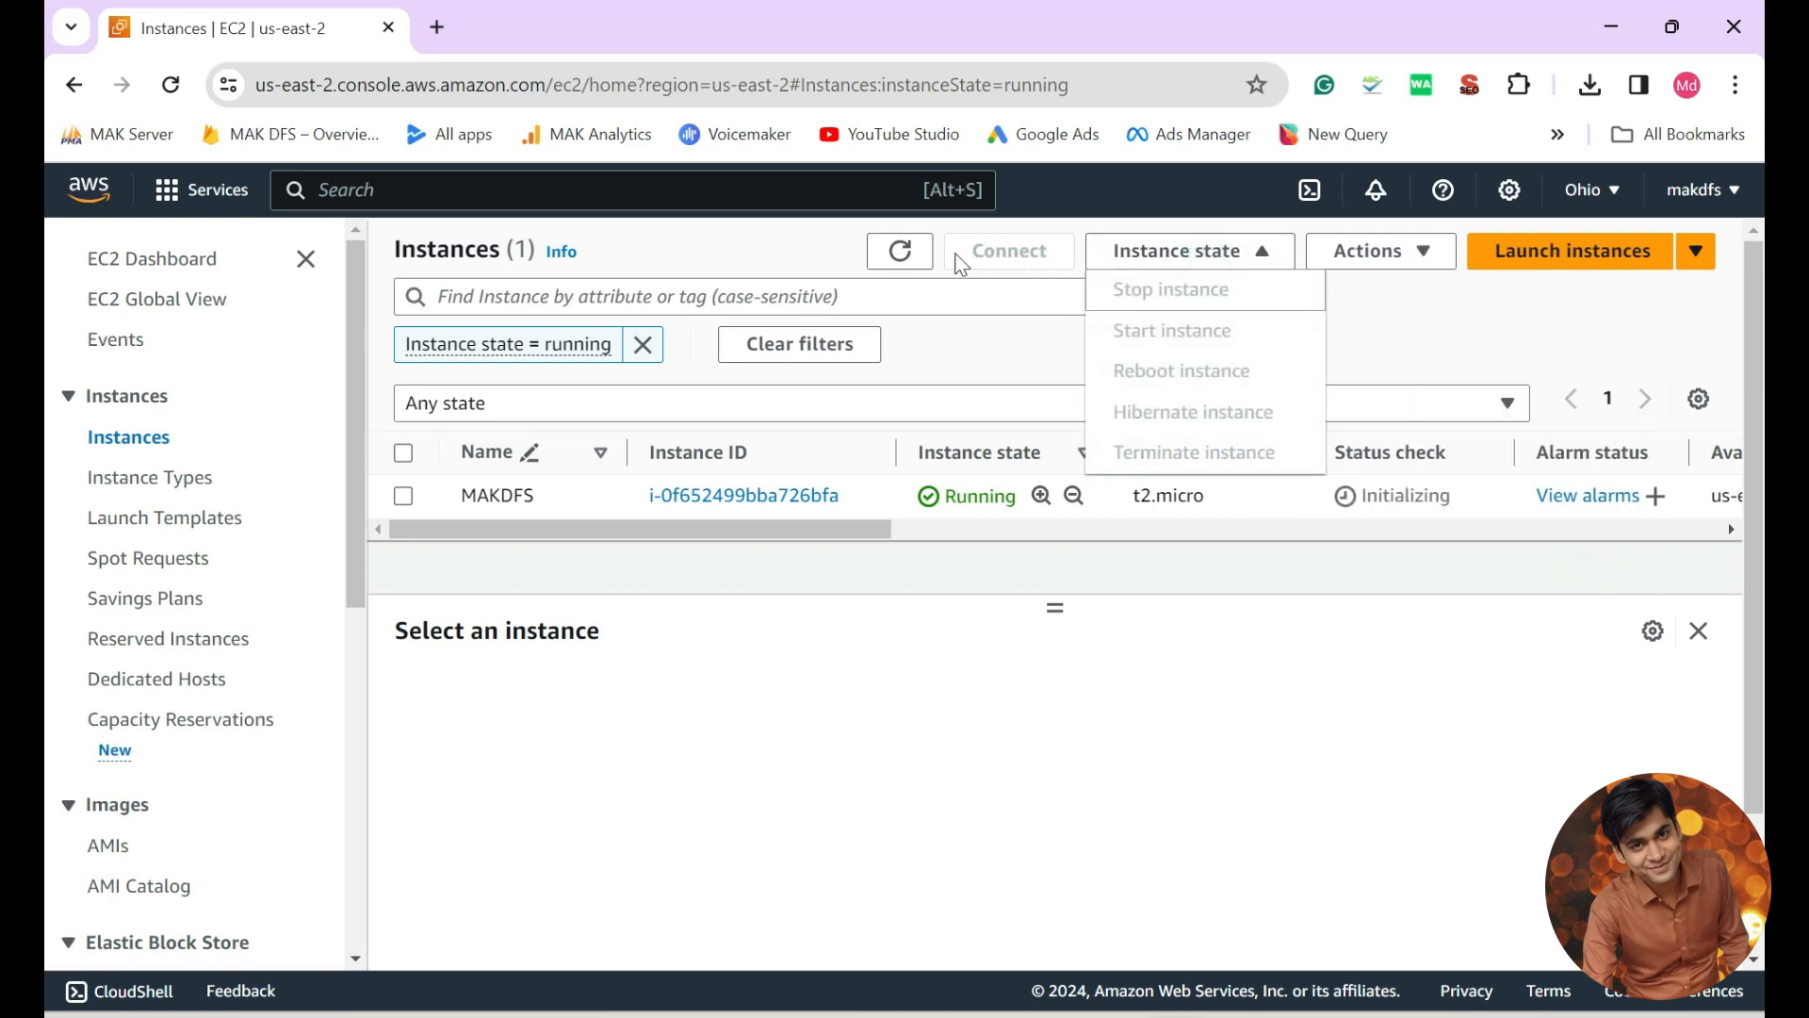
{"action": "left_click", "coordinate": [999, 272]}
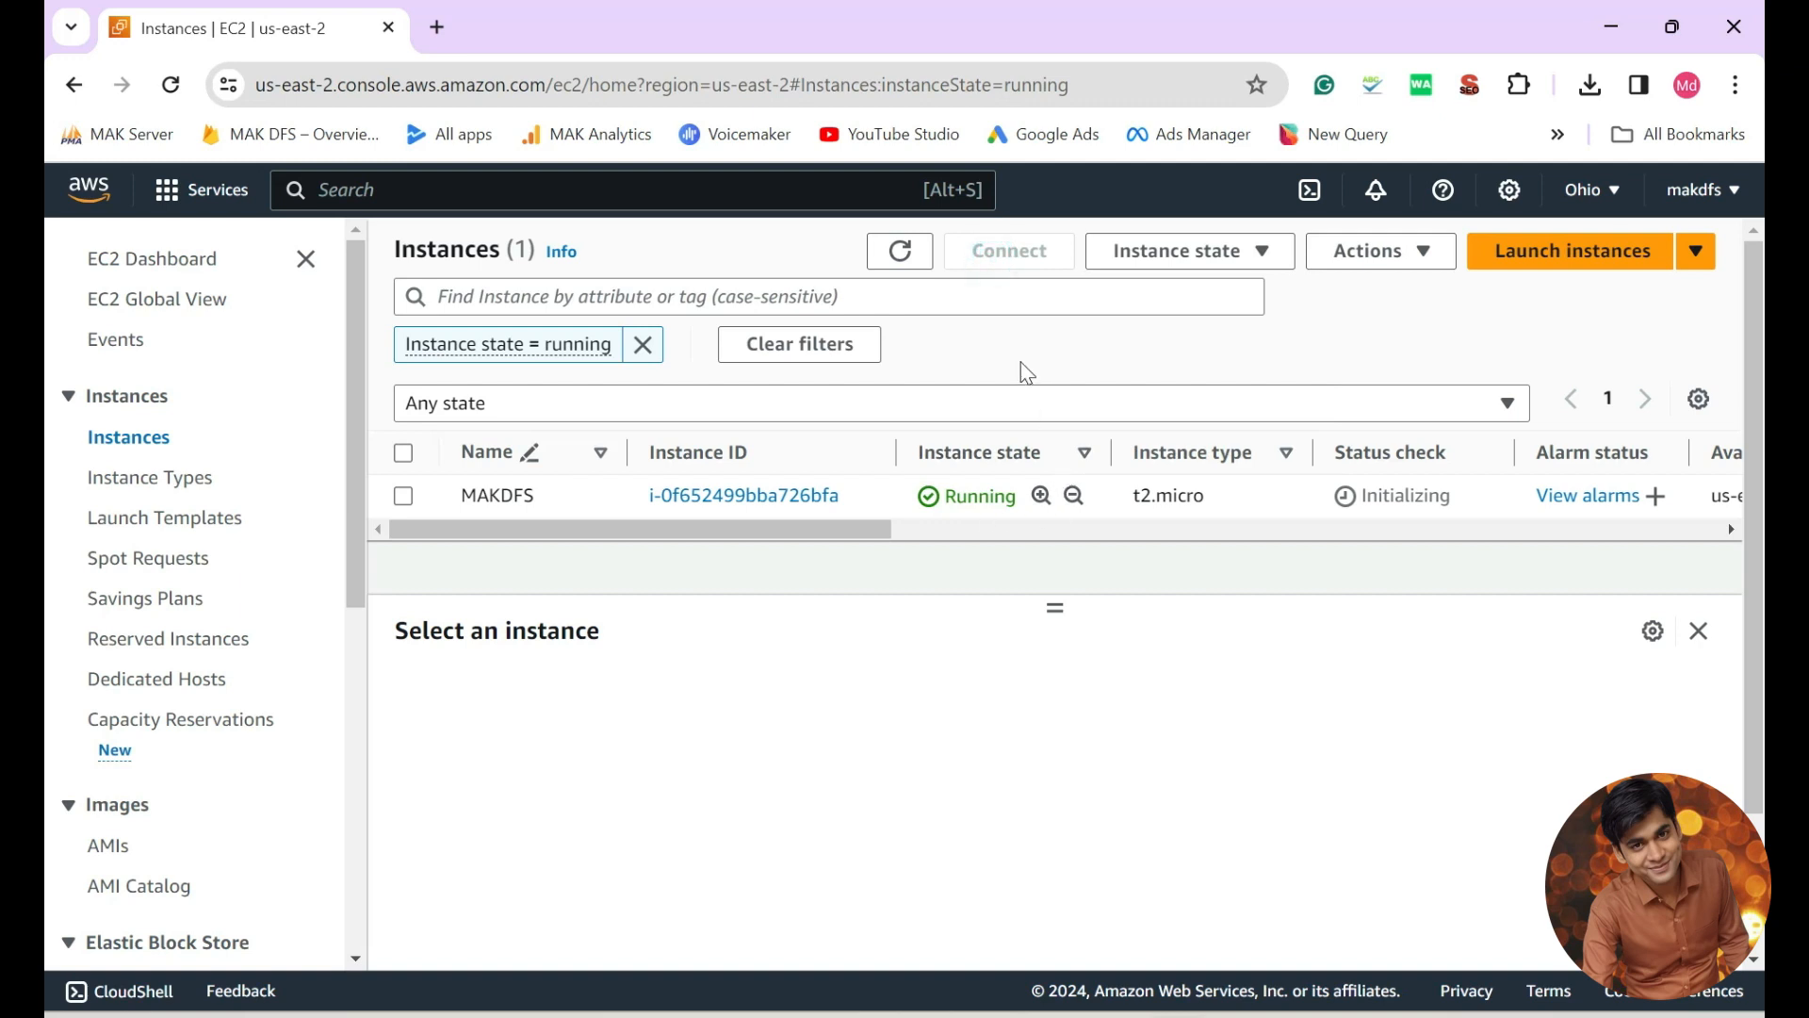
{"action": "left_click", "coordinate": [171, 85]}
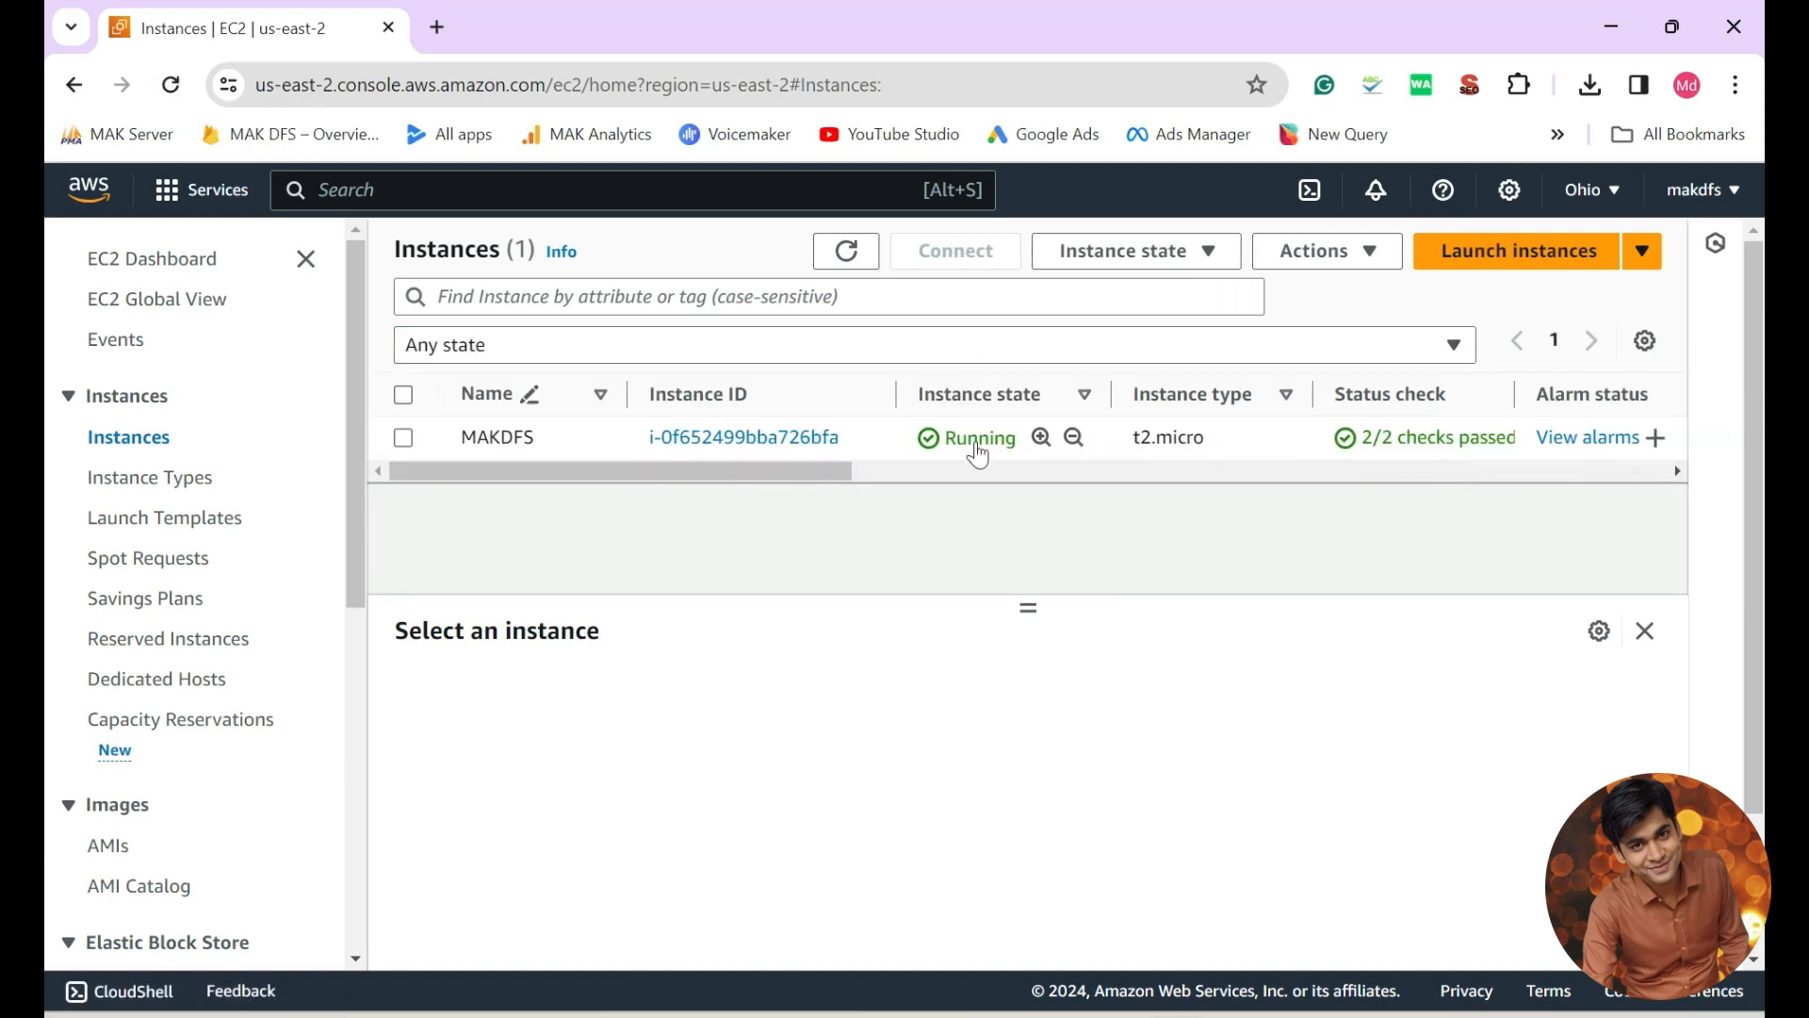
Select the MAKDFS instance and review its summary, including the IP addresses, platform and AMI details.
{"action": "left_click", "coordinate": [404, 438]}
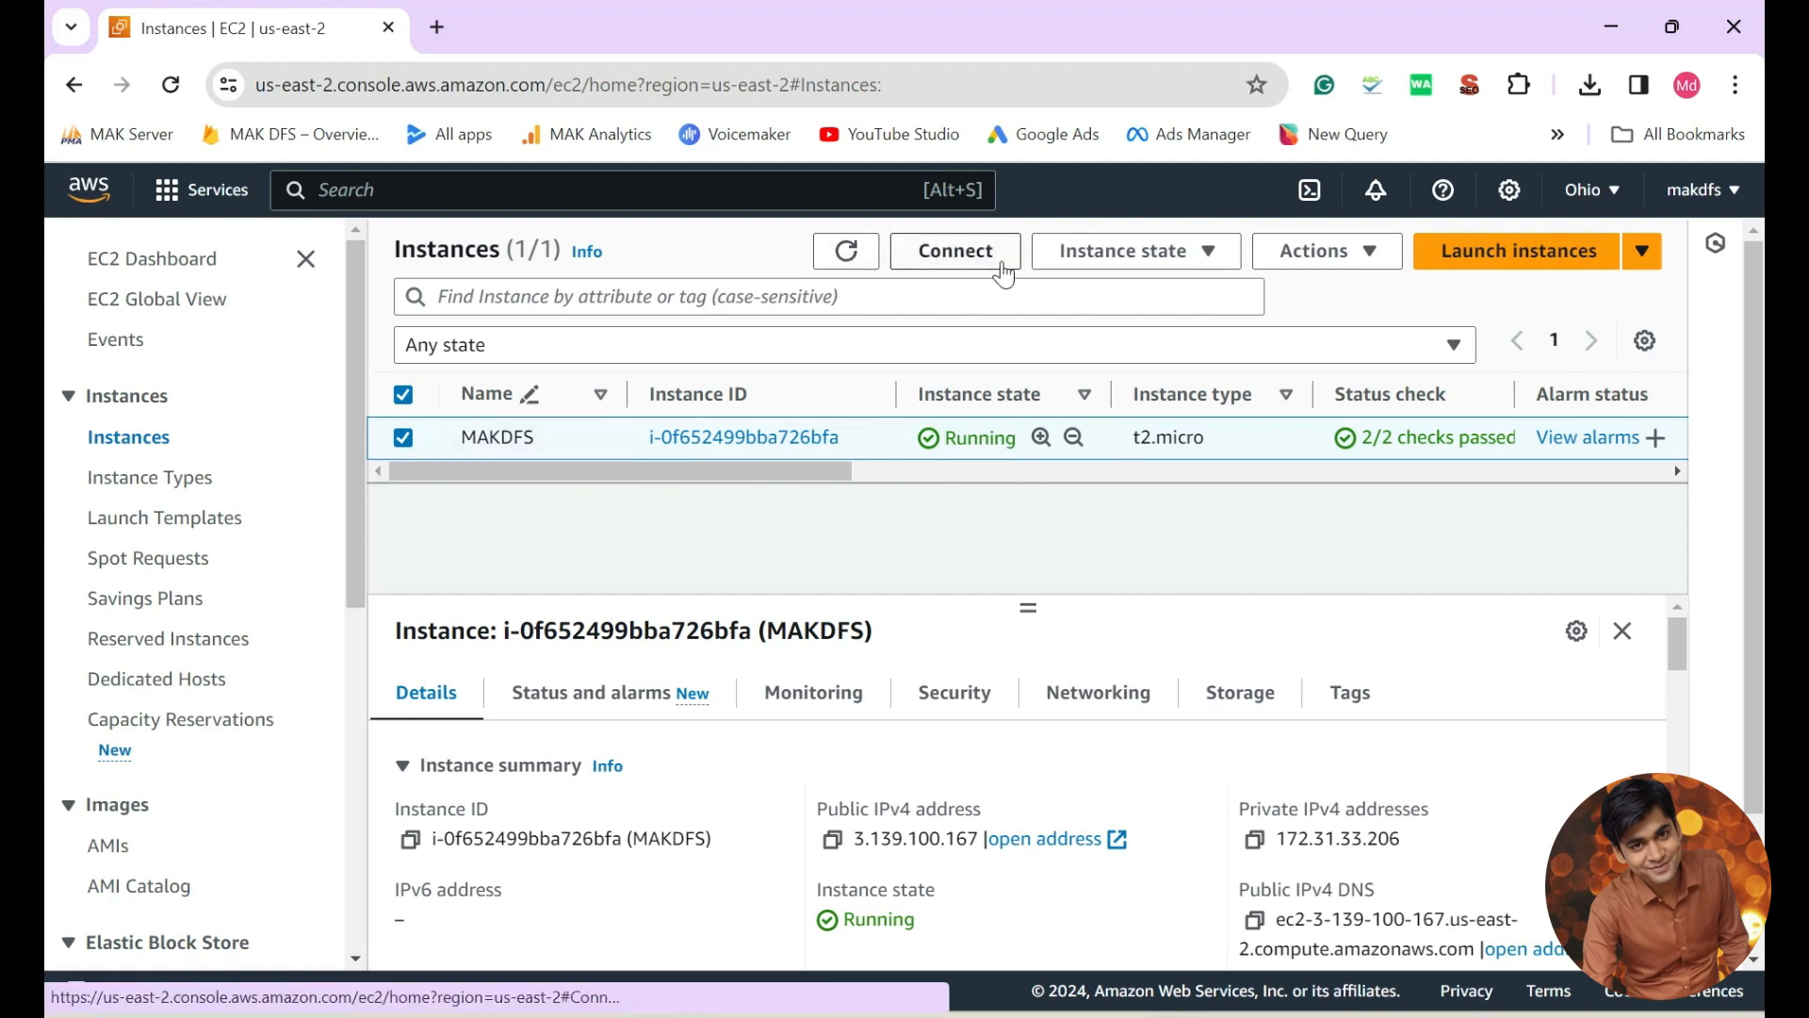
{"action": "left_click", "coordinate": [404, 437]}
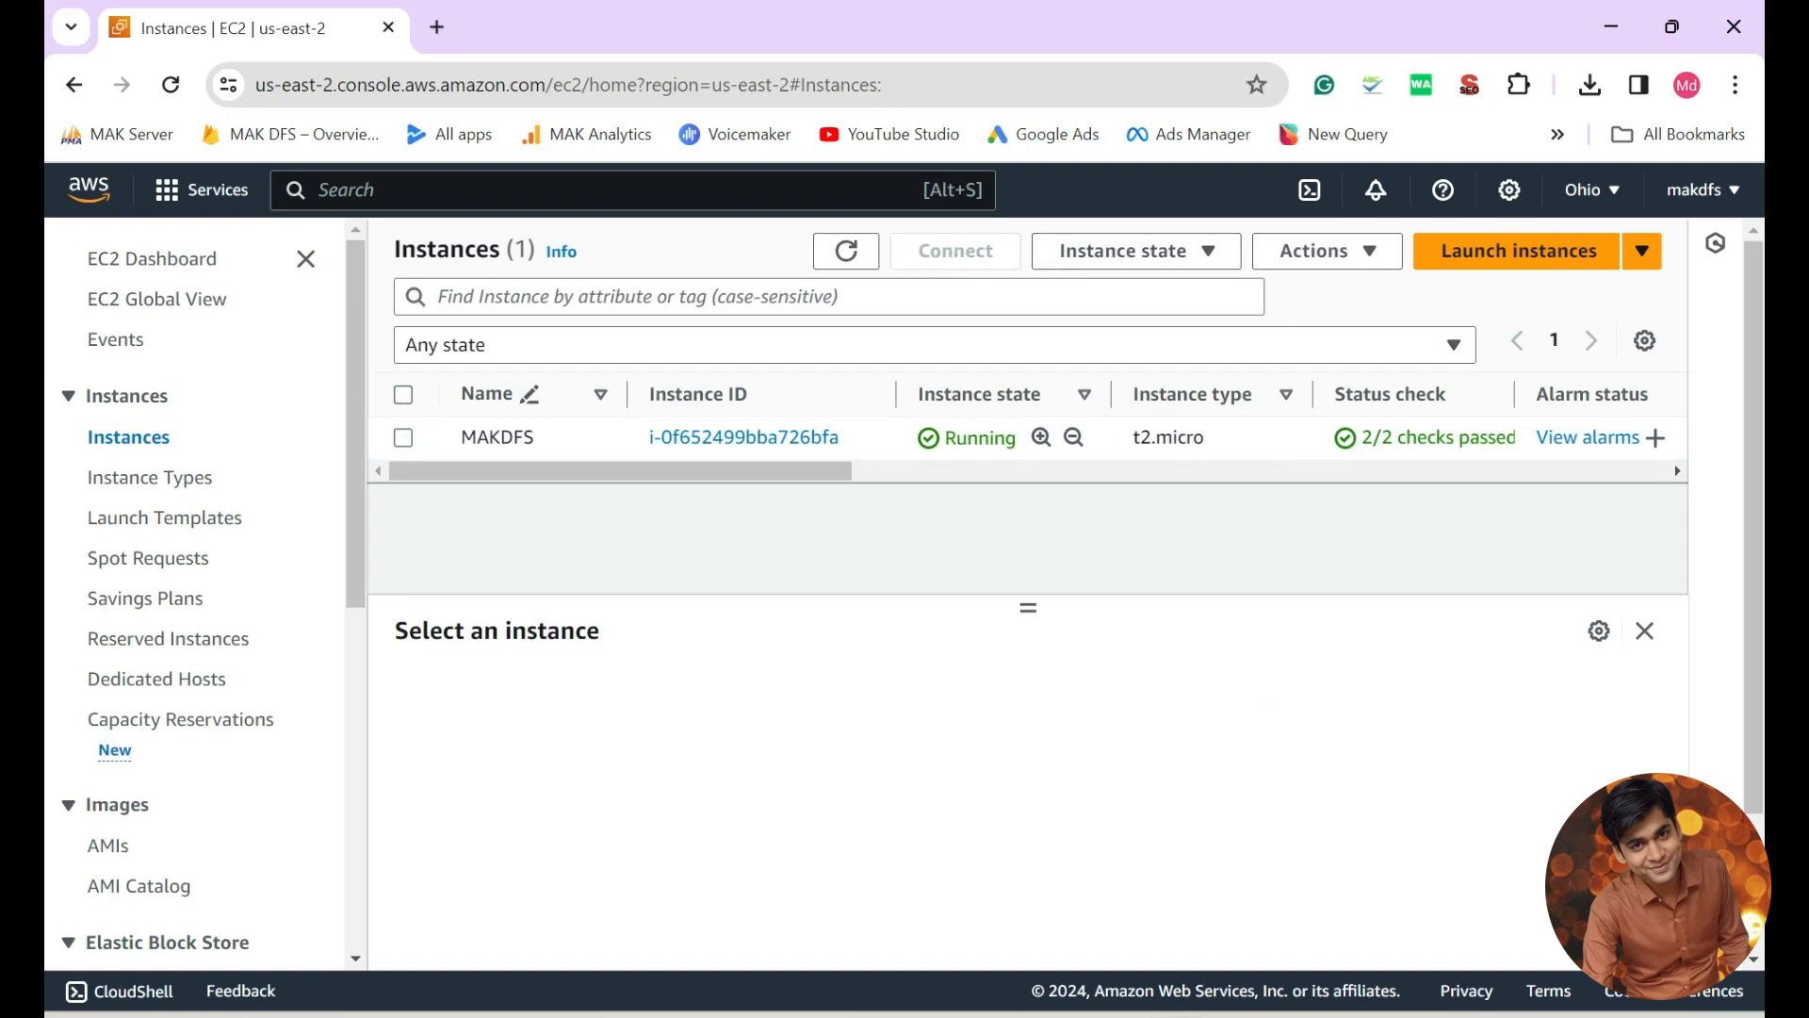
{"action": "left_click_drag", "start_coordinate": [664, 471], "coordinate": [463, 460]}
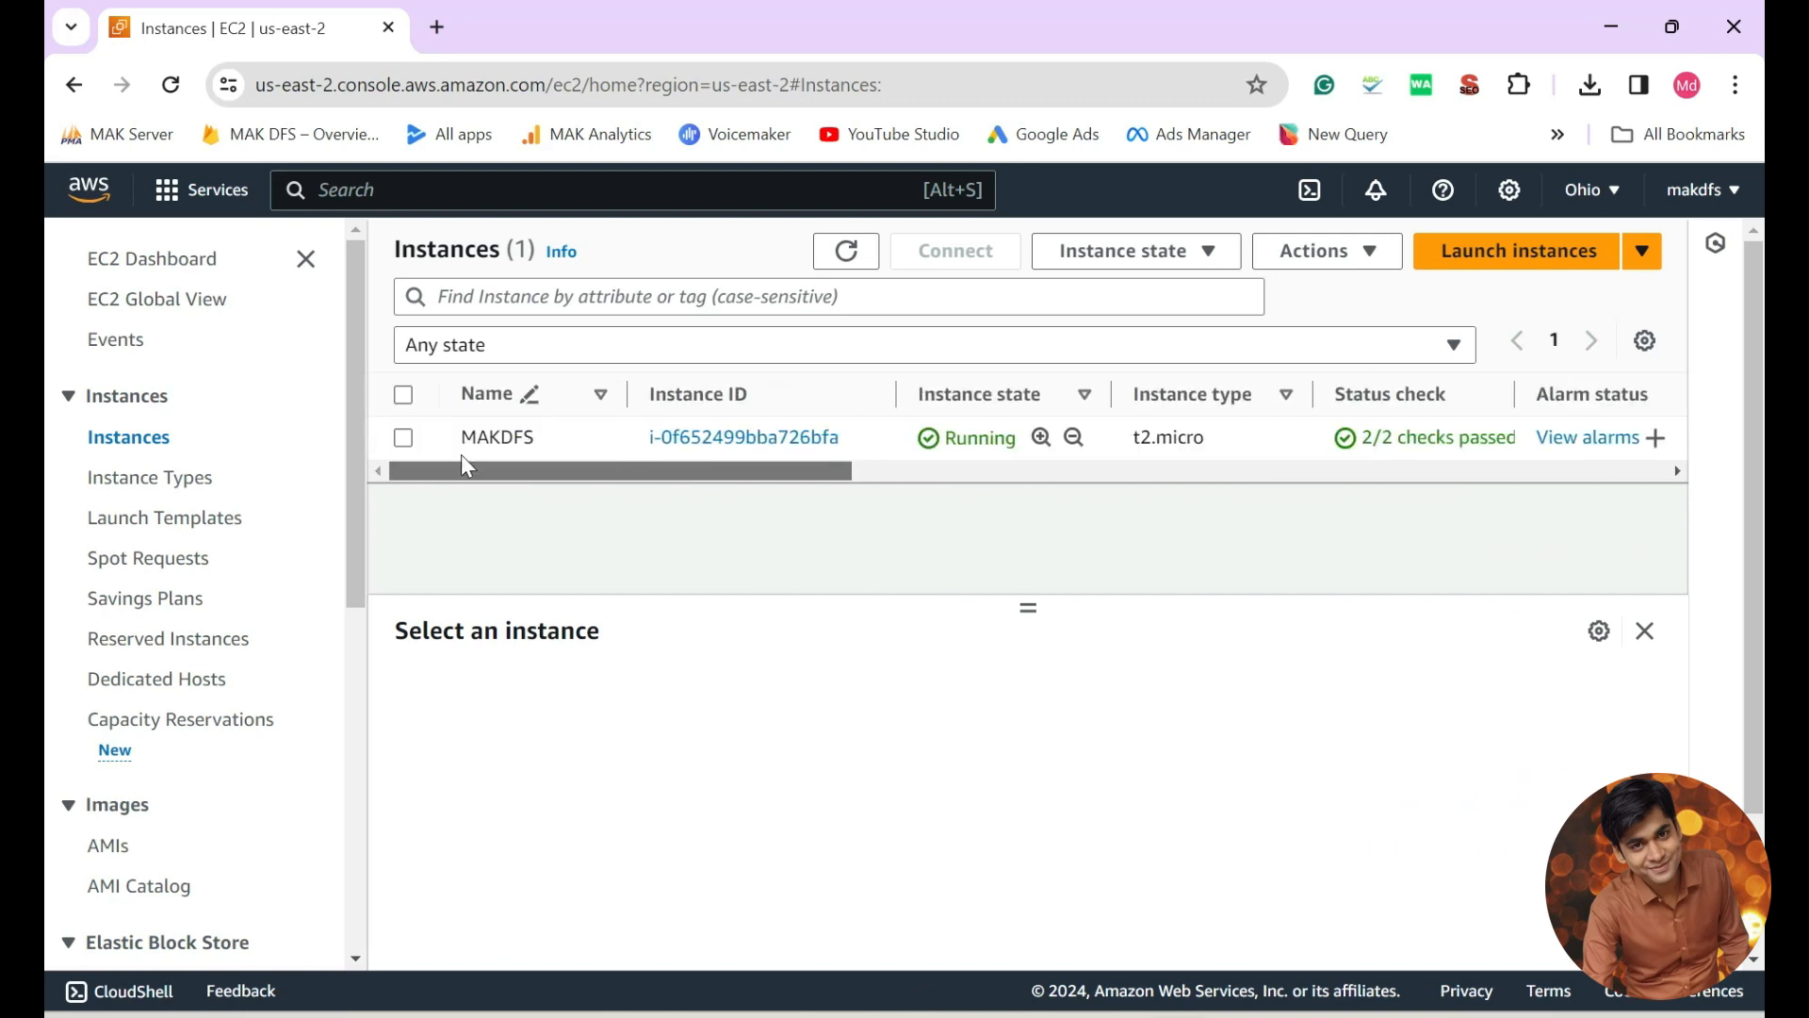
{"action": "left_click", "coordinate": [405, 441]}
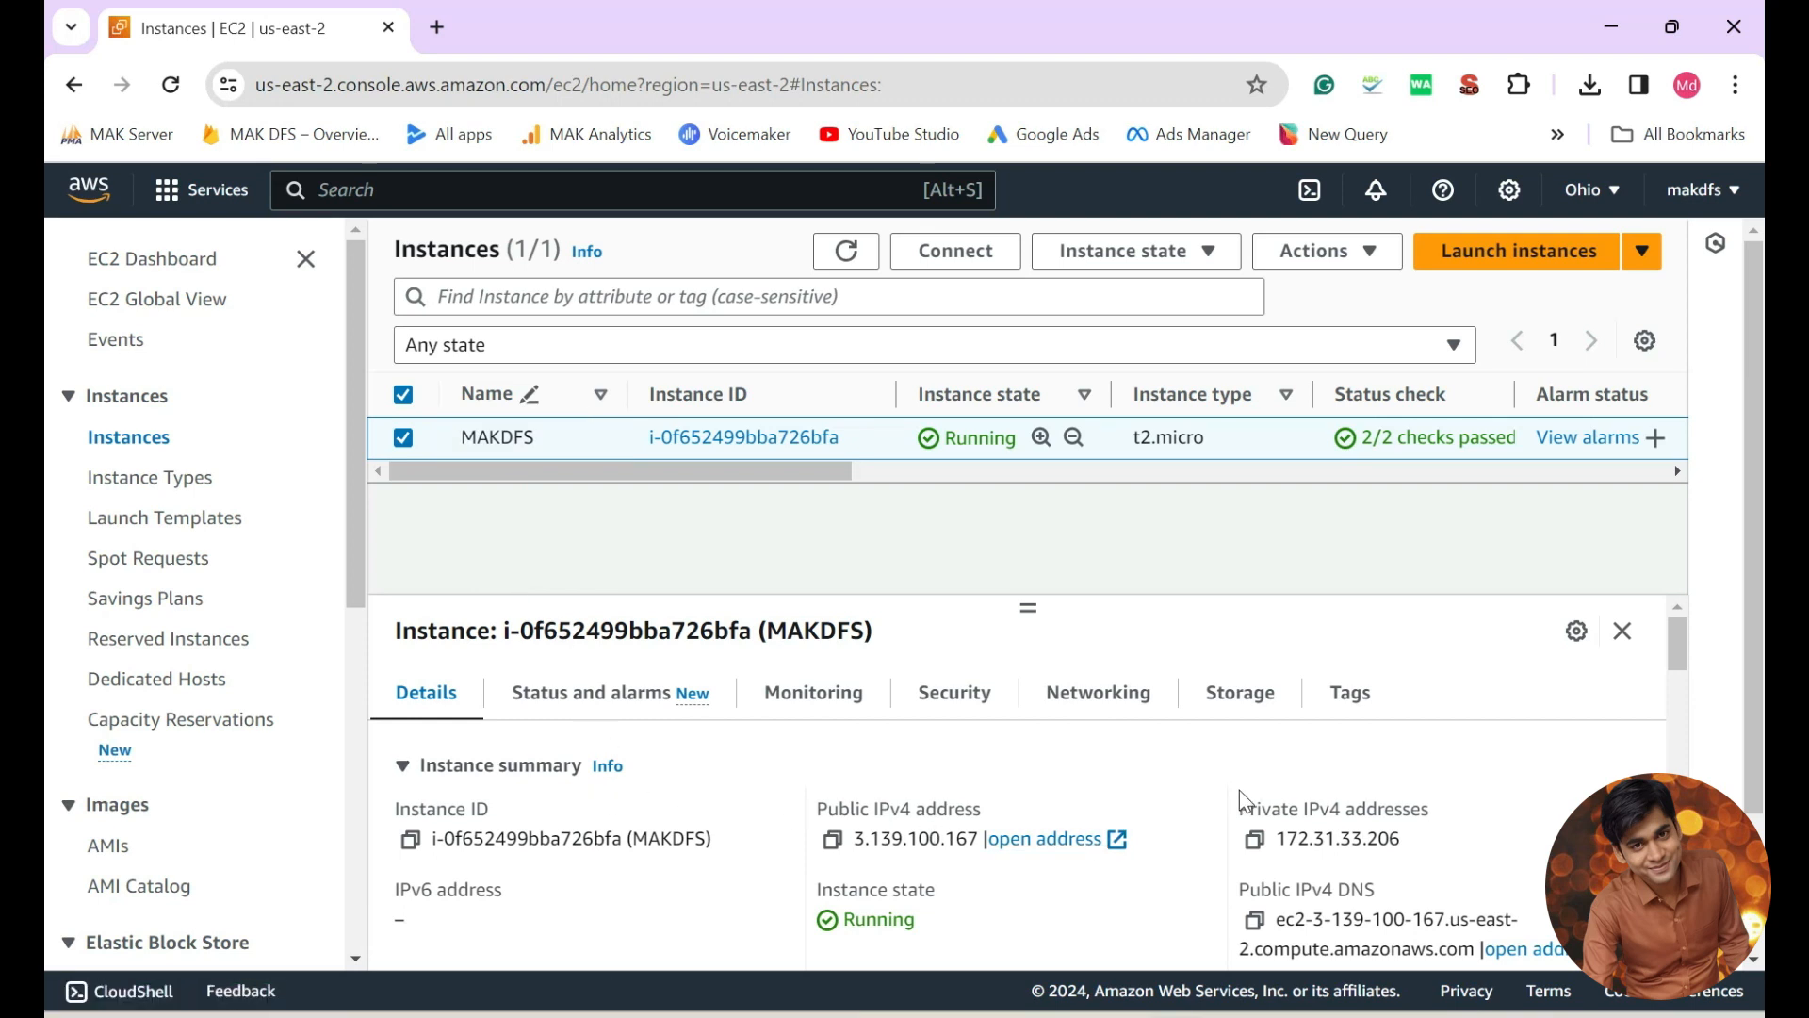
{"action": "scroll", "coordinate": [804, 828], "scroll_direction": "down", "scroll_amount": 3}
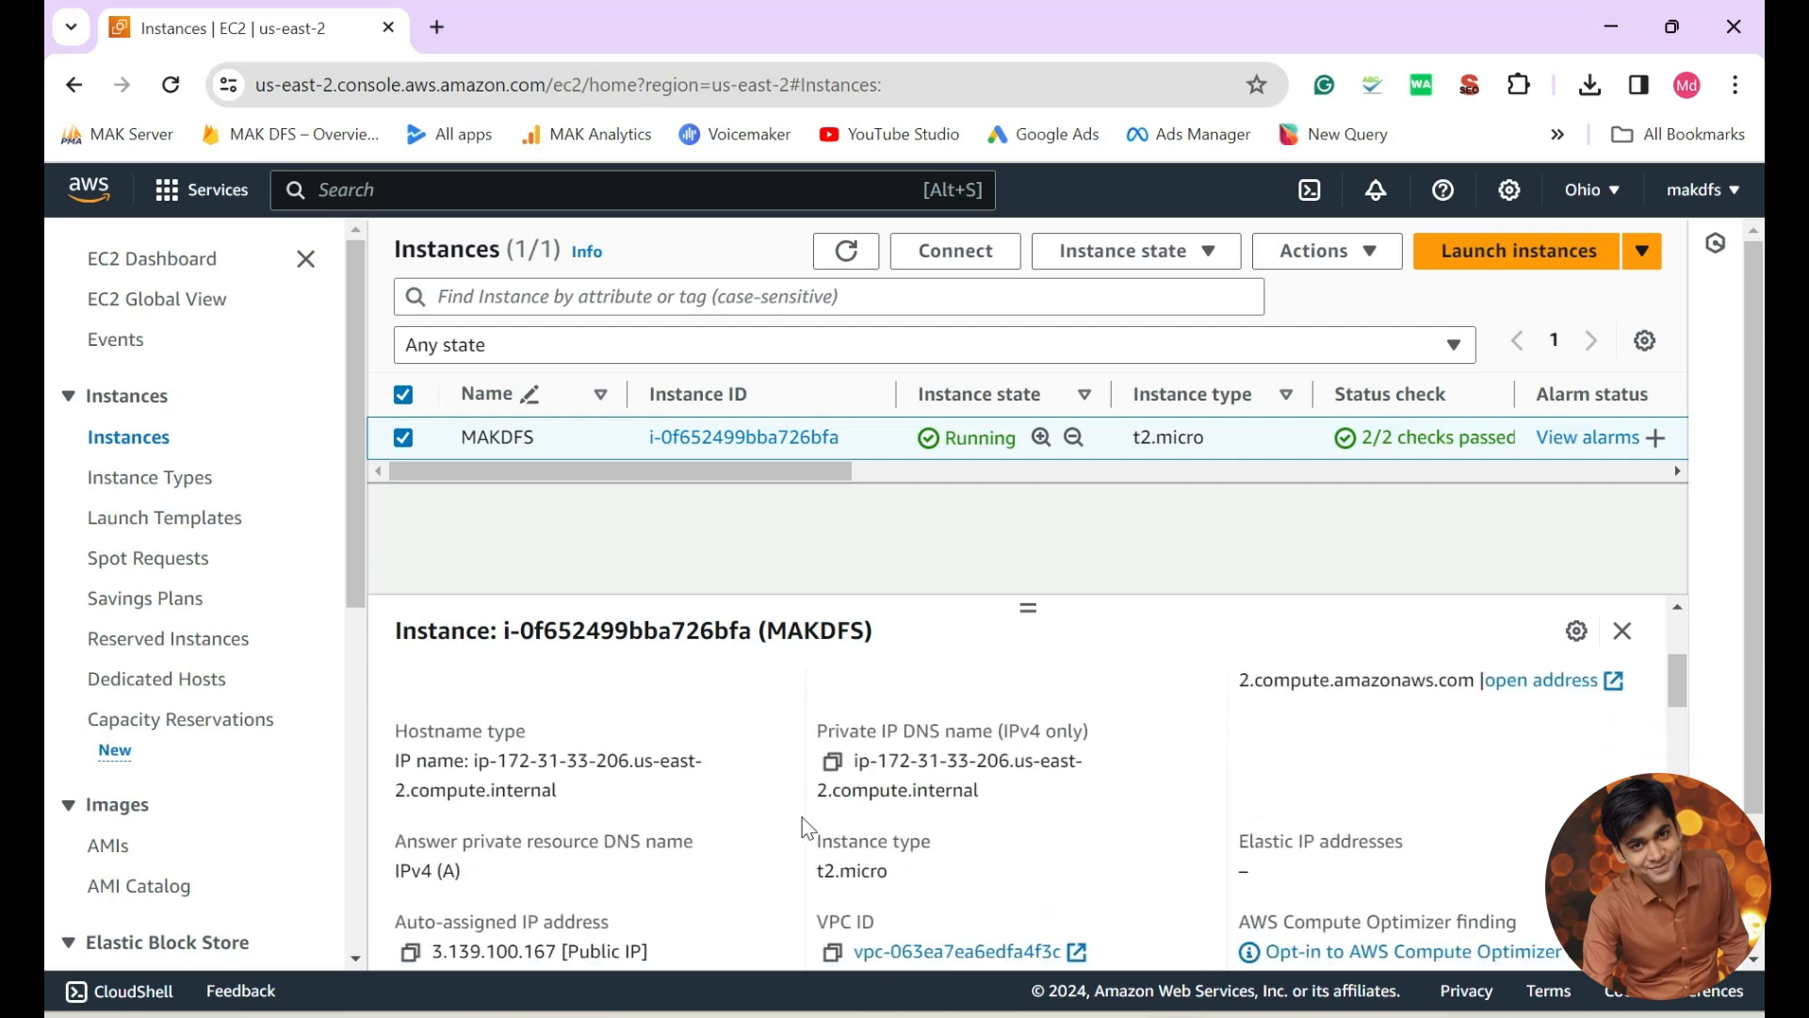
{"action": "scroll", "coordinate": [804, 827], "scroll_direction": "down", "scroll_amount": 6}
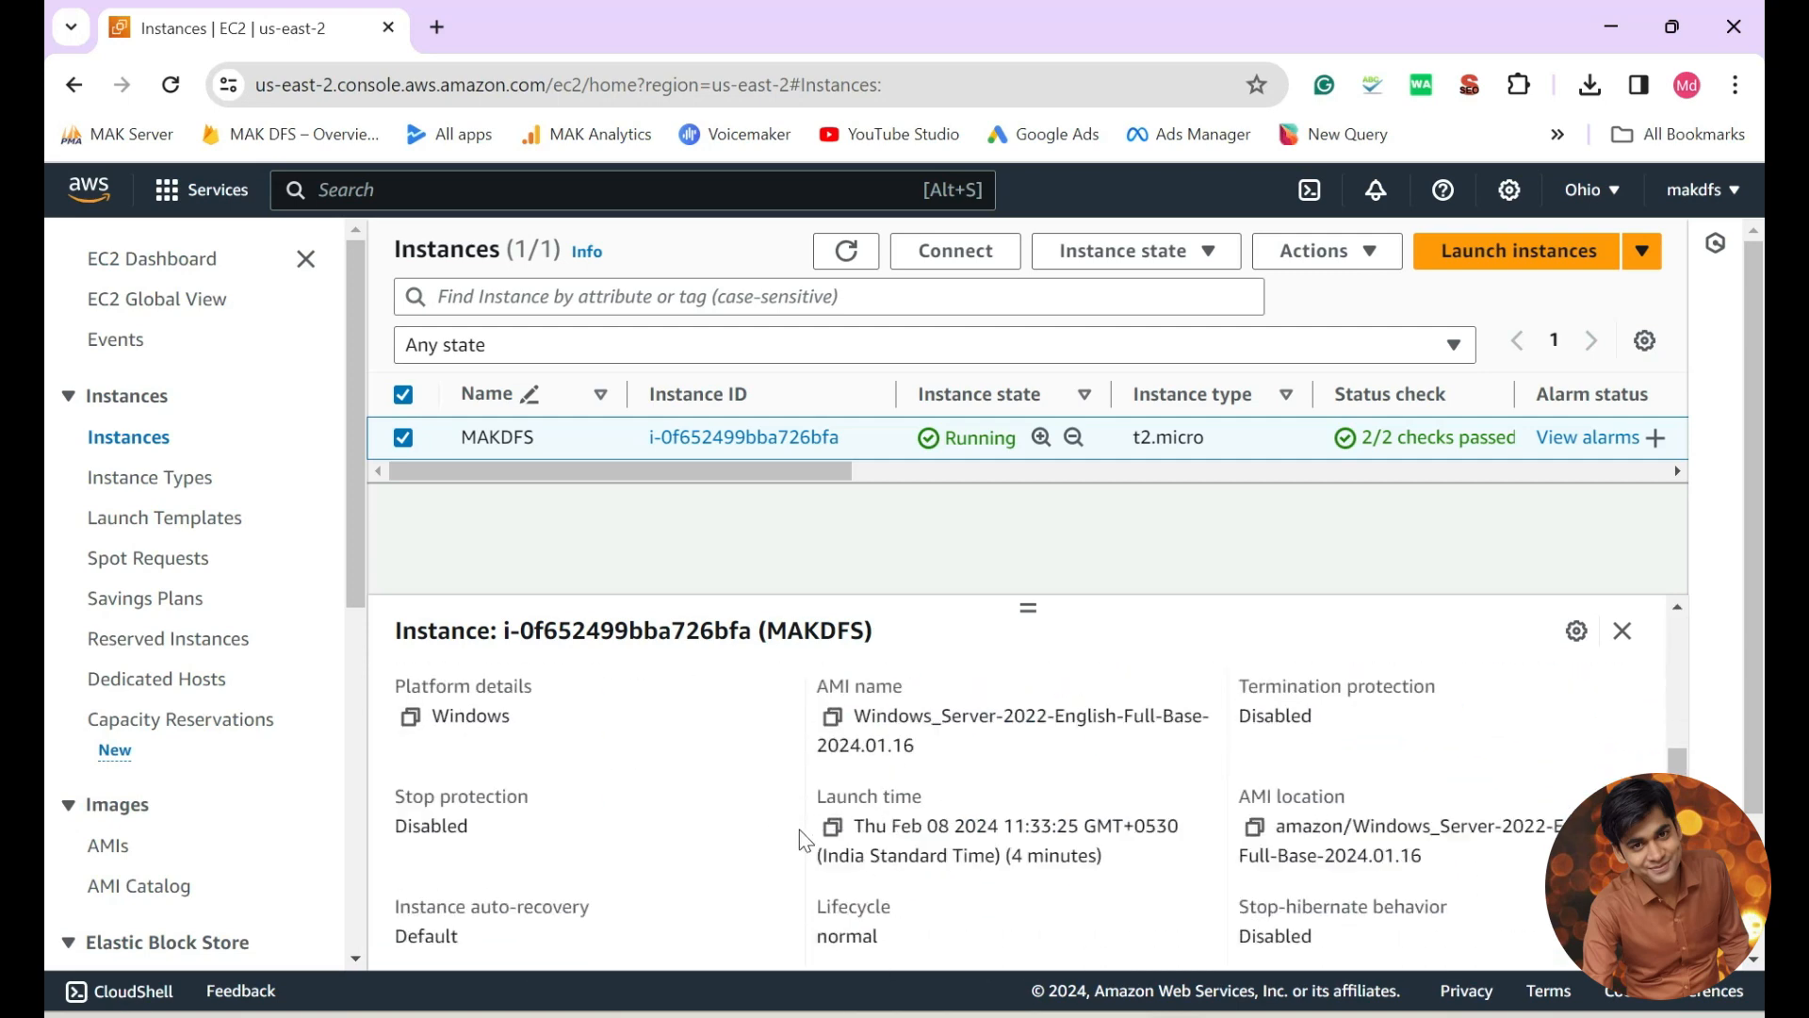
{"action": "scroll", "coordinate": [799, 830], "scroll_direction": "up", "scroll_amount": 10}
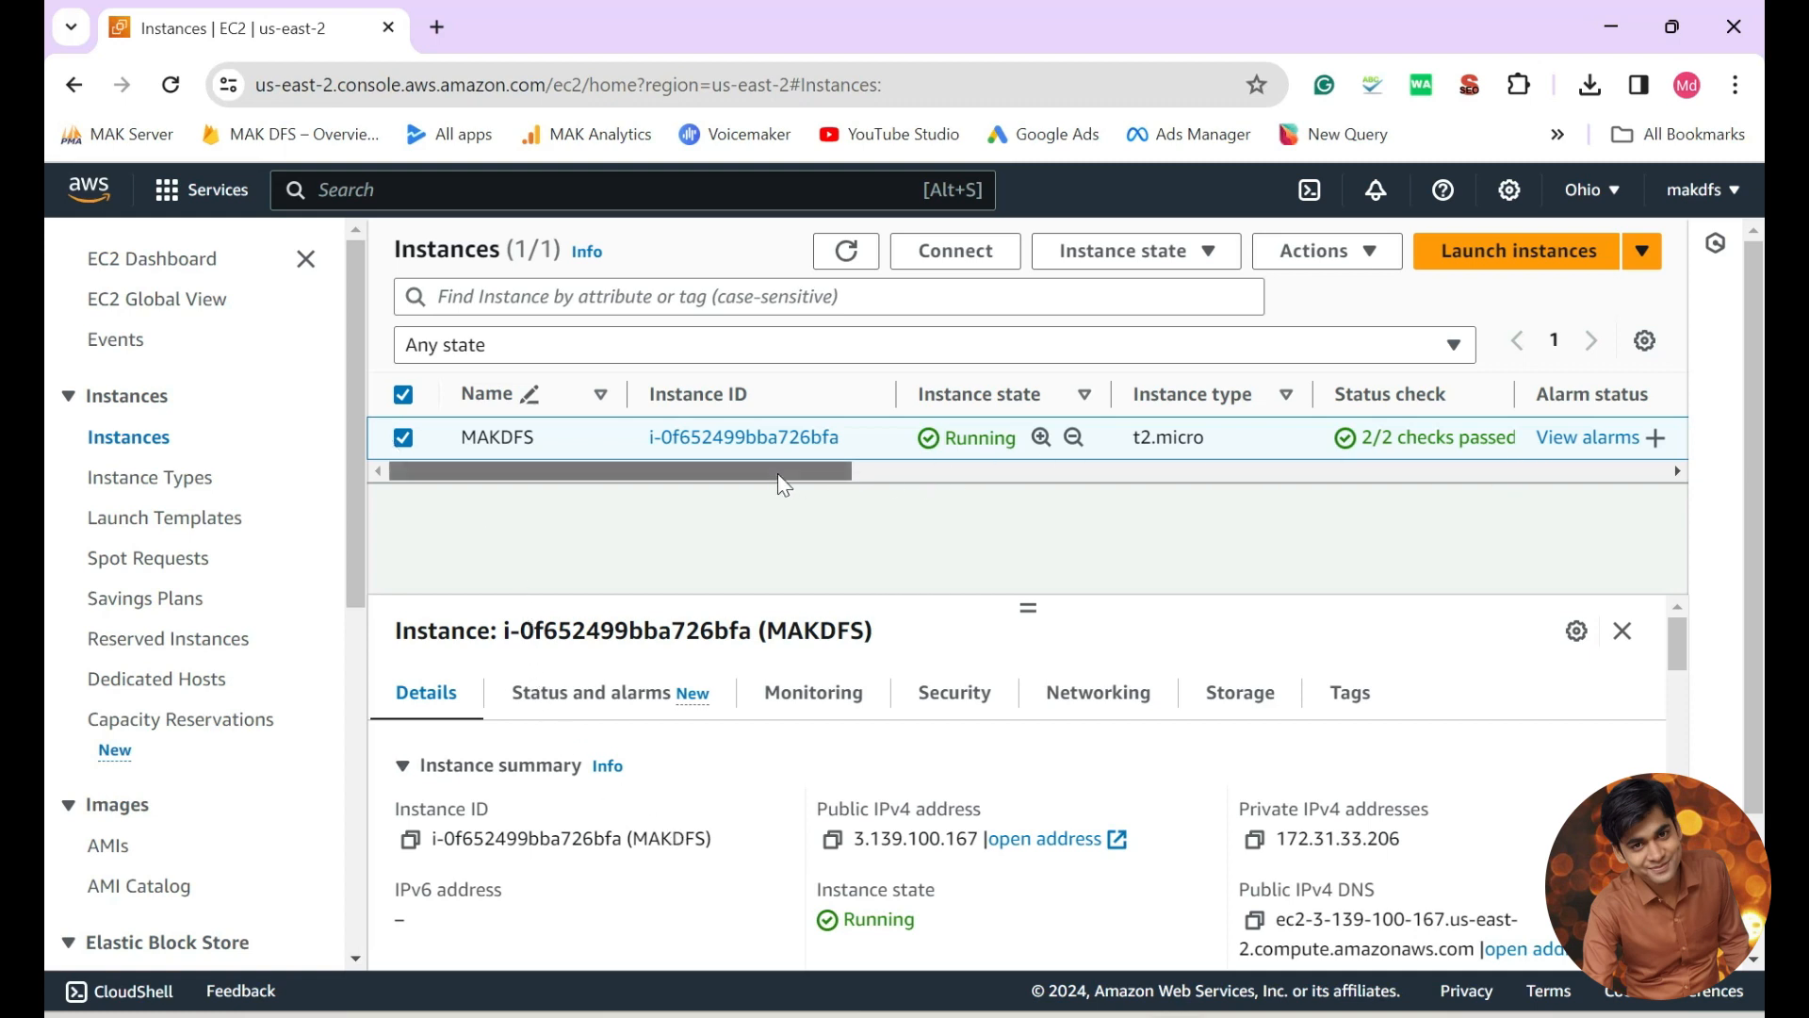
{"action": "left_click_drag", "start_coordinate": [778, 473], "coordinate": [517, 492]}
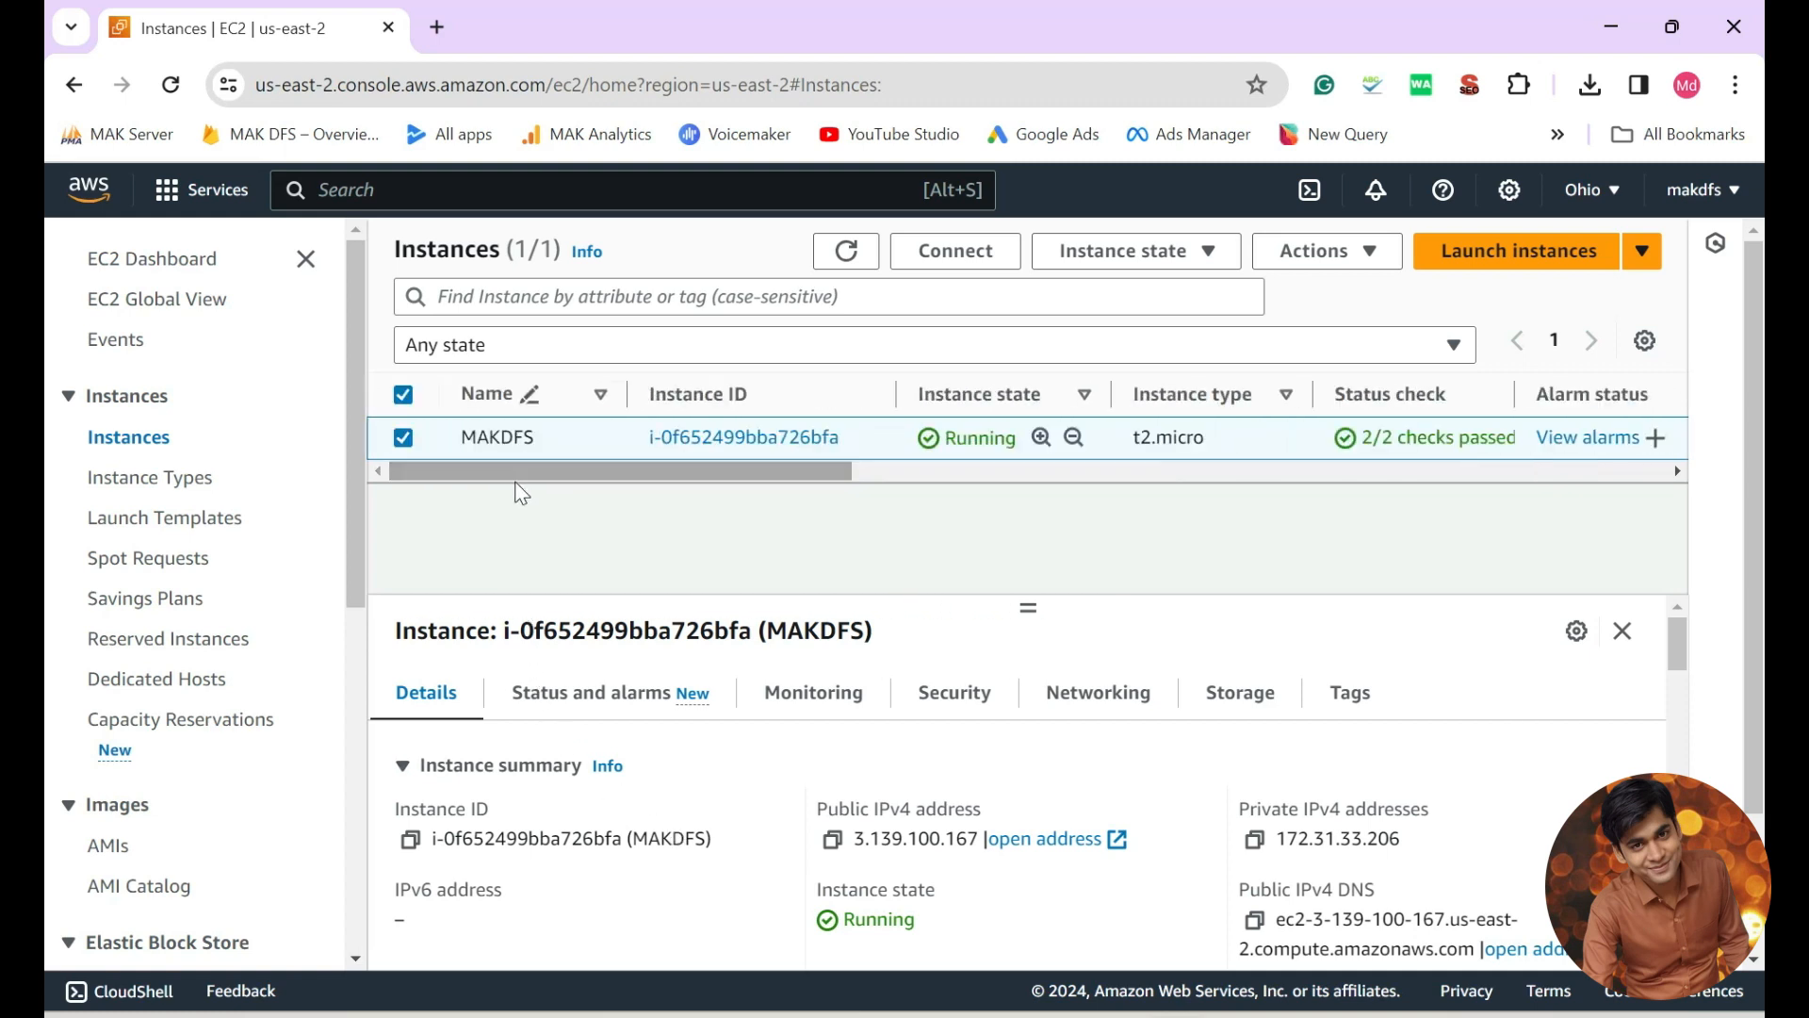
Download the remote desktop file for connecting to MAKDFS with an RDP client, and check it in the Downloads folder.
{"action": "left_click", "coordinate": [970, 255]}
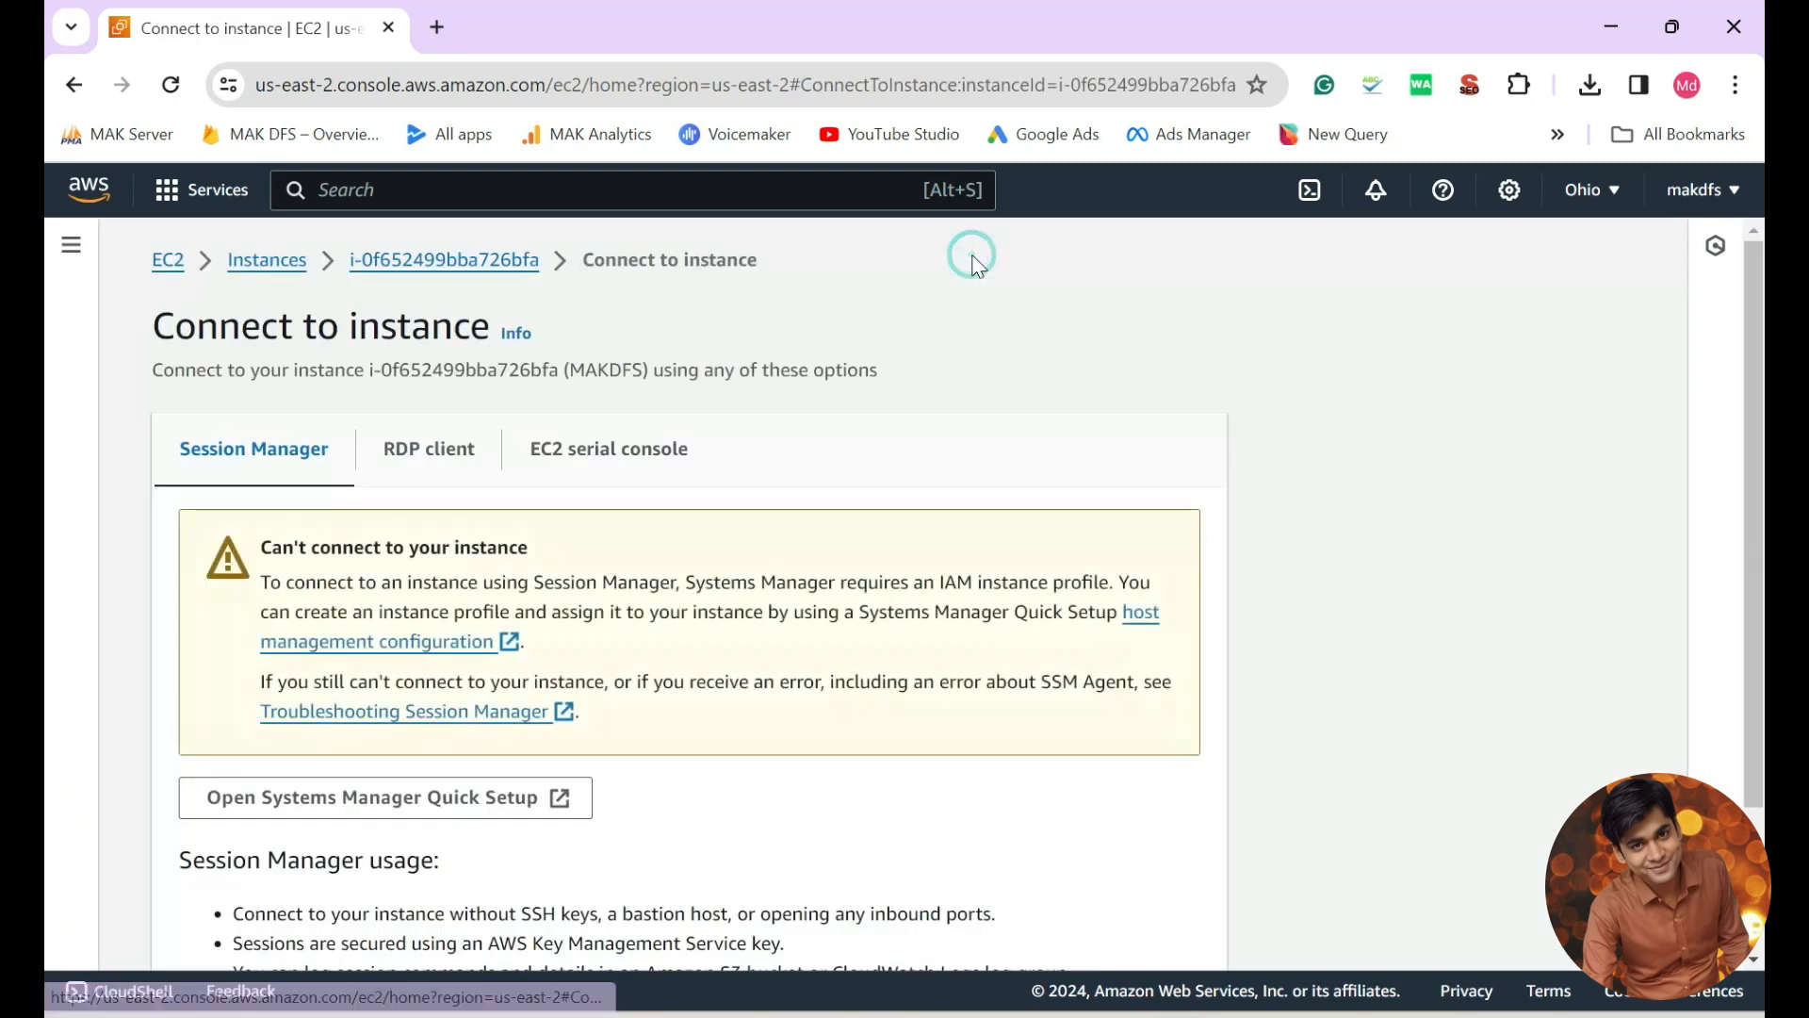
{"action": "left_click", "coordinate": [412, 462]}
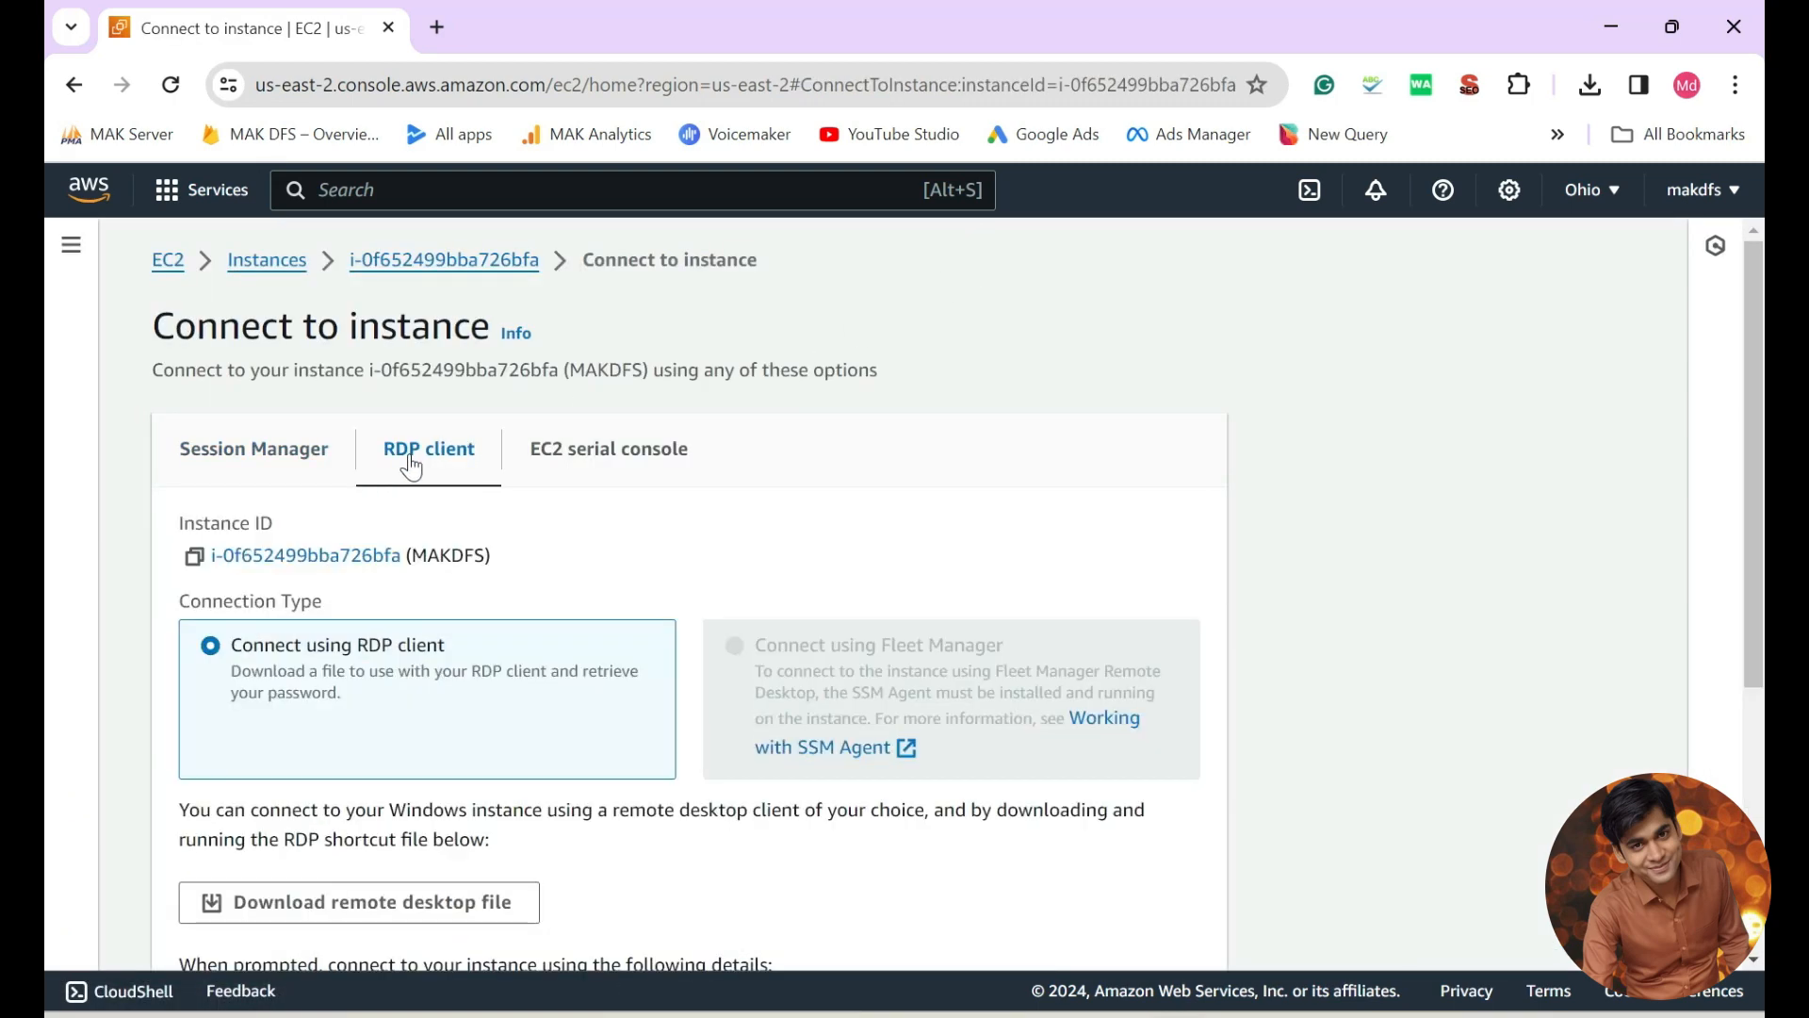
{"action": "scroll", "coordinate": [1034, 514], "scroll_direction": "down", "scroll_amount": 1}
{"action": "scroll", "coordinate": [1034, 513], "scroll_direction": "down", "scroll_amount": 1}
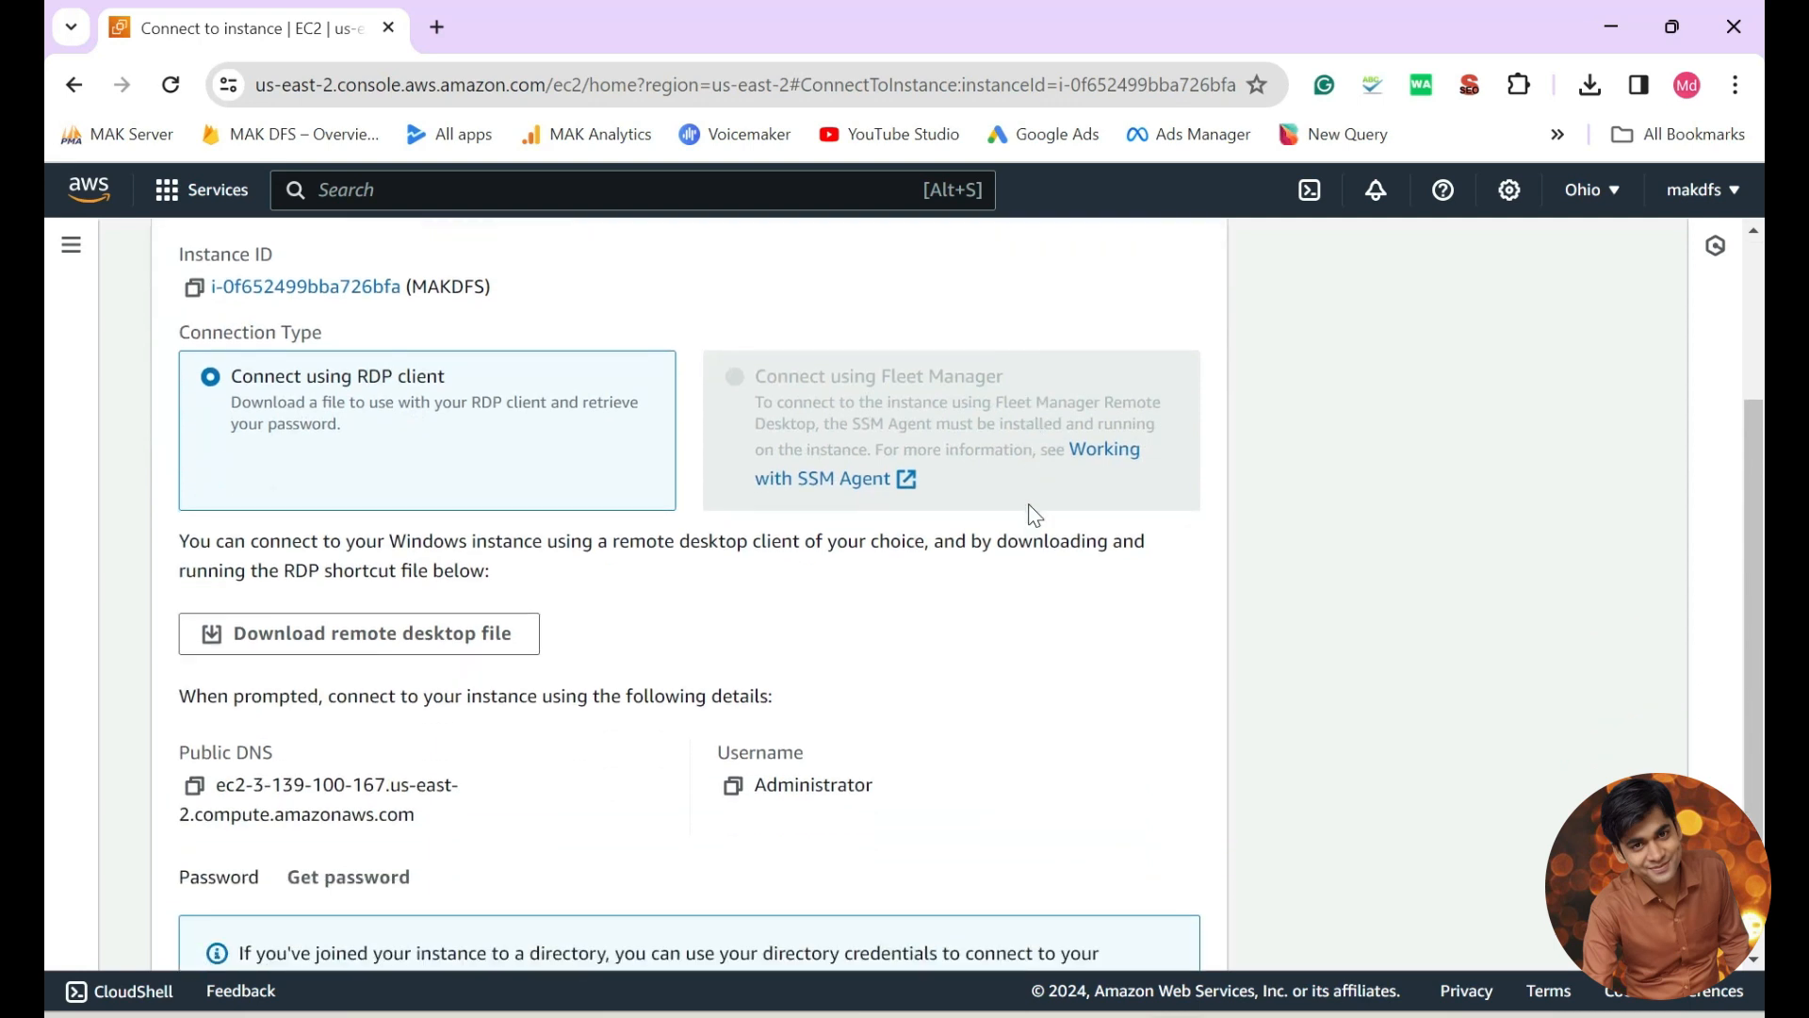
{"action": "left_click", "coordinate": [457, 655]}
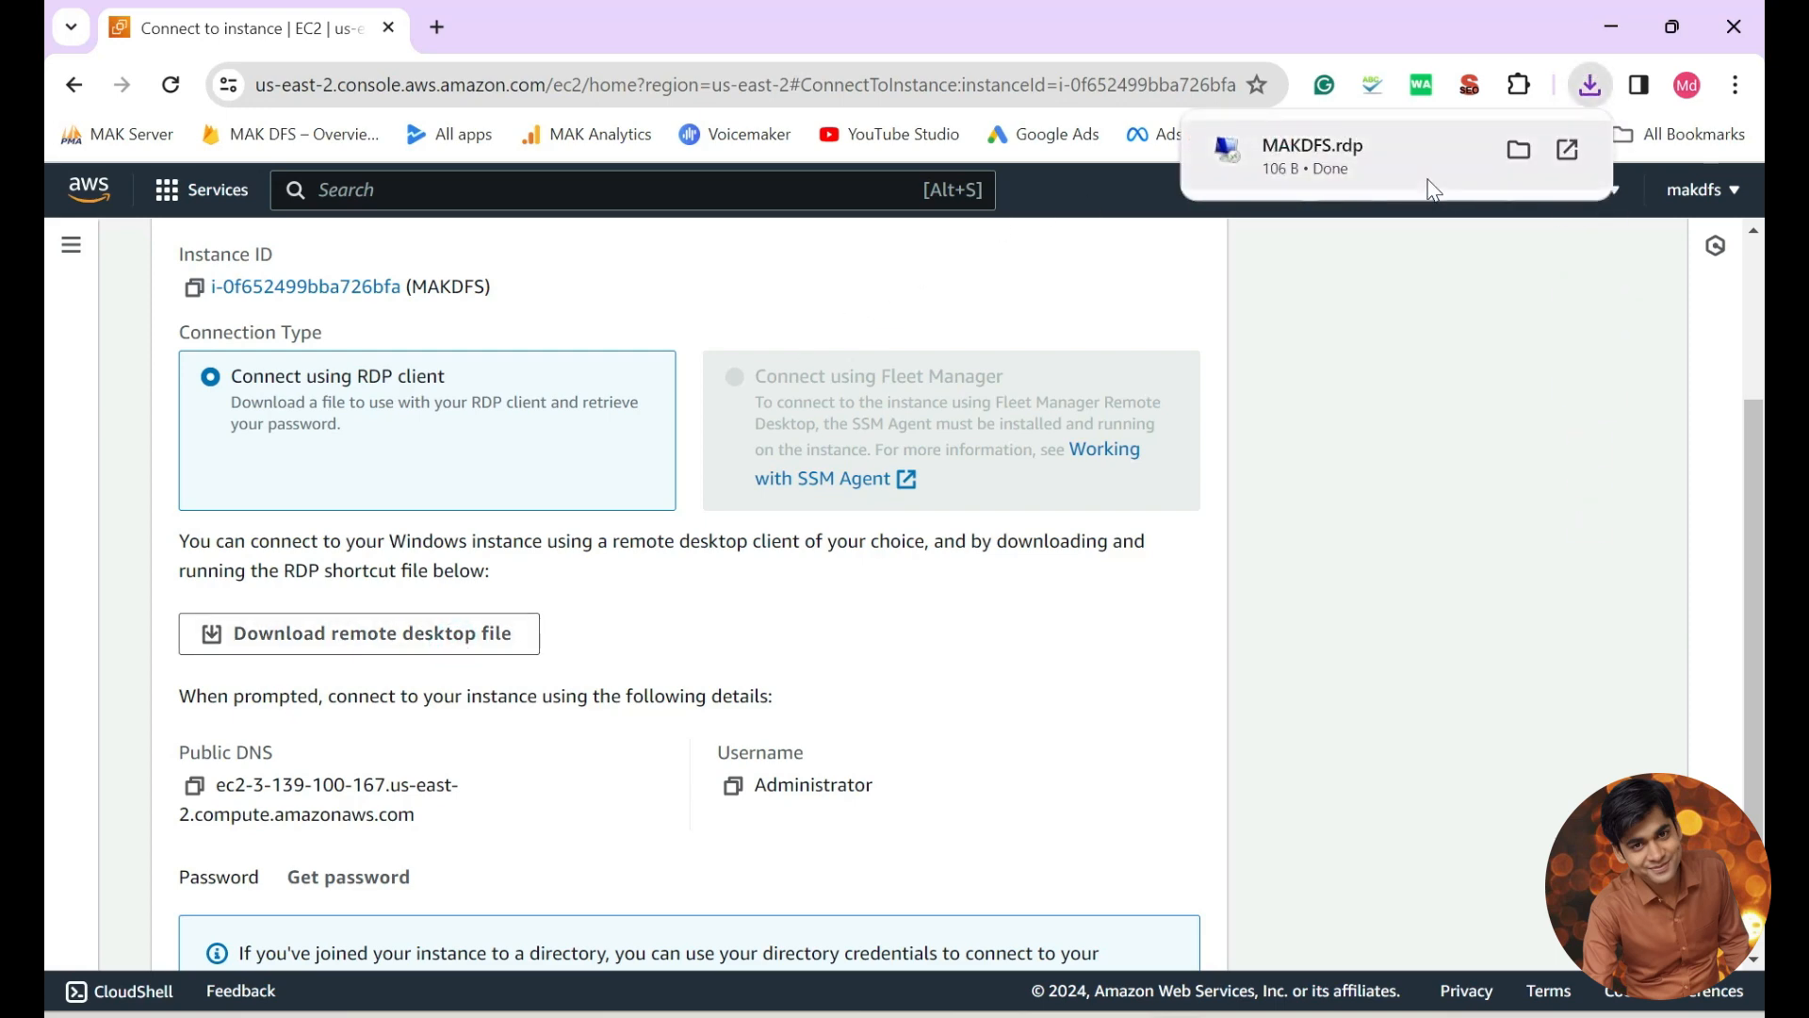
{"action": "left_click", "coordinate": [1519, 149]}
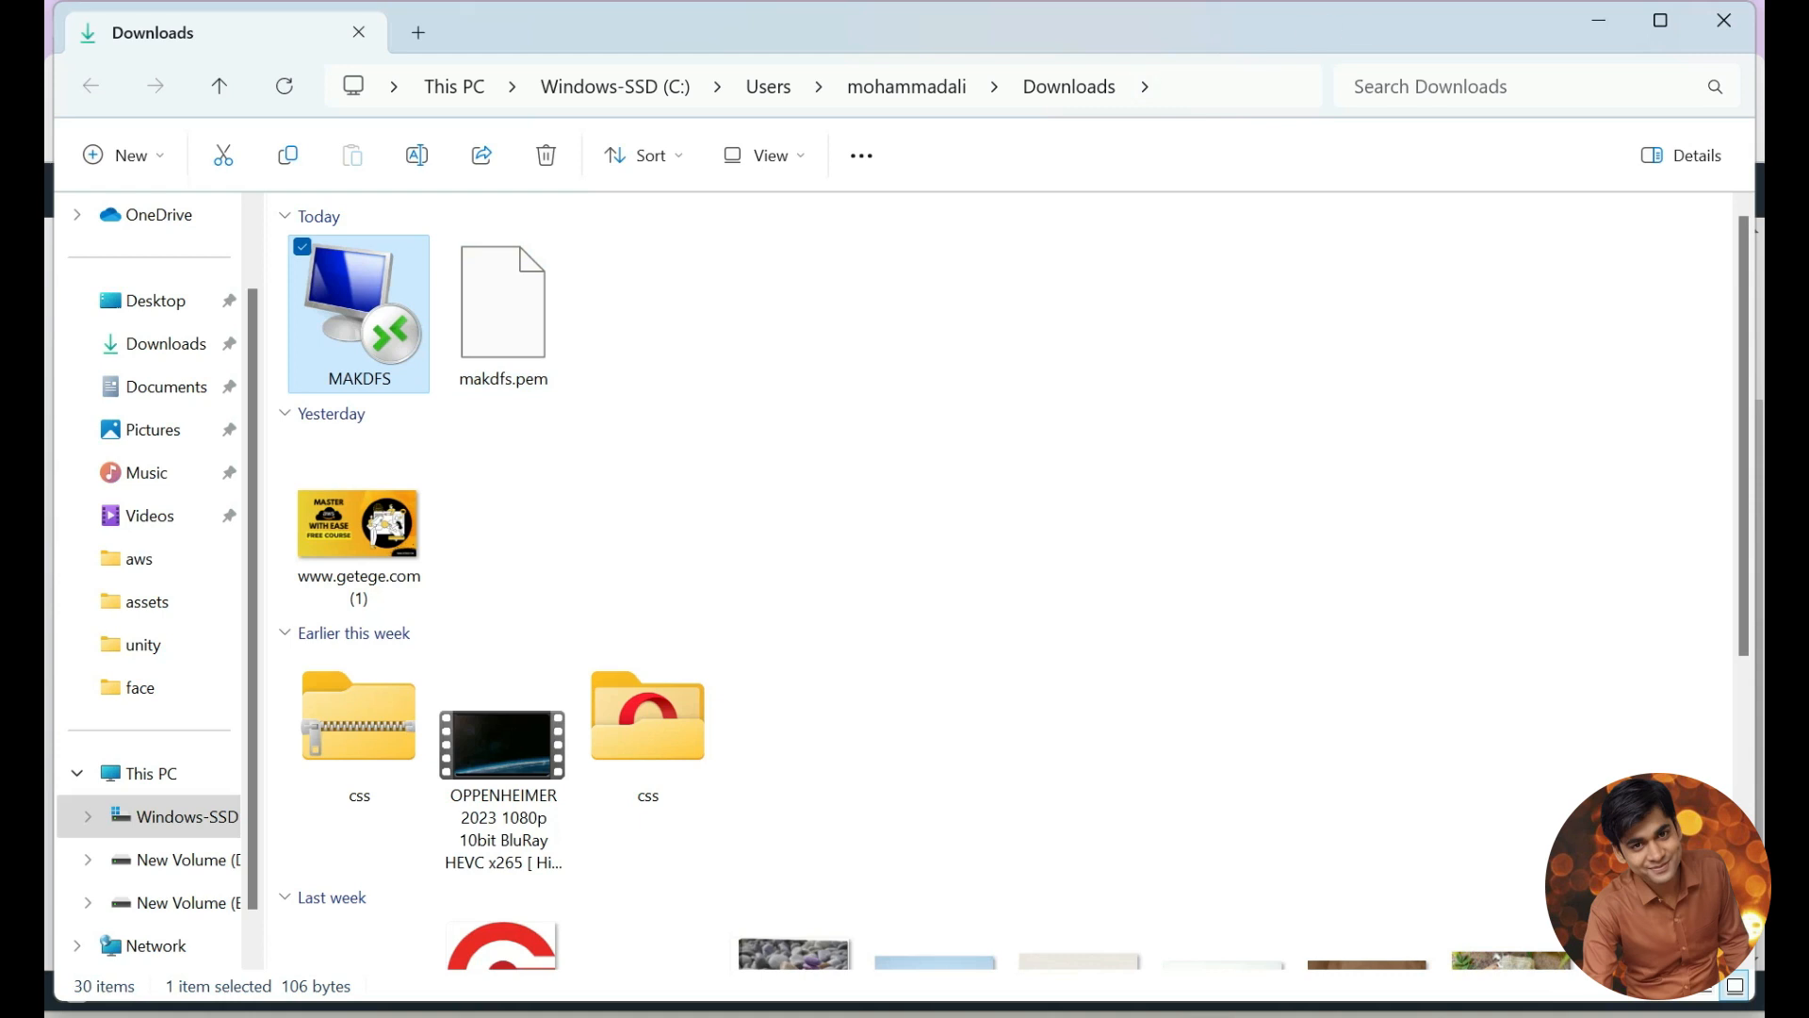
{"action": "left_click", "coordinate": [1599, 21]}
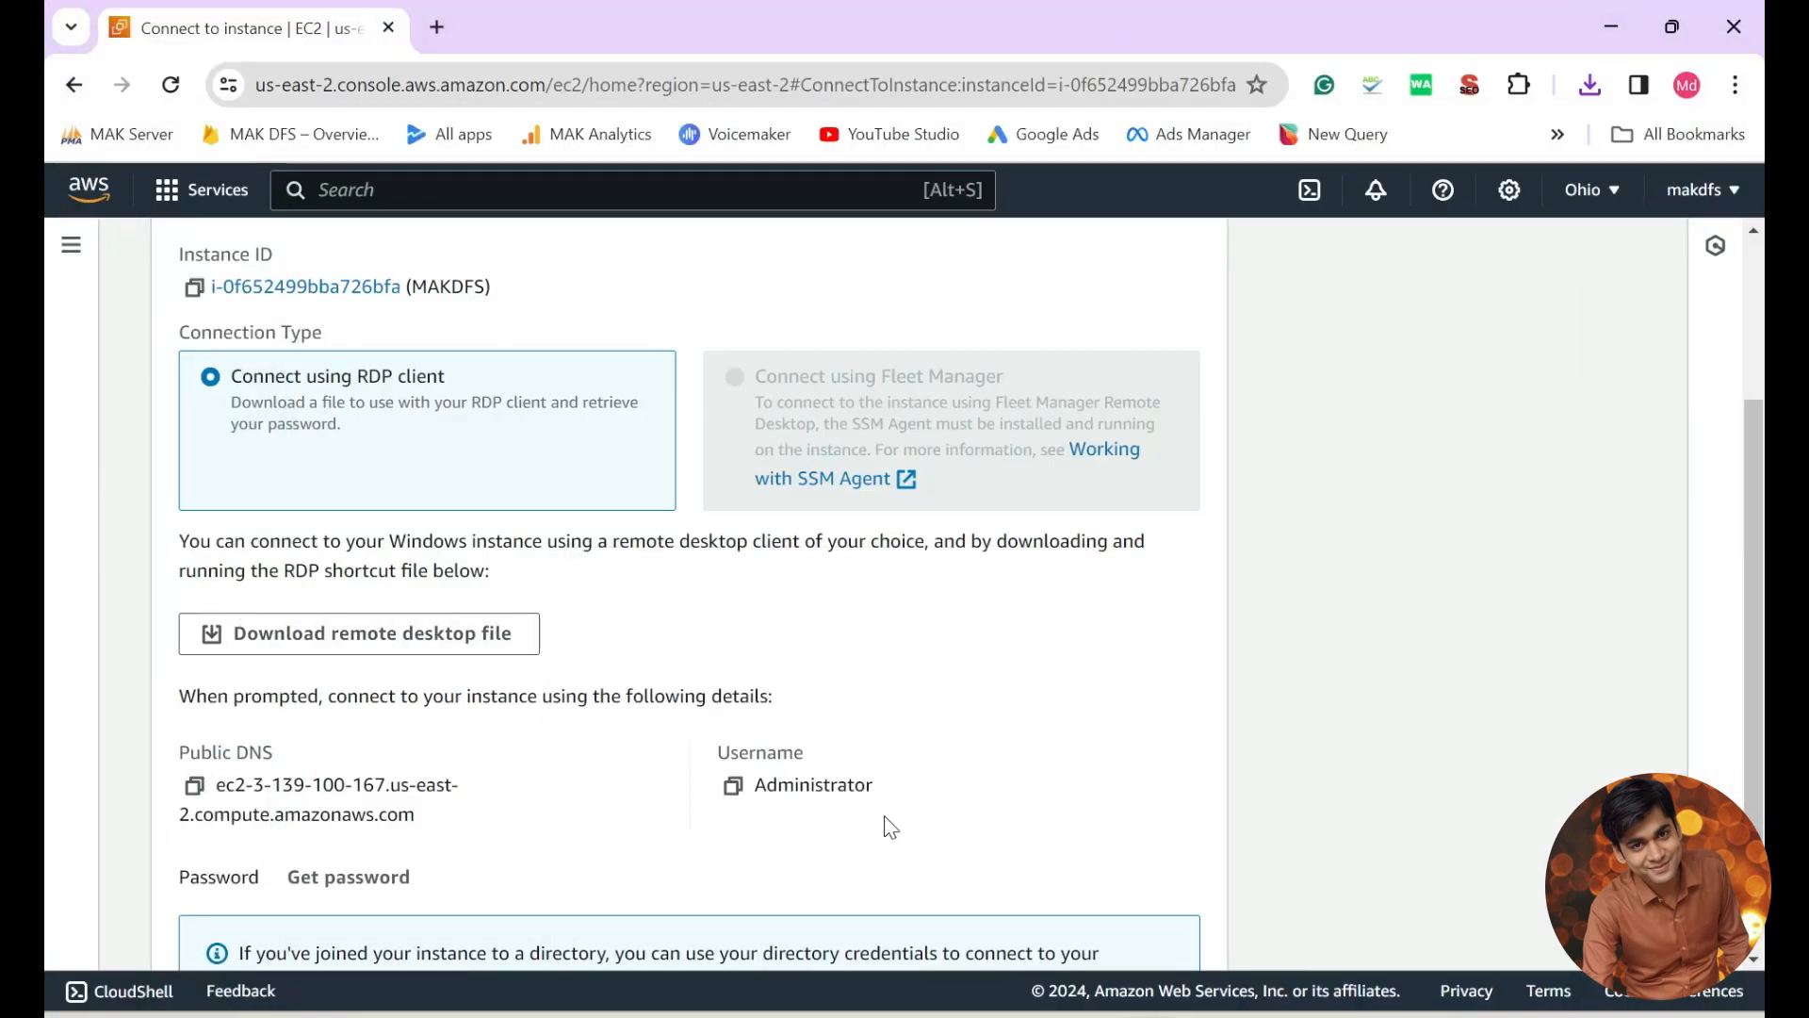
Get the instance's Windows password by uploading the private key file makdfs.pem and decrypting the password.
{"action": "scroll", "coordinate": [579, 509], "scroll_direction": "down", "scroll_amount": 2}
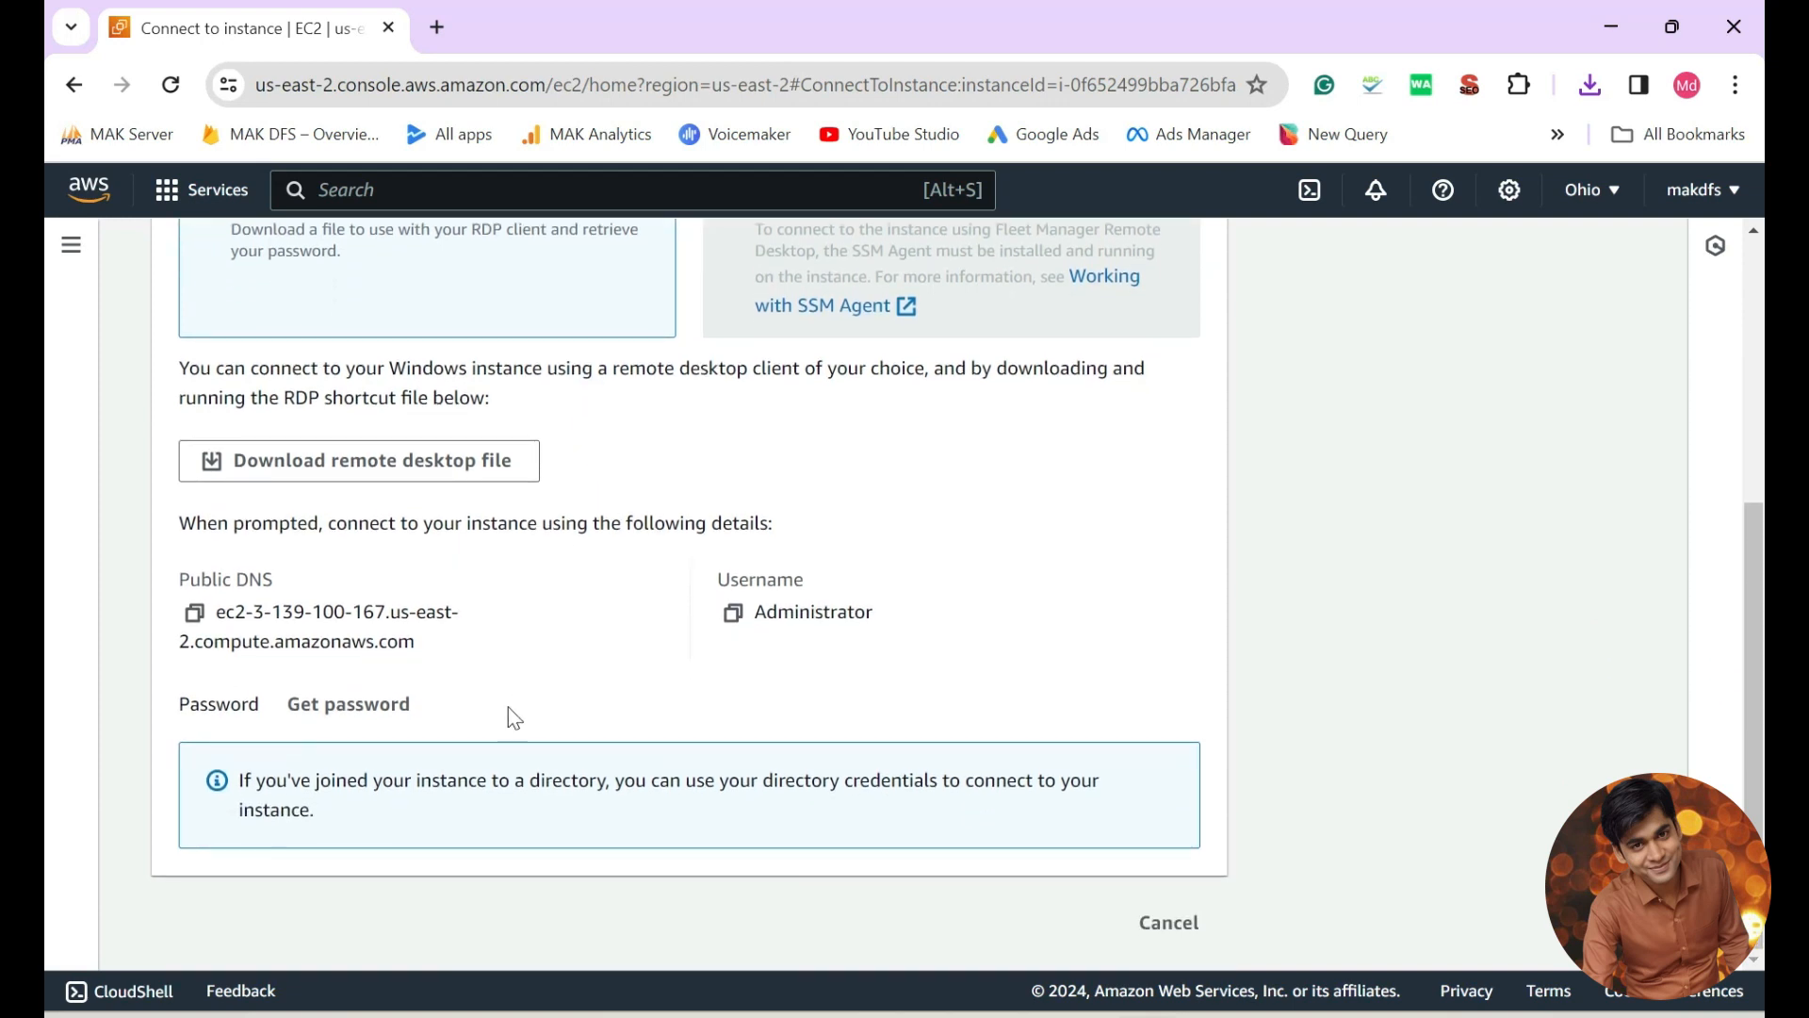
{"action": "left_click", "coordinate": [385, 719]}
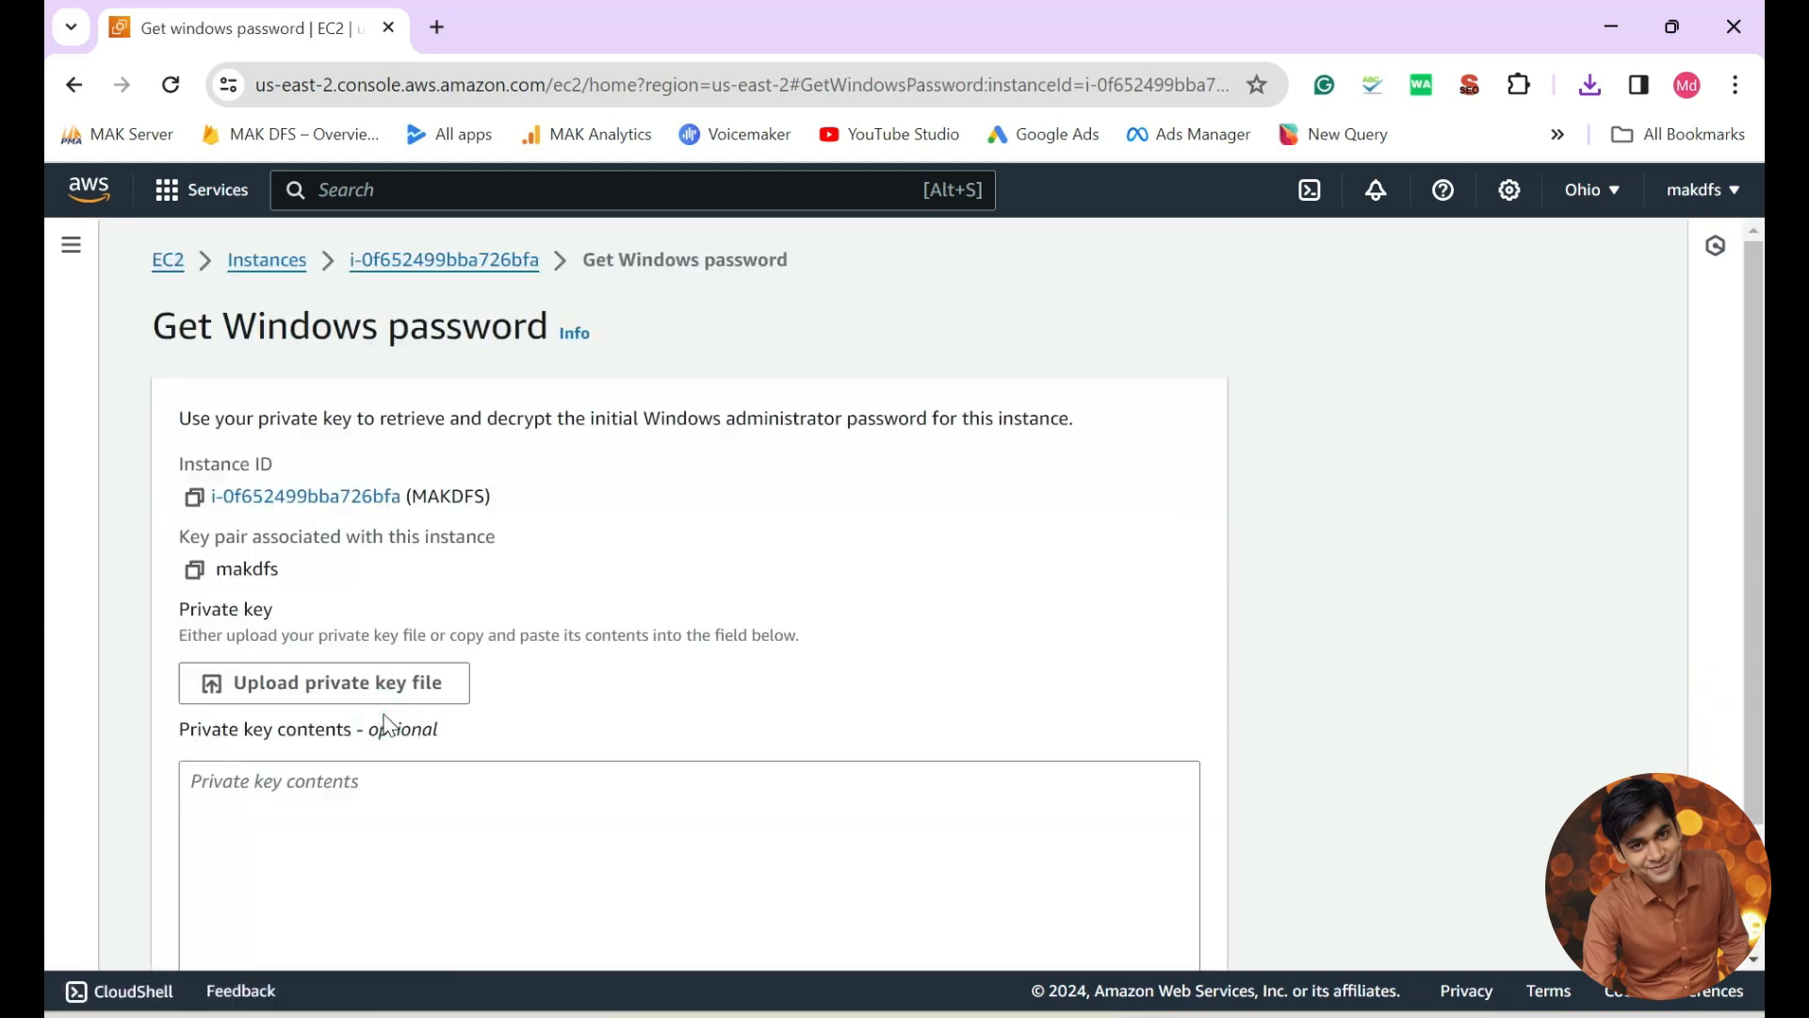
{"action": "scroll", "coordinate": [763, 590], "scroll_direction": "down", "scroll_amount": 3}
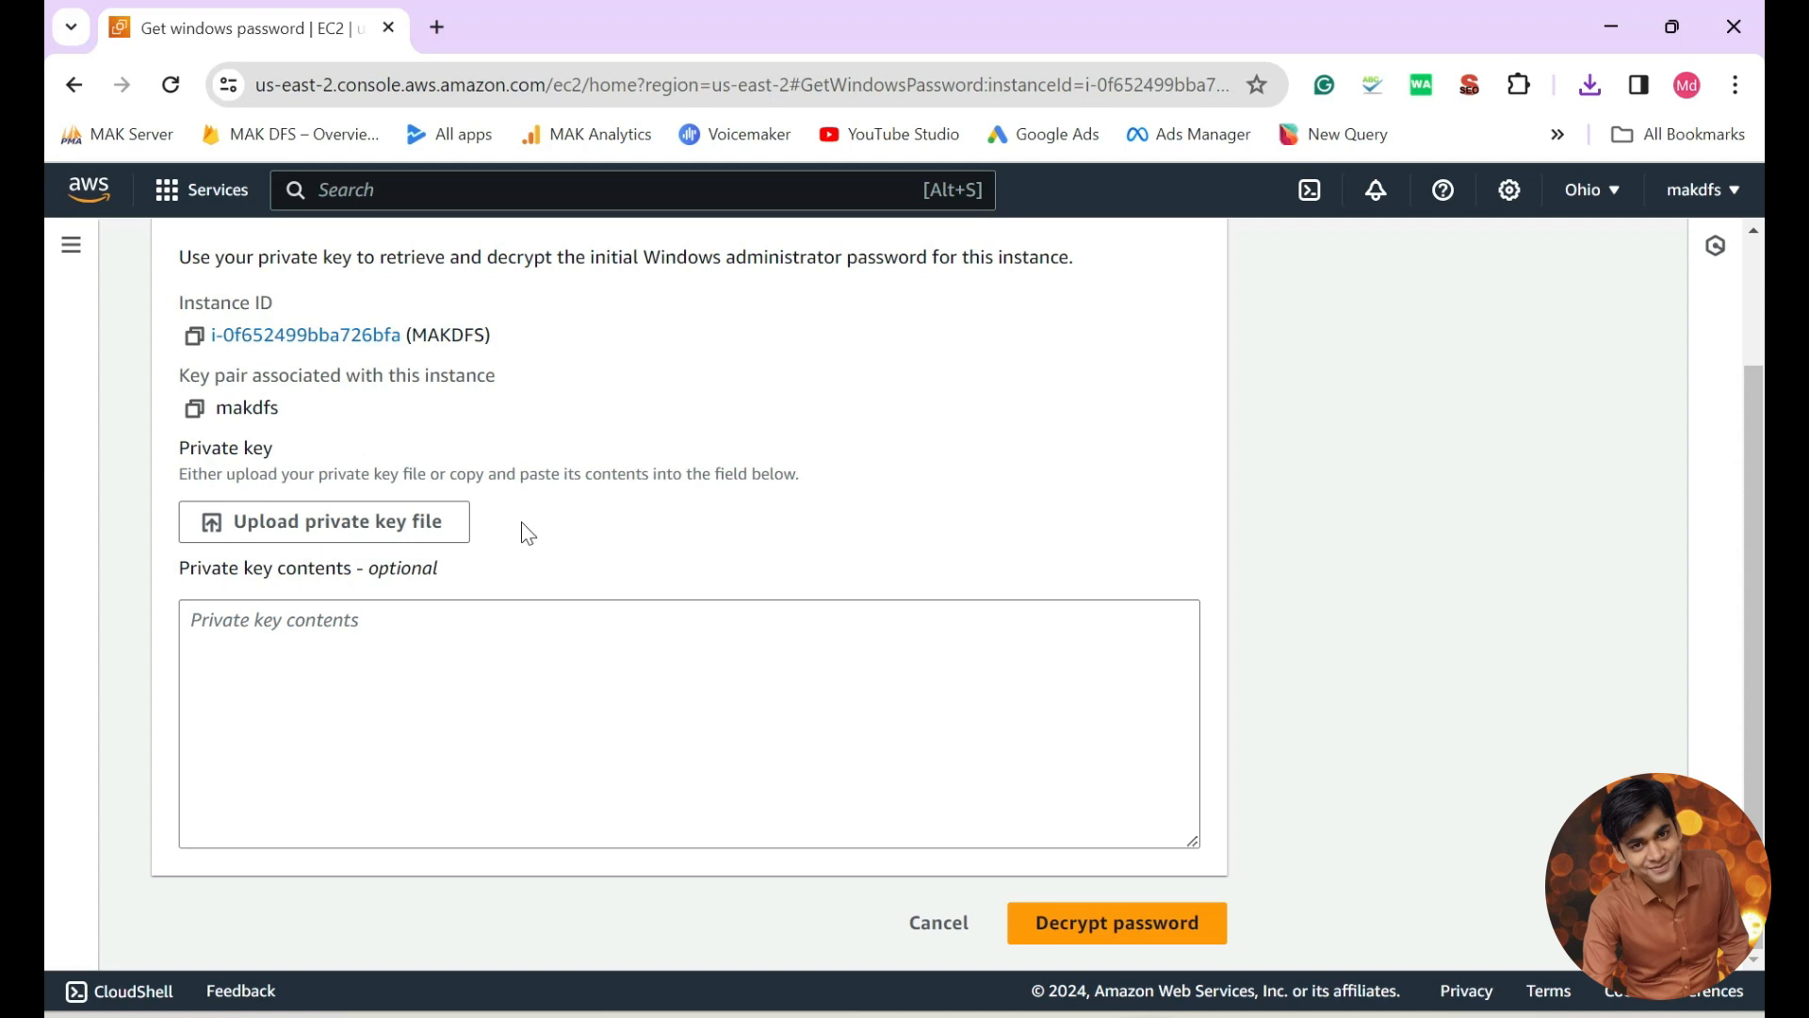
{"action": "left_click", "coordinate": [350, 531]}
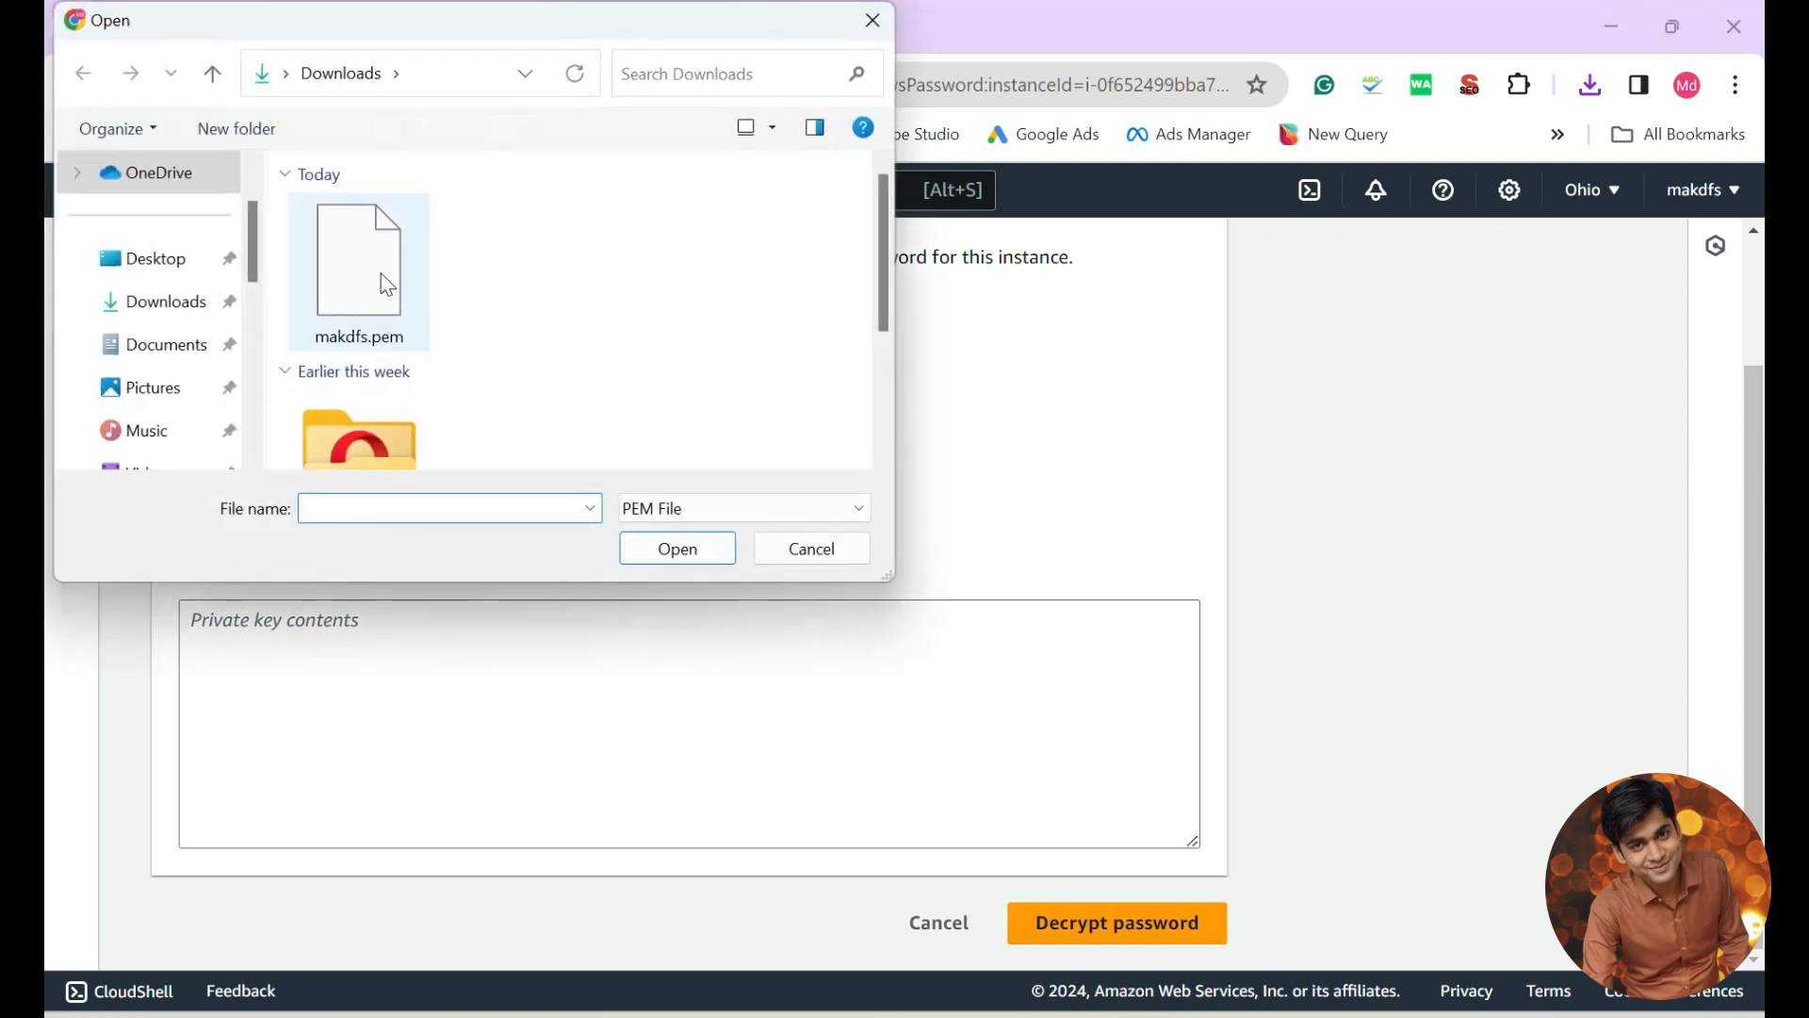
{"action": "left_click", "coordinate": [387, 284]}
{"action": "double_click", "coordinate": [387, 285]}
{"action": "scroll", "coordinate": [565, 584], "scroll_direction": "down", "scroll_amount": 2}
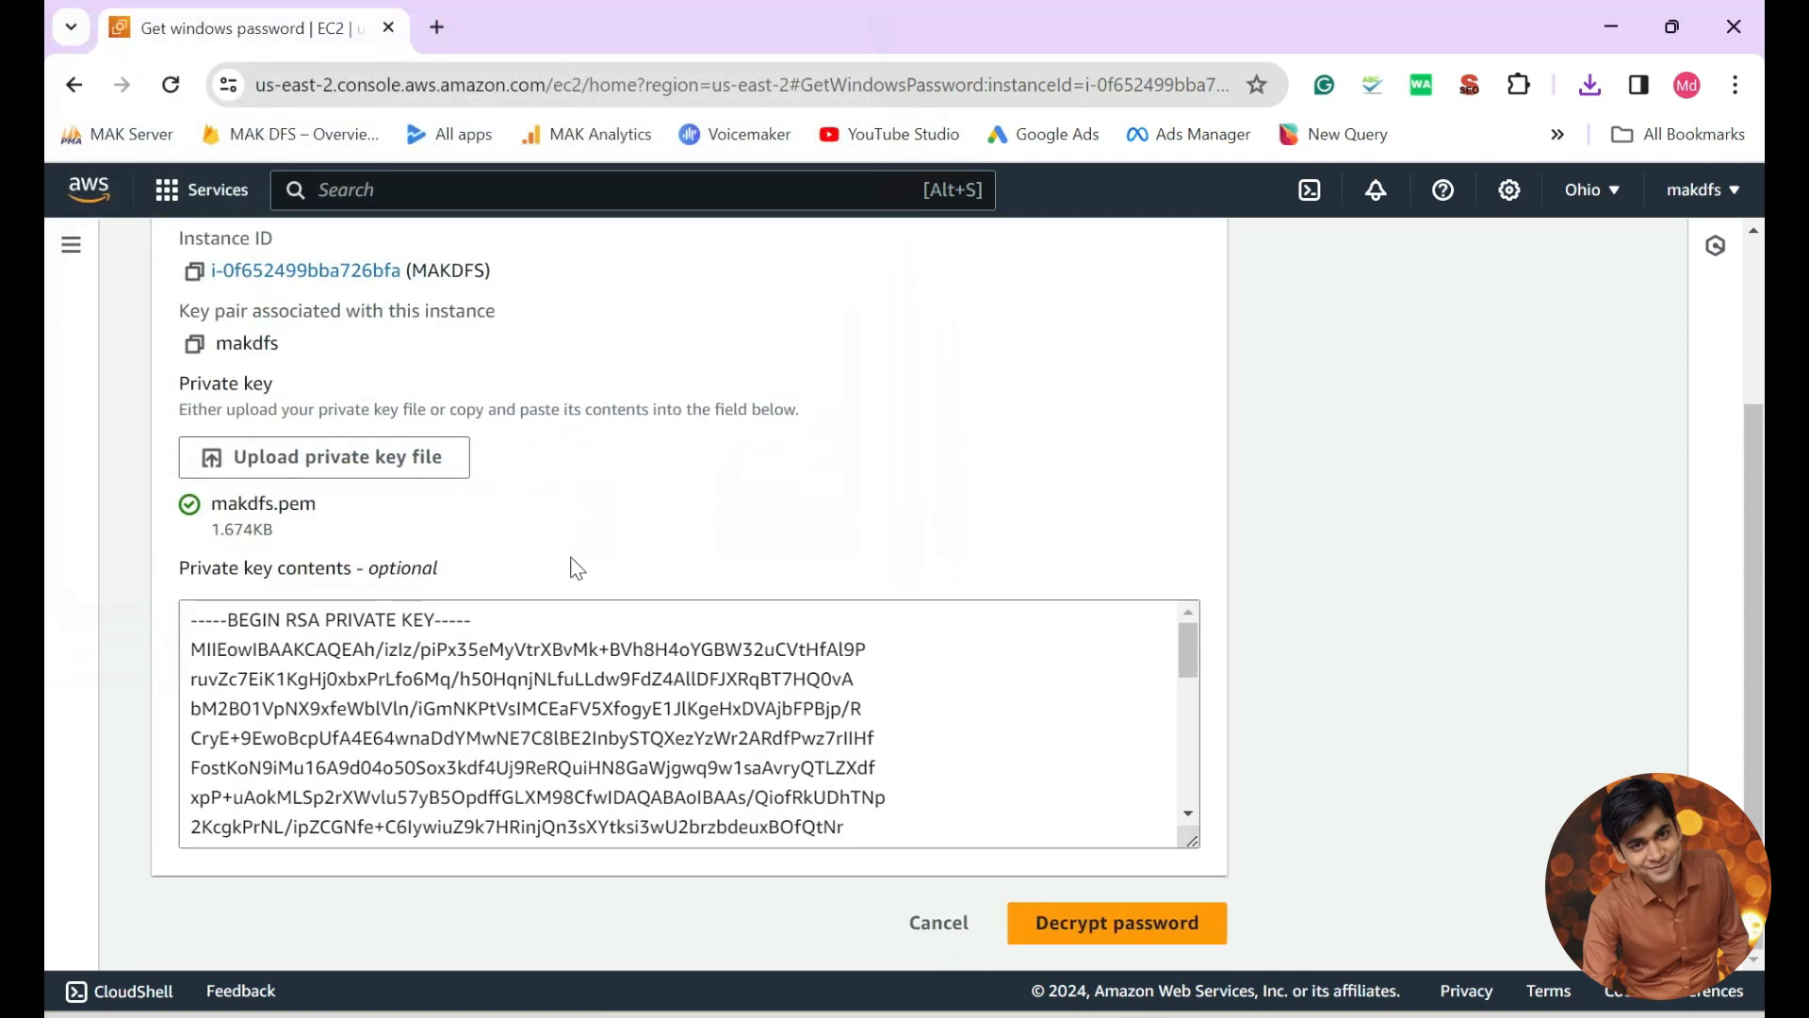
{"action": "left_click", "coordinate": [1077, 933]}
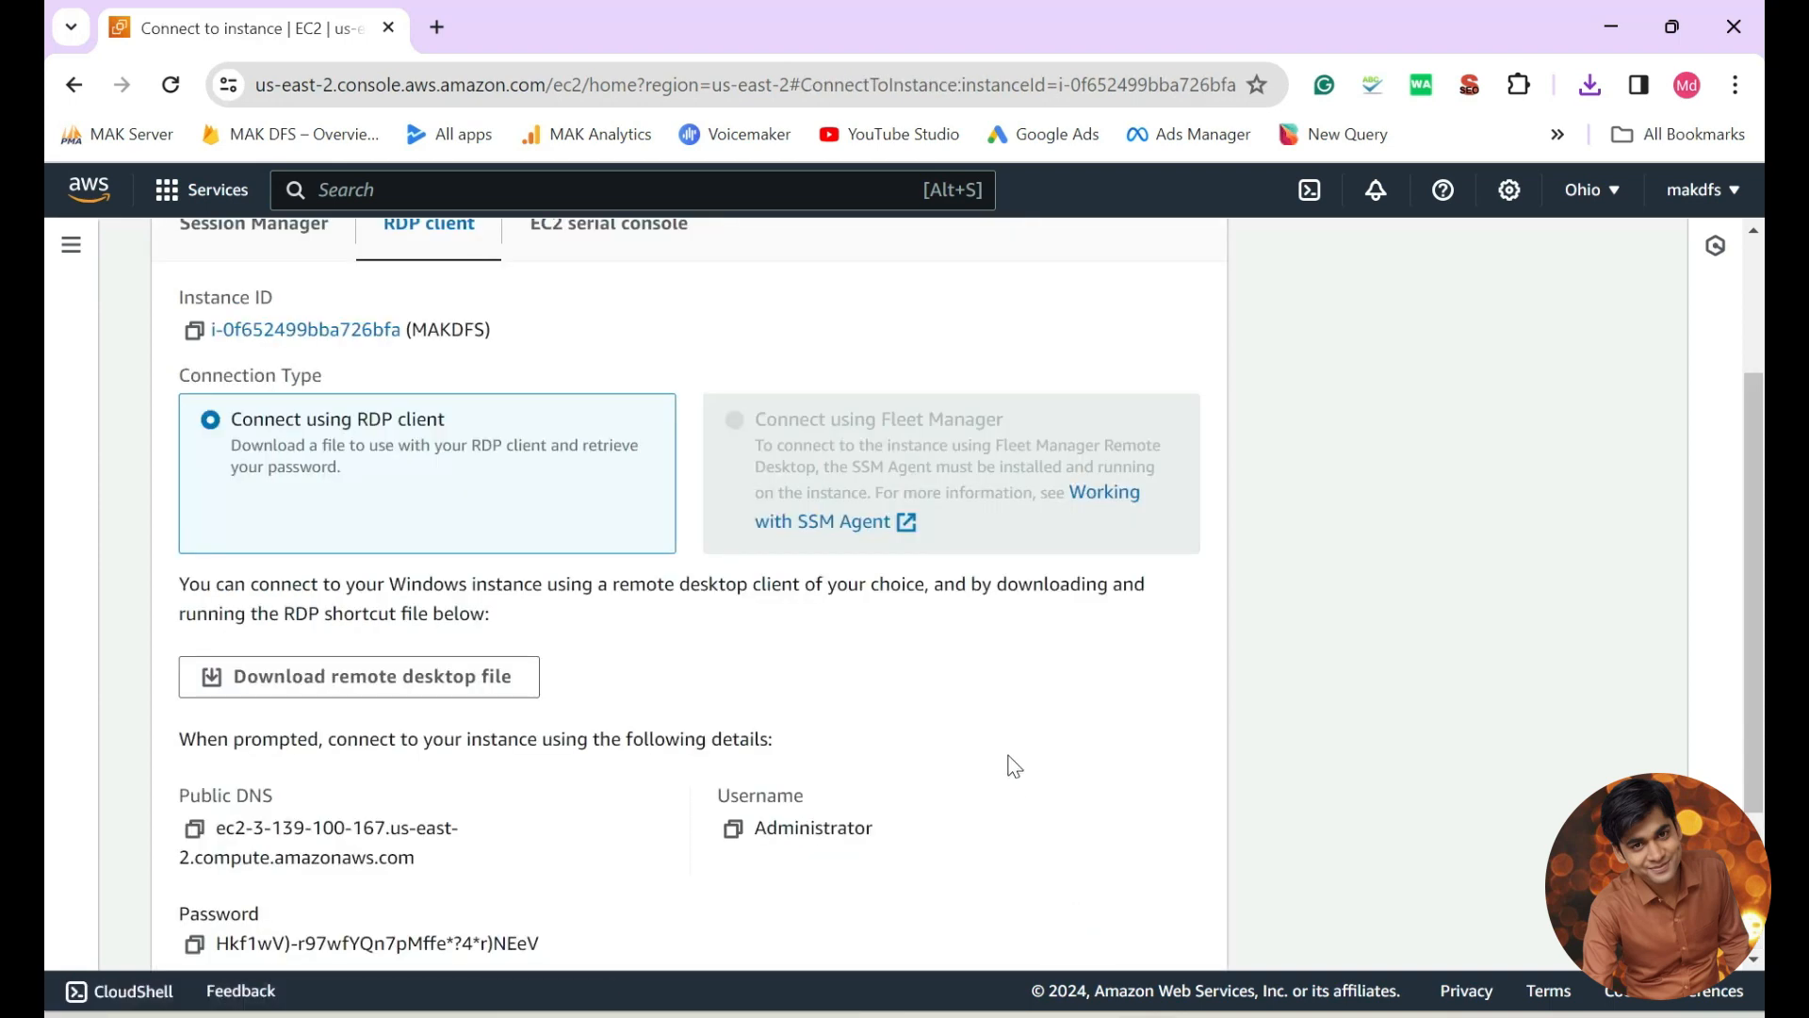
Copy the decrypted administrator password to the clipboard and return to the EC2 dashboard.
{"action": "scroll", "coordinate": [1014, 765], "scroll_direction": "down", "scroll_amount": 3}
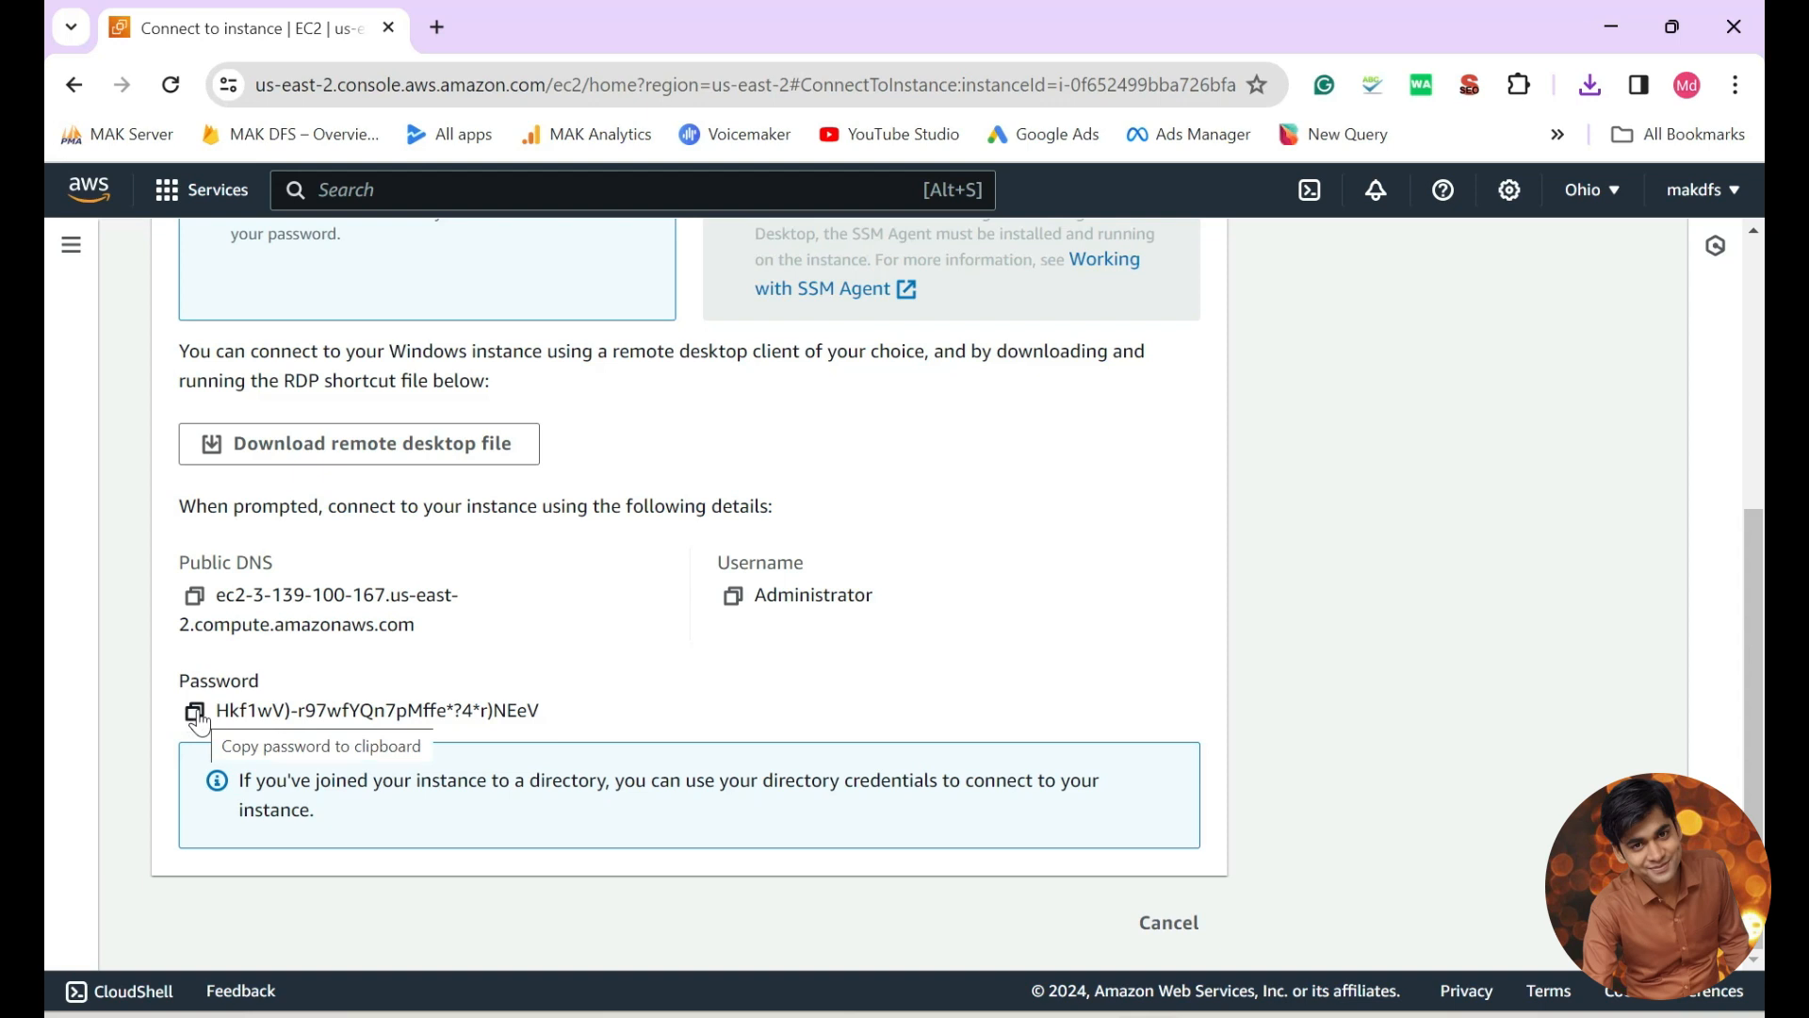
{"action": "left_click", "coordinate": [194, 713]}
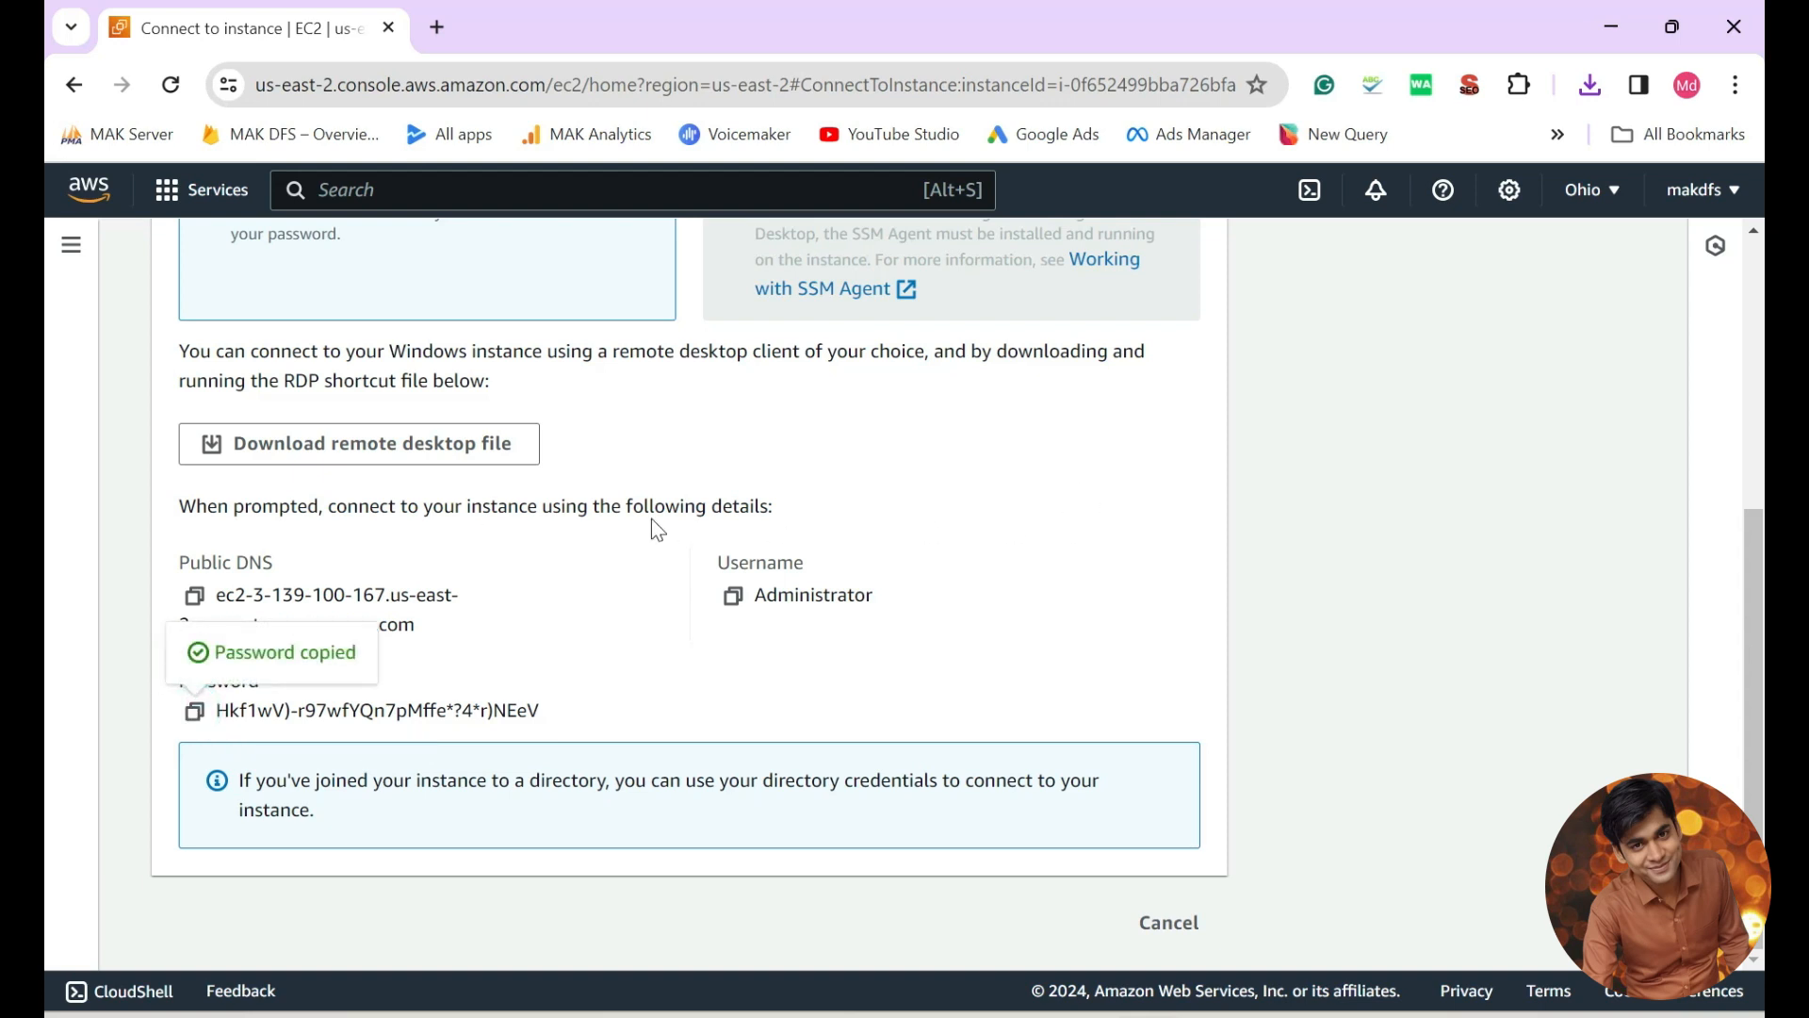
{"action": "scroll", "coordinate": [784, 622], "scroll_direction": "up", "scroll_amount": 5}
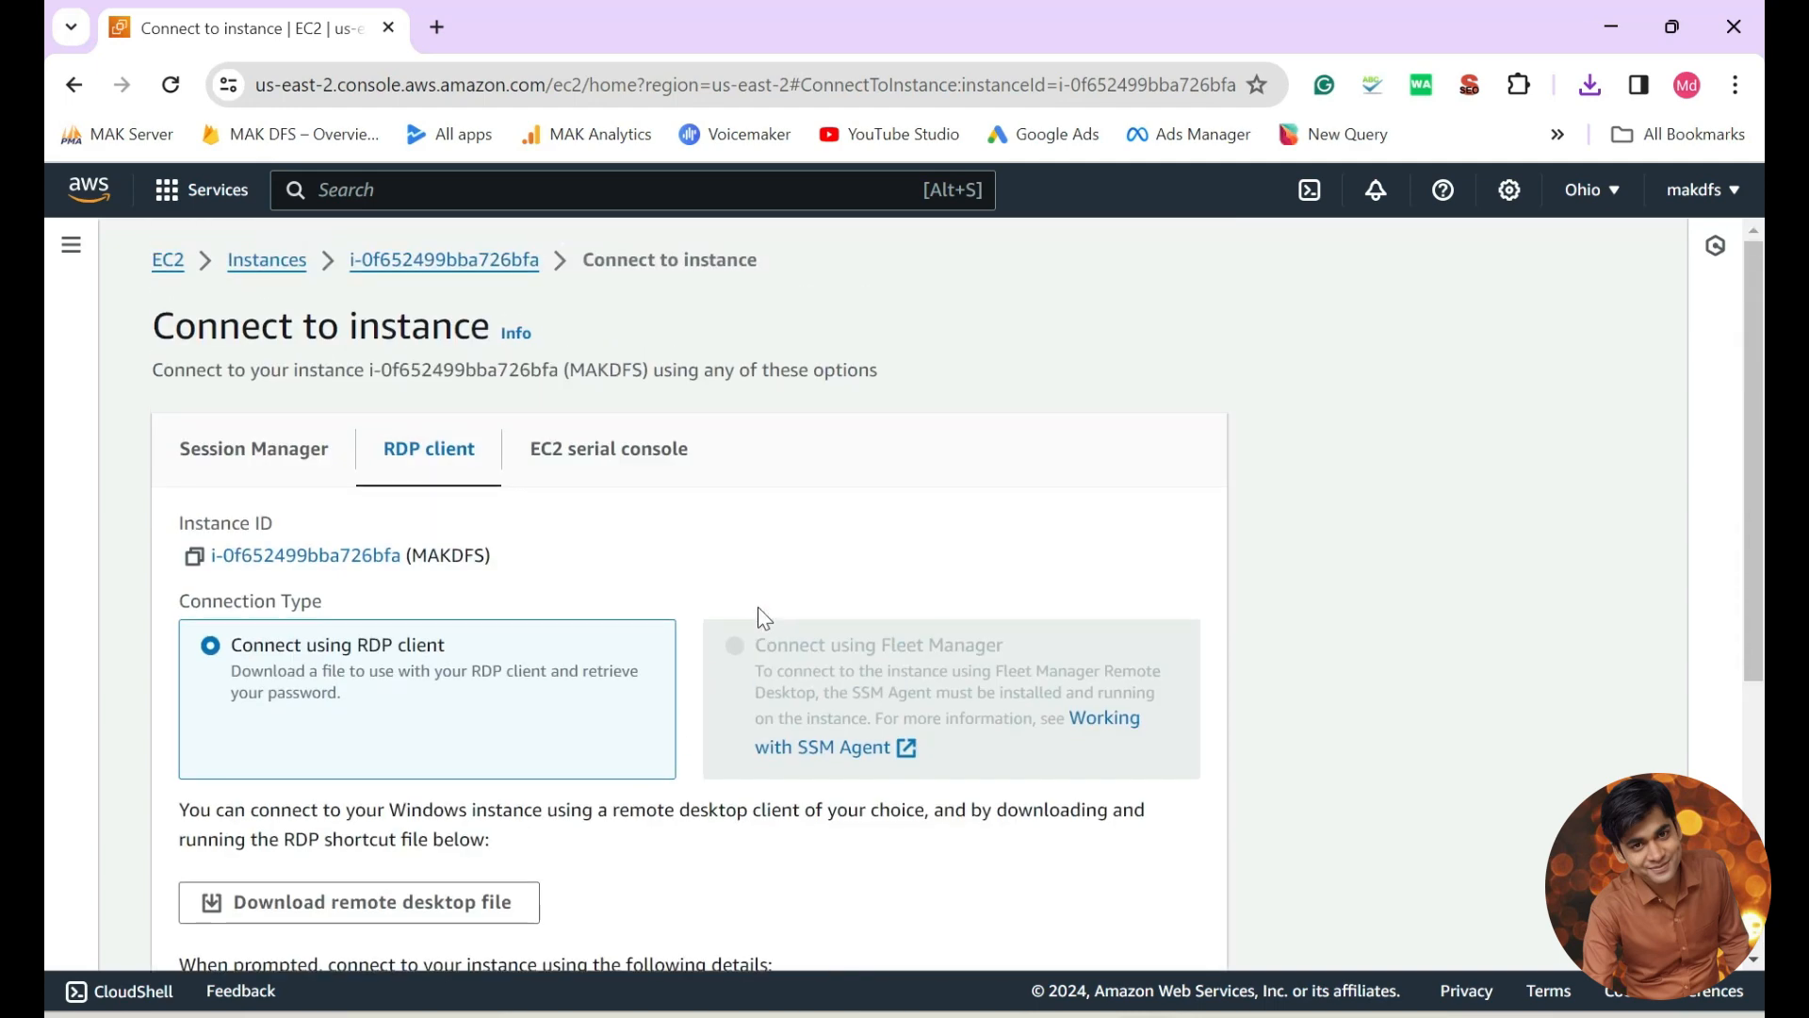
{"action": "left_click", "coordinate": [167, 273]}
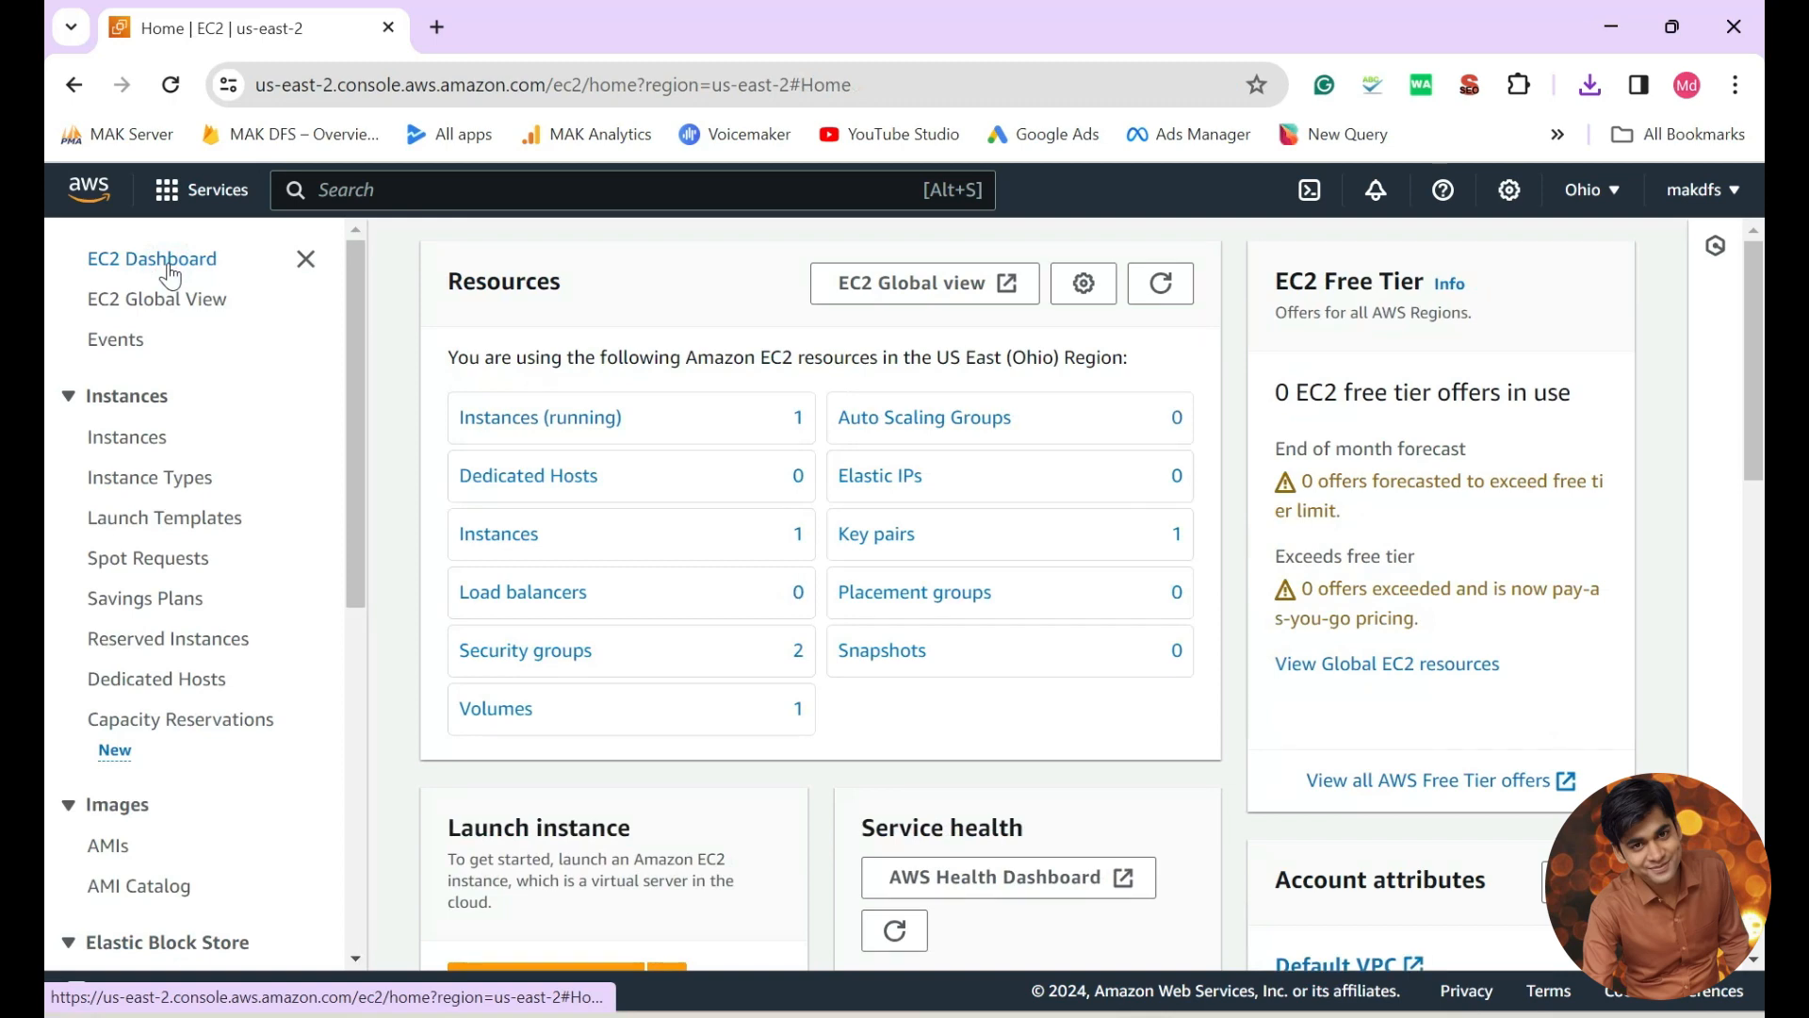
Switch to File Explorer and open the MAKDFS remote desktop file from the Downloads folder.
{"action": "left_click", "coordinate": [1607, 28]}
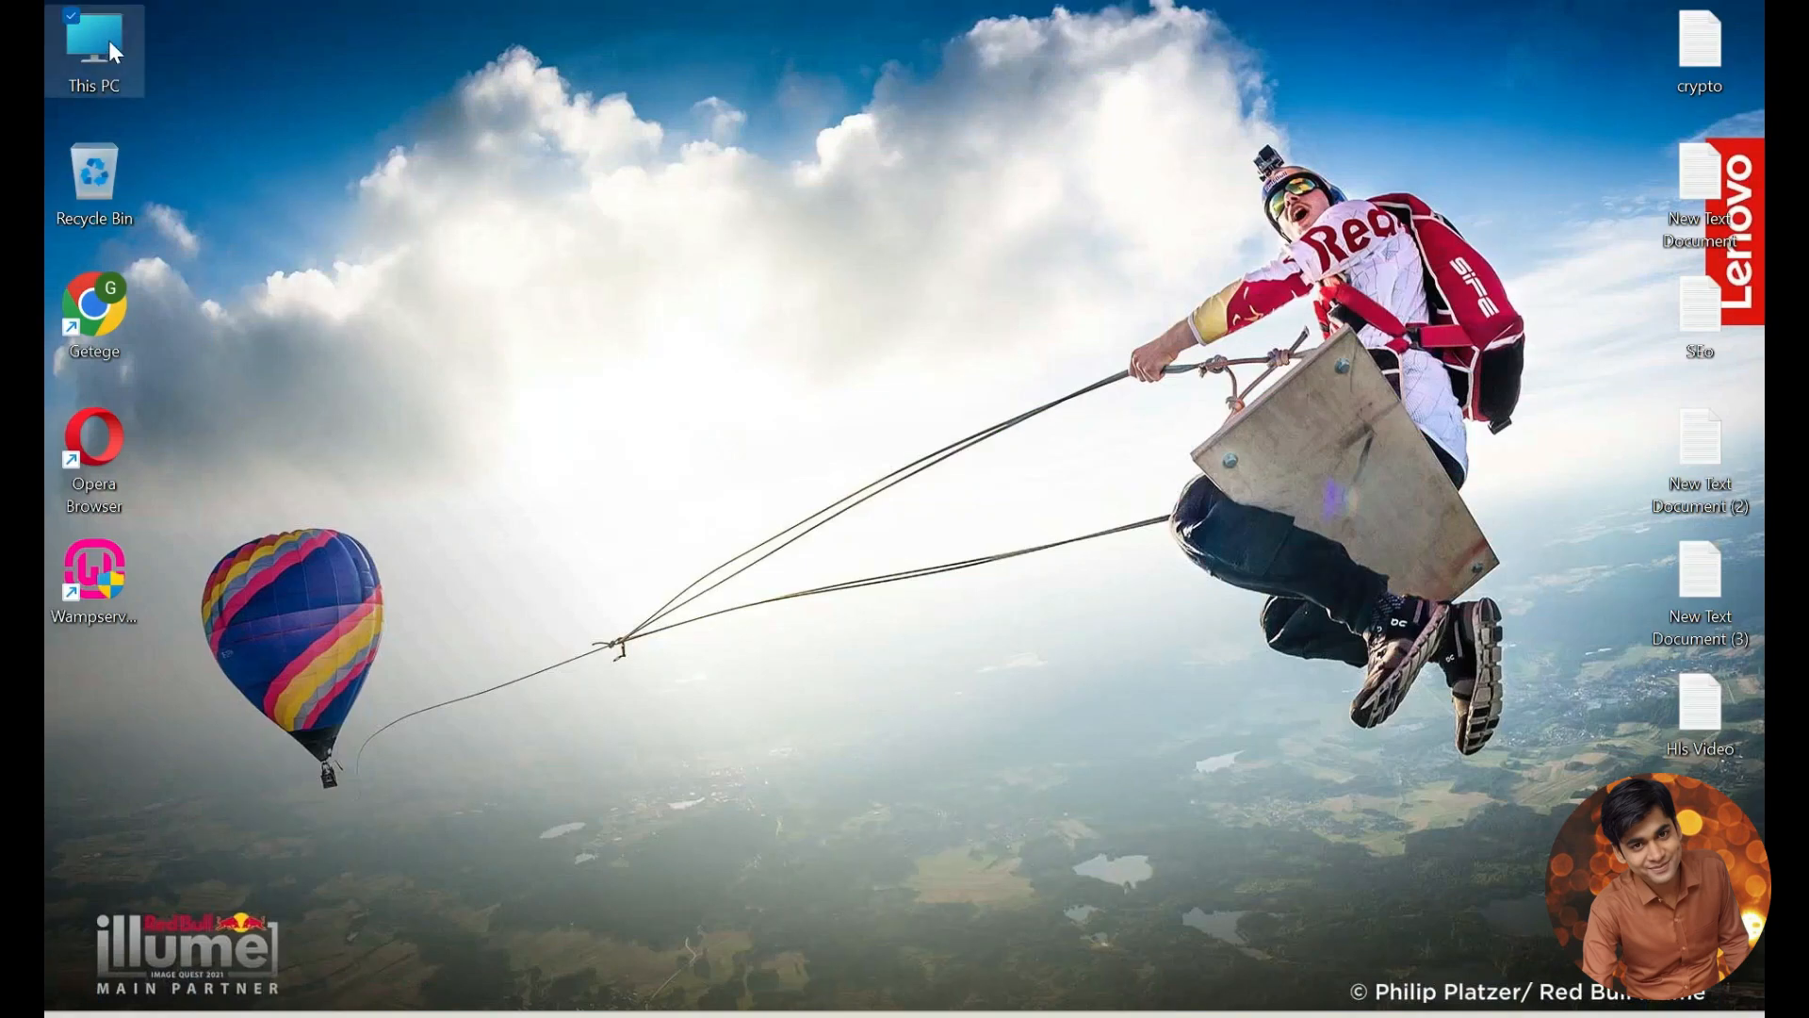
{"action": "double_click", "coordinate": [110, 39]}
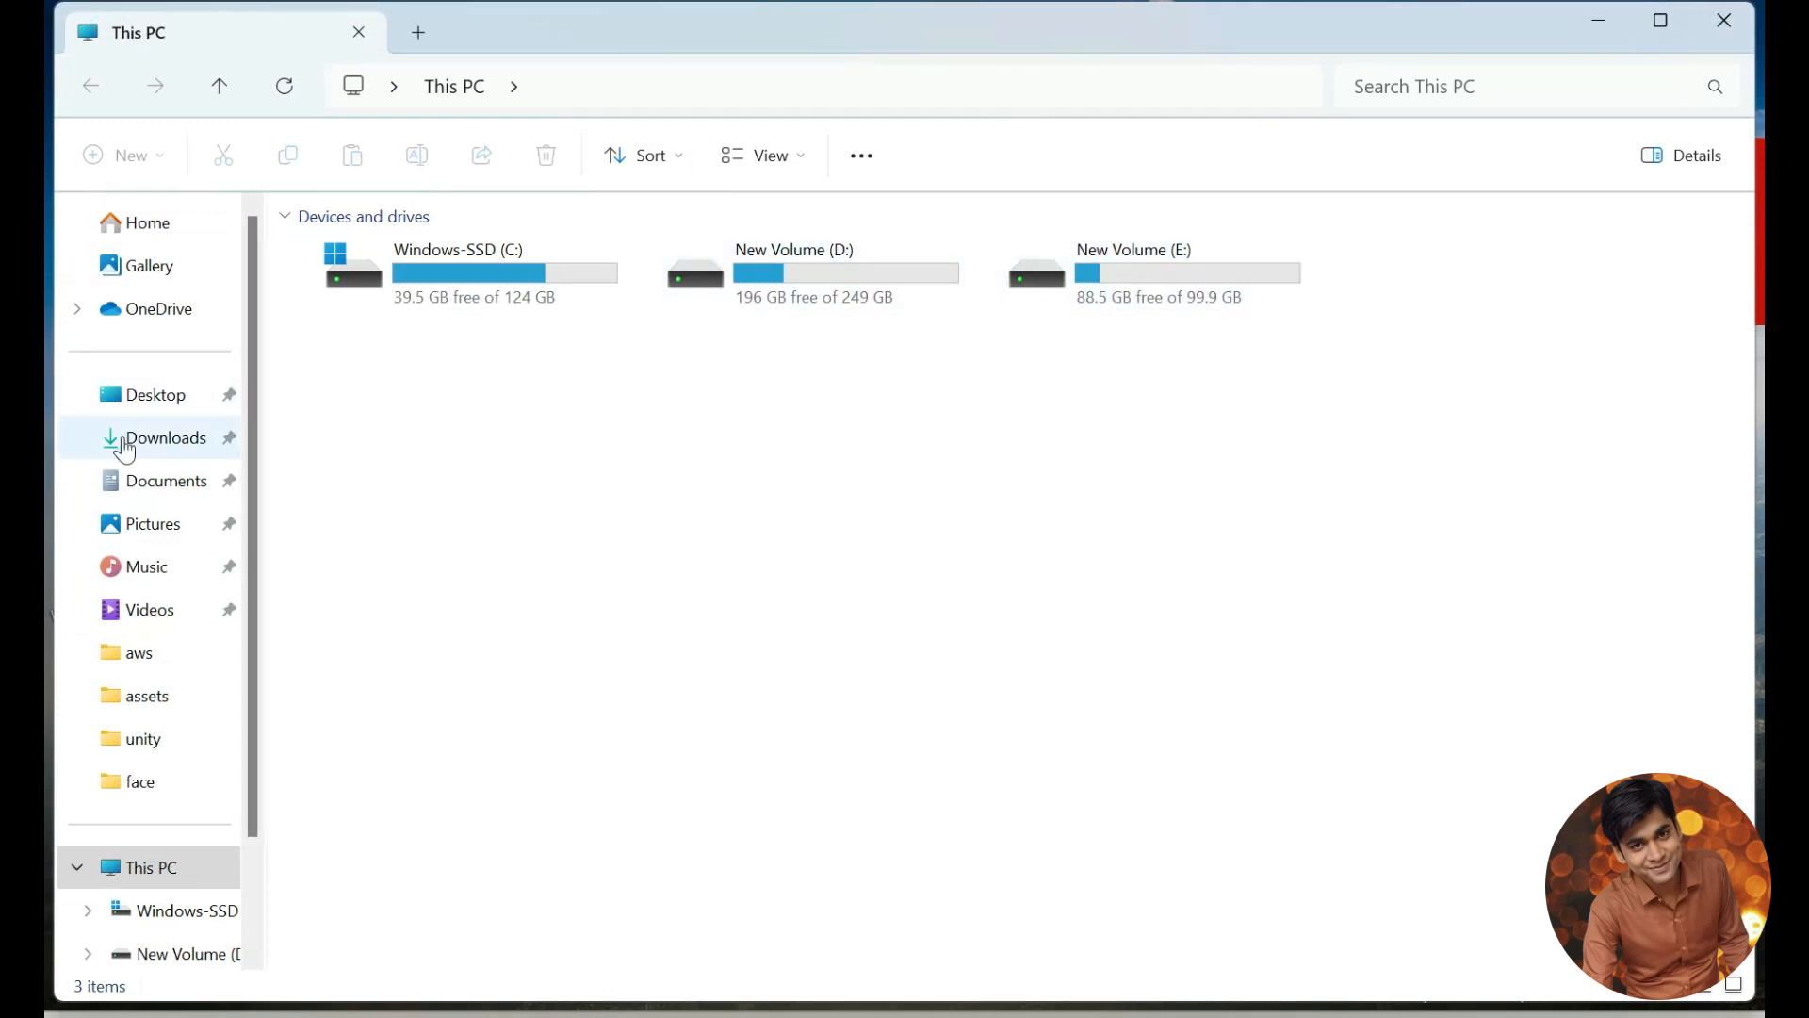
{"action": "left_click", "coordinate": [124, 442]}
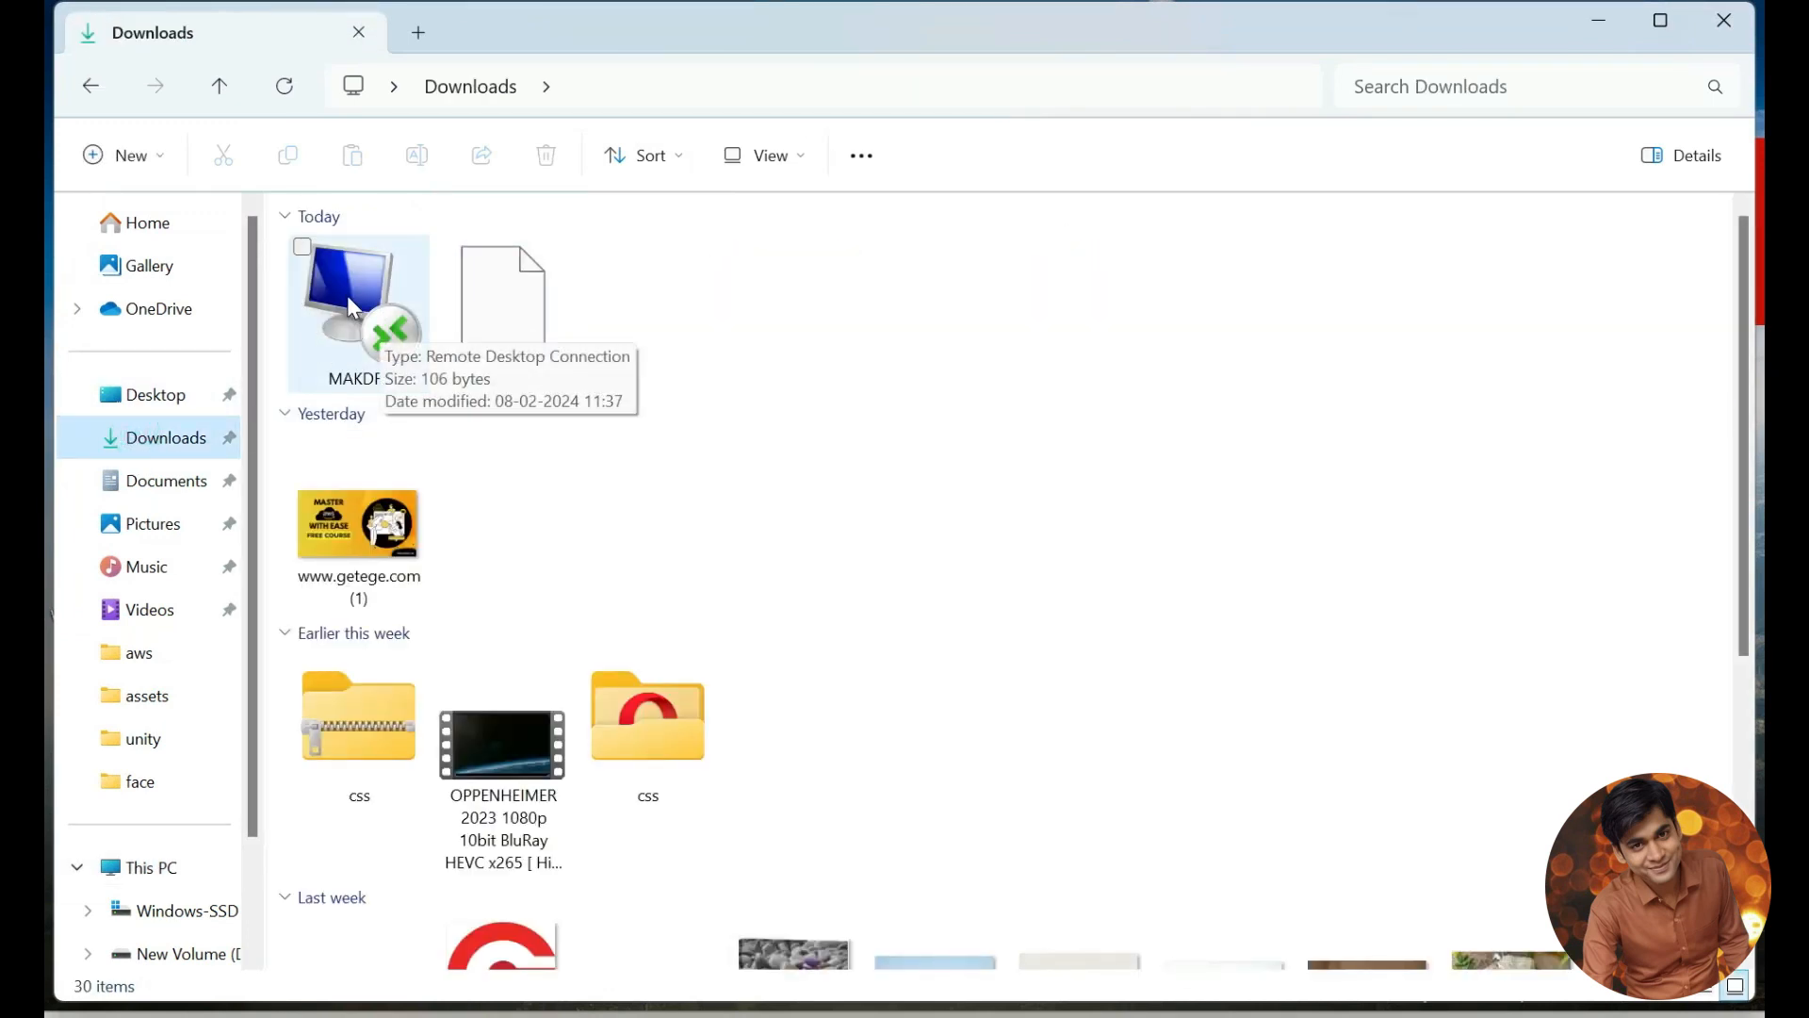
{"action": "double_click", "coordinate": [348, 298]}
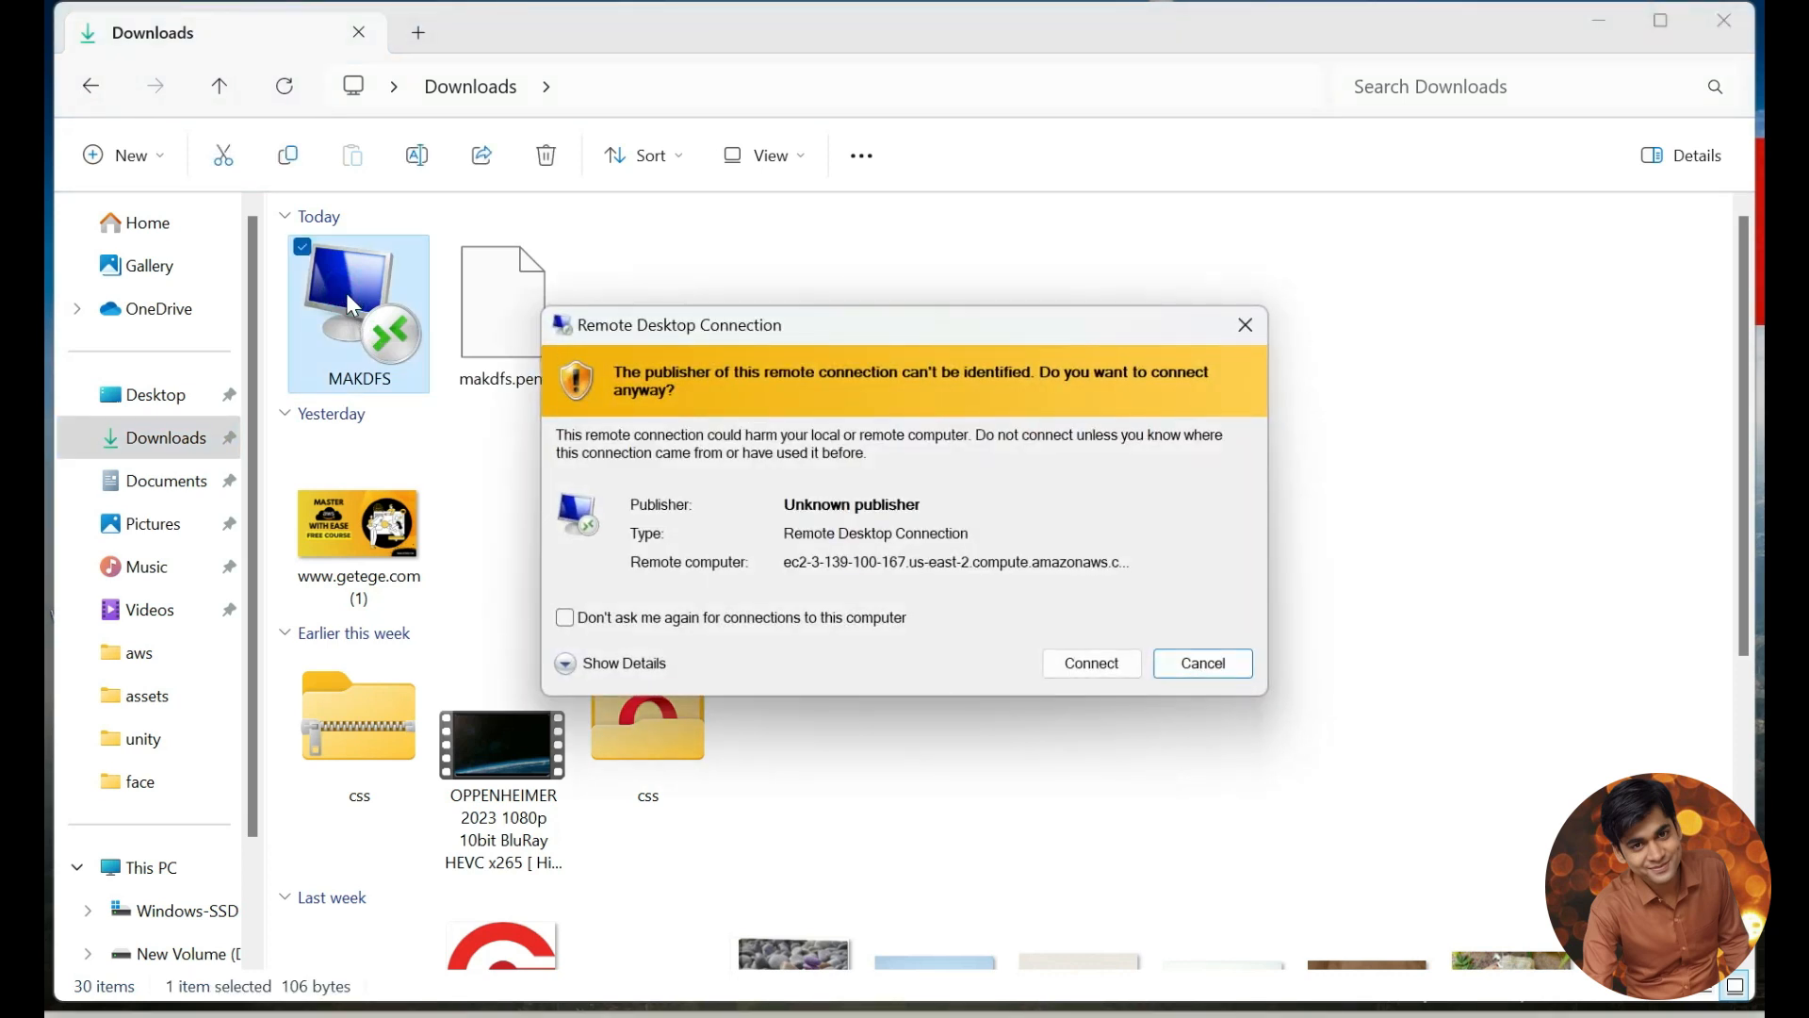
Connect to the MAKDFS server with the copied administrator password, remembering the credentials and accepting the publisher and certificate warnings without being asked again.
{"action": "left_click", "coordinate": [672, 620]}
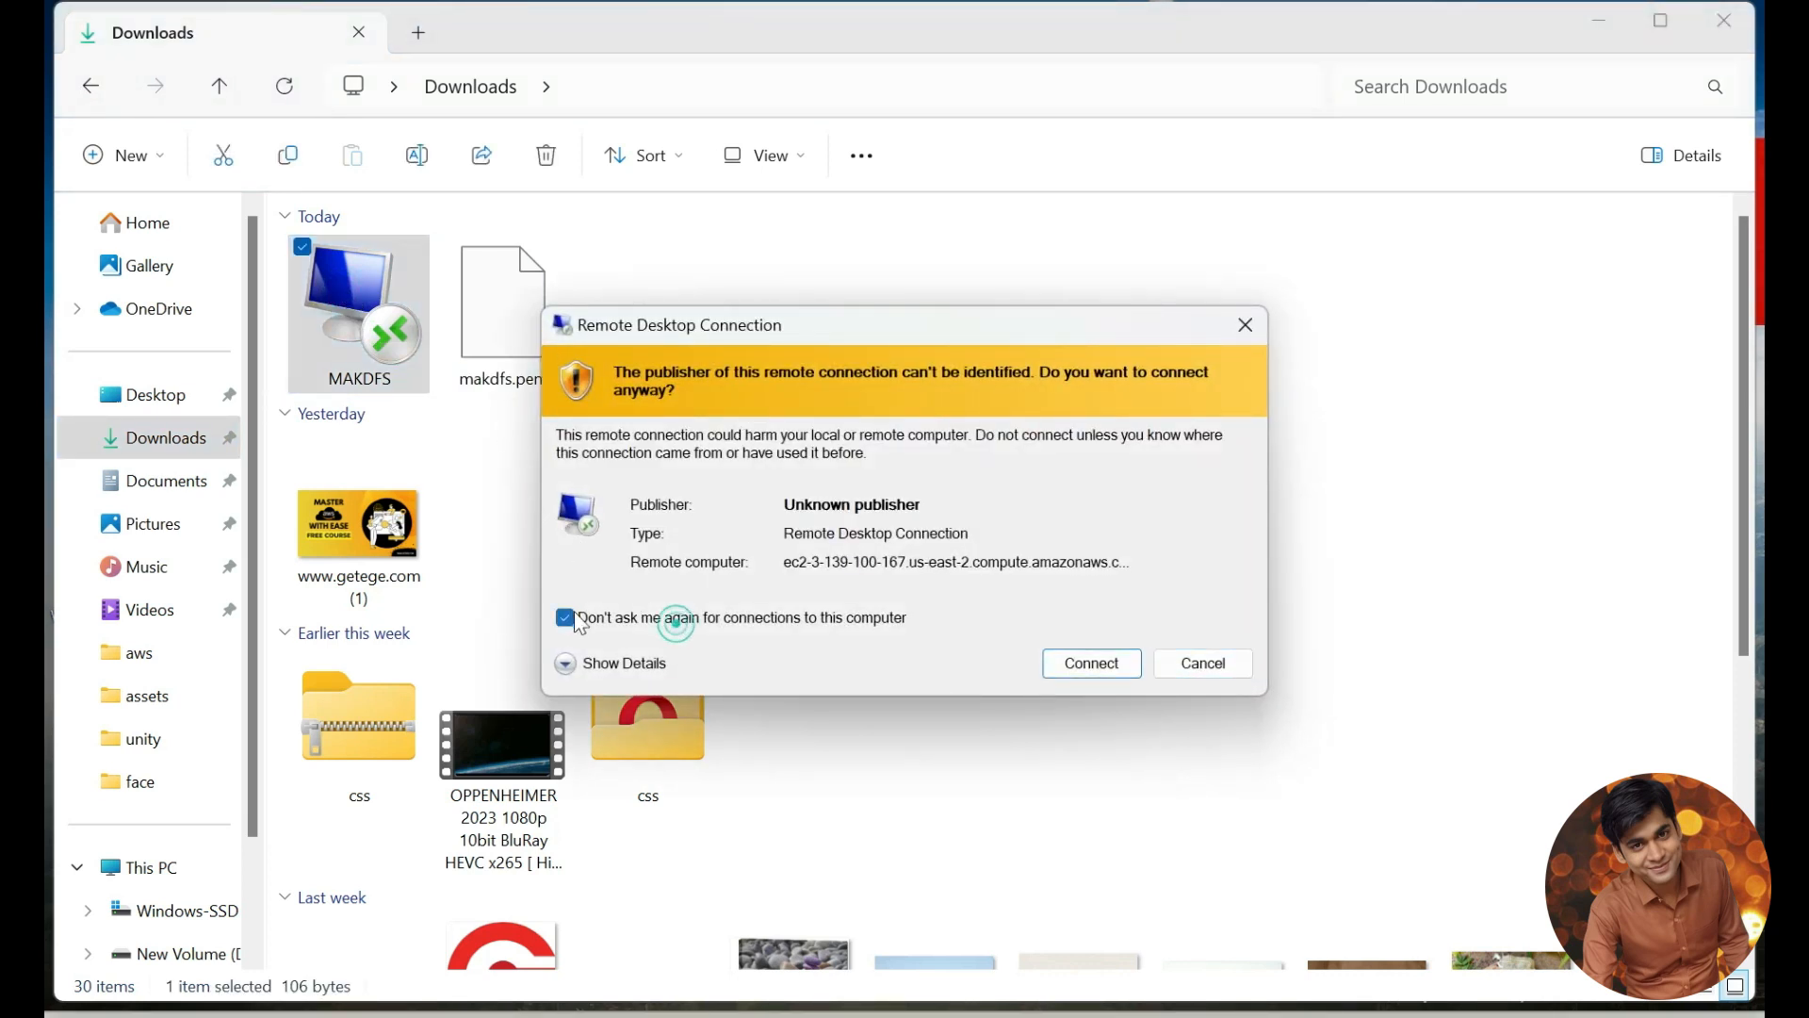
{"action": "left_click", "coordinate": [1093, 661]}
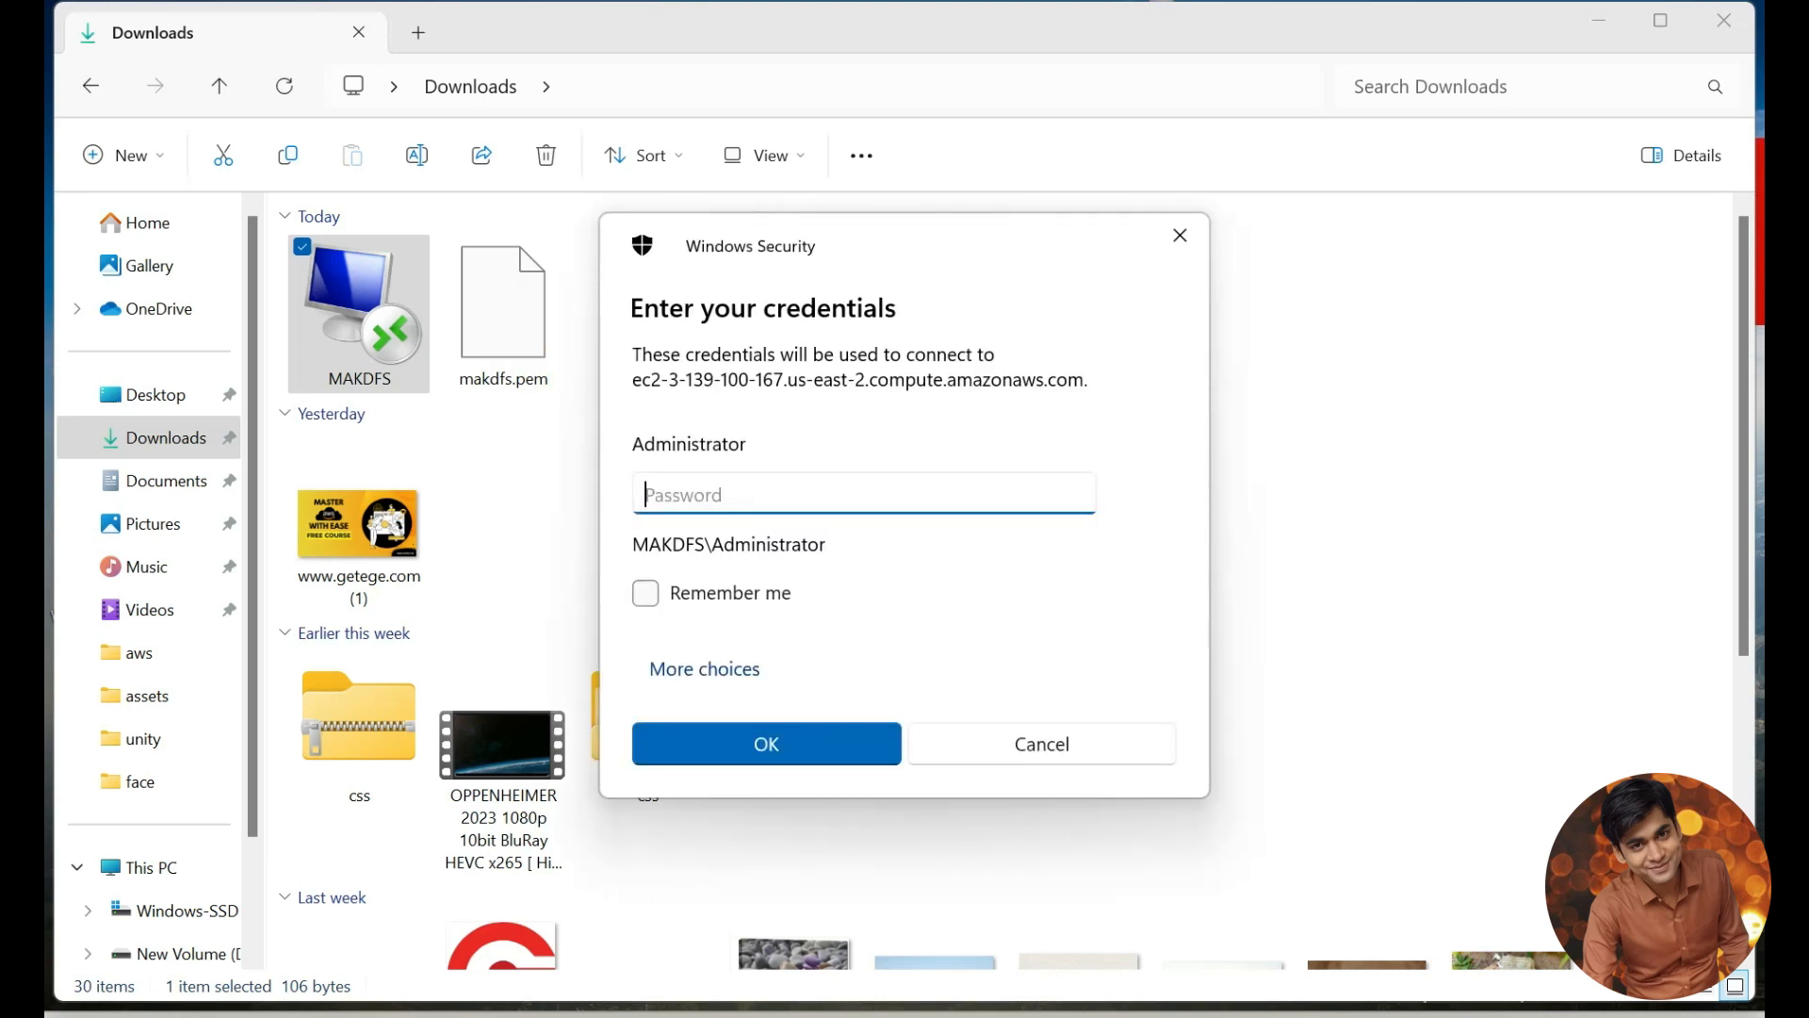
{"action": "key", "text": "ctrl+v"}
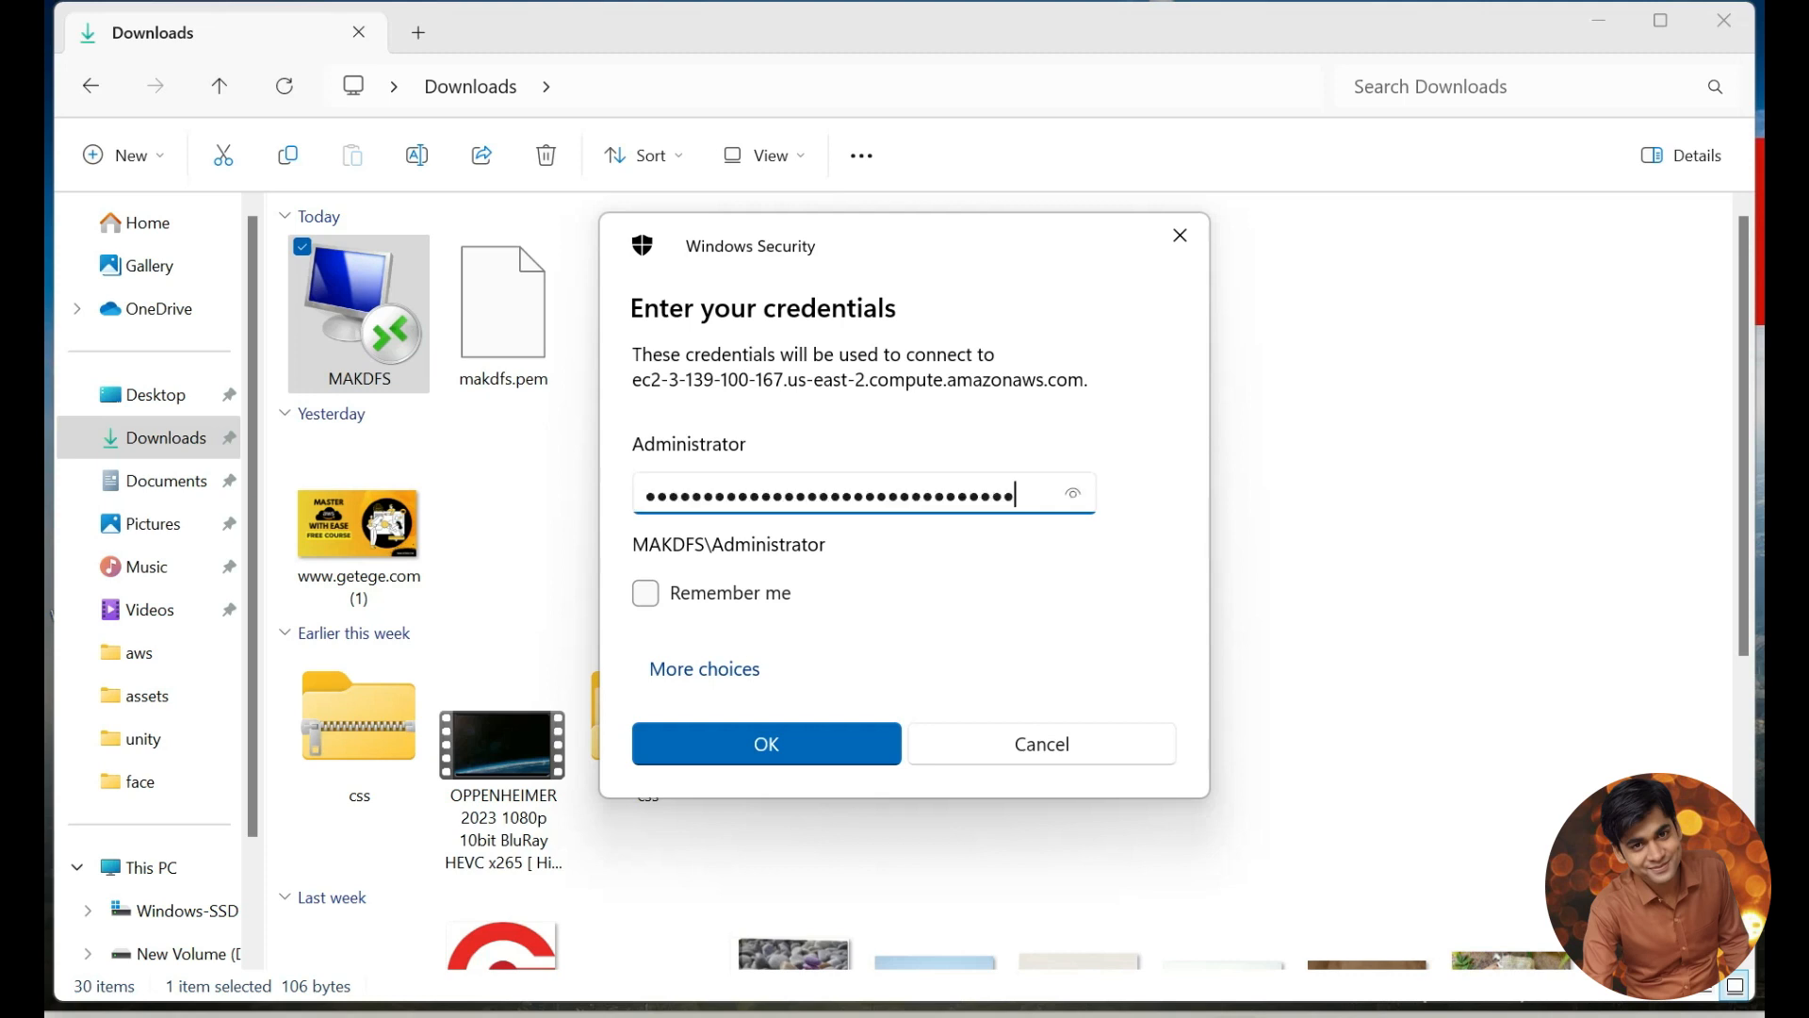
{"action": "left_click", "coordinate": [646, 594]}
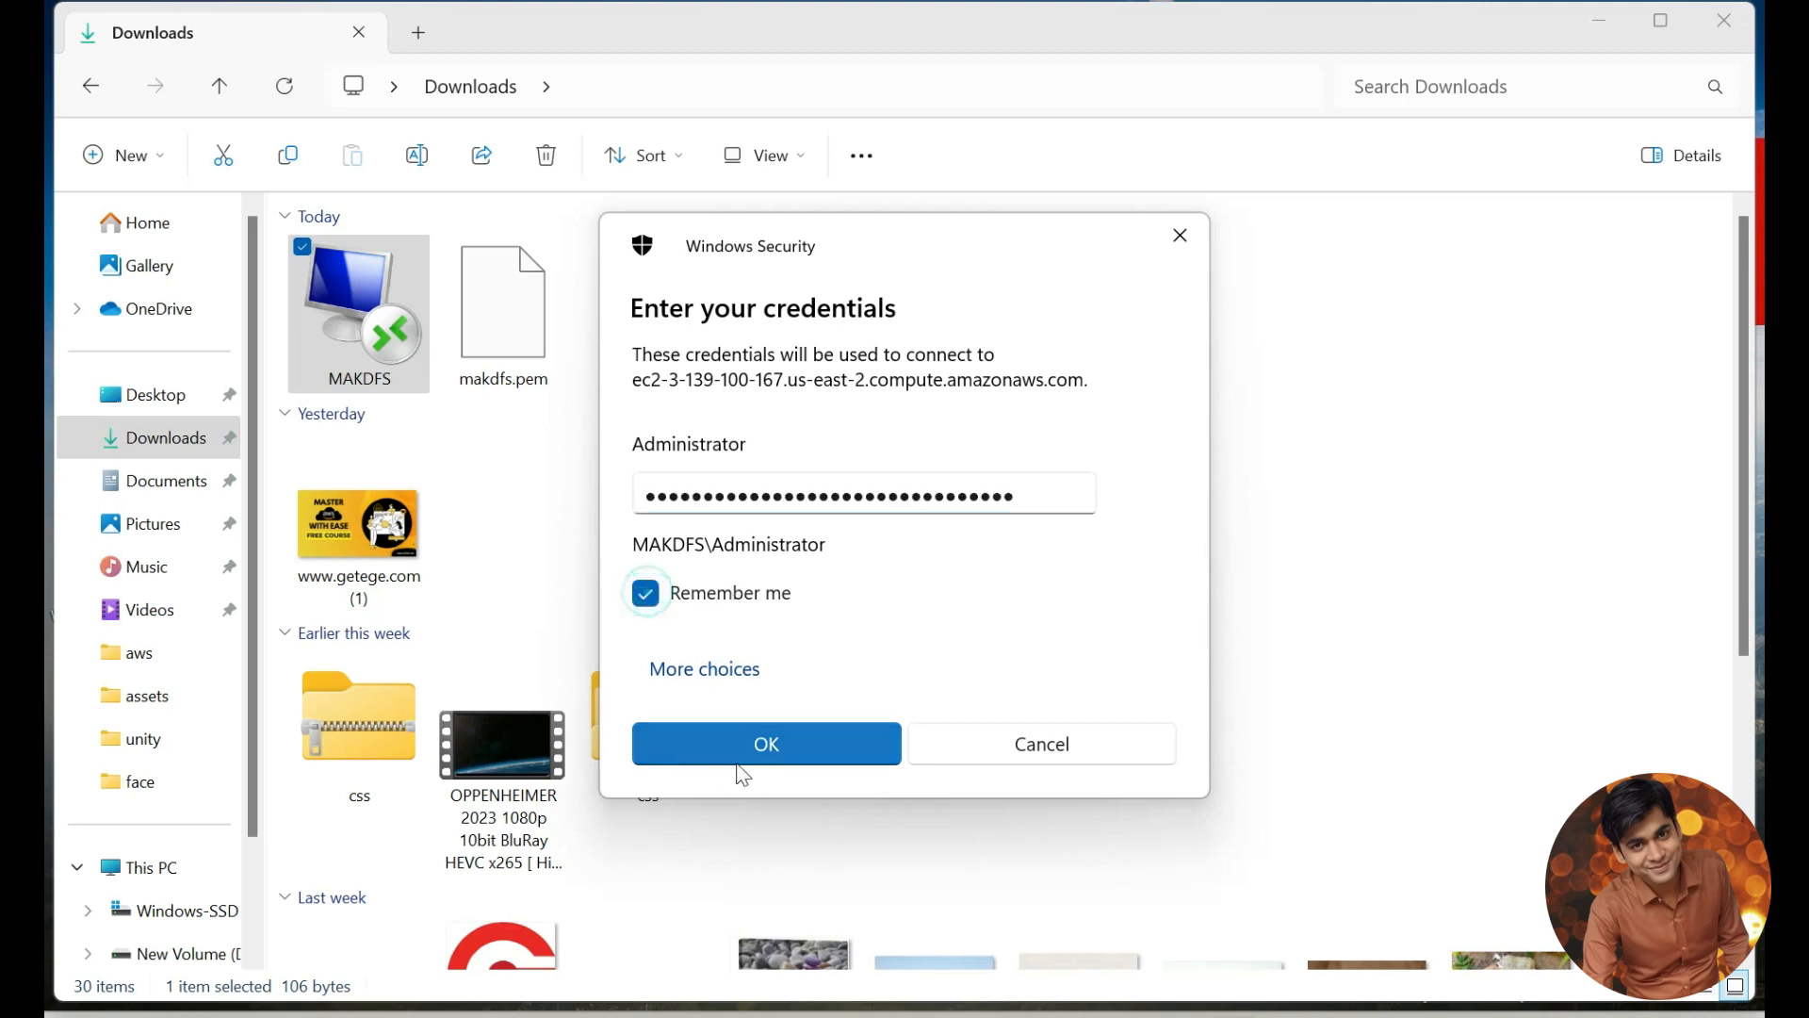
{"action": "left_click", "coordinate": [784, 736]}
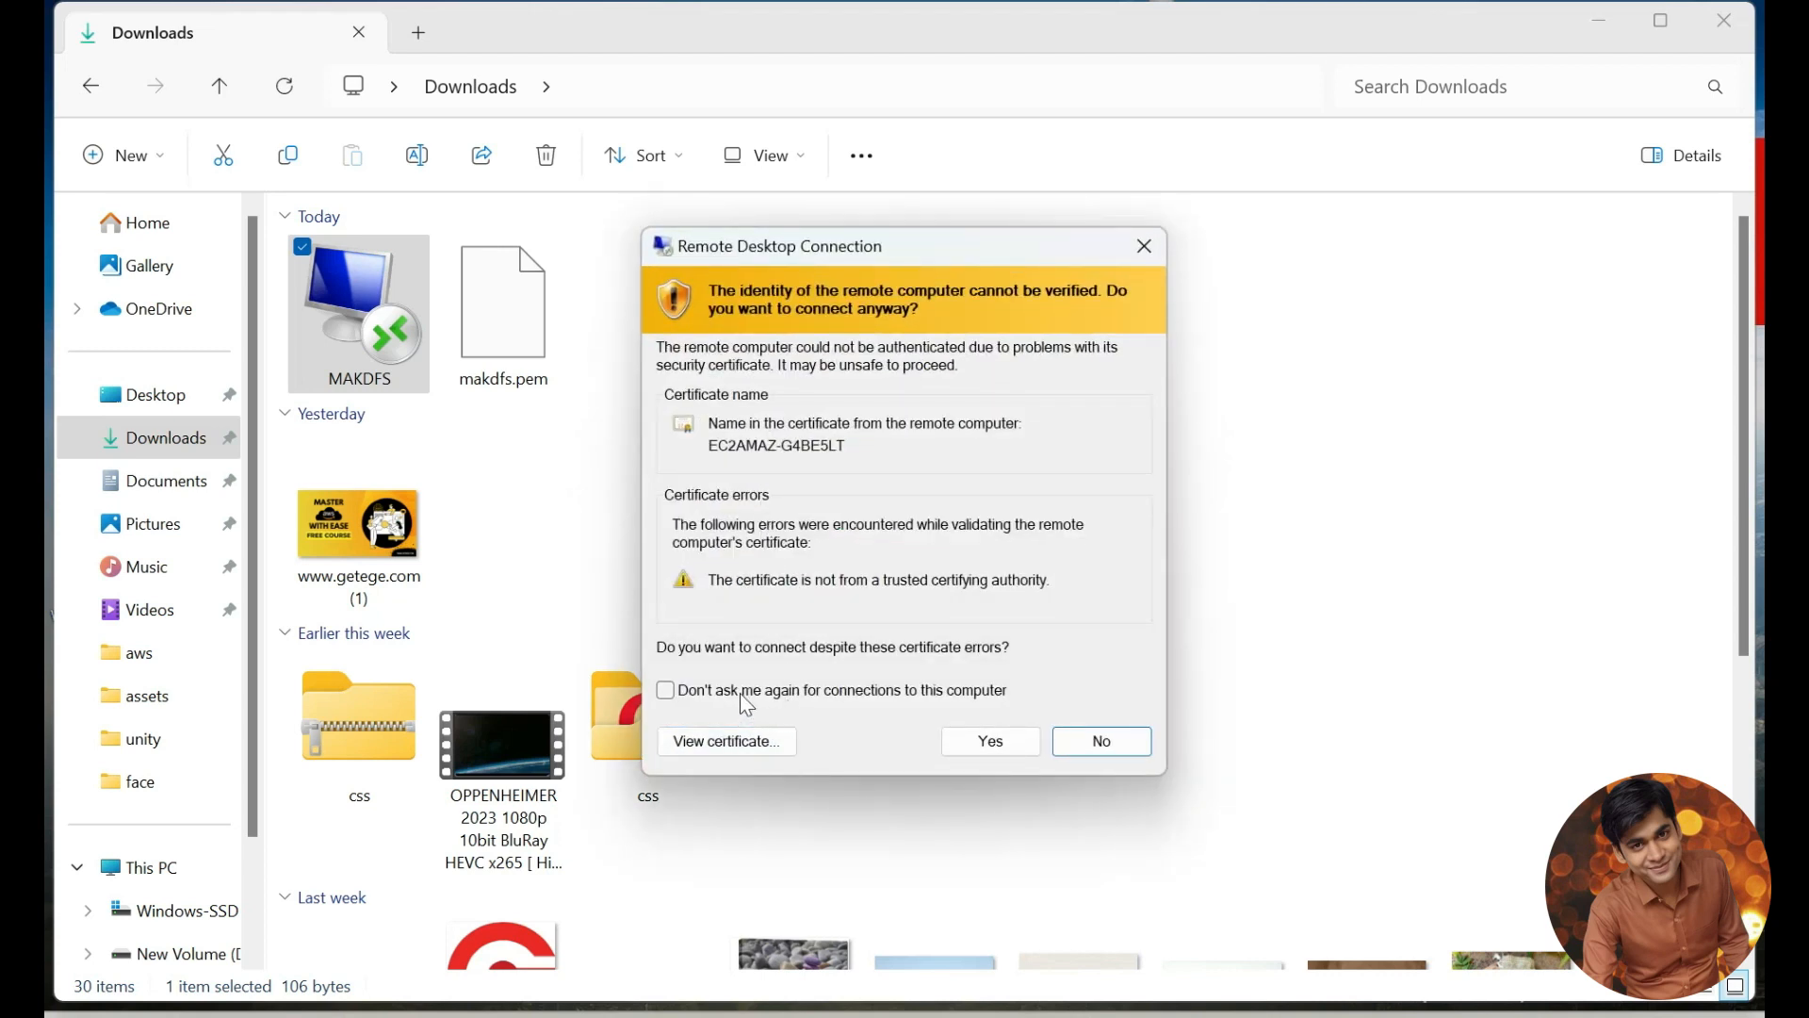
{"action": "left_click", "coordinate": [744, 695]}
{"action": "left_click", "coordinate": [984, 739]}
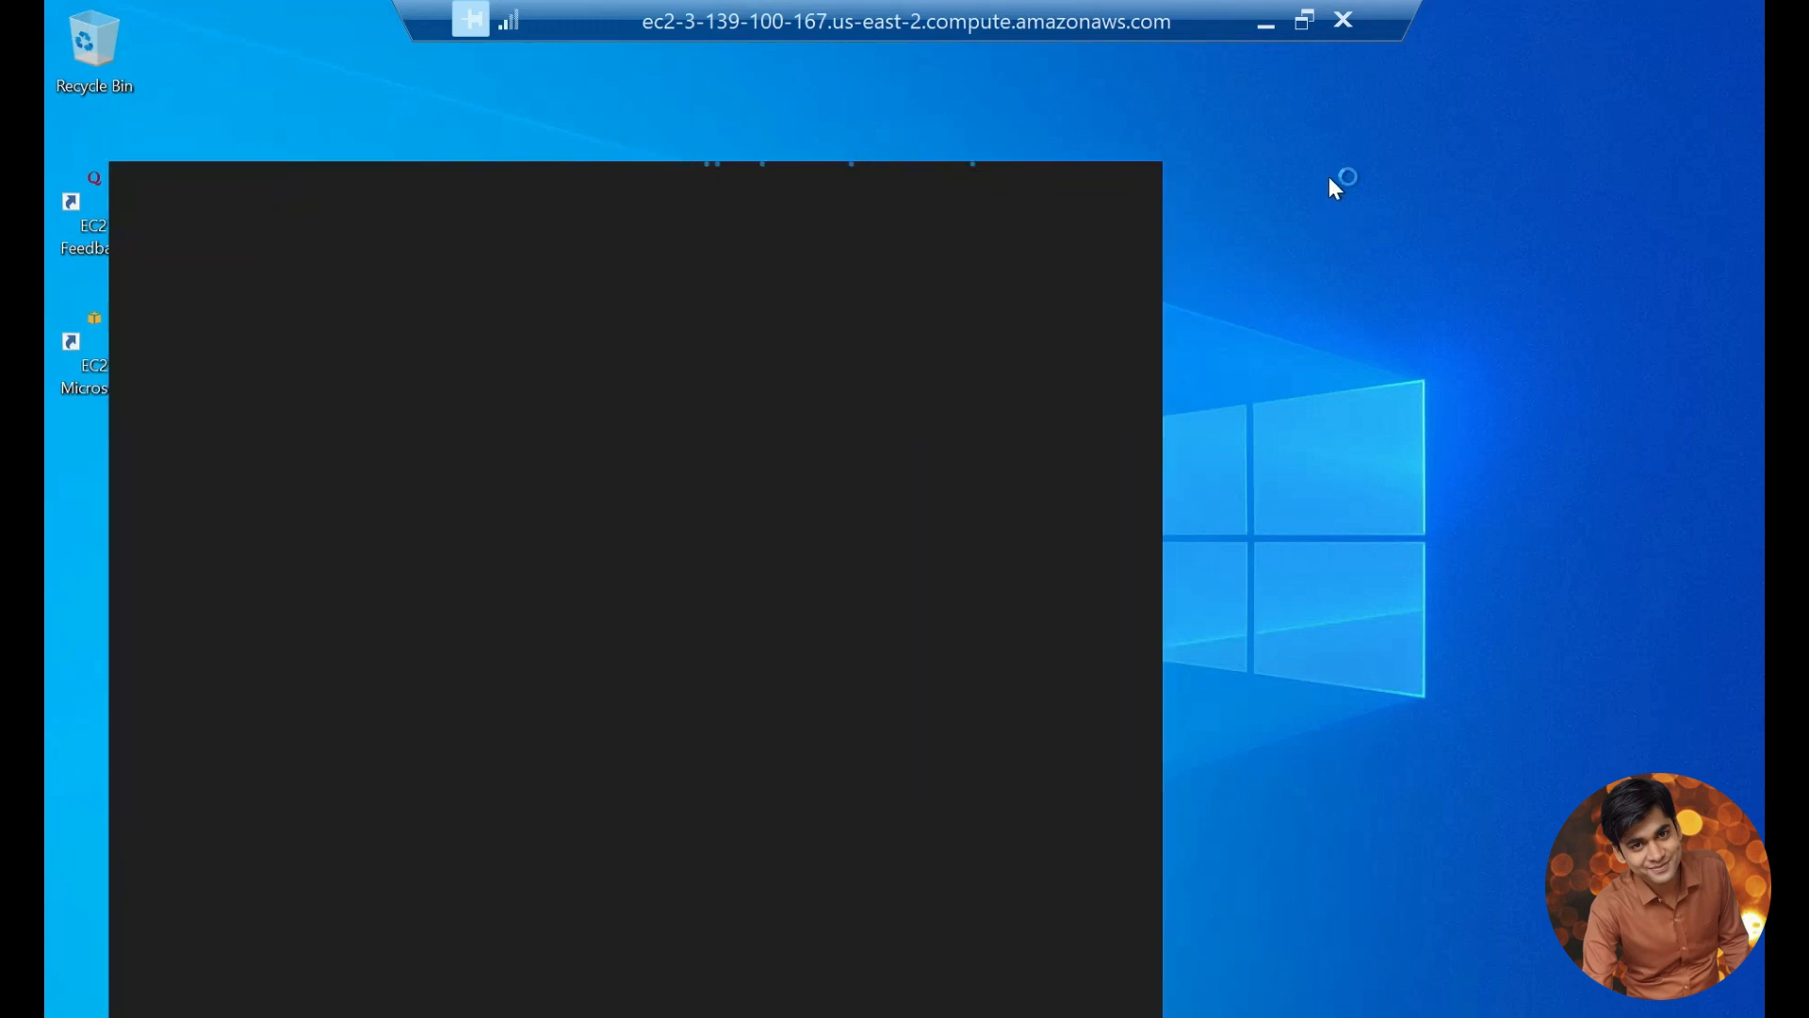
Refresh the server's desktop and allow the PC to be discoverable by other devices on Network 2.
{"action": "right_click", "coordinate": [1330, 177]}
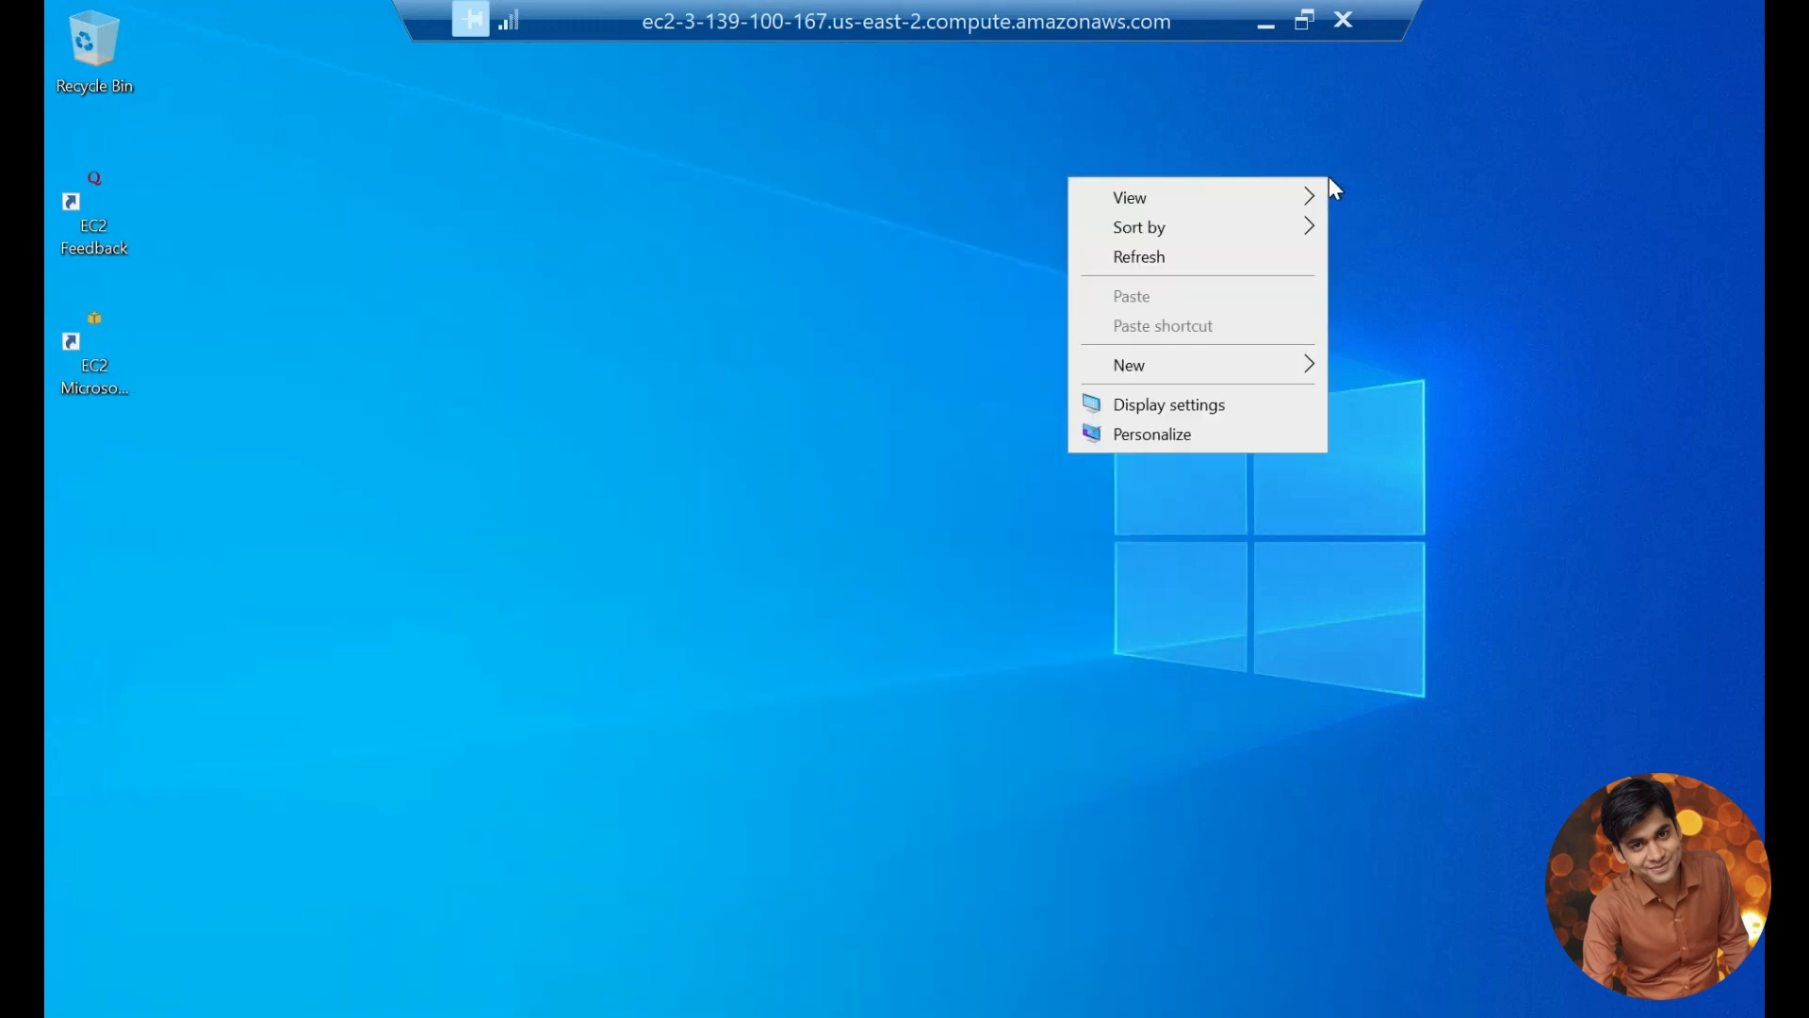
{"action": "left_click", "coordinate": [1204, 256]}
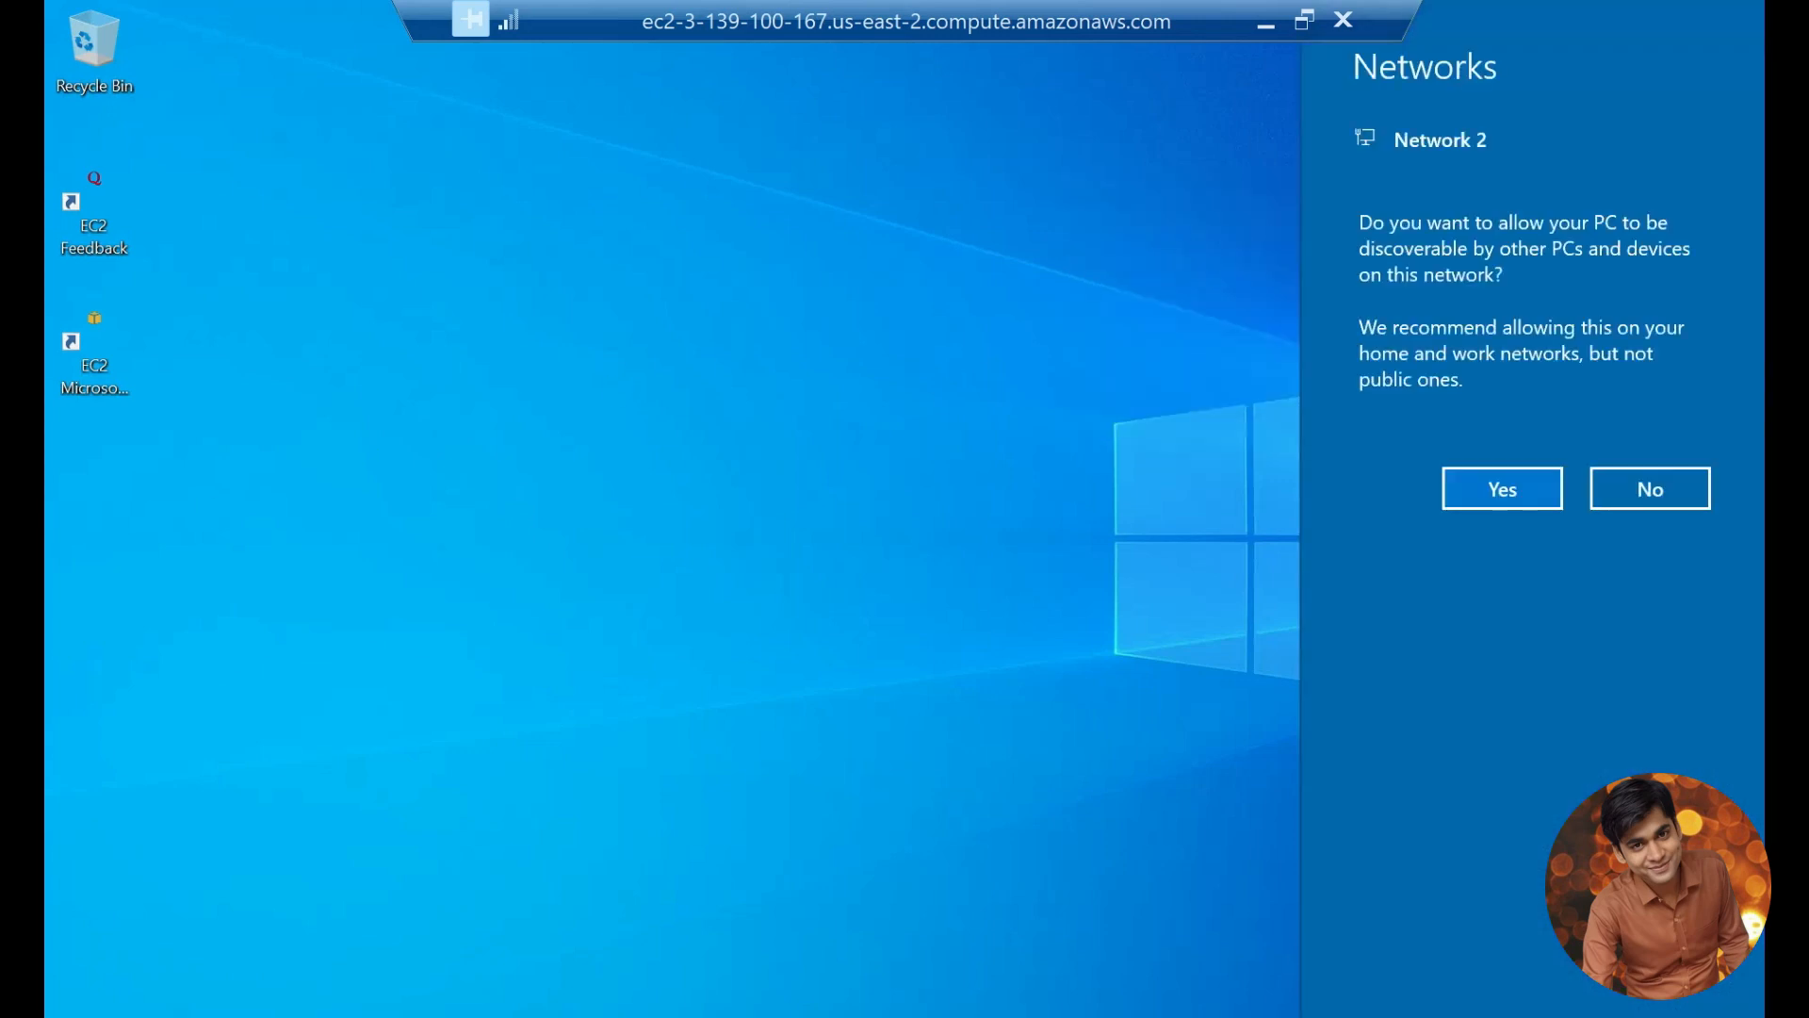
{"action": "left_click", "coordinate": [1489, 500]}
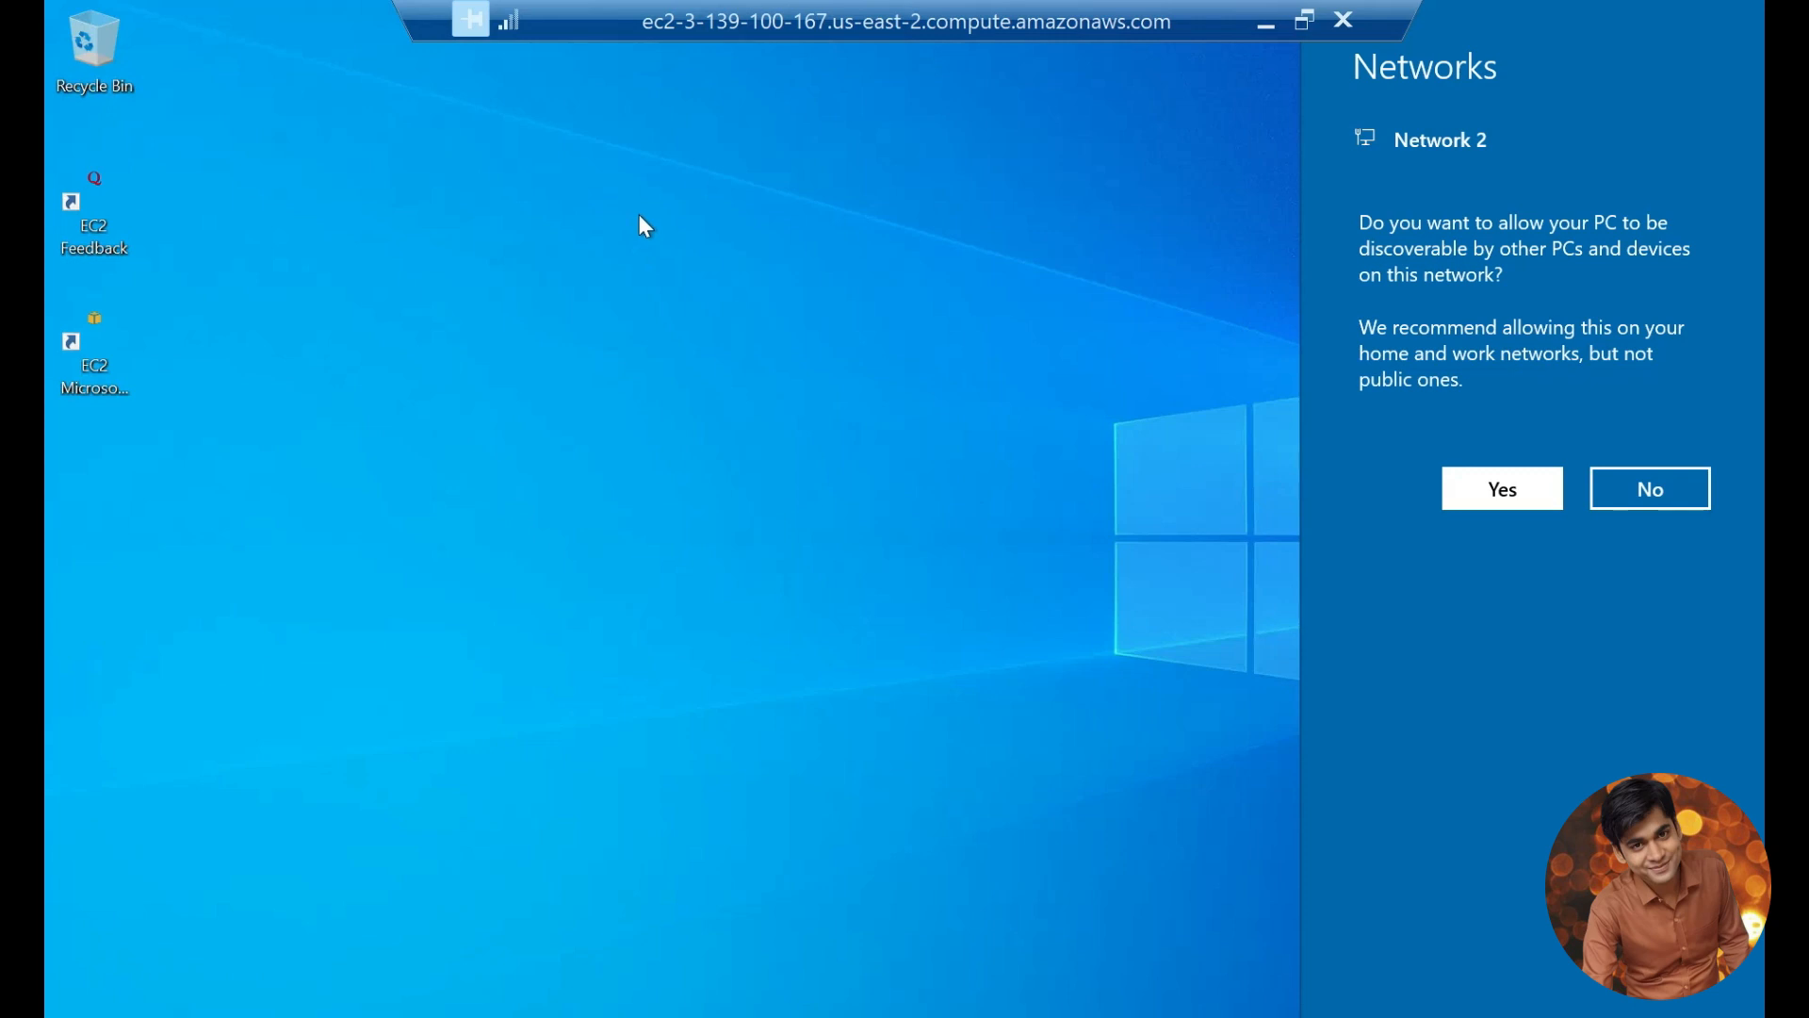
{"action": "left_click", "coordinate": [1549, 476]}
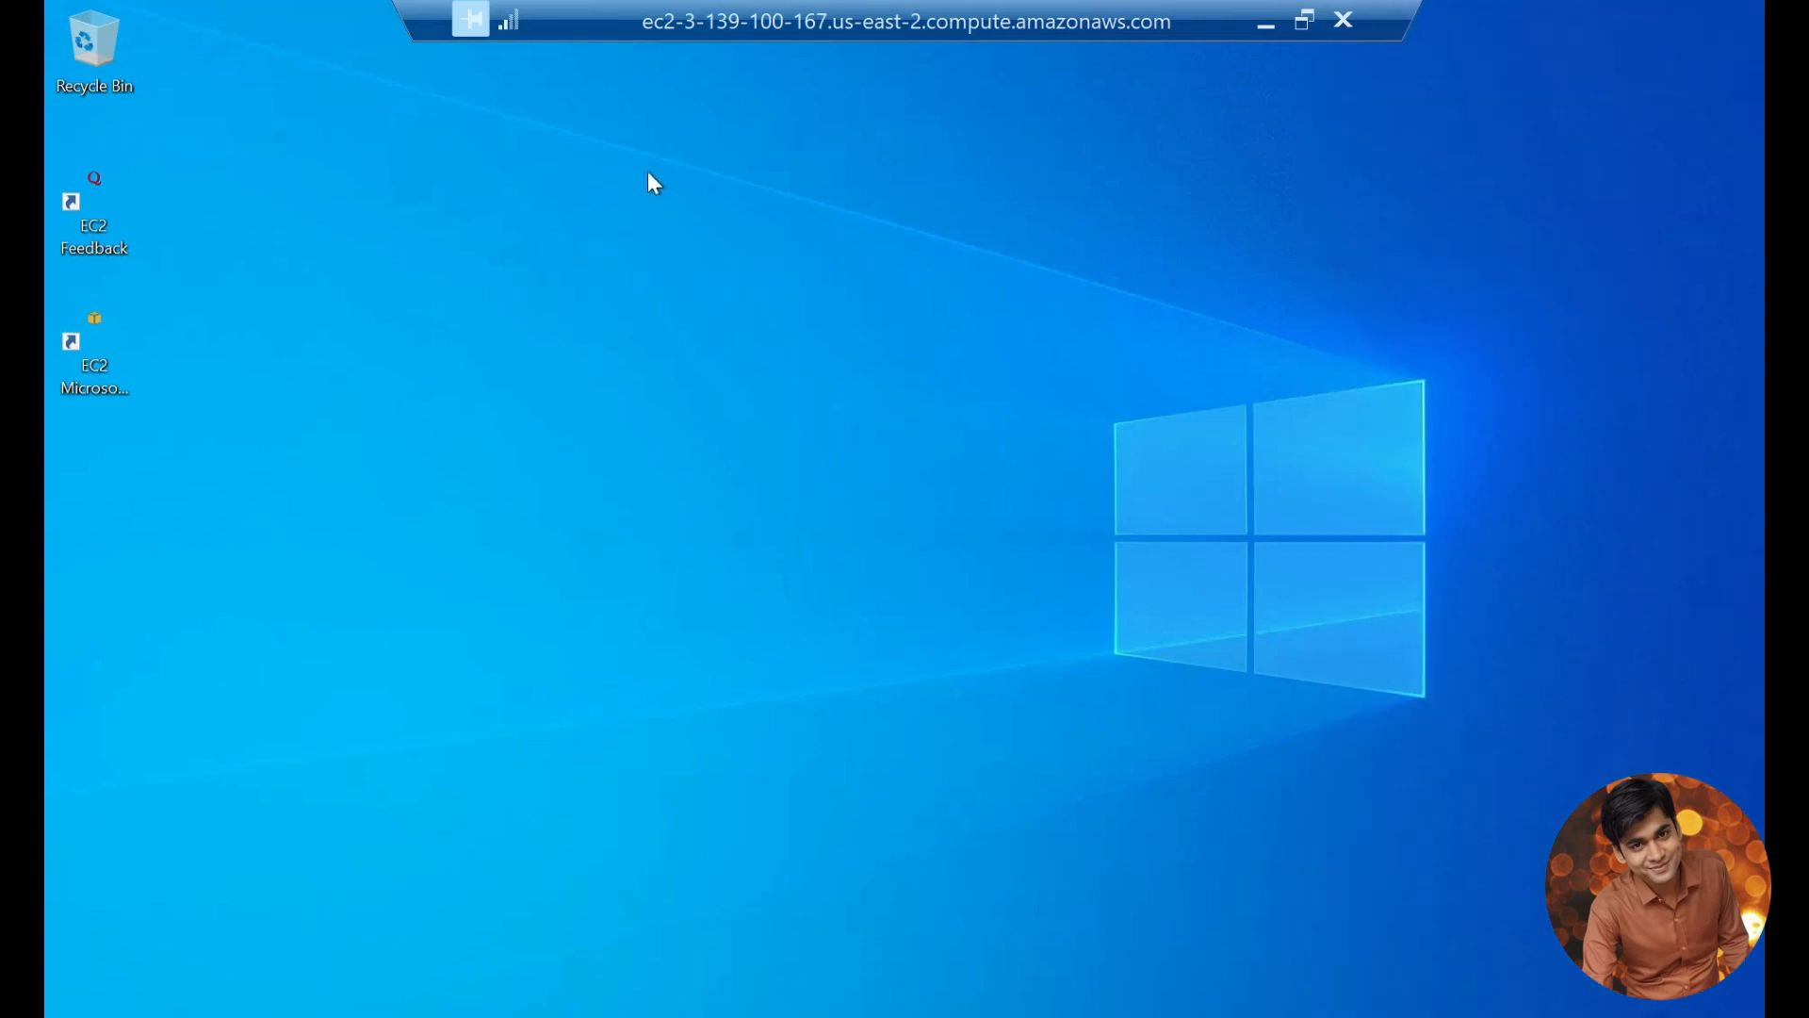
Refresh the server's desktop several times and look over the programs in the Start menu.
{"action": "right_click", "coordinate": [722, 275]}
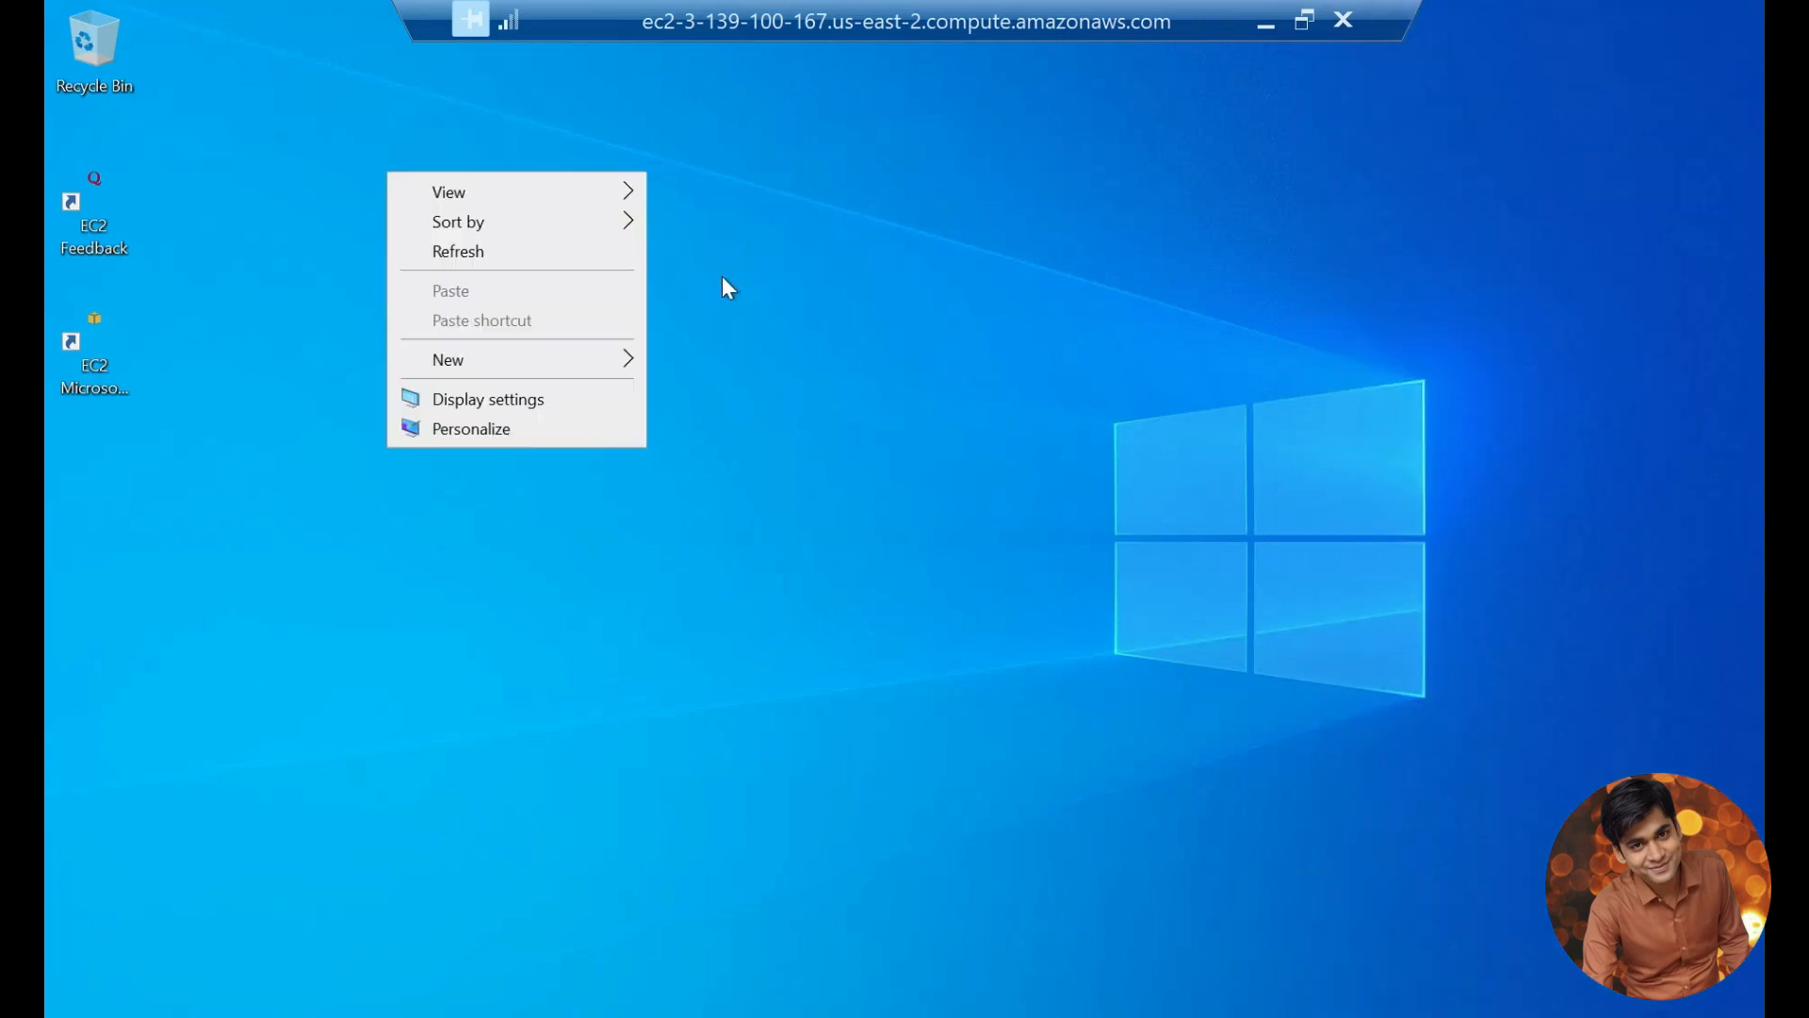
{"action": "left_click", "coordinate": [531, 252]}
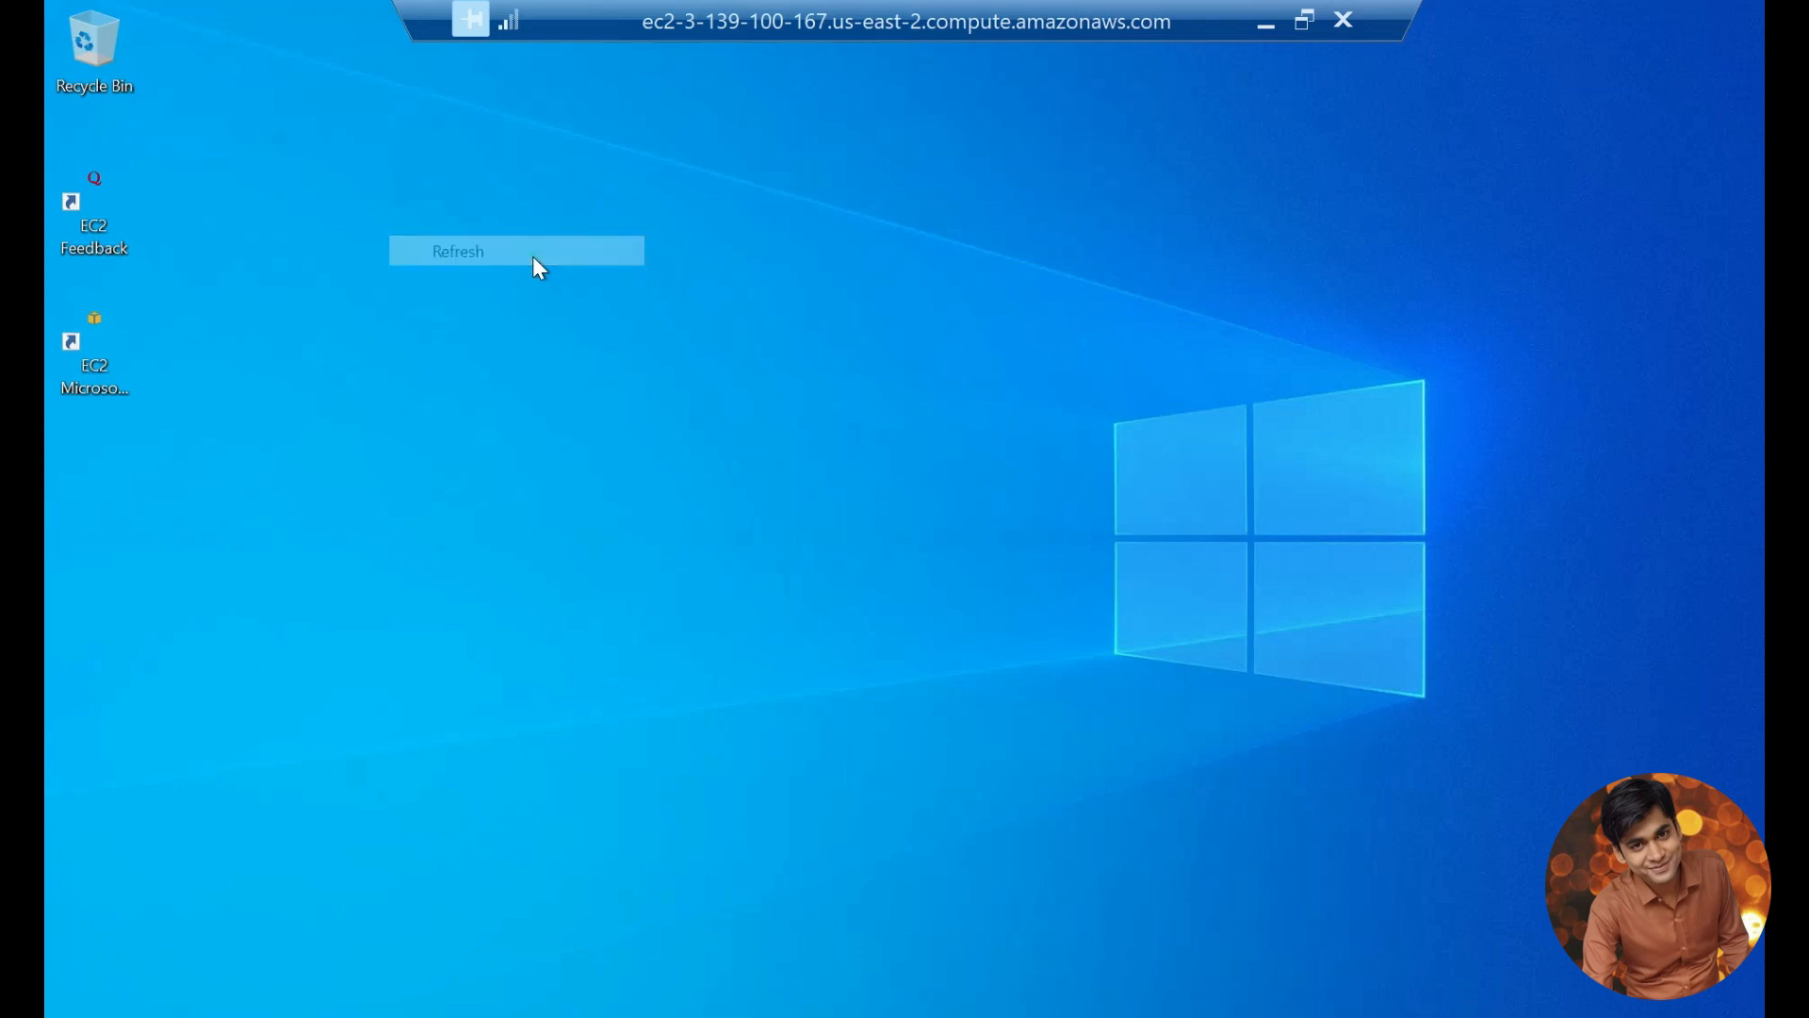
{"action": "right_click", "coordinate": [530, 177]}
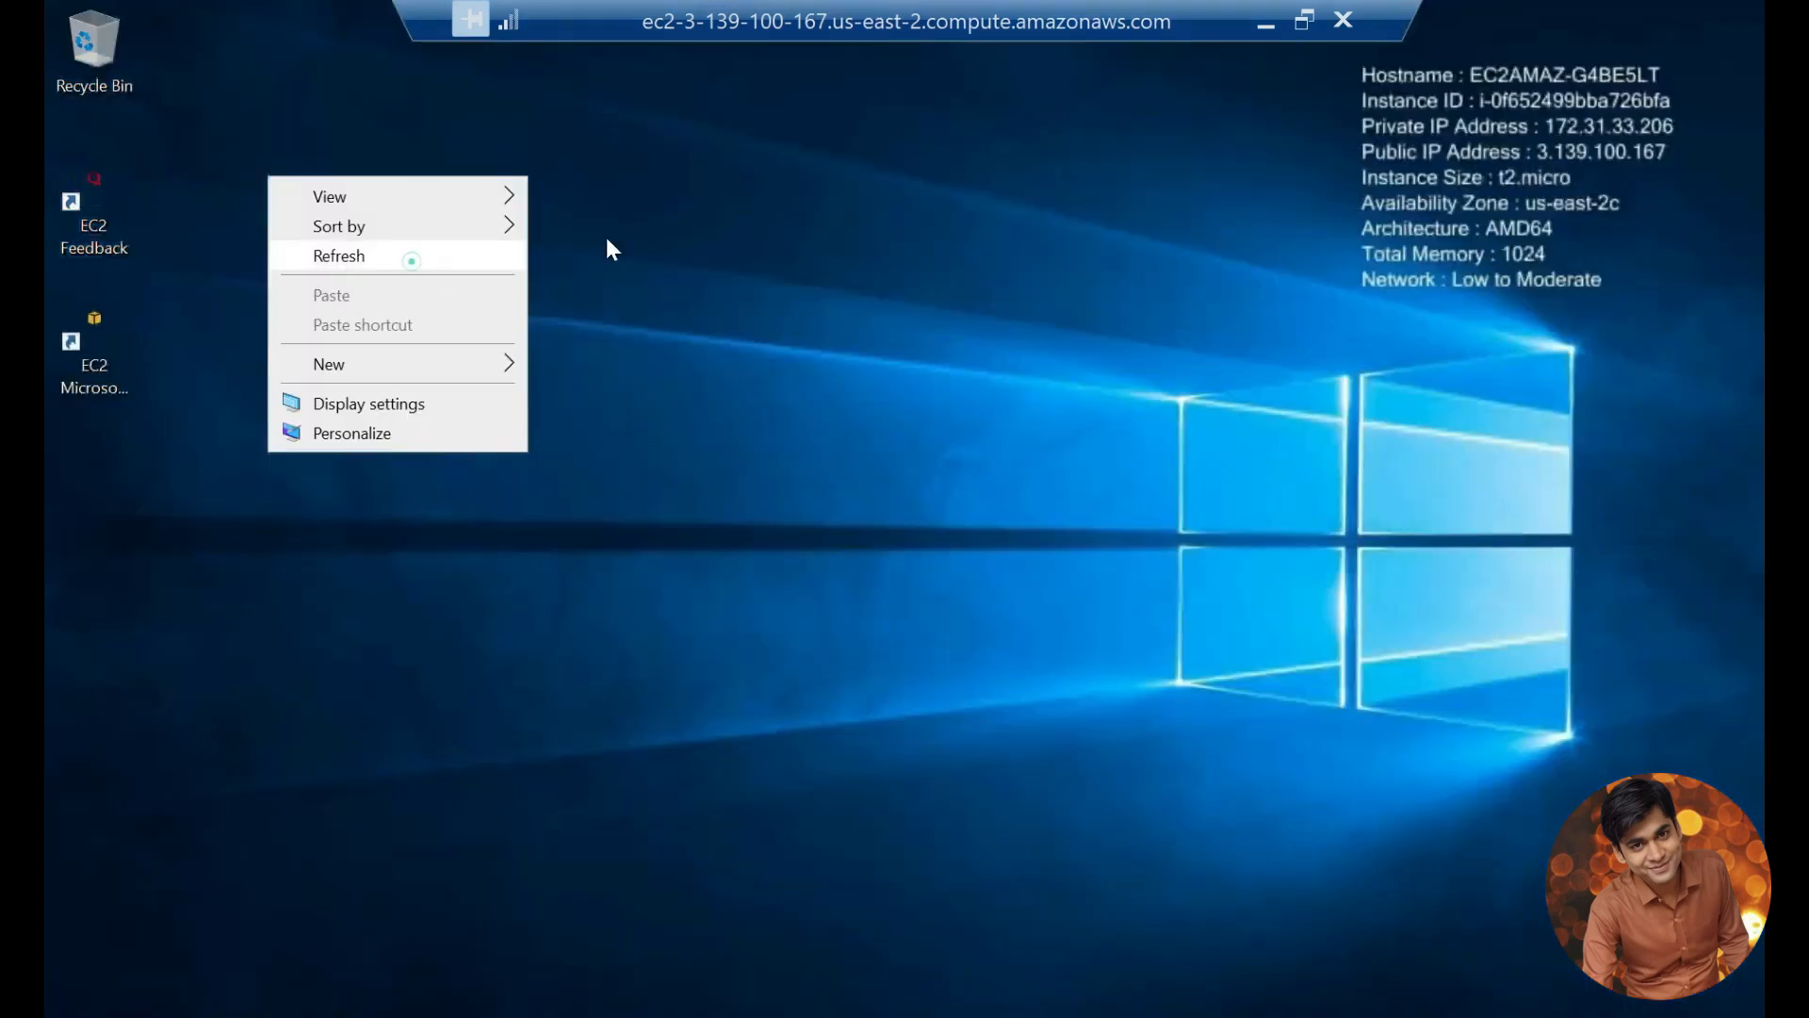
{"action": "right_click", "coordinate": [657, 184]}
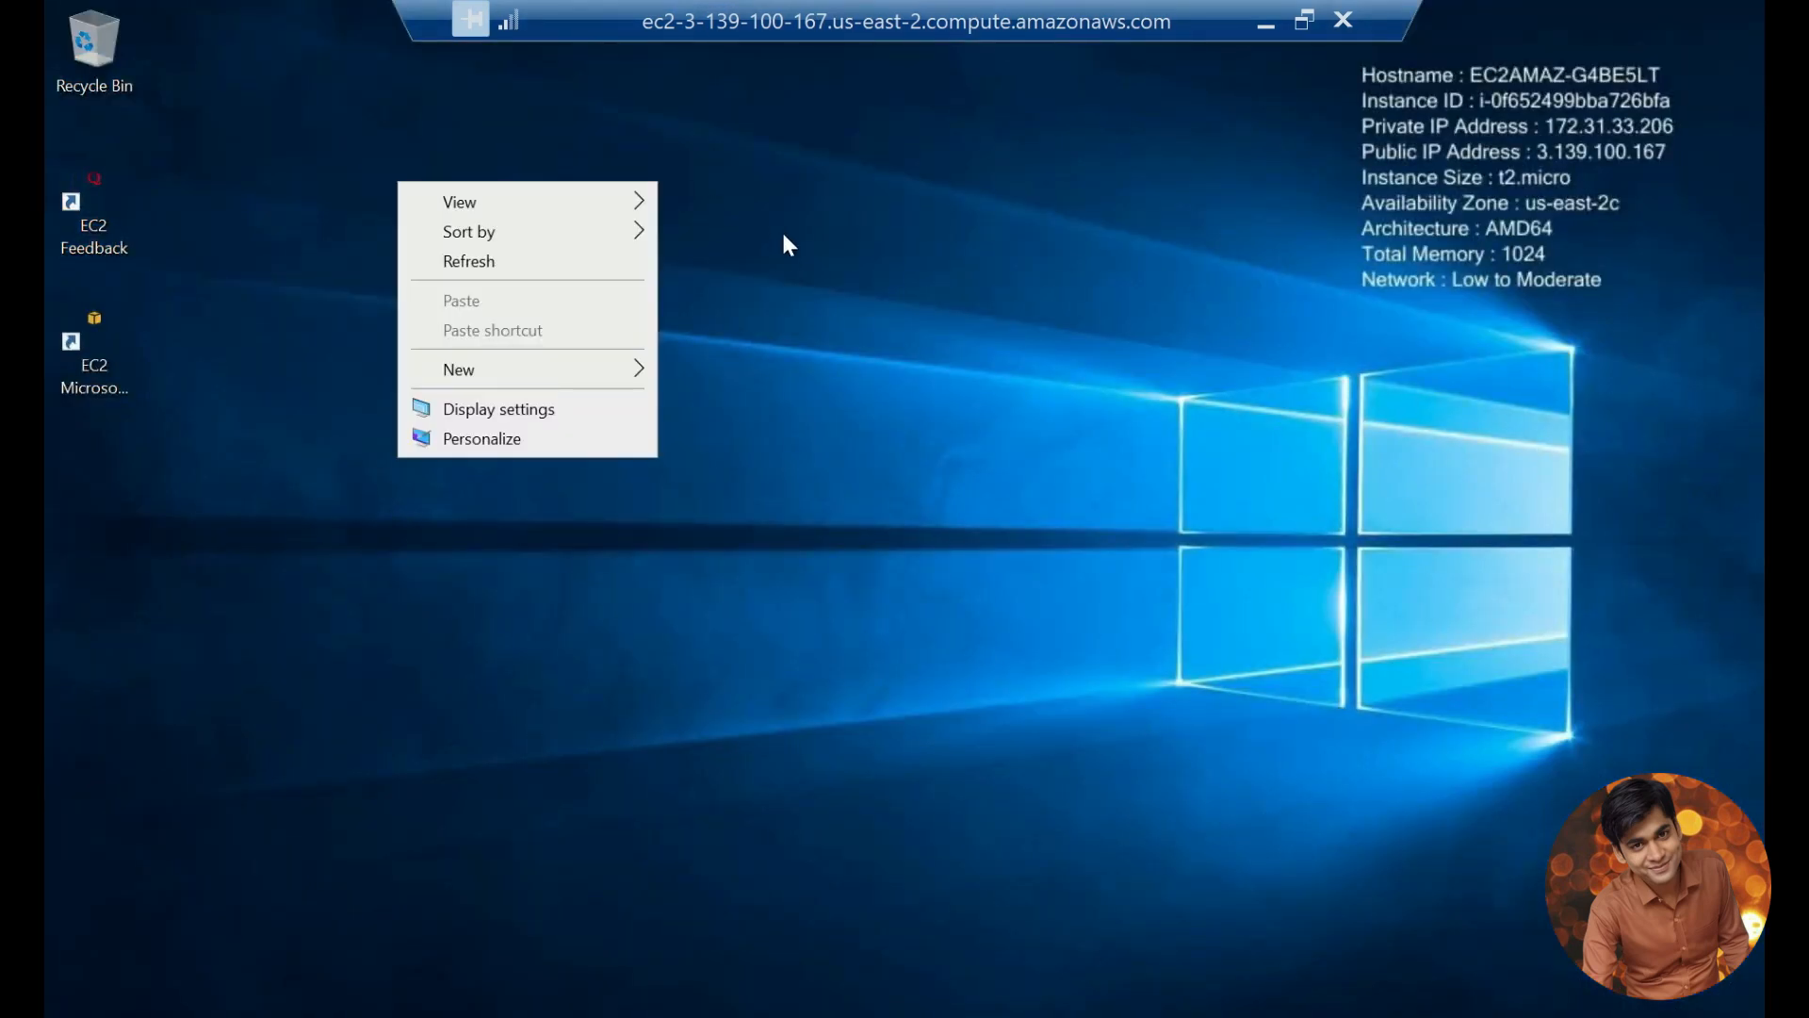
{"action": "left_click", "coordinate": [466, 262]}
{"action": "right_click", "coordinate": [563, 224]}
{"action": "left_click", "coordinate": [392, 303]}
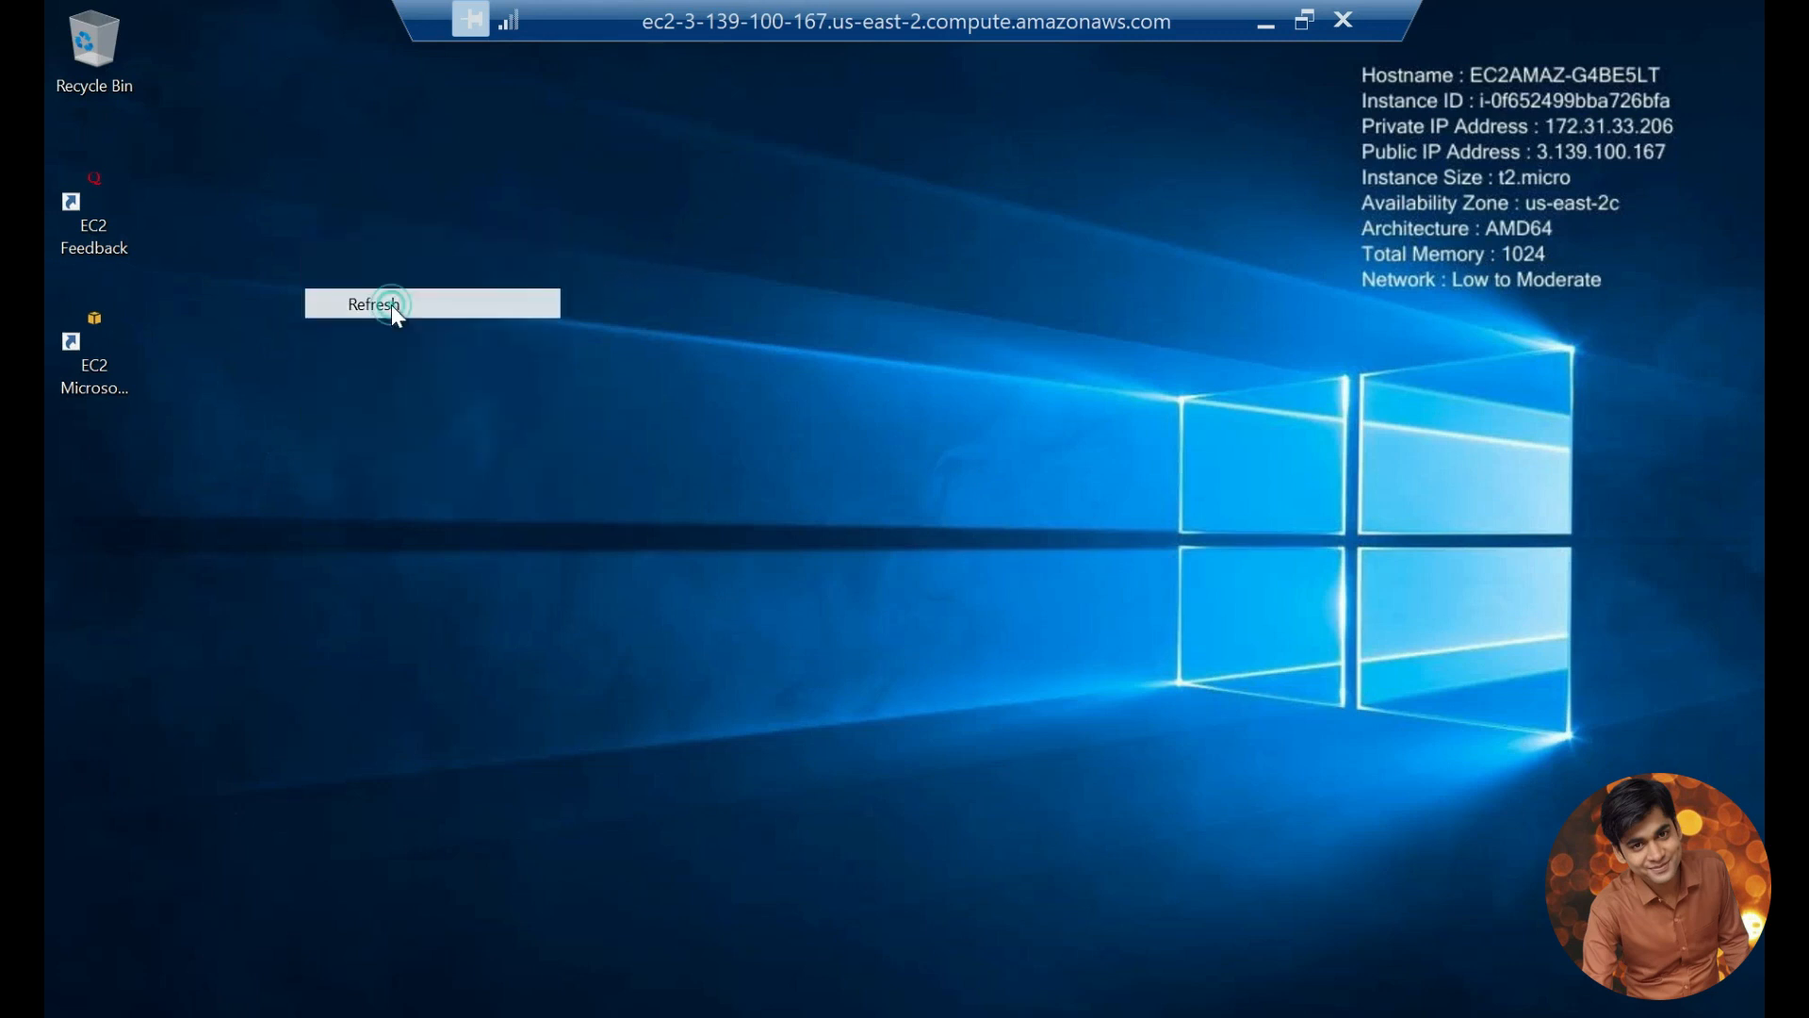
{"action": "key", "text": "super"}
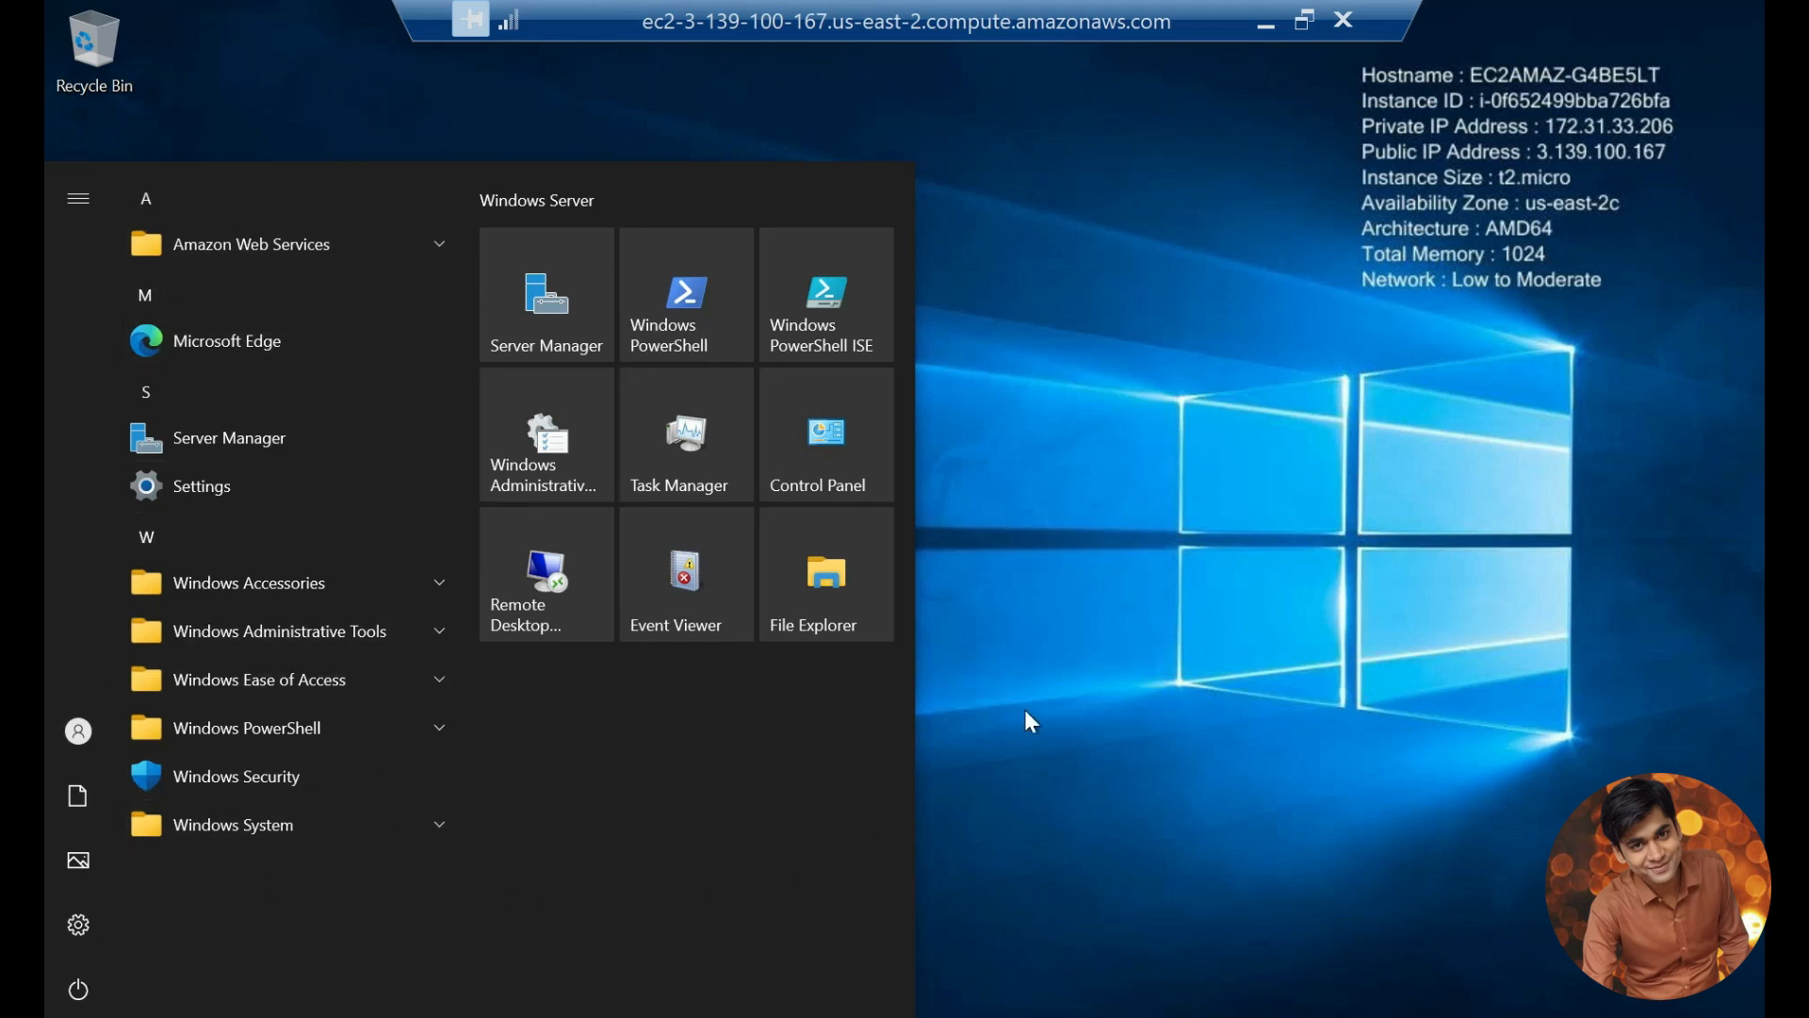
{"action": "left_click", "coordinate": [1140, 438]}
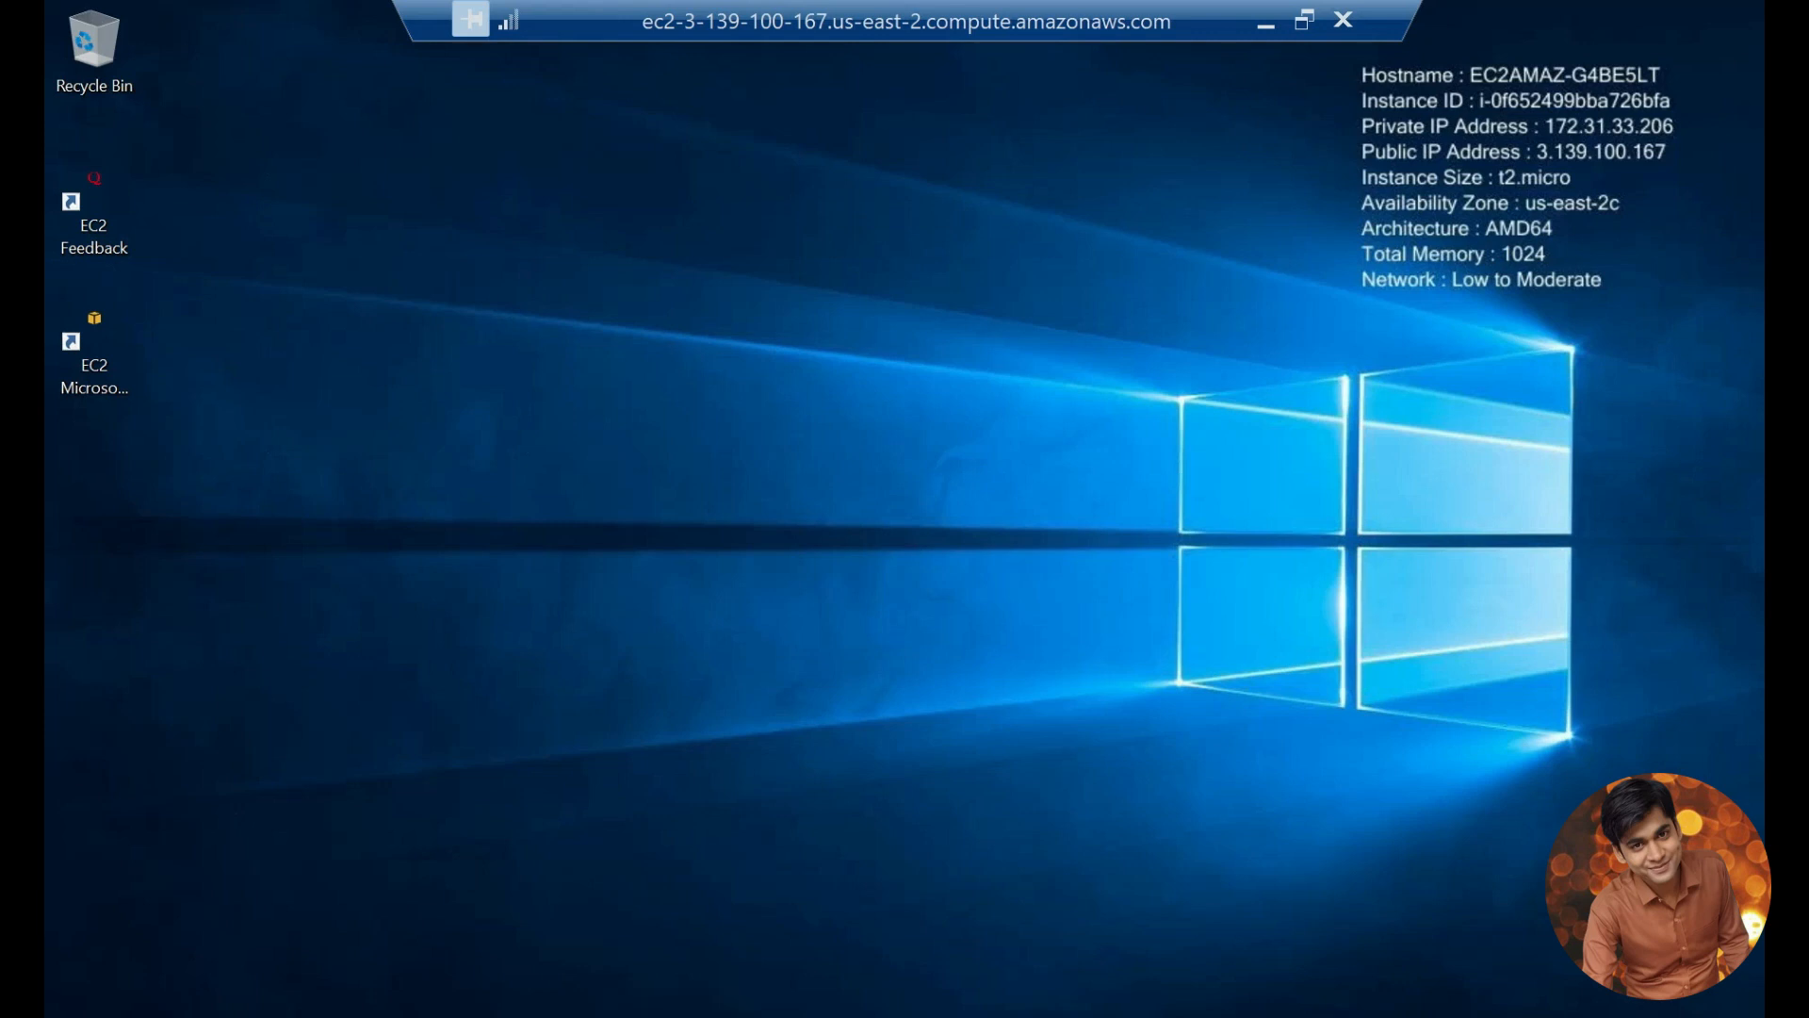
Unpin Microsoft Edge and File Explorer from the server's taskbar, and close the open File Explorer window.
{"action": "right_click", "coordinate": [672, 1015]}
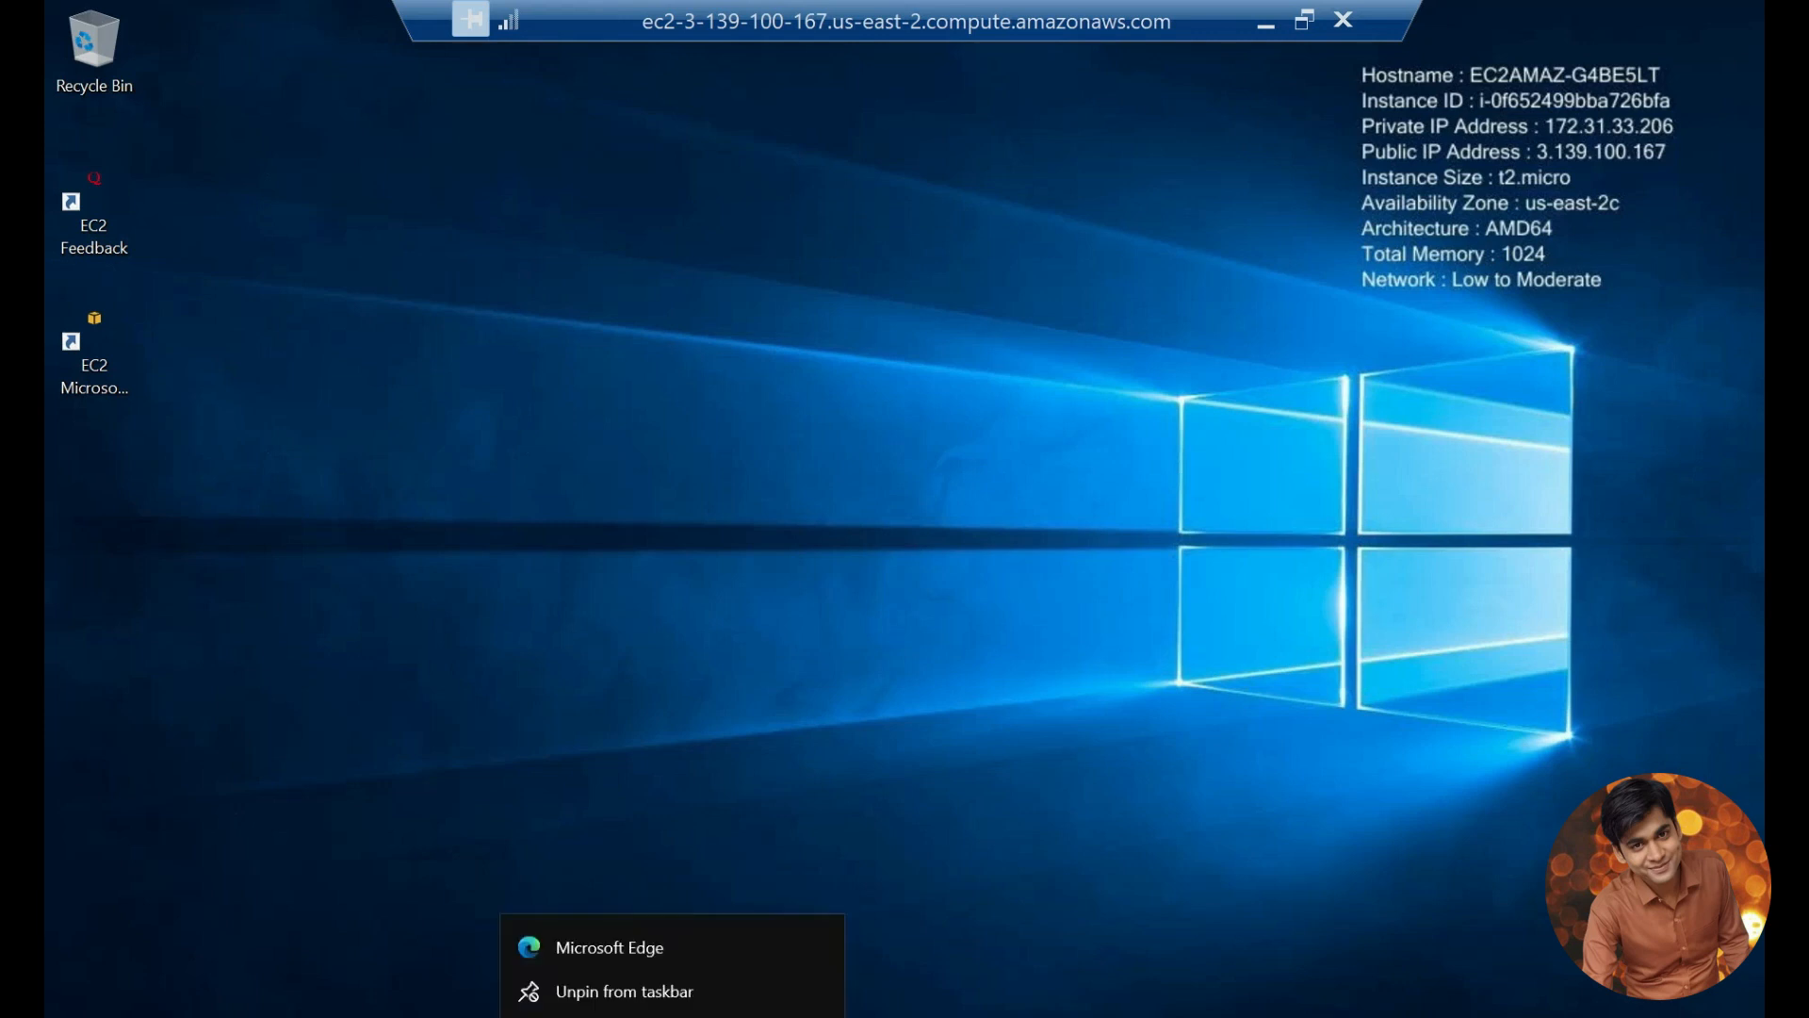
{"action": "left_click", "coordinate": [612, 1002]}
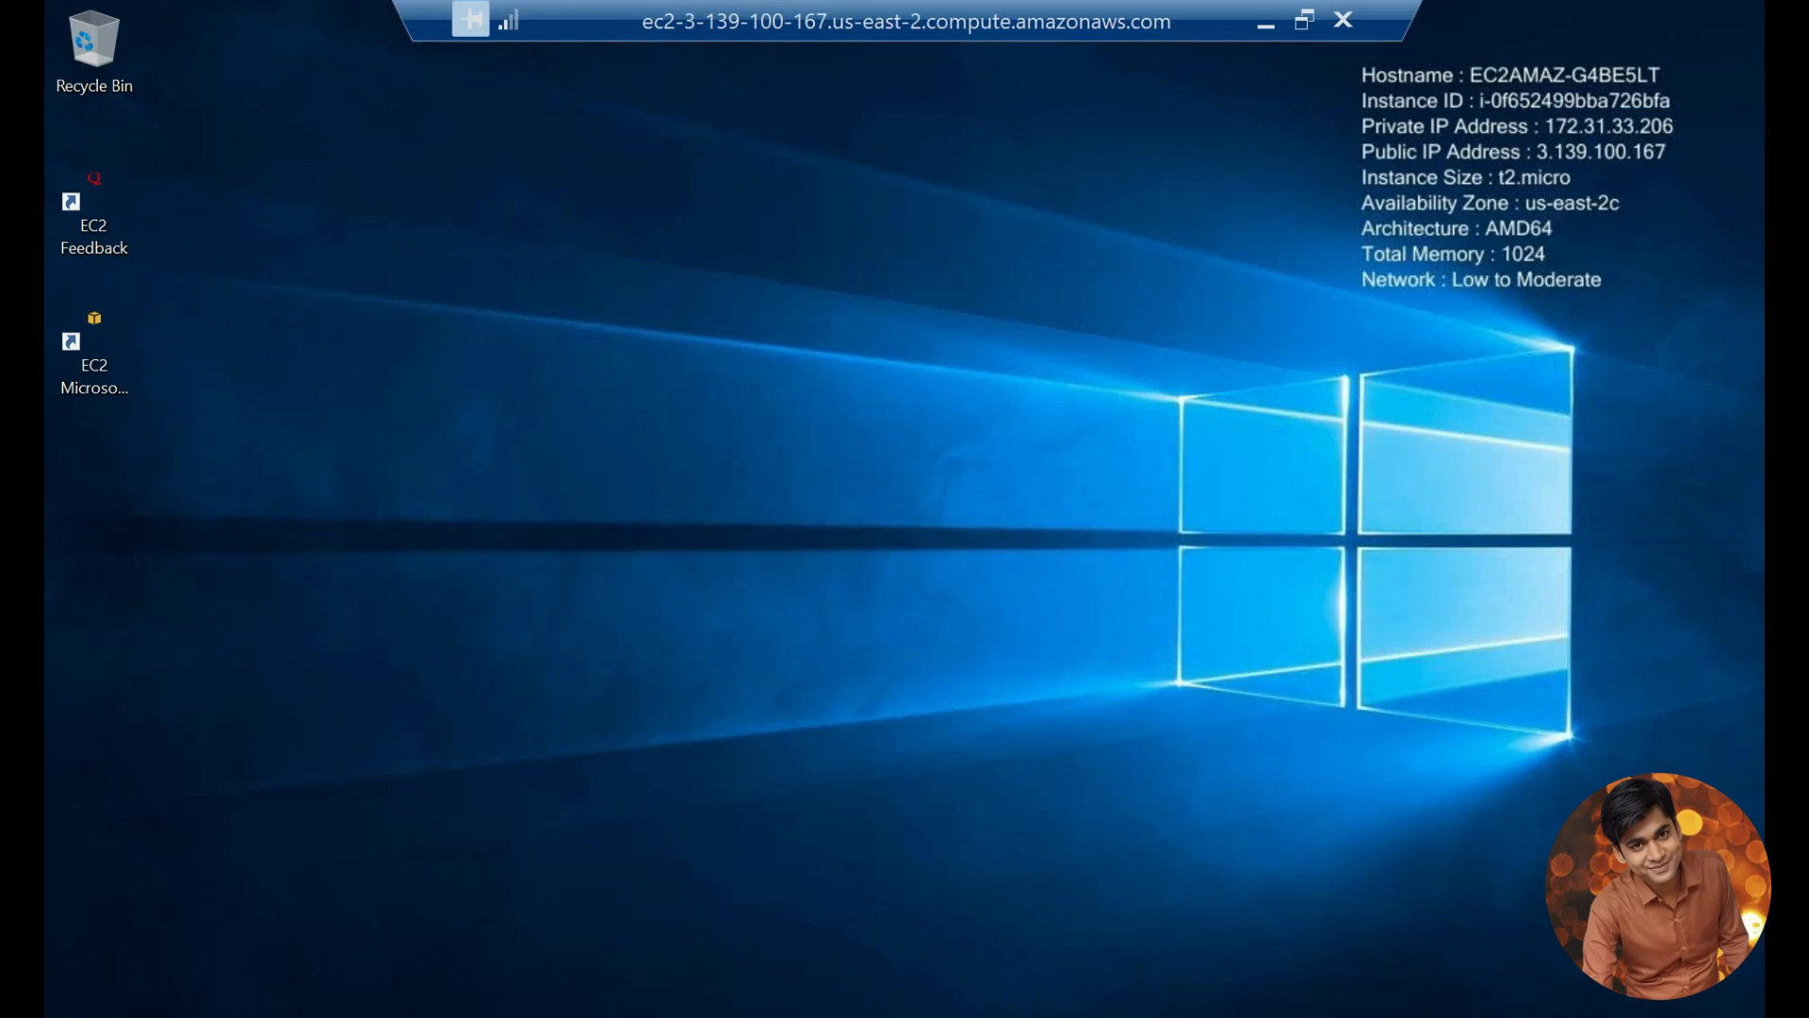
{"action": "right_click", "coordinate": [674, 1016]}
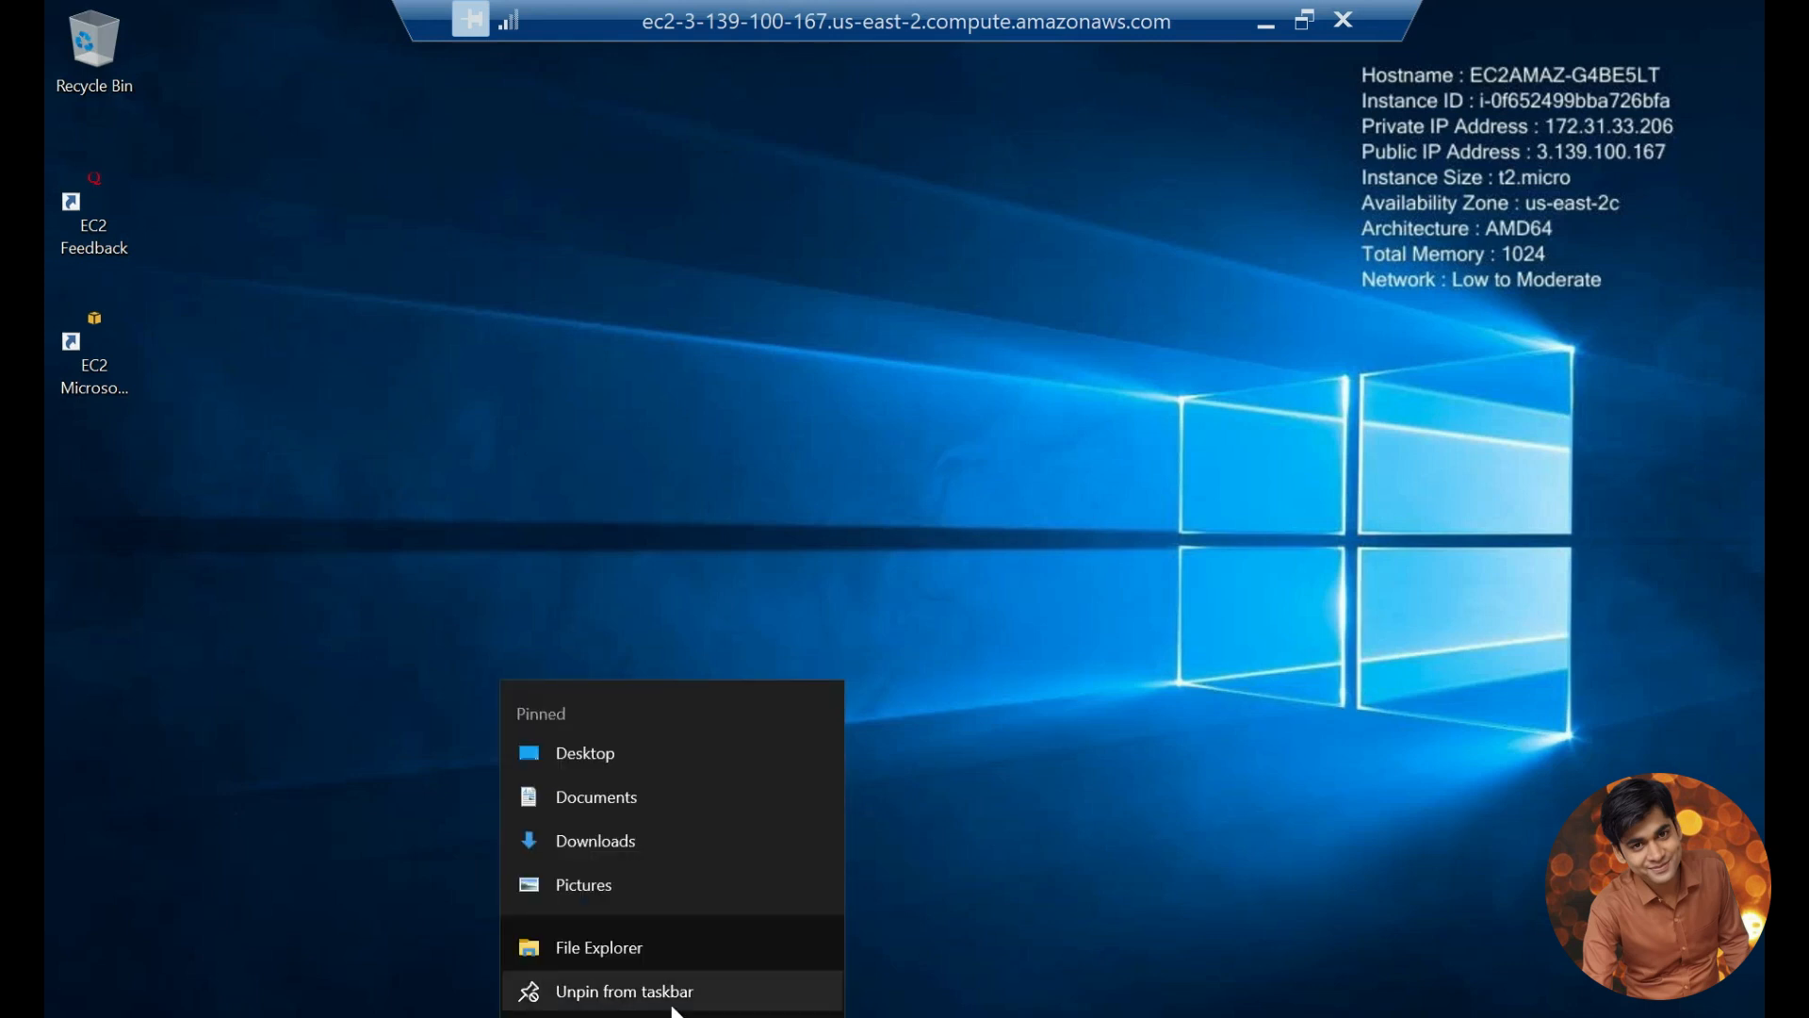
{"action": "left_click", "coordinate": [624, 990]}
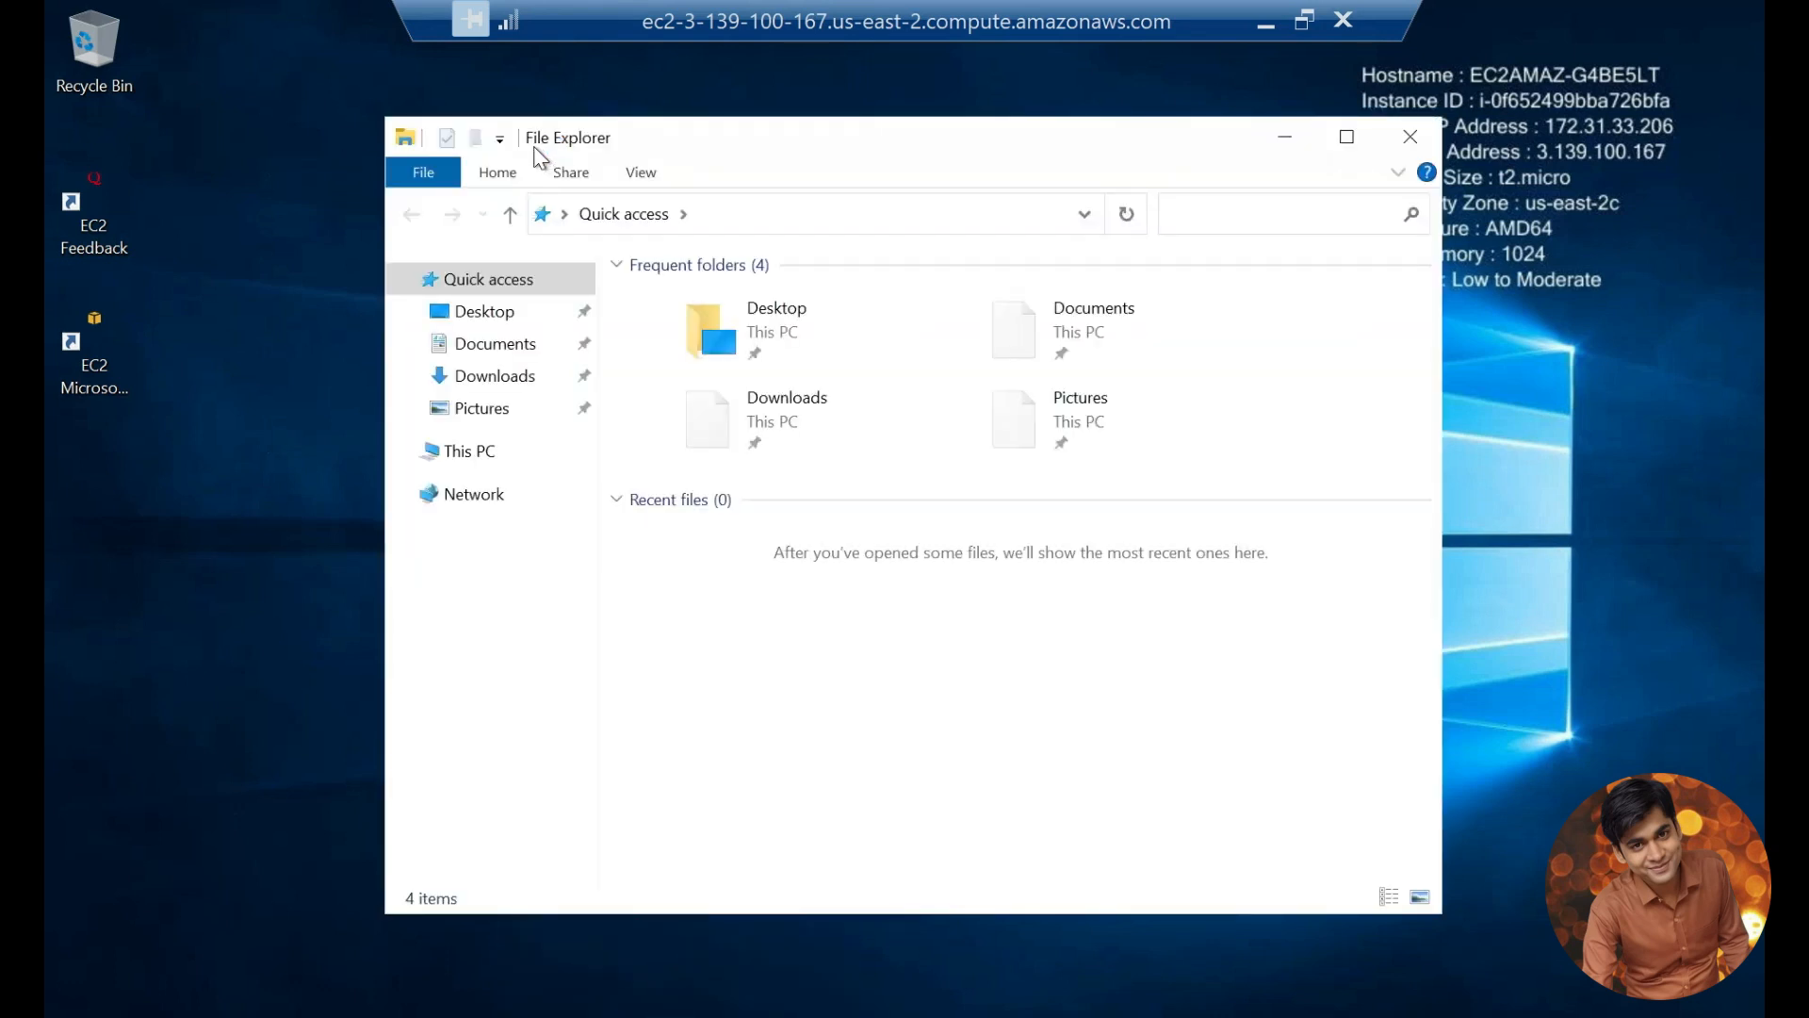
{"action": "right_click", "coordinate": [539, 149]}
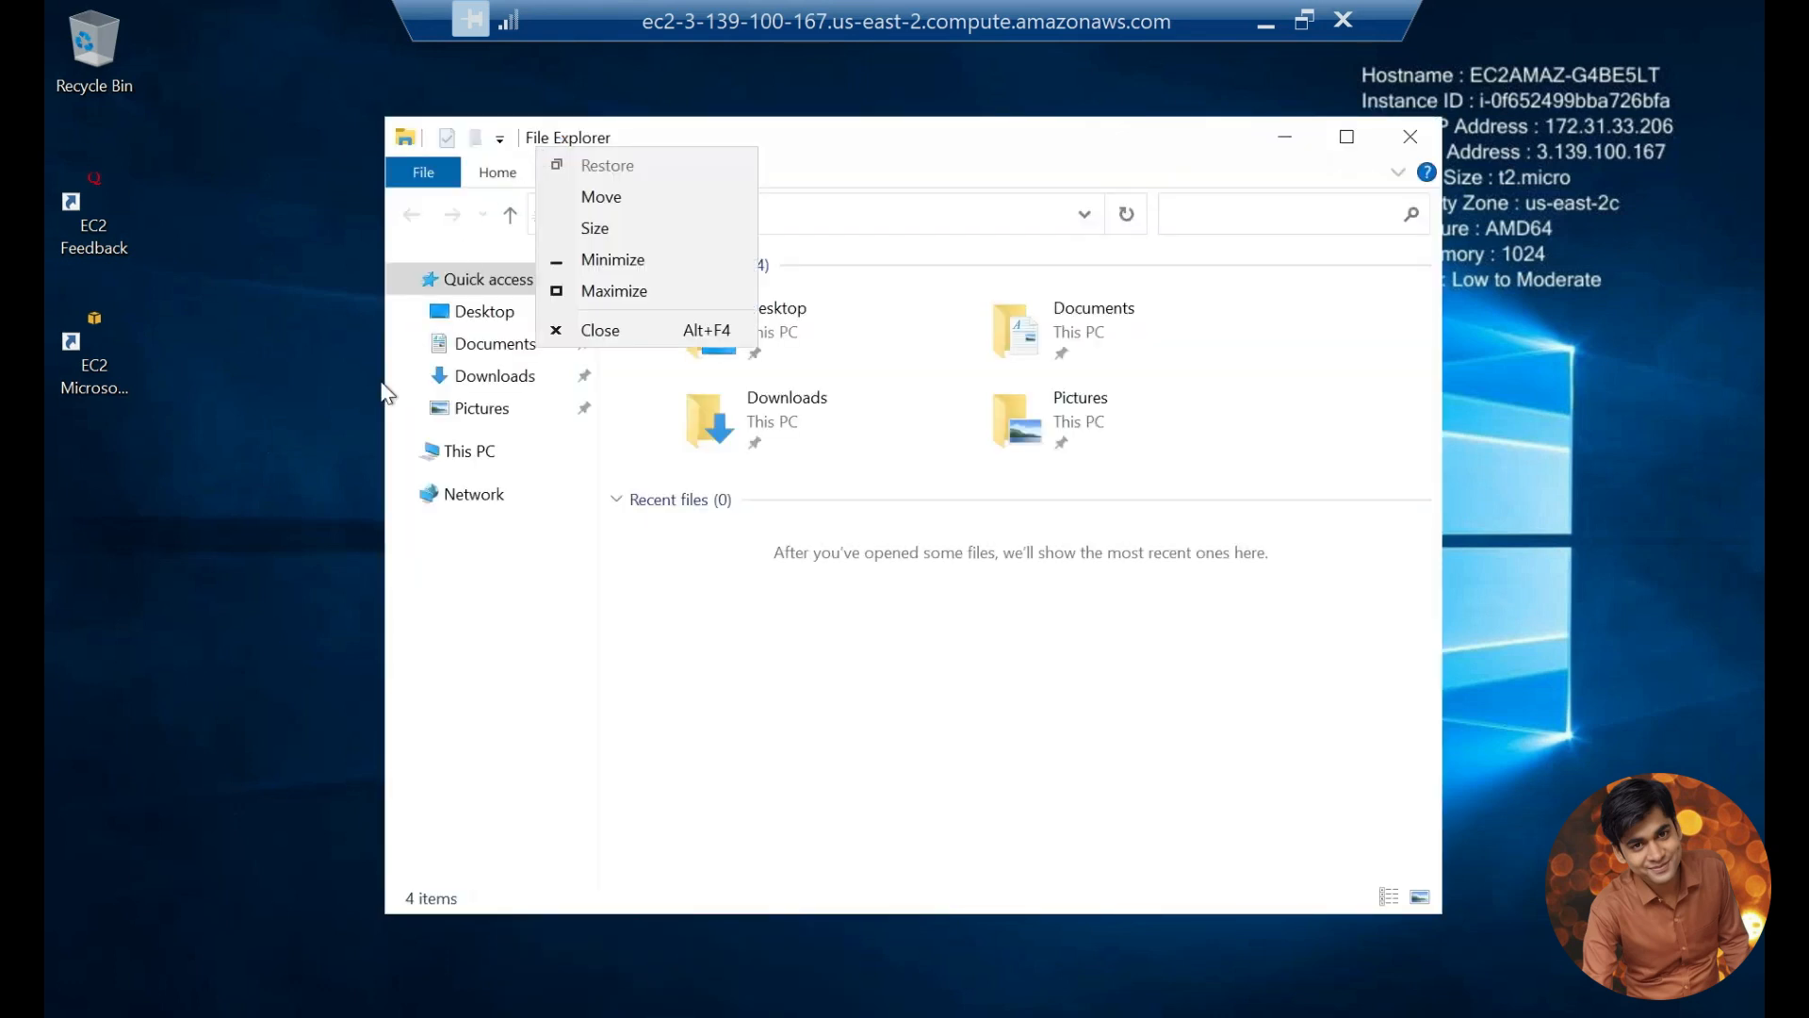
{"action": "left_click", "coordinate": [251, 403]}
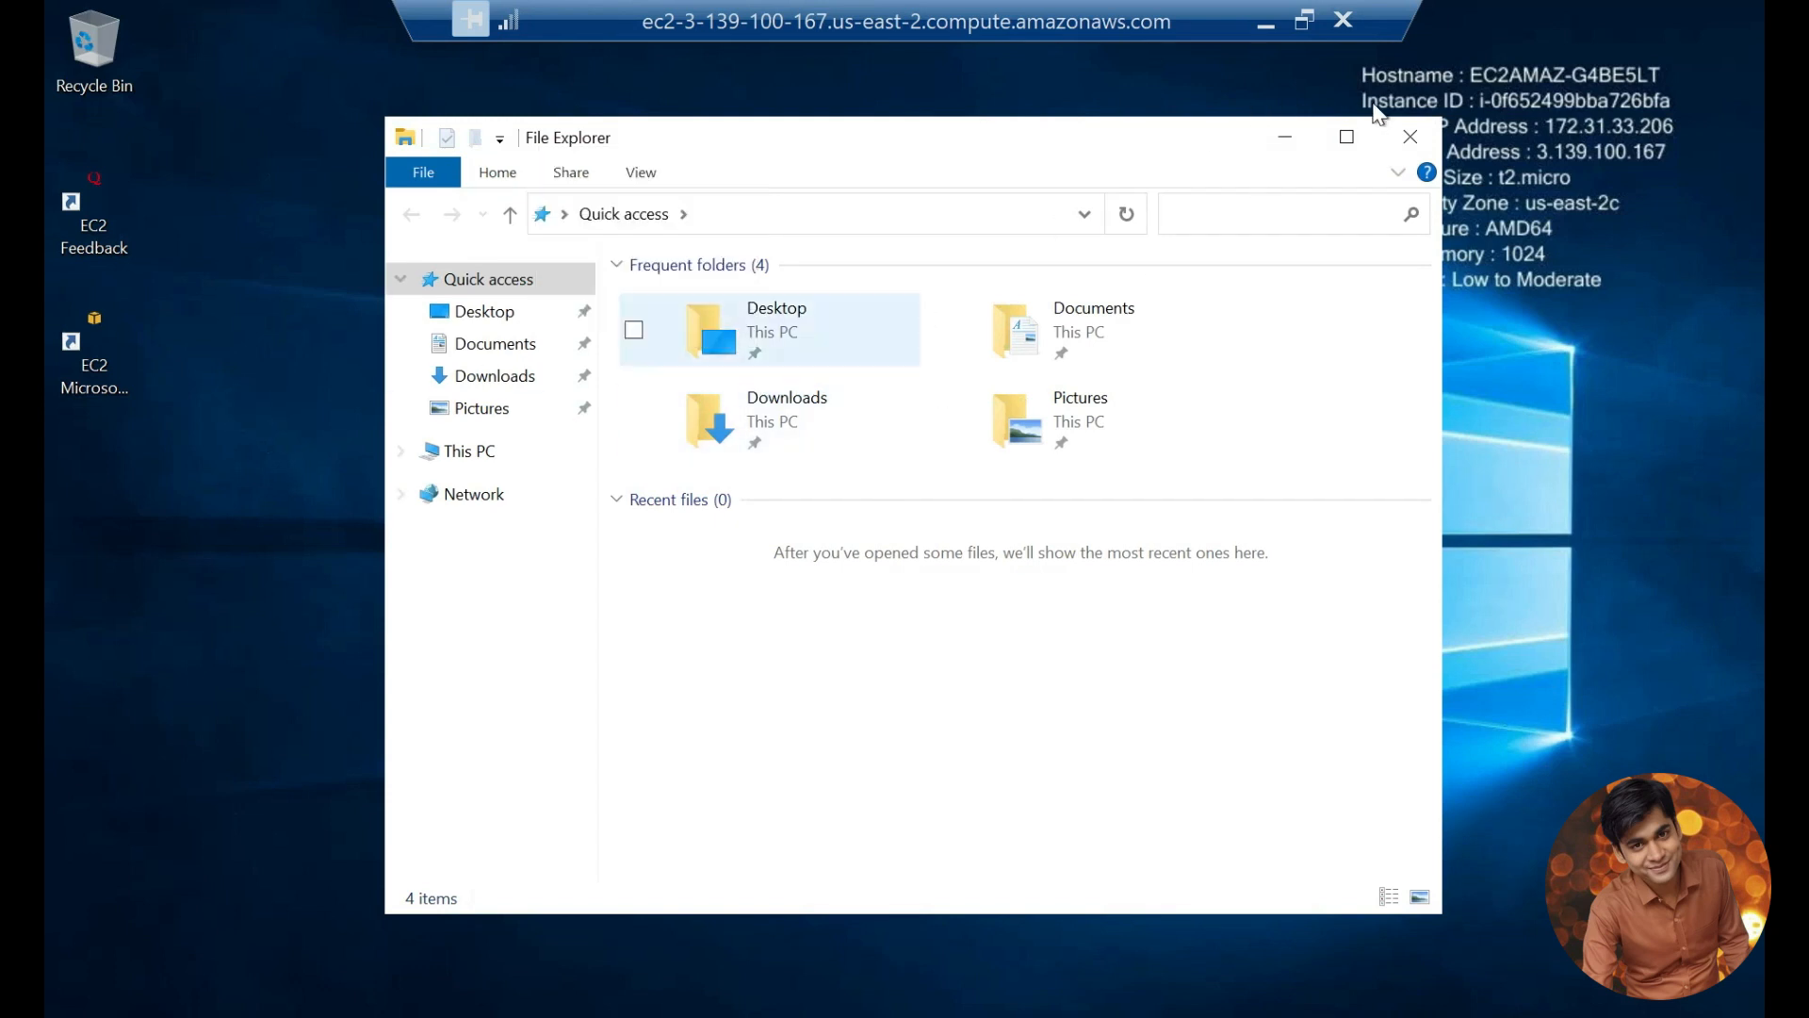
{"action": "left_click", "coordinate": [1410, 137]}
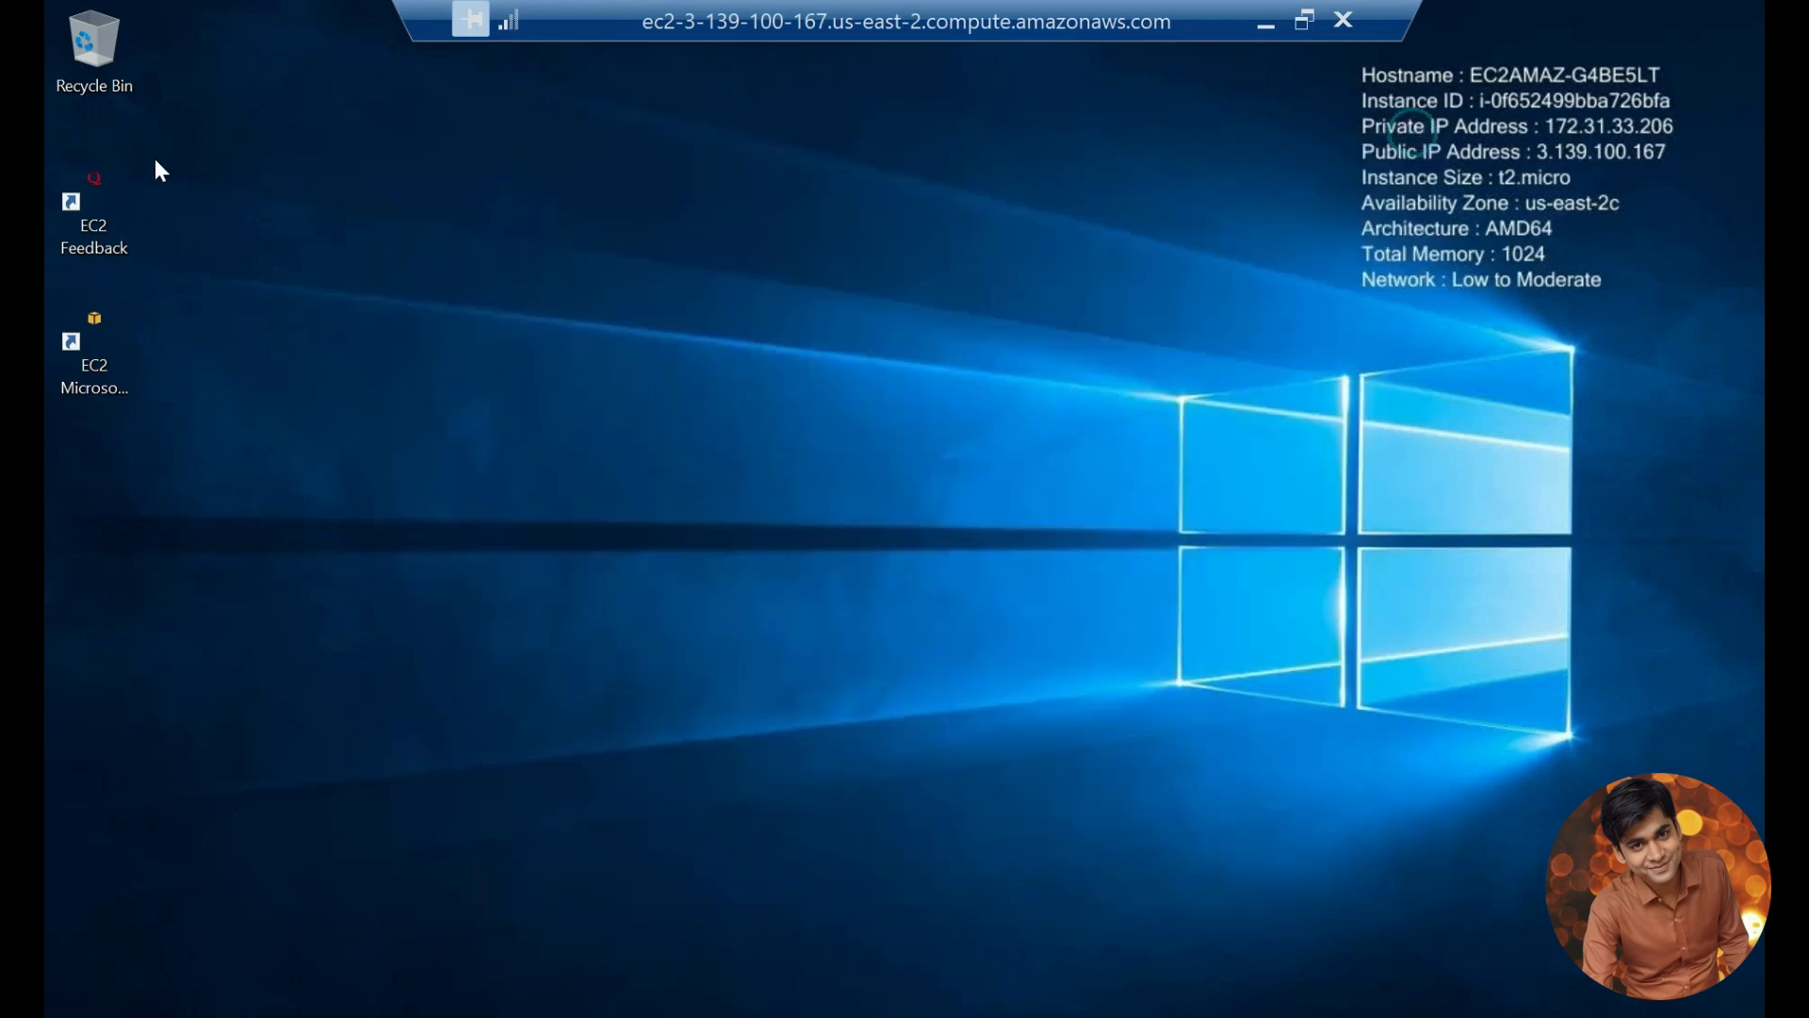
Add the Computer icon to the desktop through the Themes desktop icon settings and close Settings.
{"action": "right_click", "coordinate": [611, 174]}
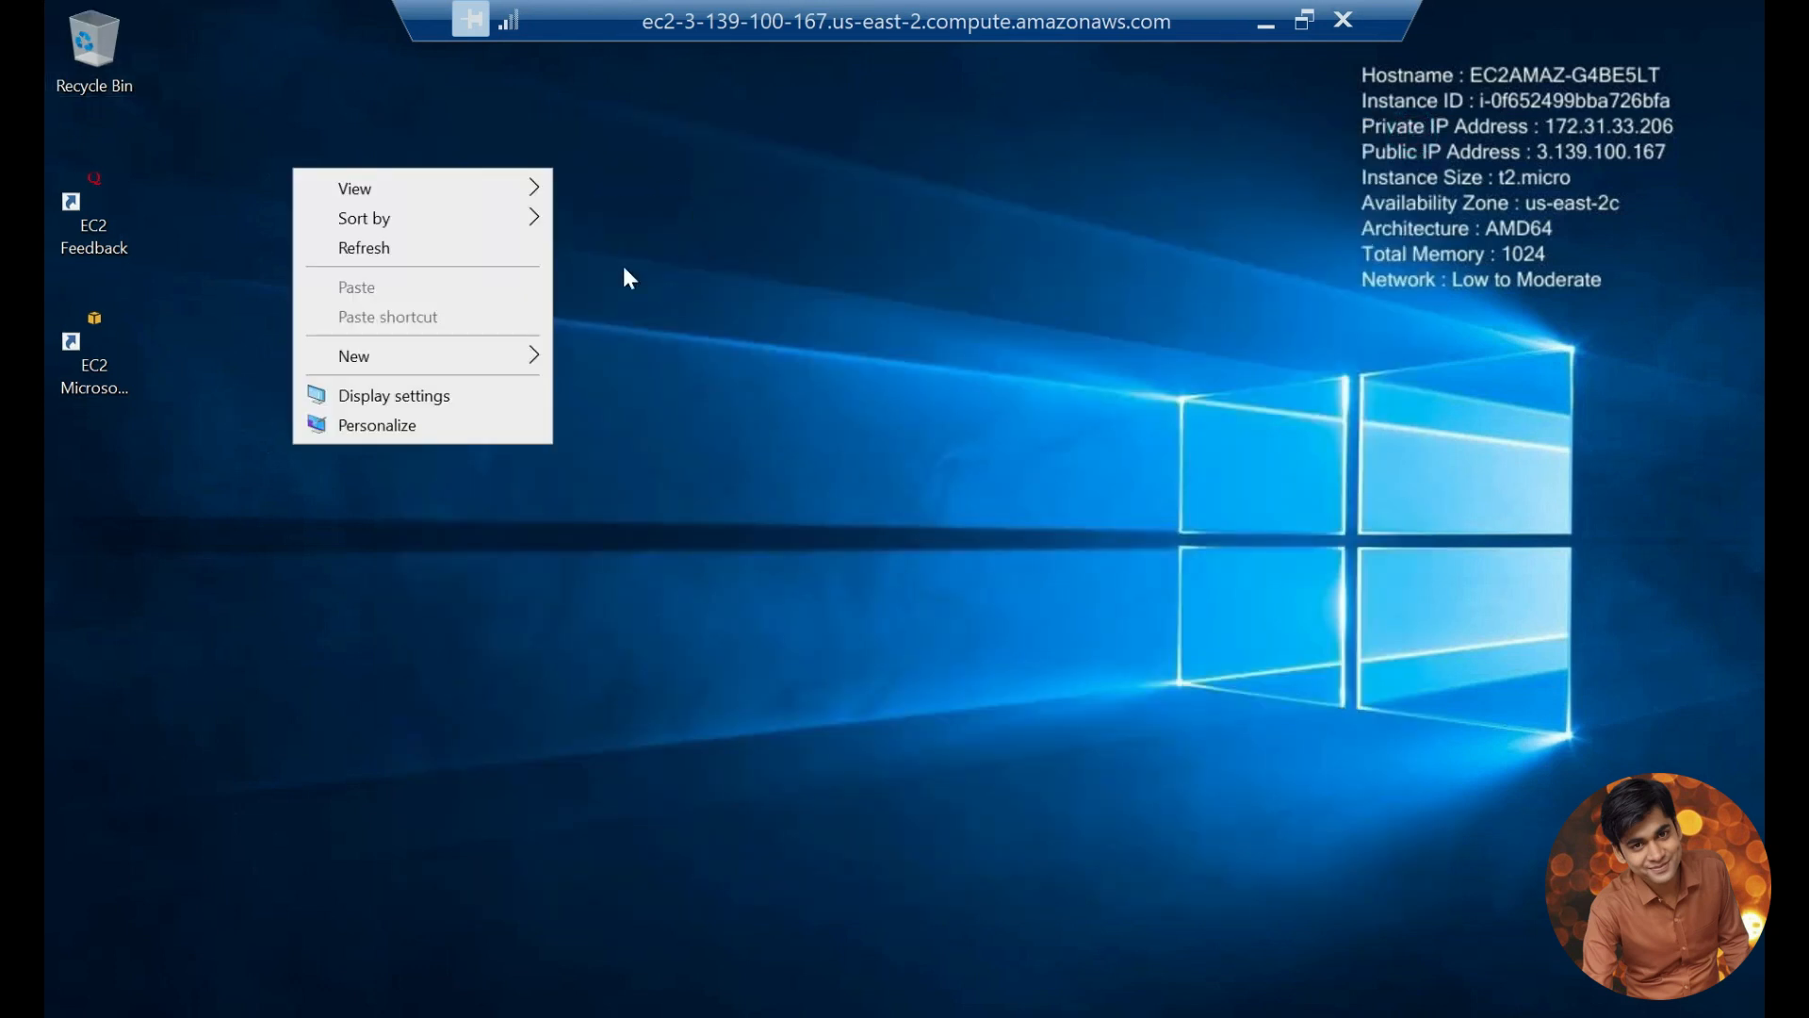
{"action": "left_click", "coordinate": [383, 427]}
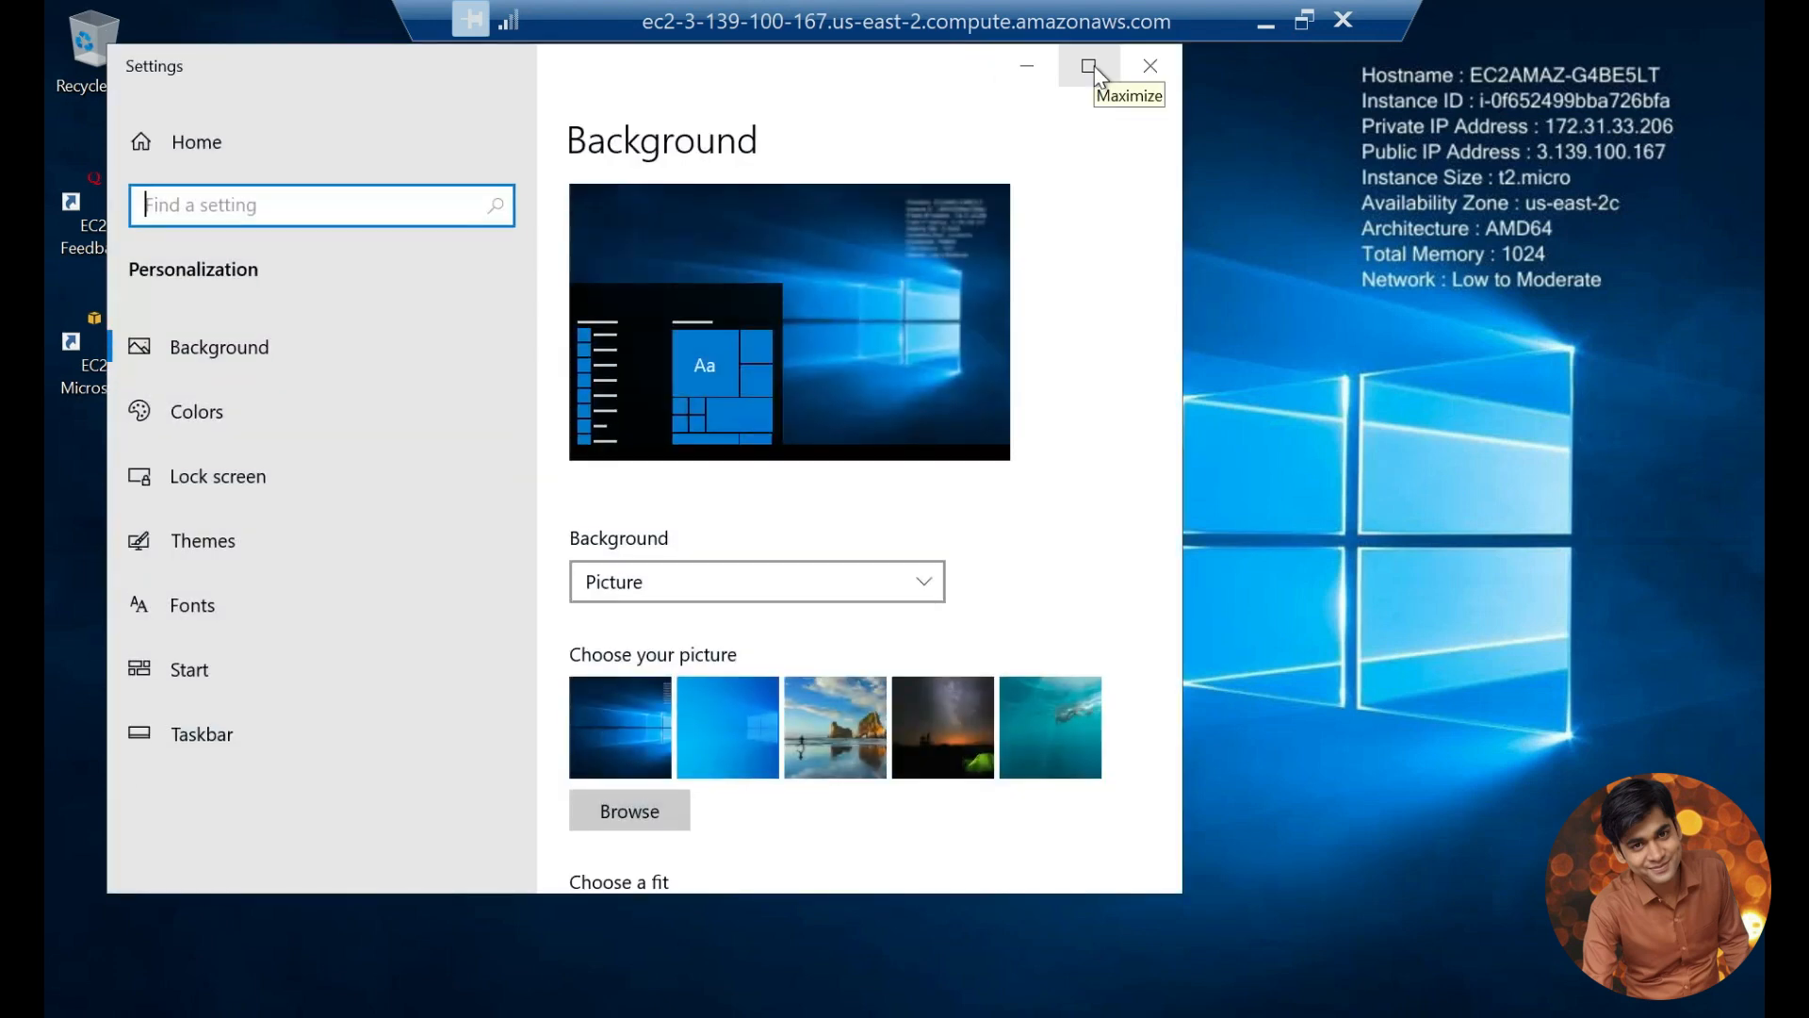
{"action": "left_click", "coordinate": [1090, 65]}
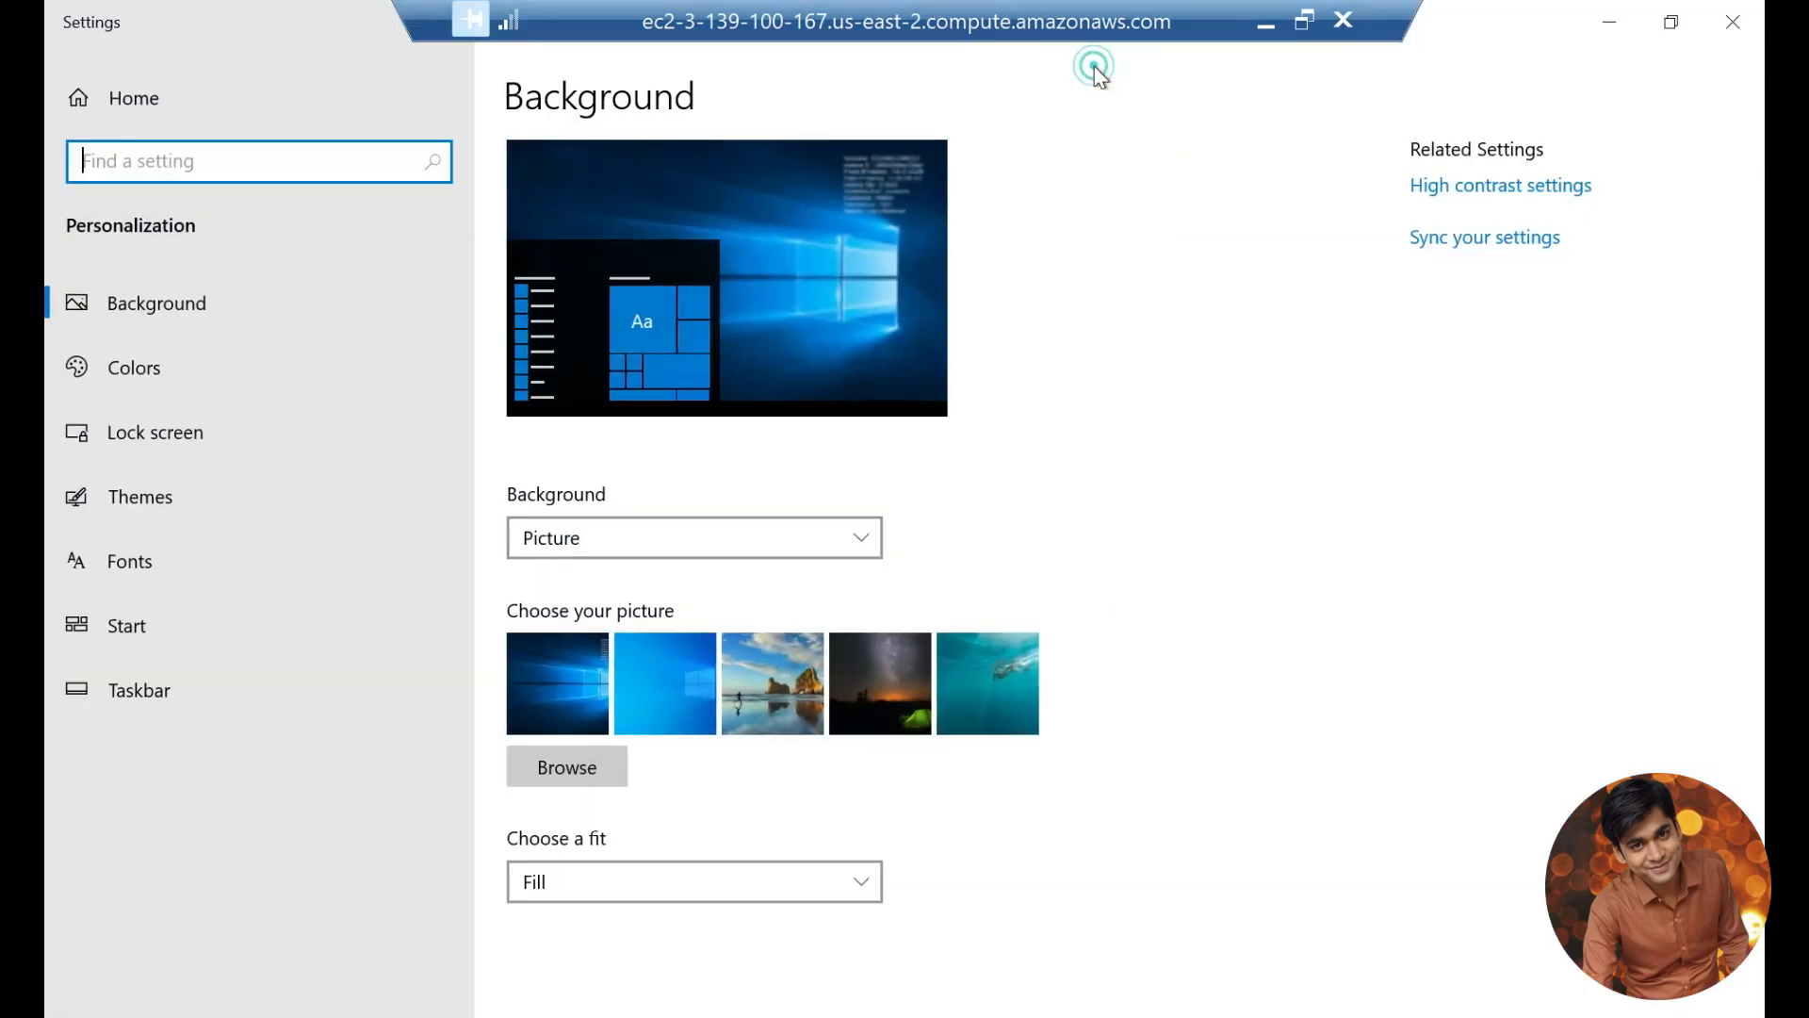
{"action": "left_click", "coordinate": [167, 494]}
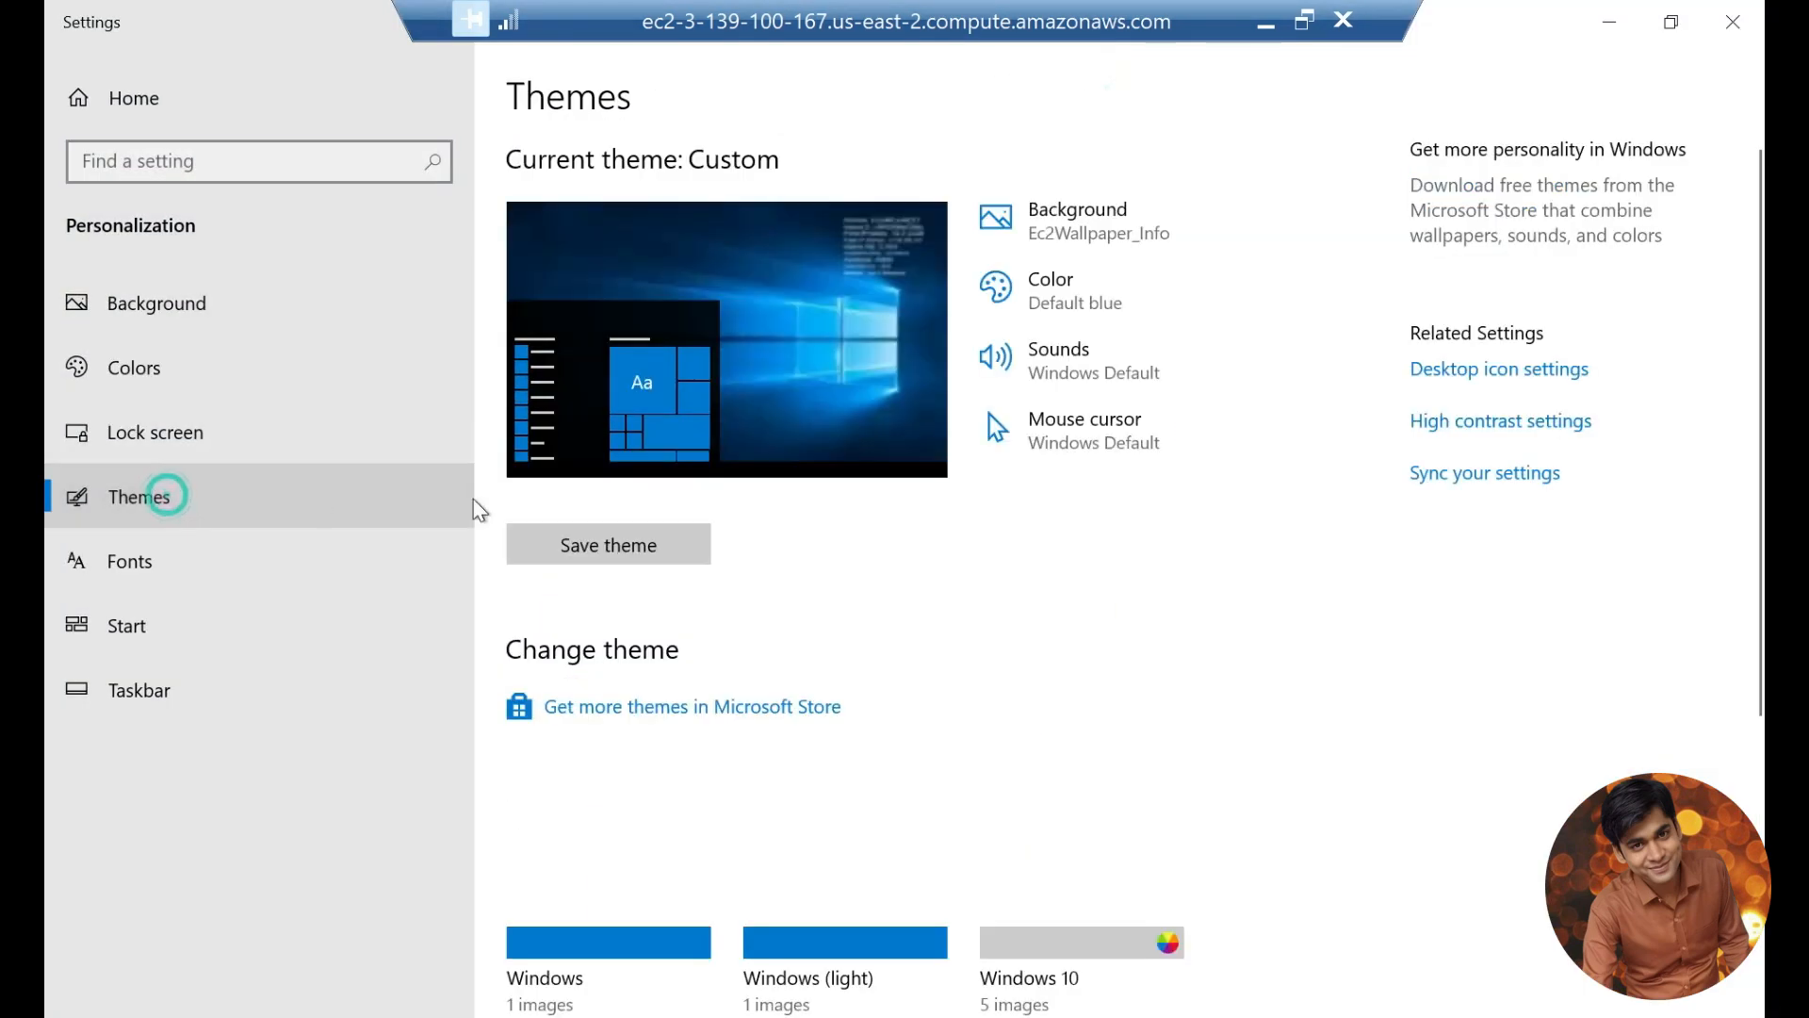
{"action": "left_click", "coordinate": [1502, 368]}
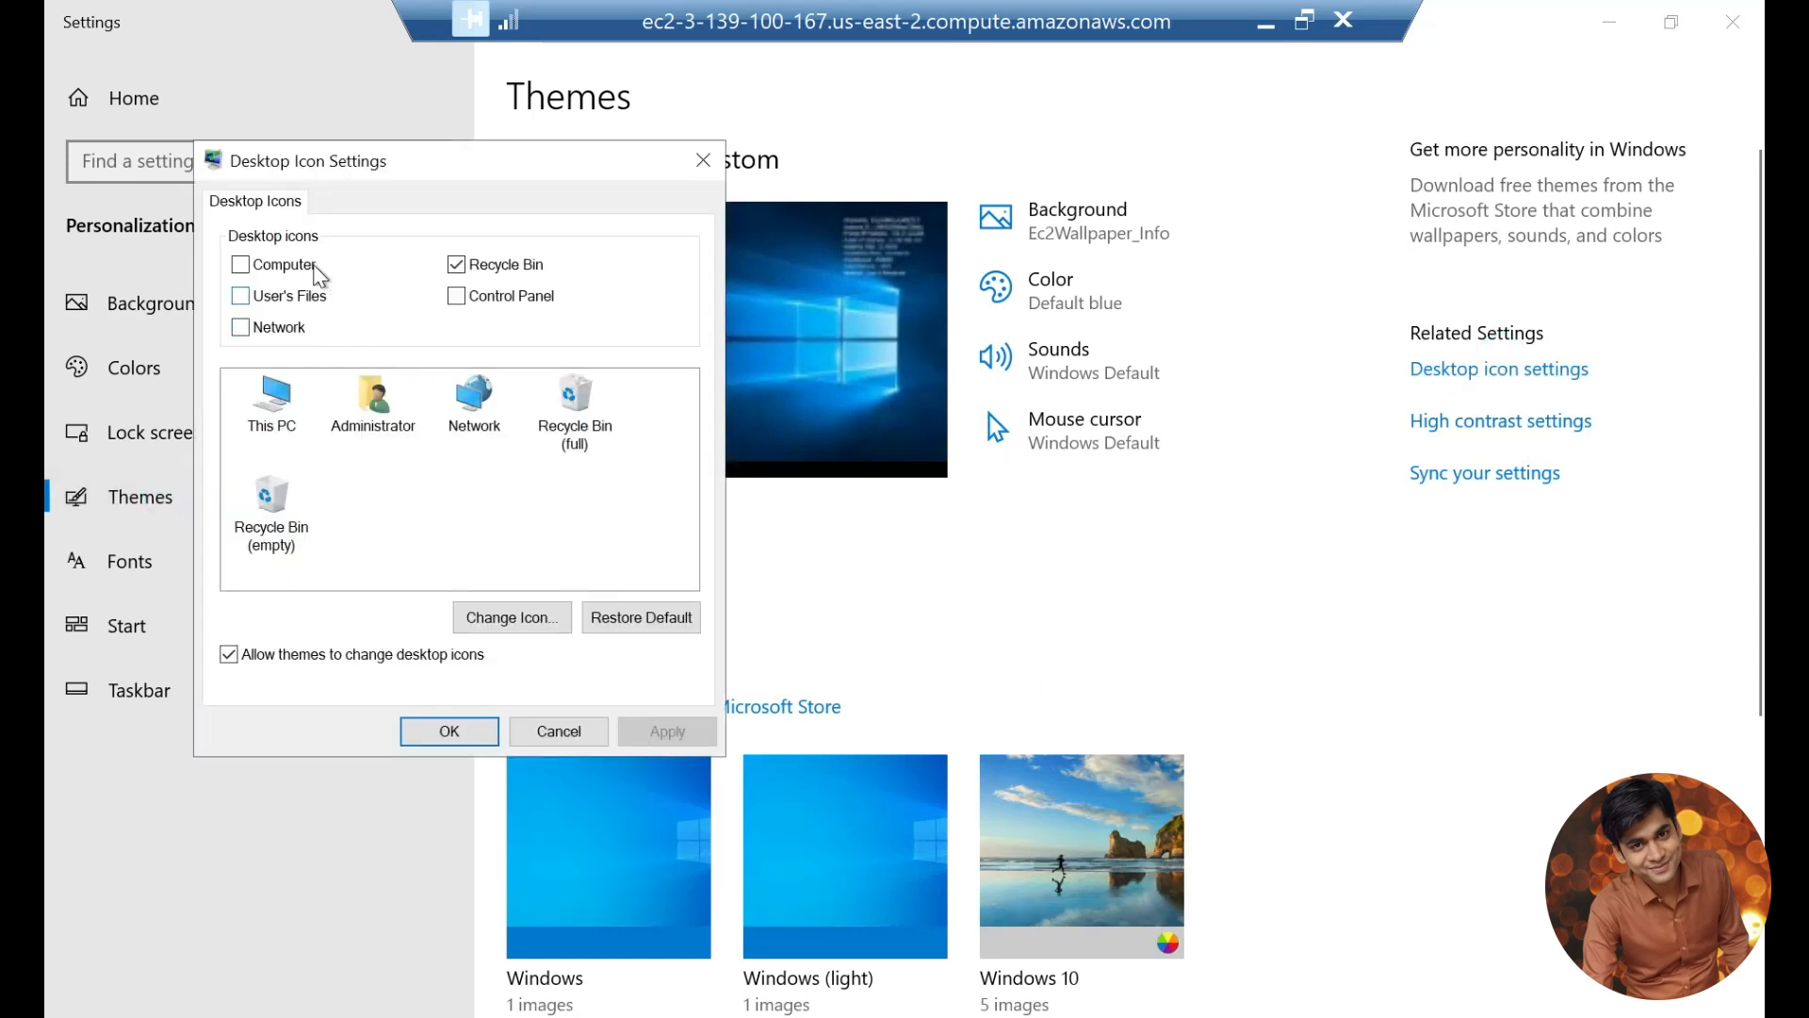
{"action": "left_click", "coordinate": [317, 268]}
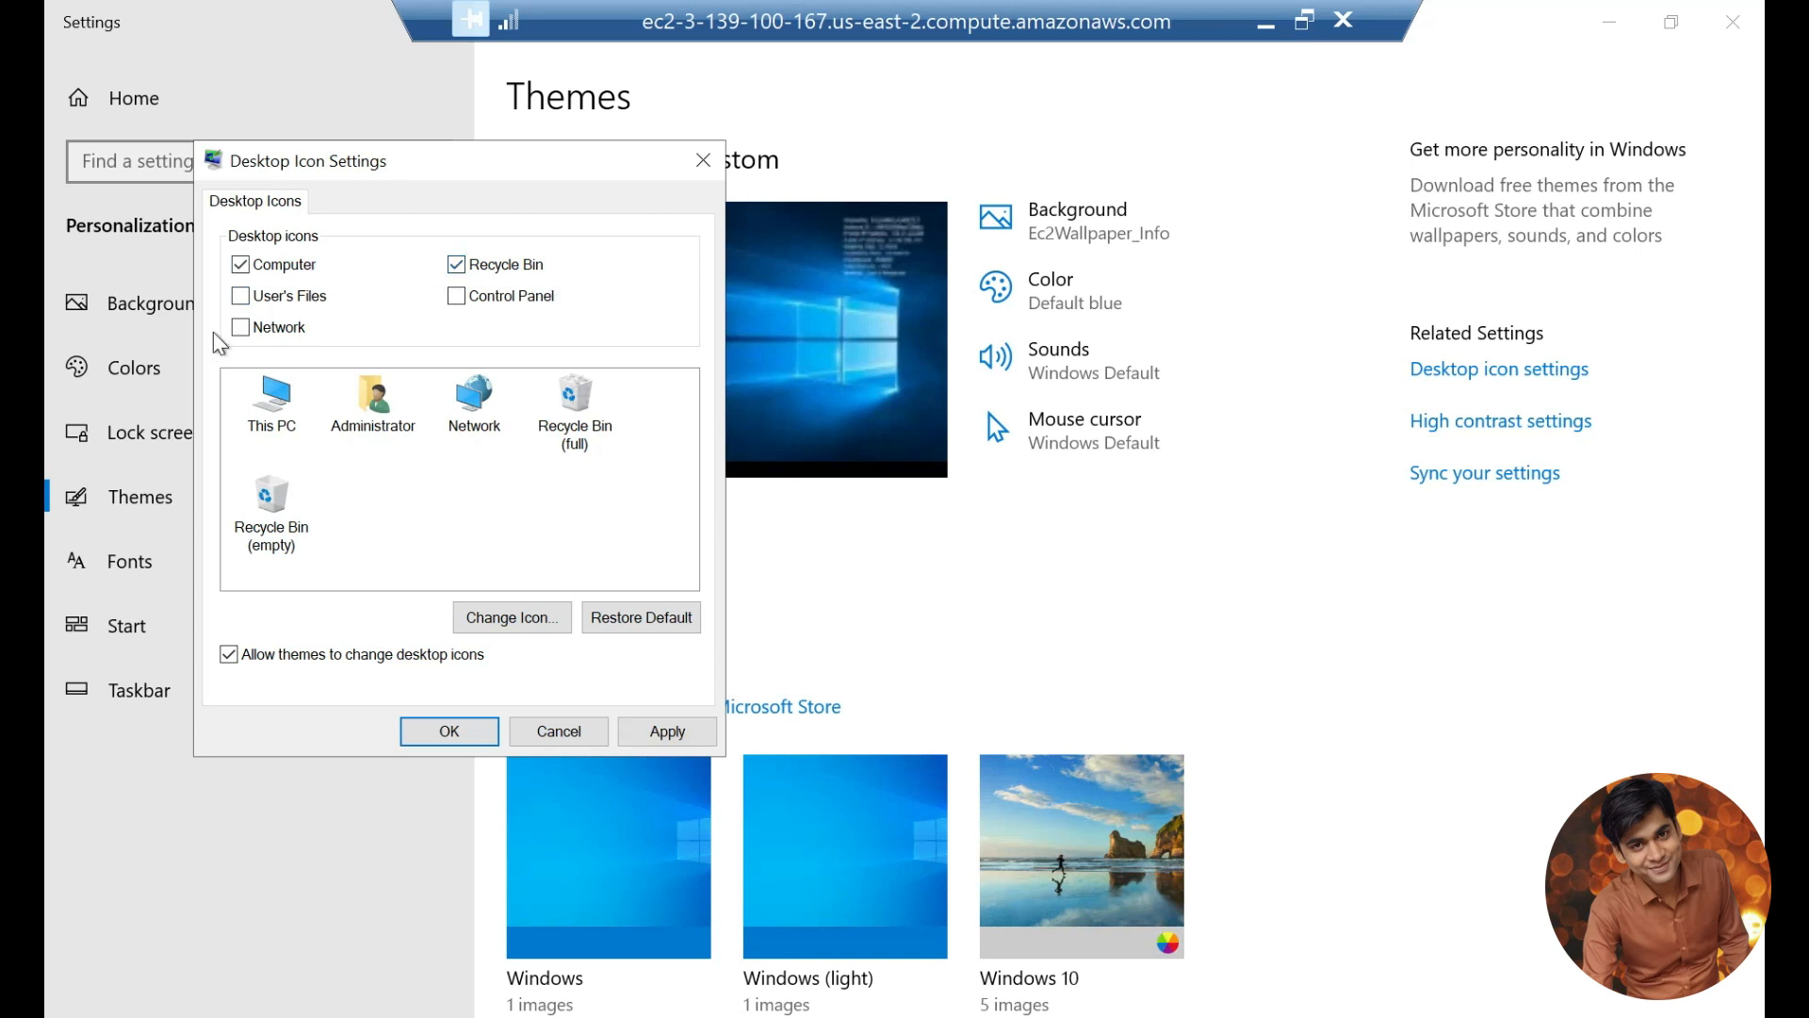
{"action": "left_click", "coordinate": [669, 731]}
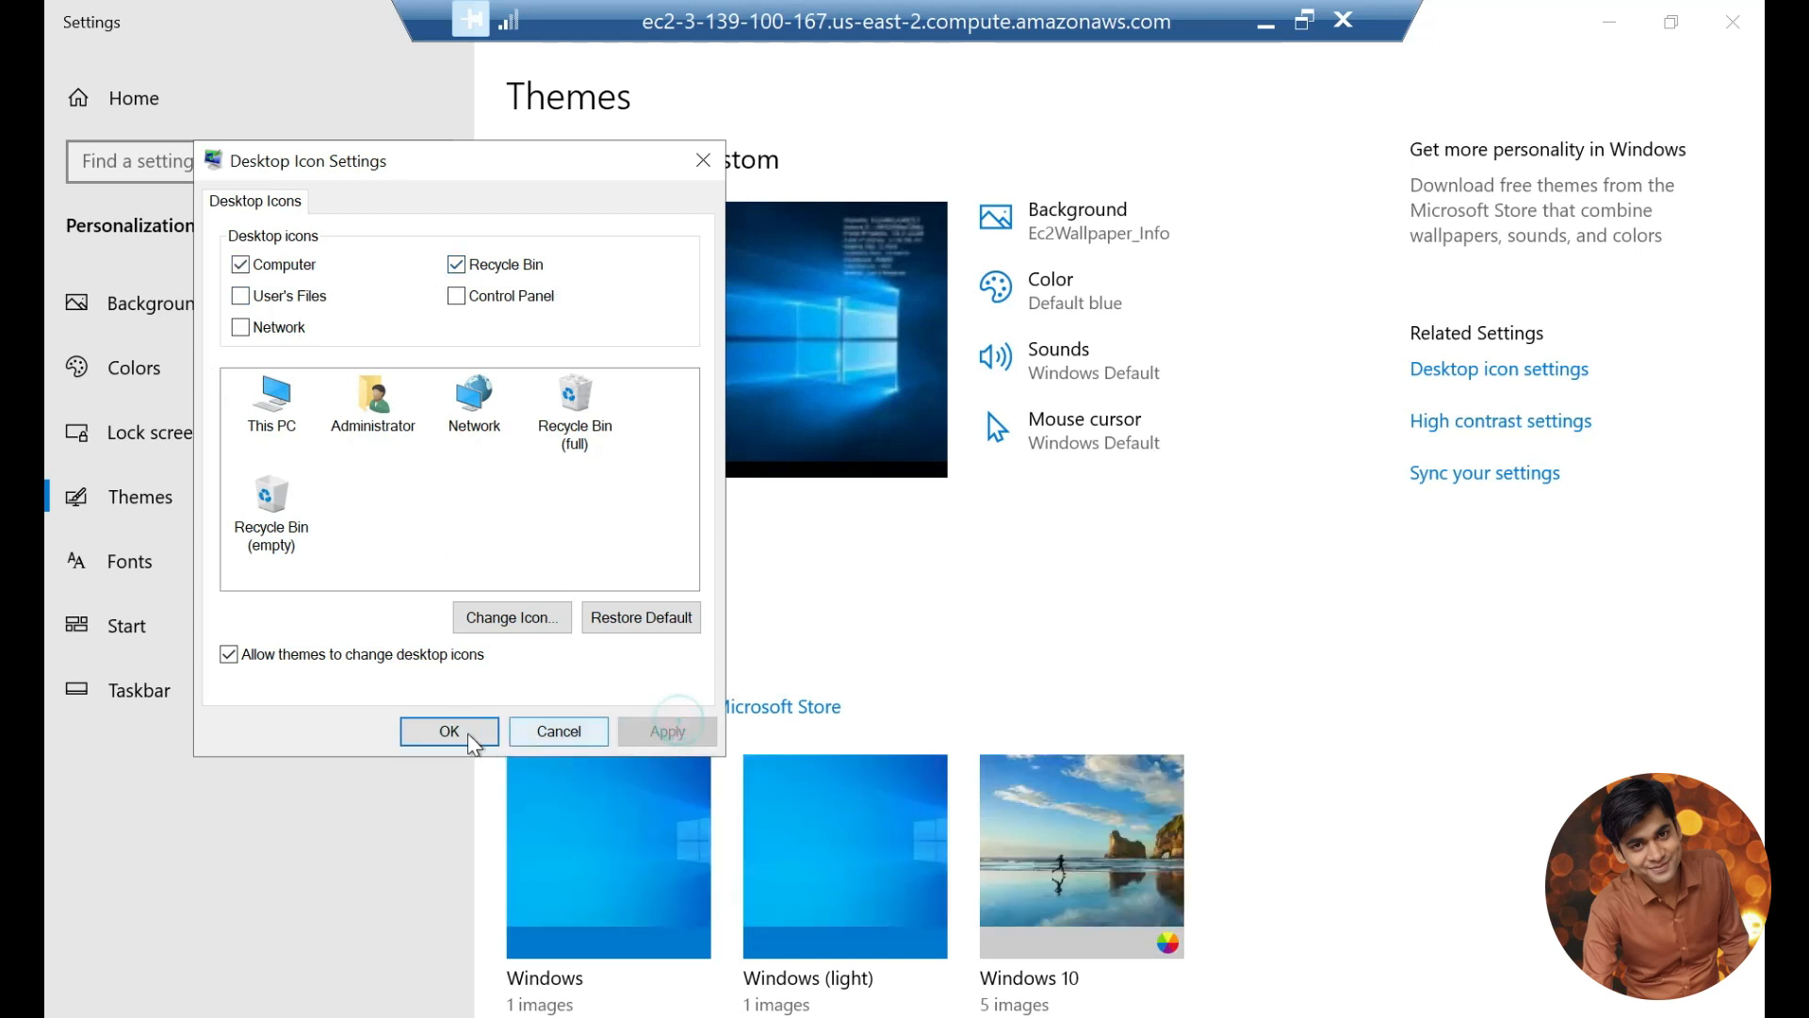
{"action": "left_click", "coordinate": [442, 740]}
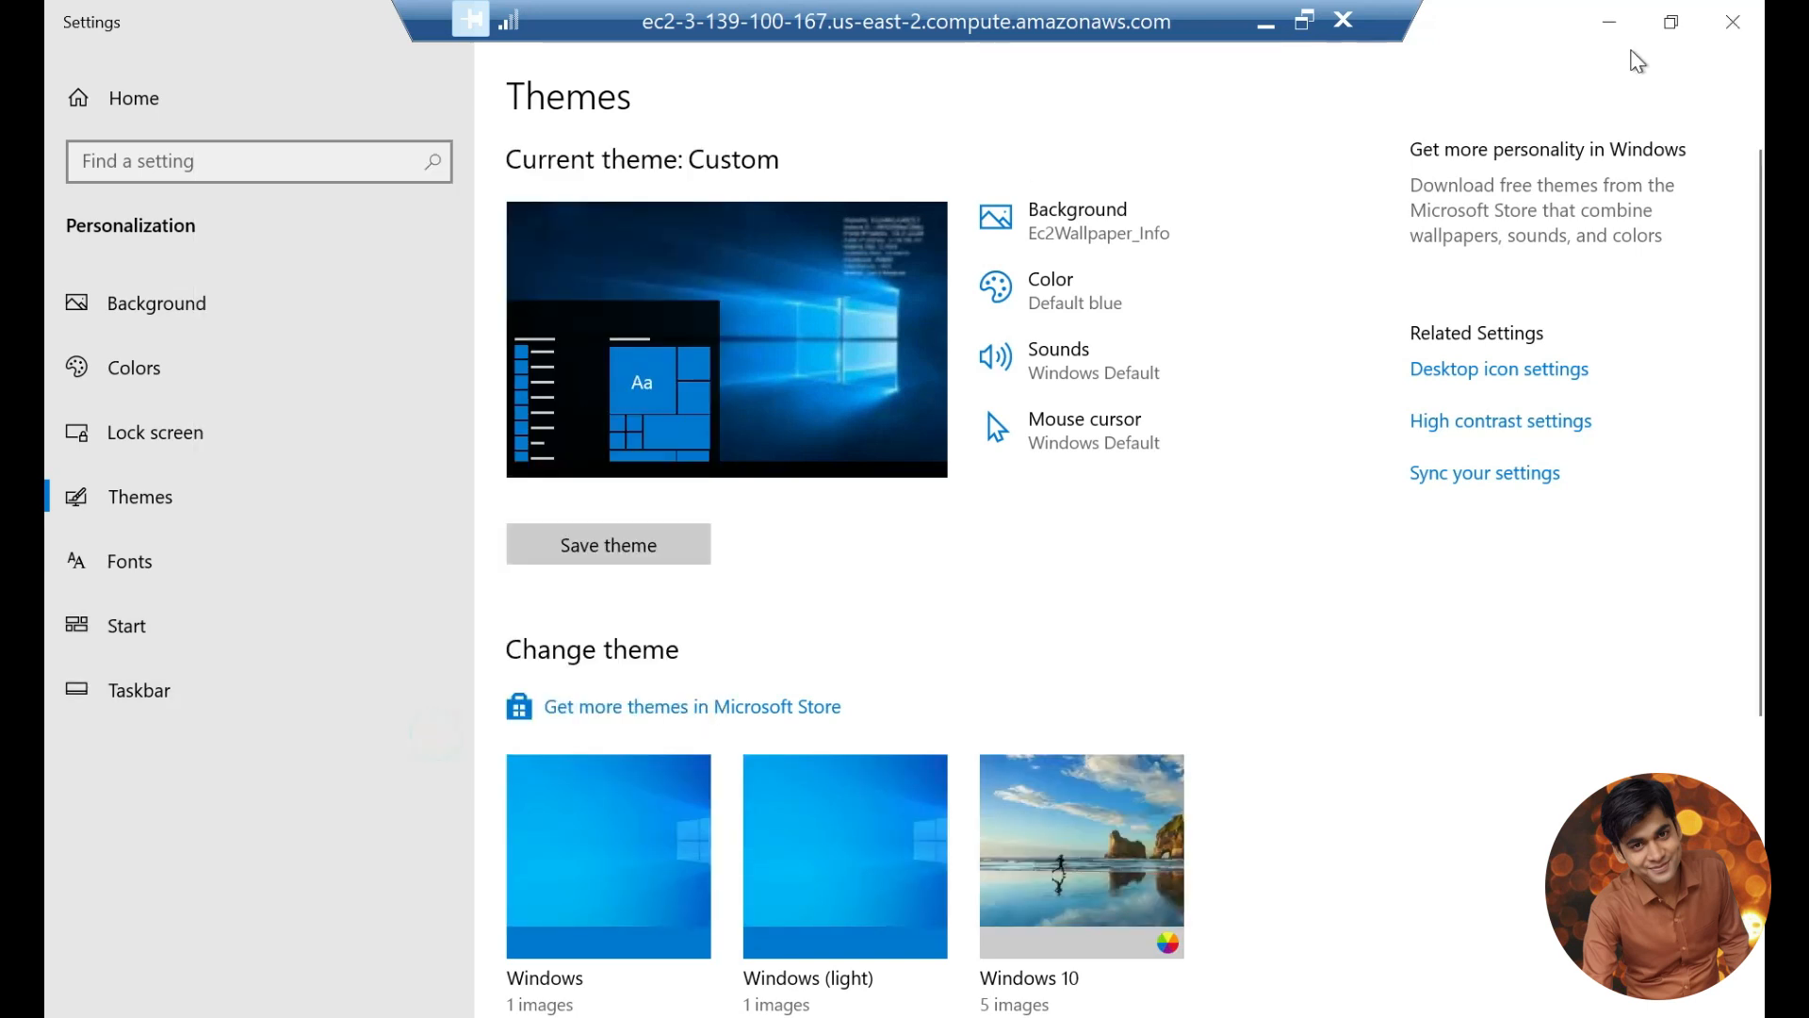
{"action": "left_click", "coordinate": [1732, 28]}
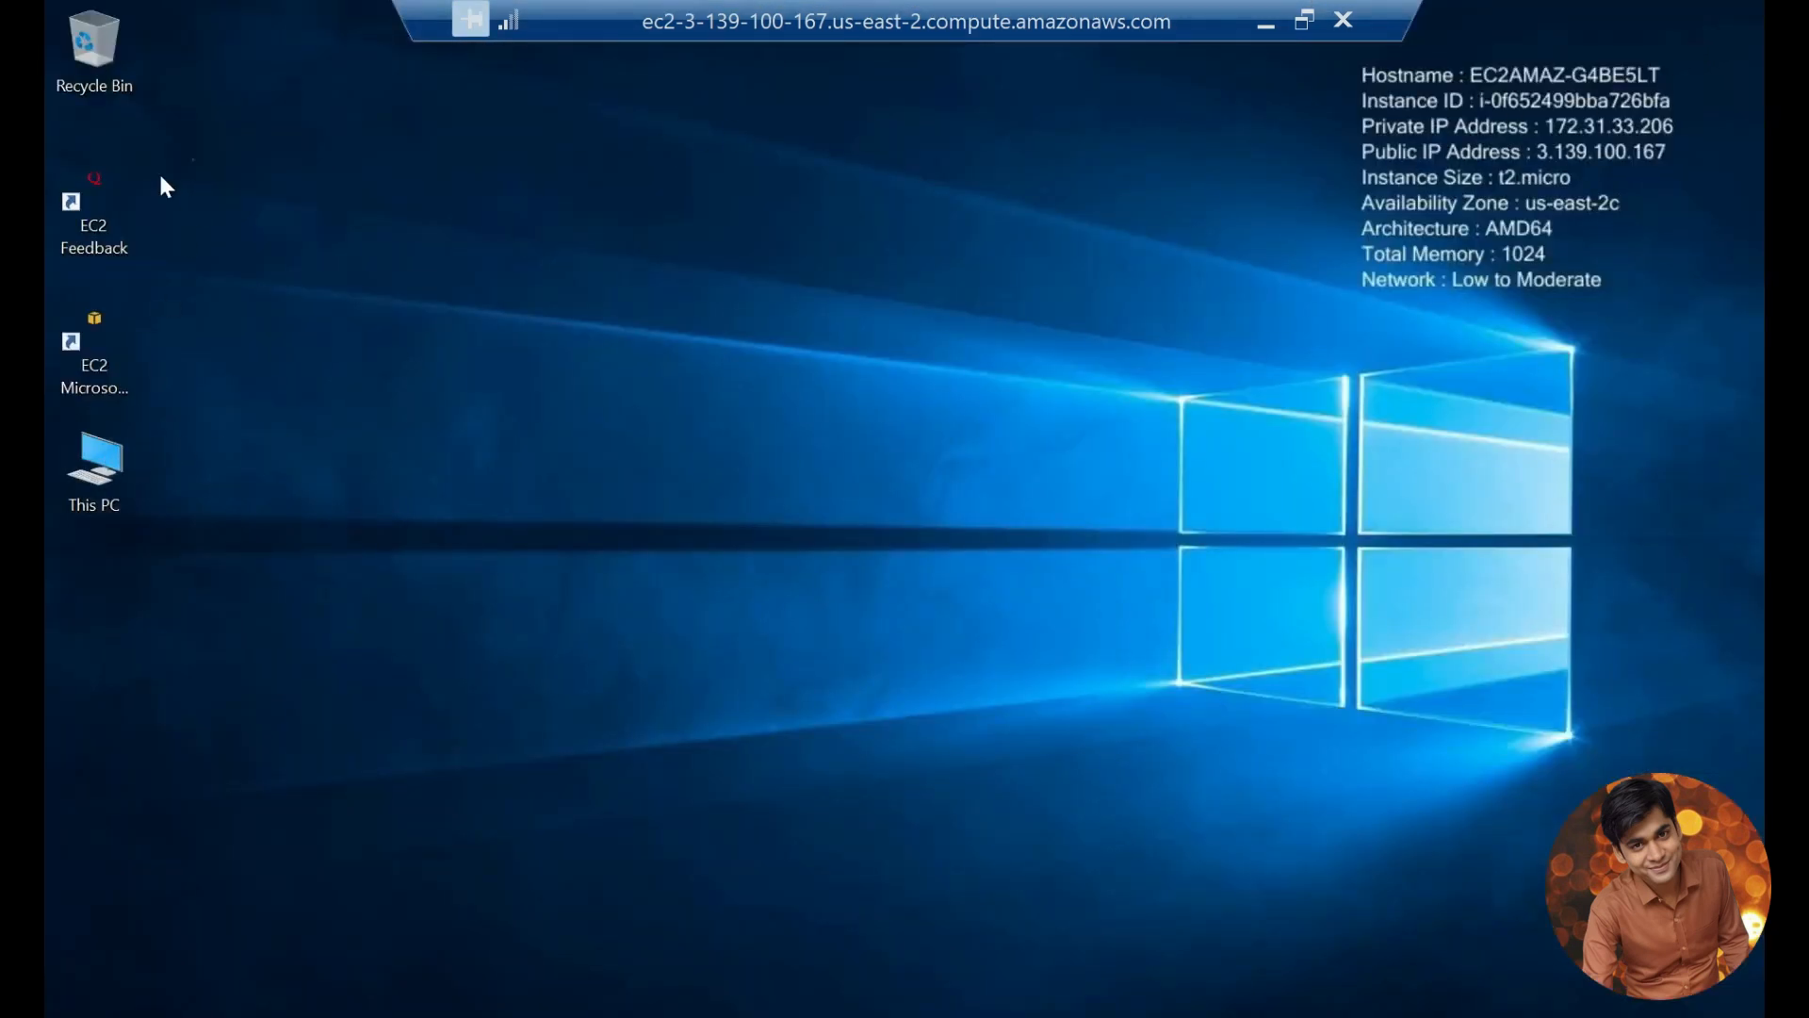
Delete the two EC2 shortcuts, EC2 Feedback and EC2 Microsoft, from the server's desktop.
{"action": "left_click_drag", "start_coordinate": [193, 158], "coordinate": [65, 359]}
{"action": "right_click", "coordinate": [93, 328]}
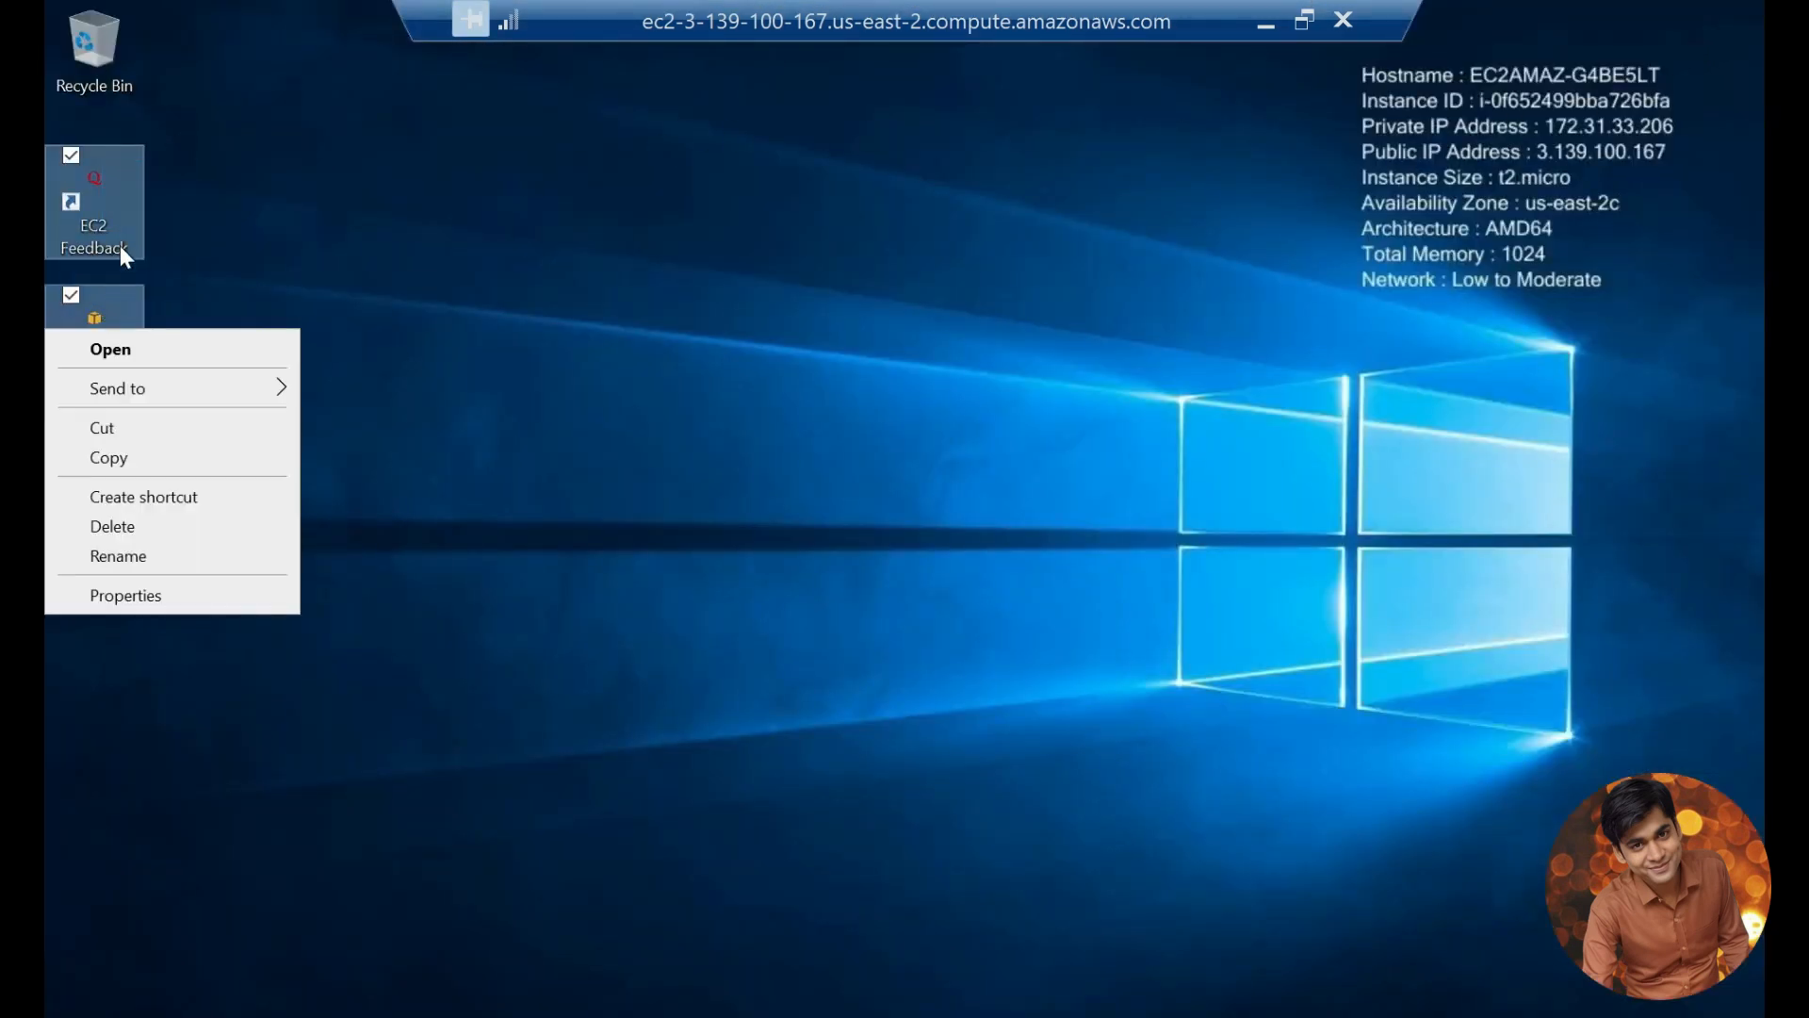
{"action": "left_click", "coordinate": [166, 526]}
Rearrange the desktop icons so that This PC comes first with the Recycle Bin directly below it.
{"action": "left_click_drag", "start_coordinate": [94, 467], "coordinate": [98, 186]}
{"action": "left_click_drag", "start_coordinate": [95, 47], "coordinate": [113, 334]}
{"action": "left_click_drag", "start_coordinate": [120, 456], "coordinate": [122, 71]}
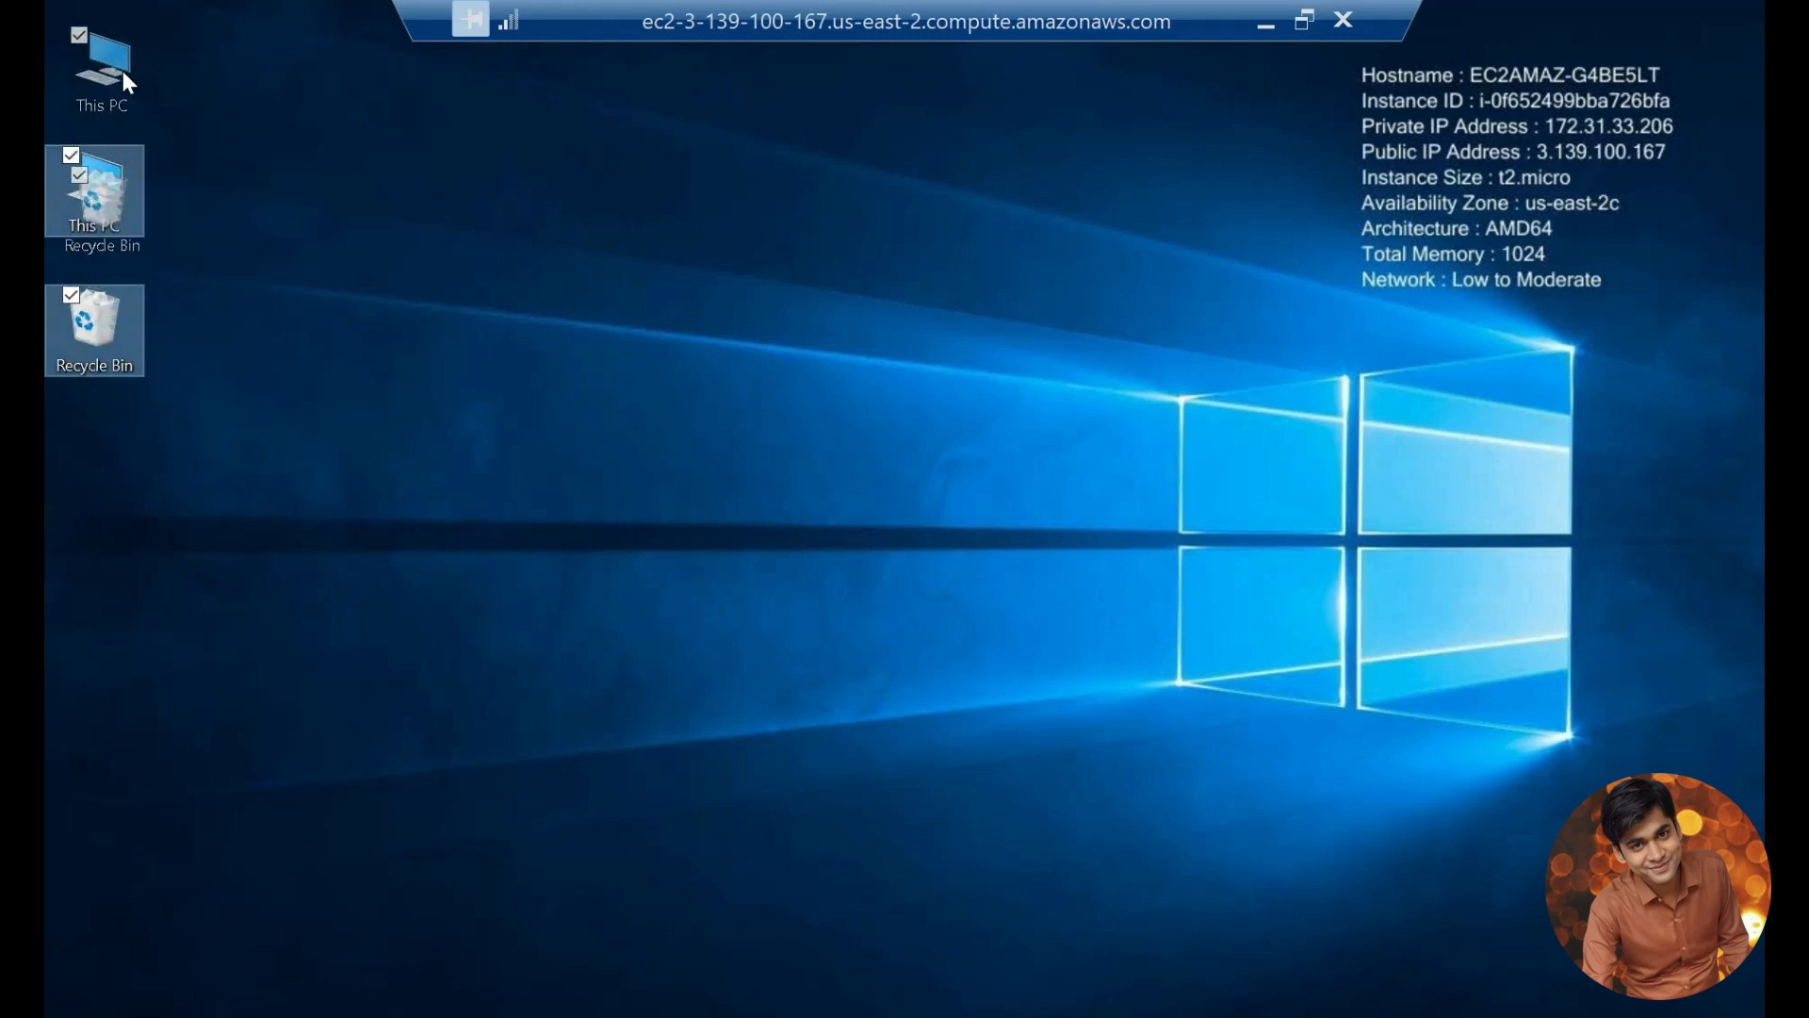
Empty the Recycle Bin, permanently deleting its items, and refresh the server's desktop.
{"action": "left_click", "coordinate": [106, 184]}
{"action": "right_click", "coordinate": [135, 189]}
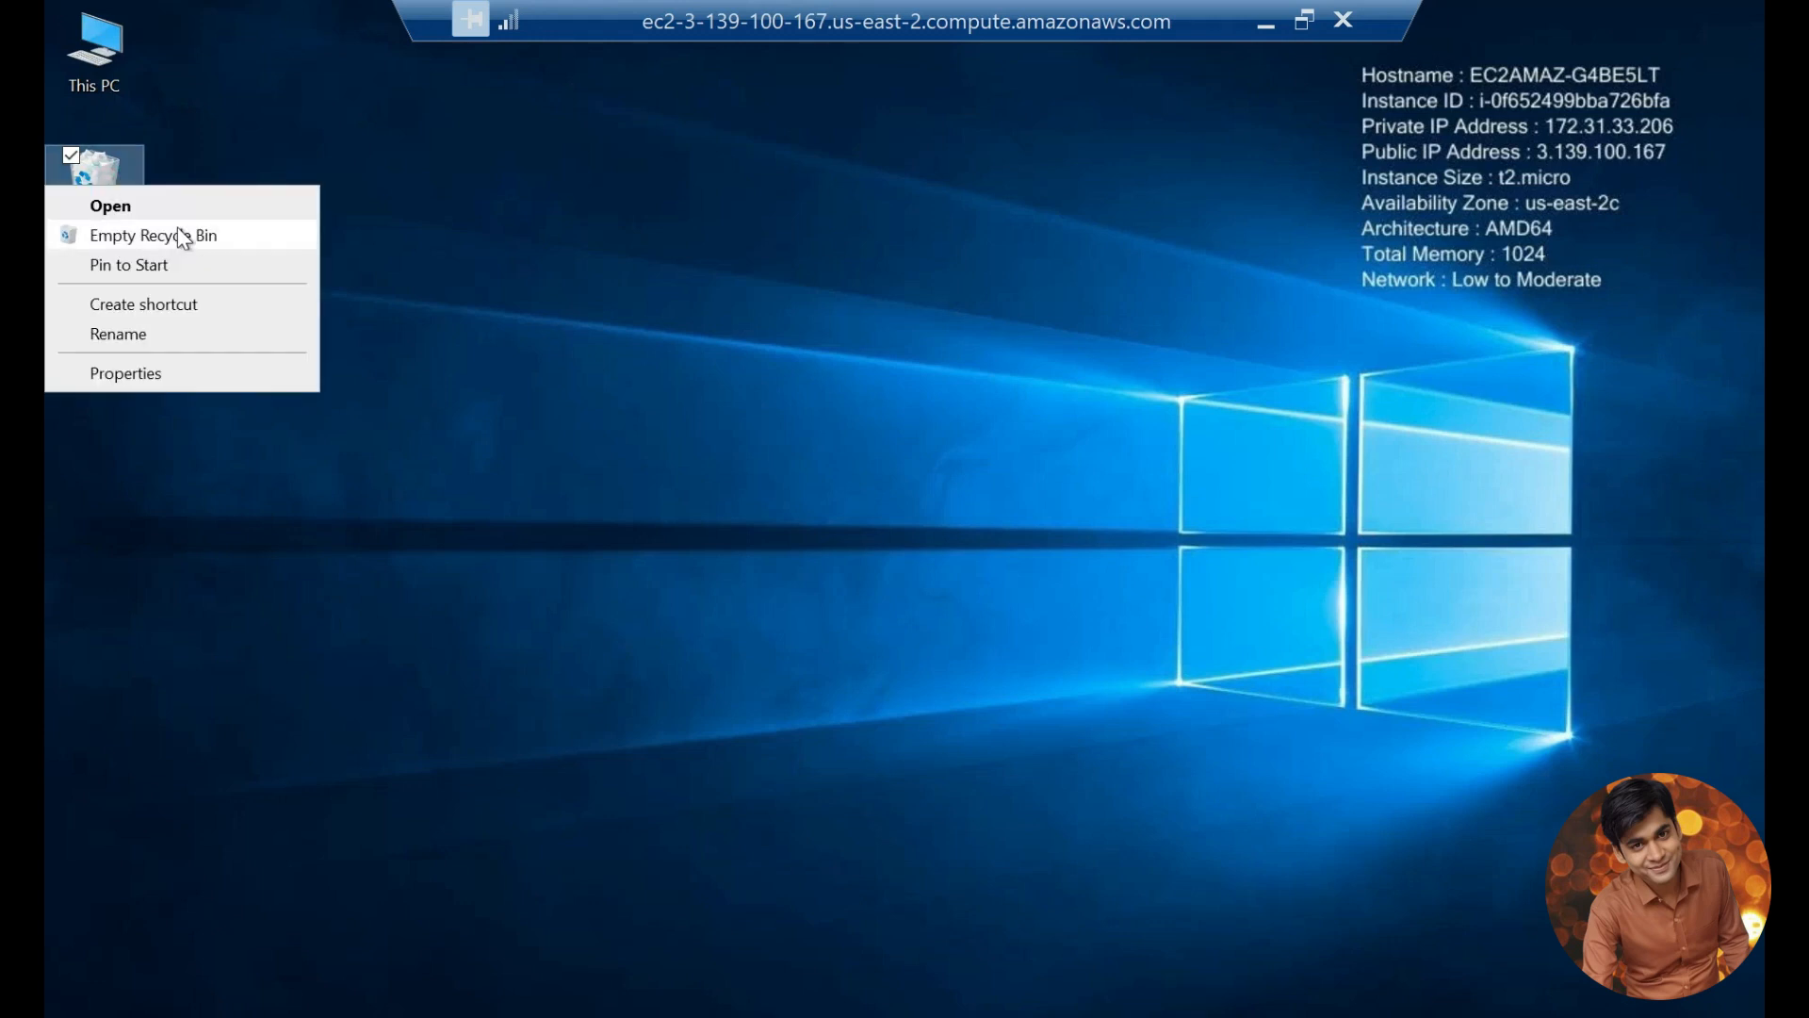
{"action": "left_click", "coordinate": [182, 234]}
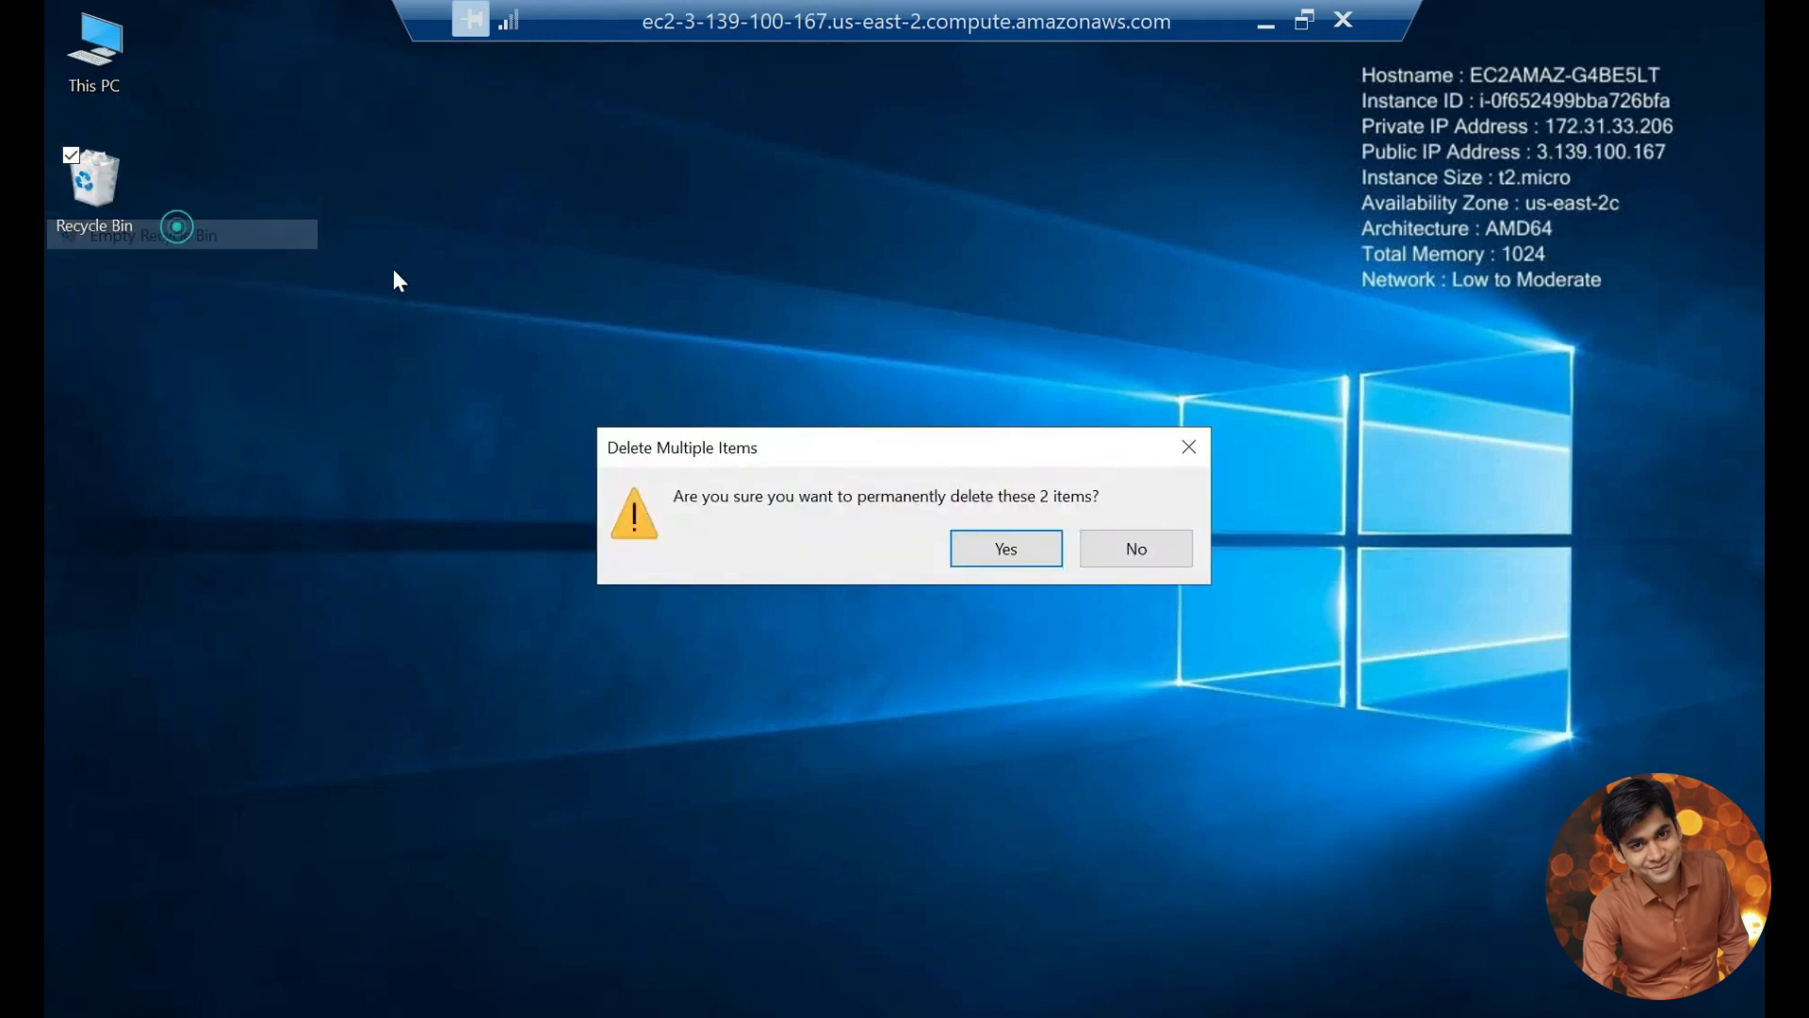
{"action": "left_click", "coordinate": [1003, 563]}
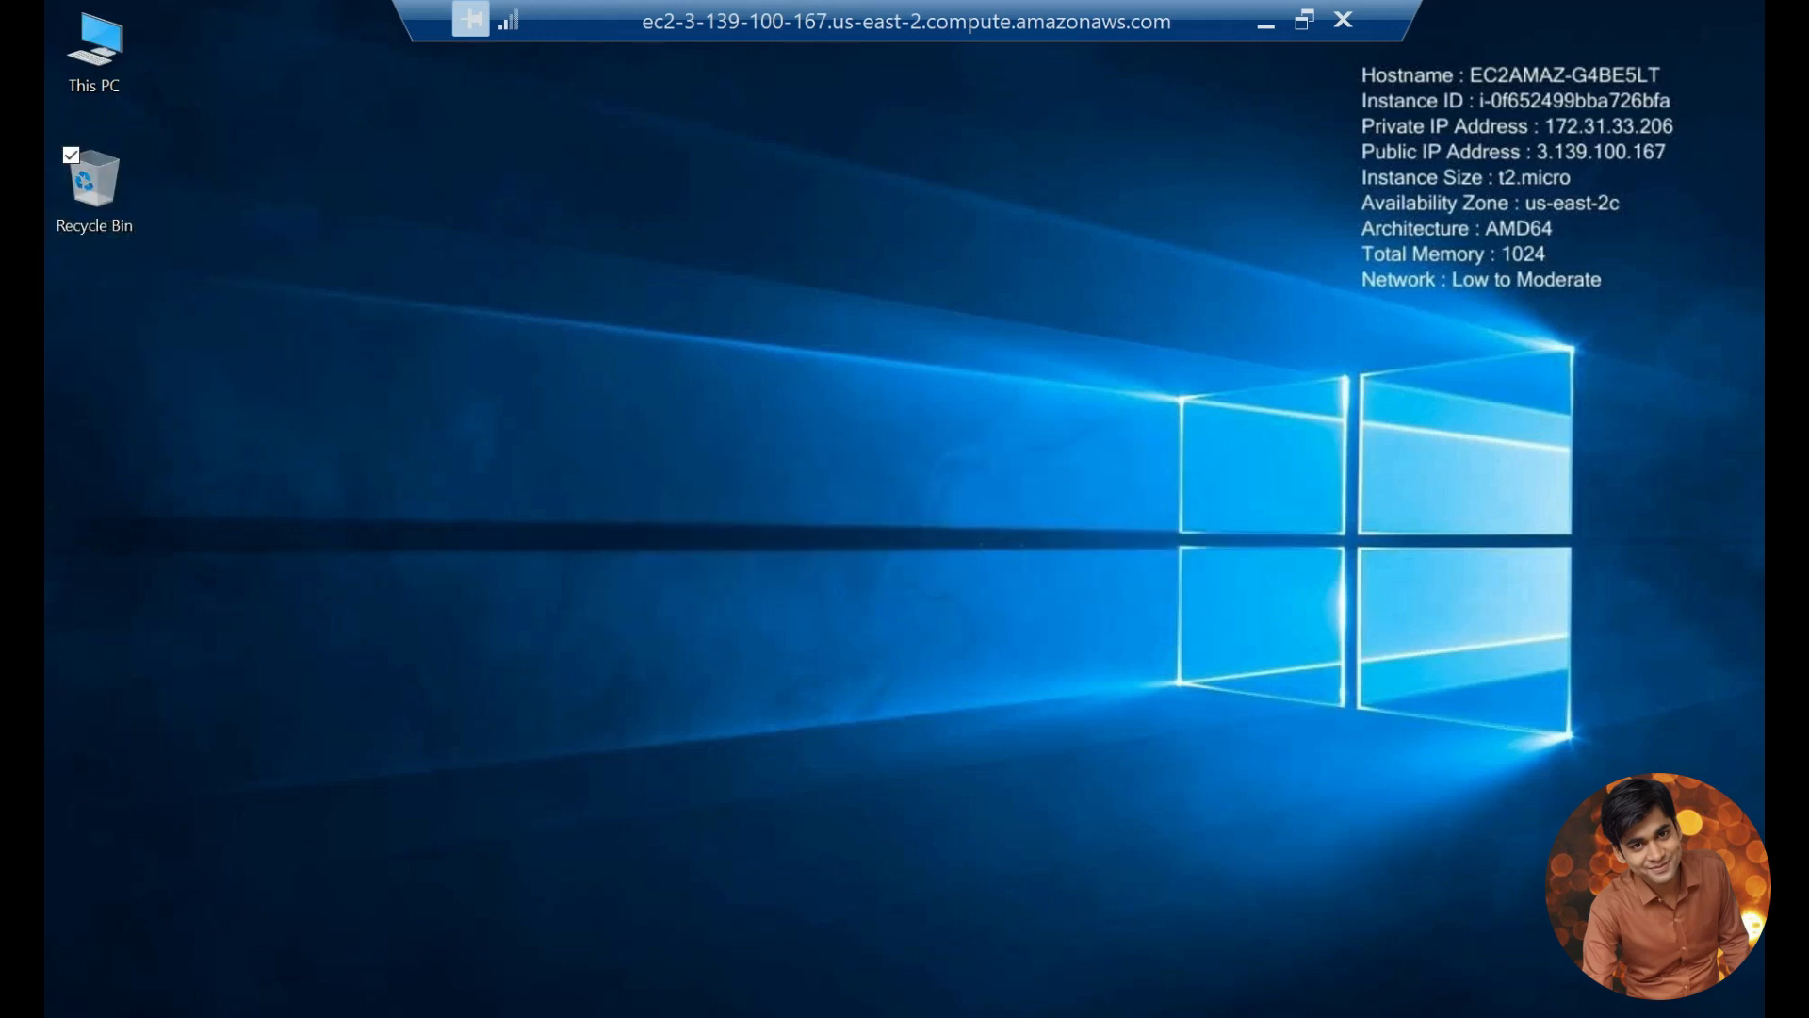
{"action": "right_click", "coordinate": [672, 1013]}
{"action": "left_click", "coordinate": [400, 563]}
{"action": "right_click", "coordinate": [357, 465]}
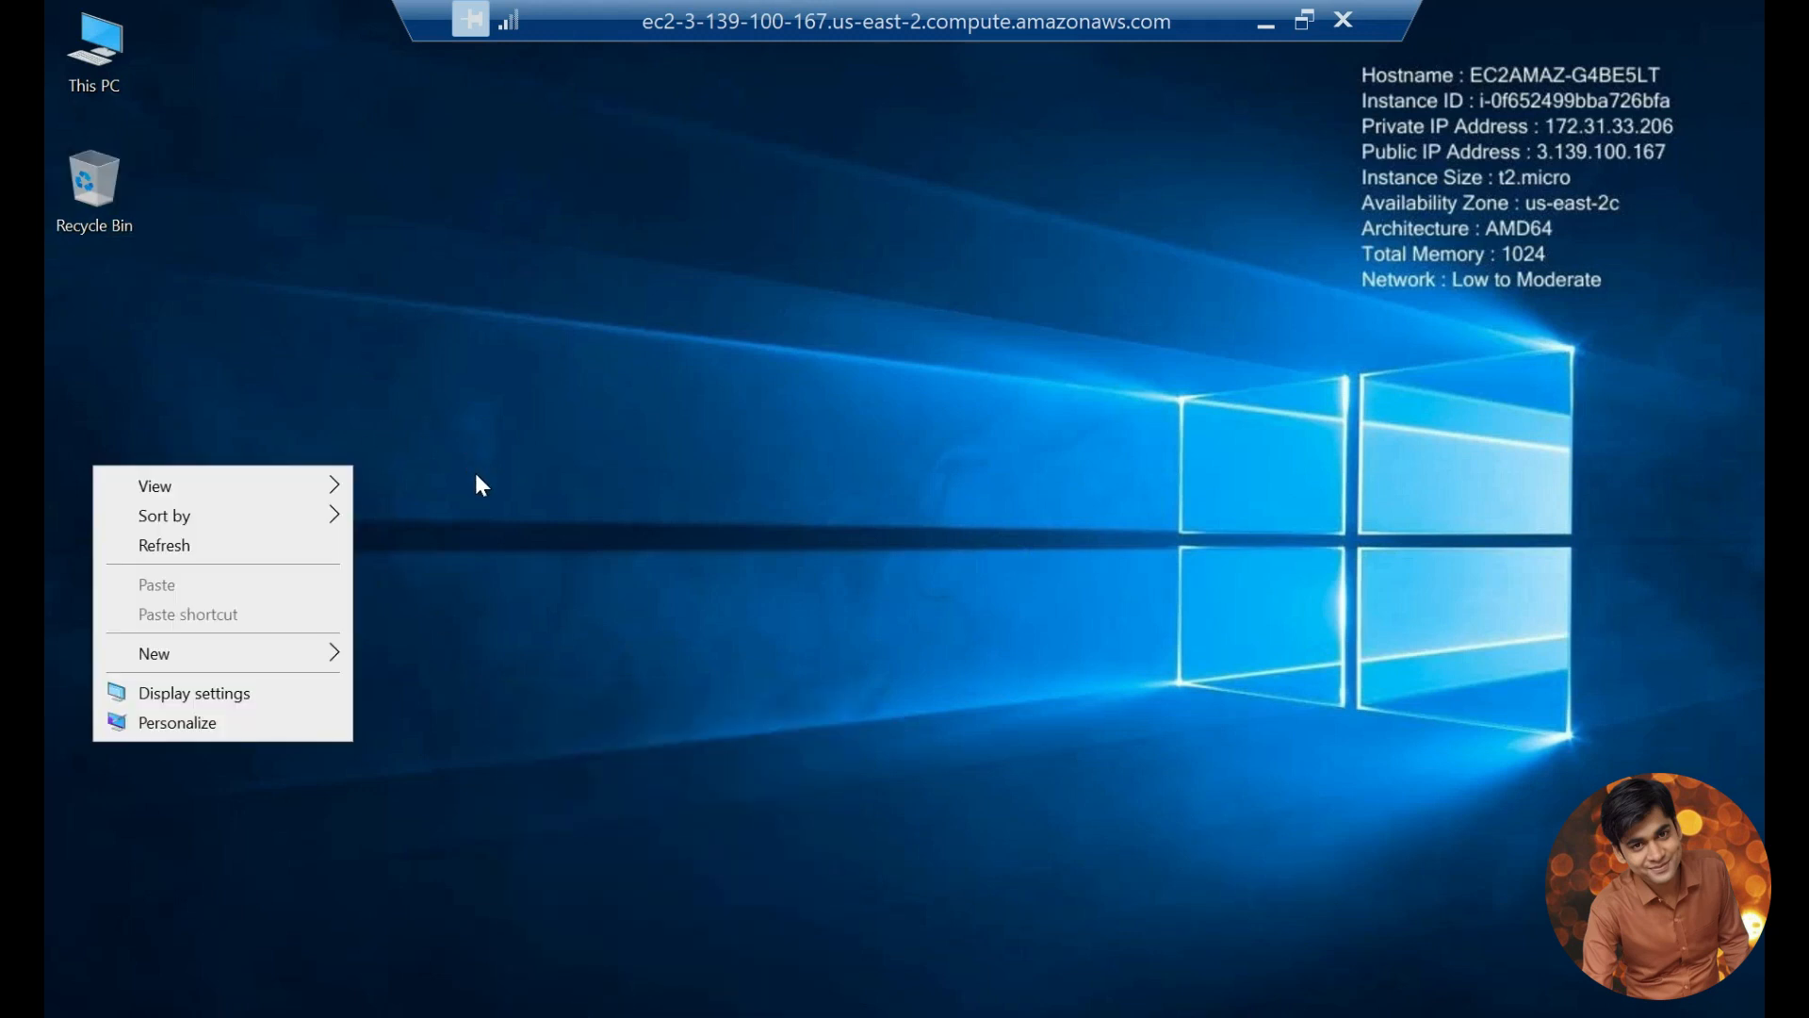
{"action": "left_click", "coordinate": [258, 546]}
Examine the drives in a maximized This PC window with the Folders group collapsed, close it, and look over the Start menu's programs.
{"action": "double_click", "coordinate": [88, 51]}
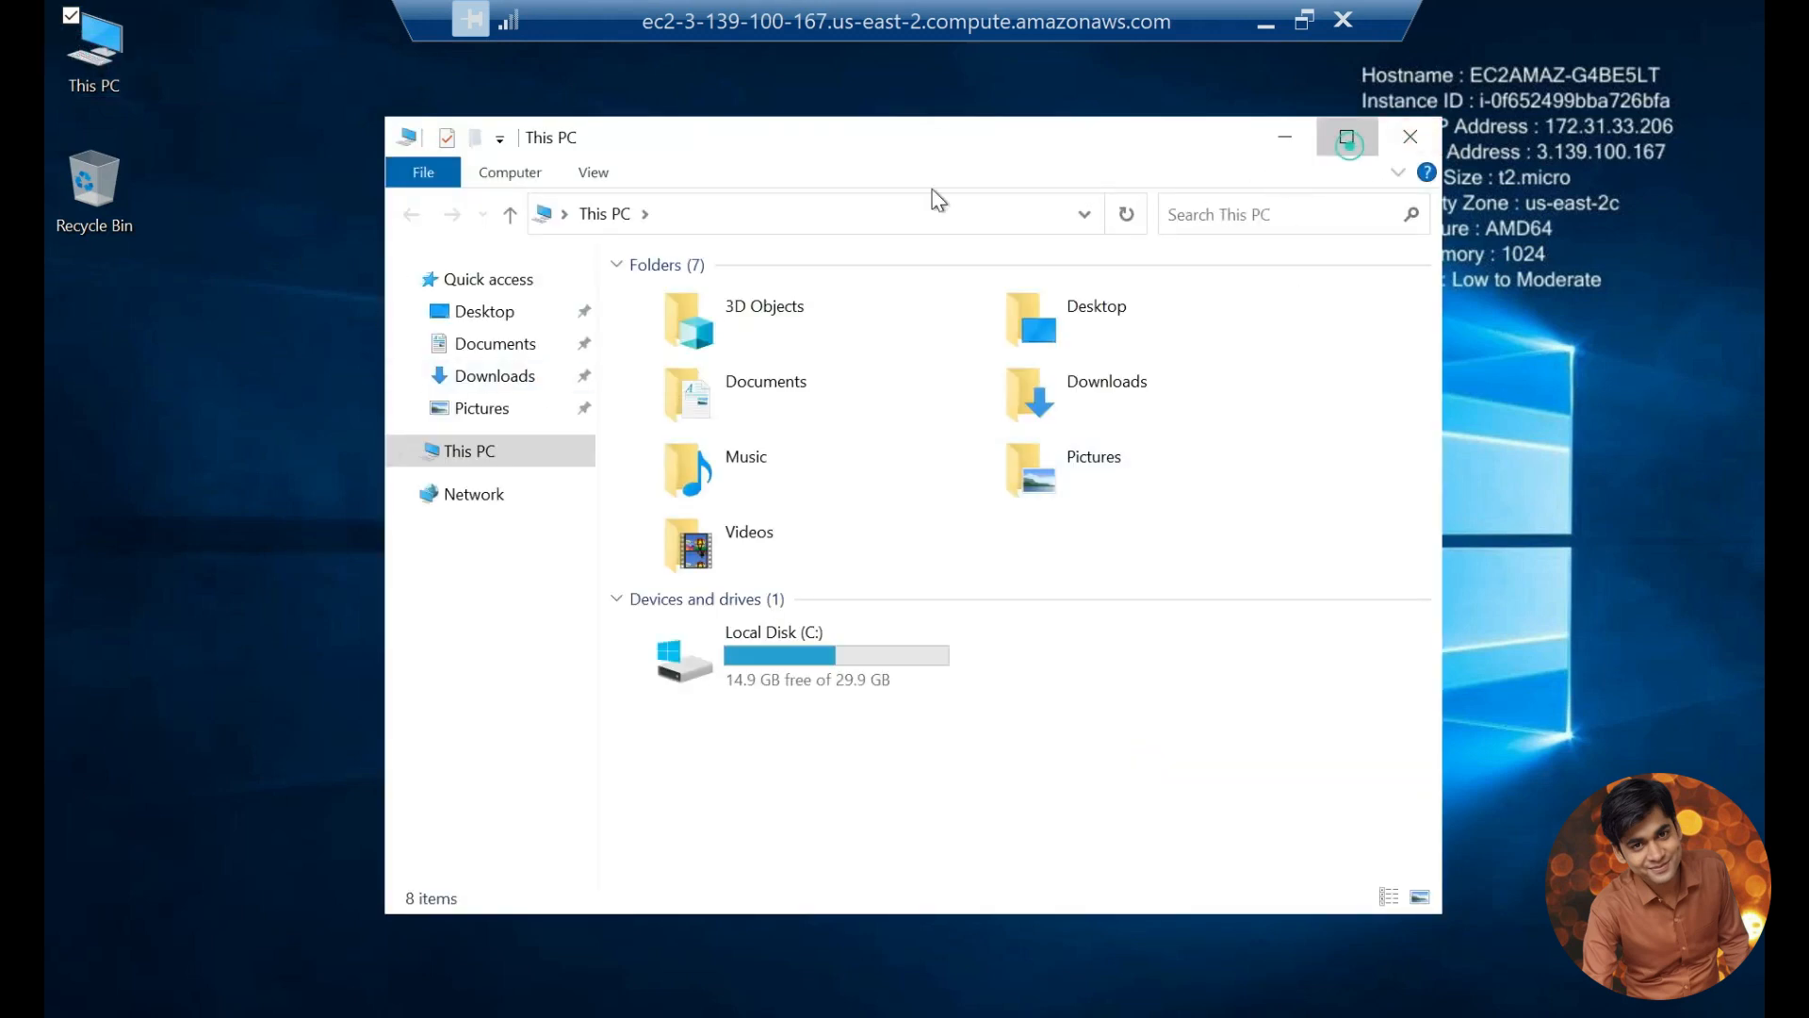
{"action": "left_click", "coordinate": [1347, 137]}
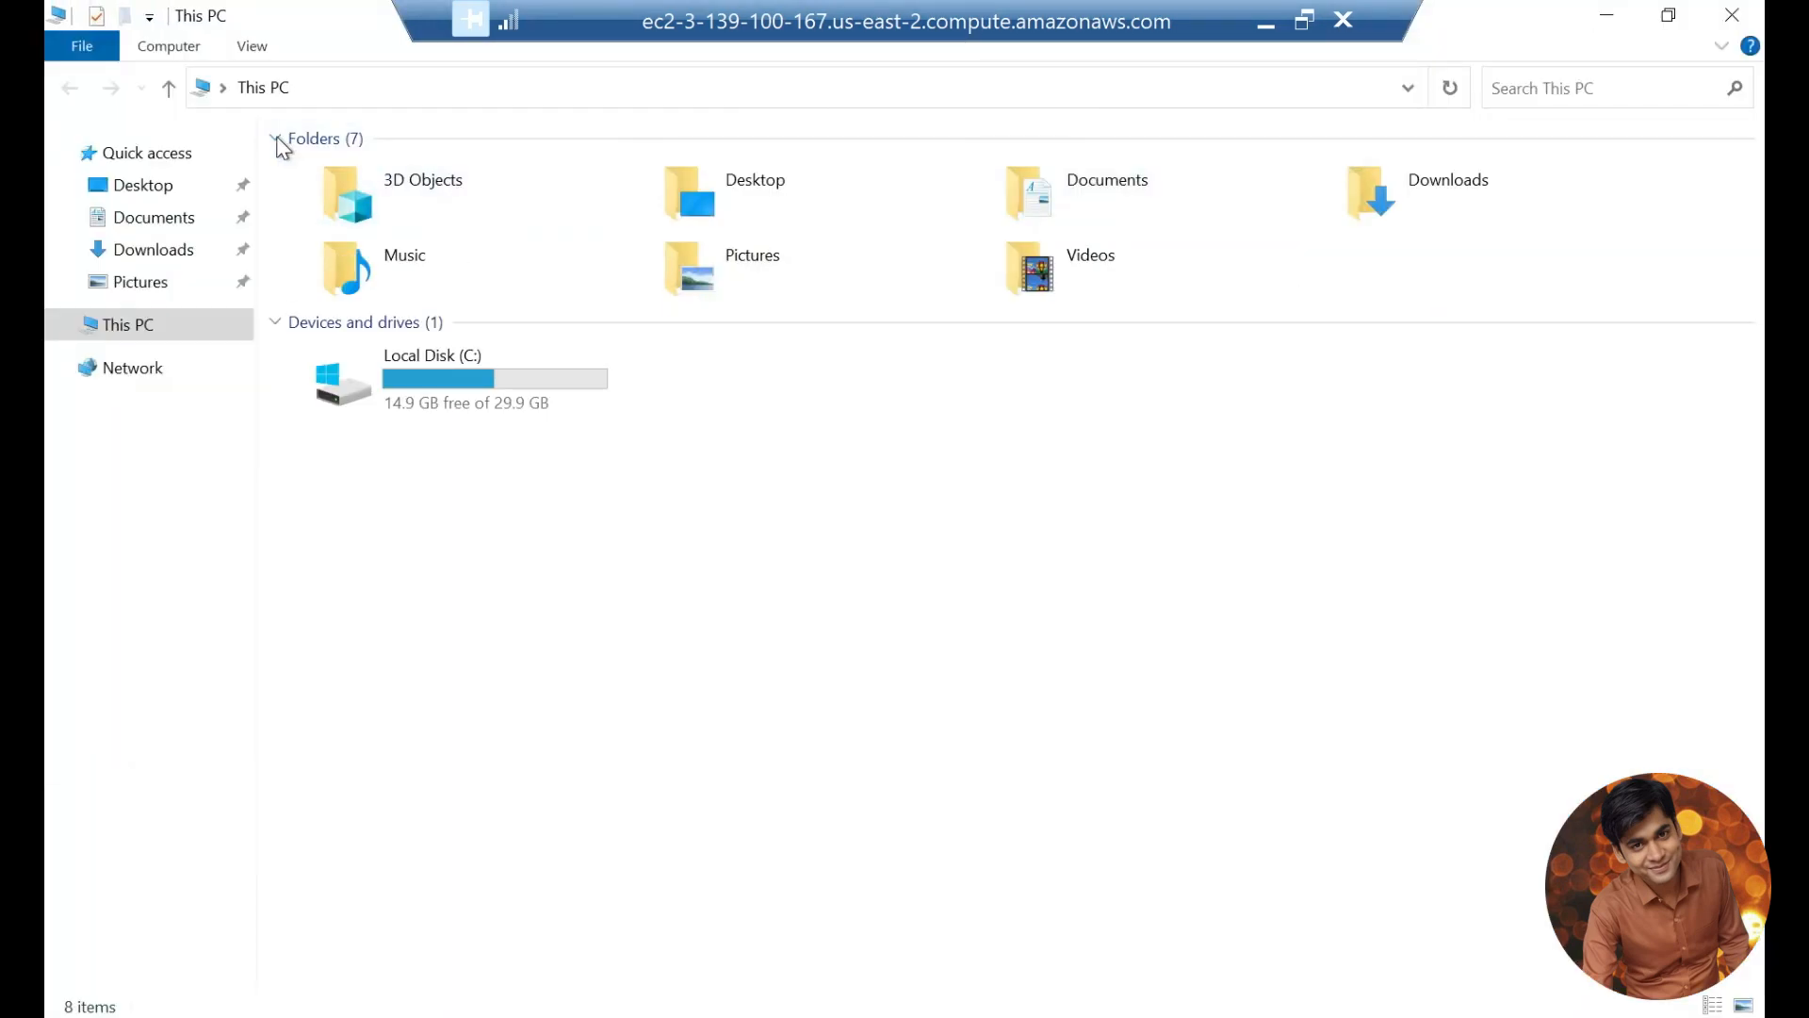
{"action": "left_click", "coordinate": [276, 140]}
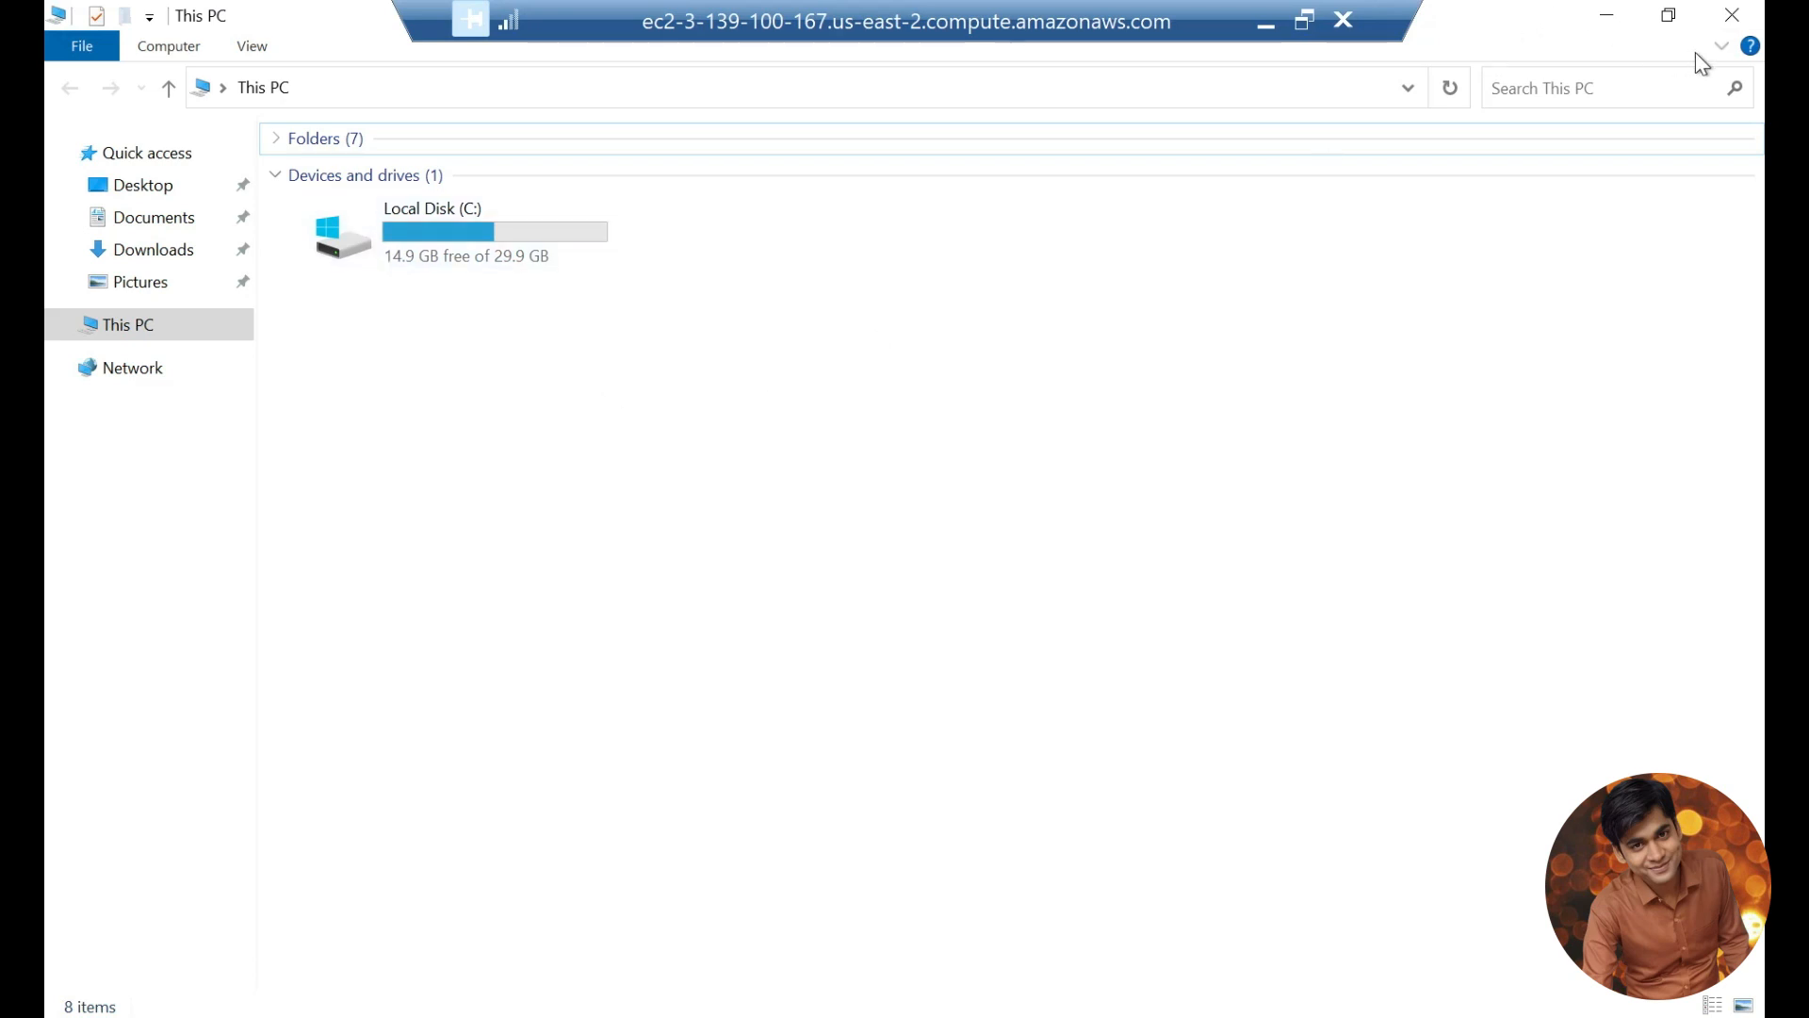
{"action": "left_click", "coordinate": [1731, 16]}
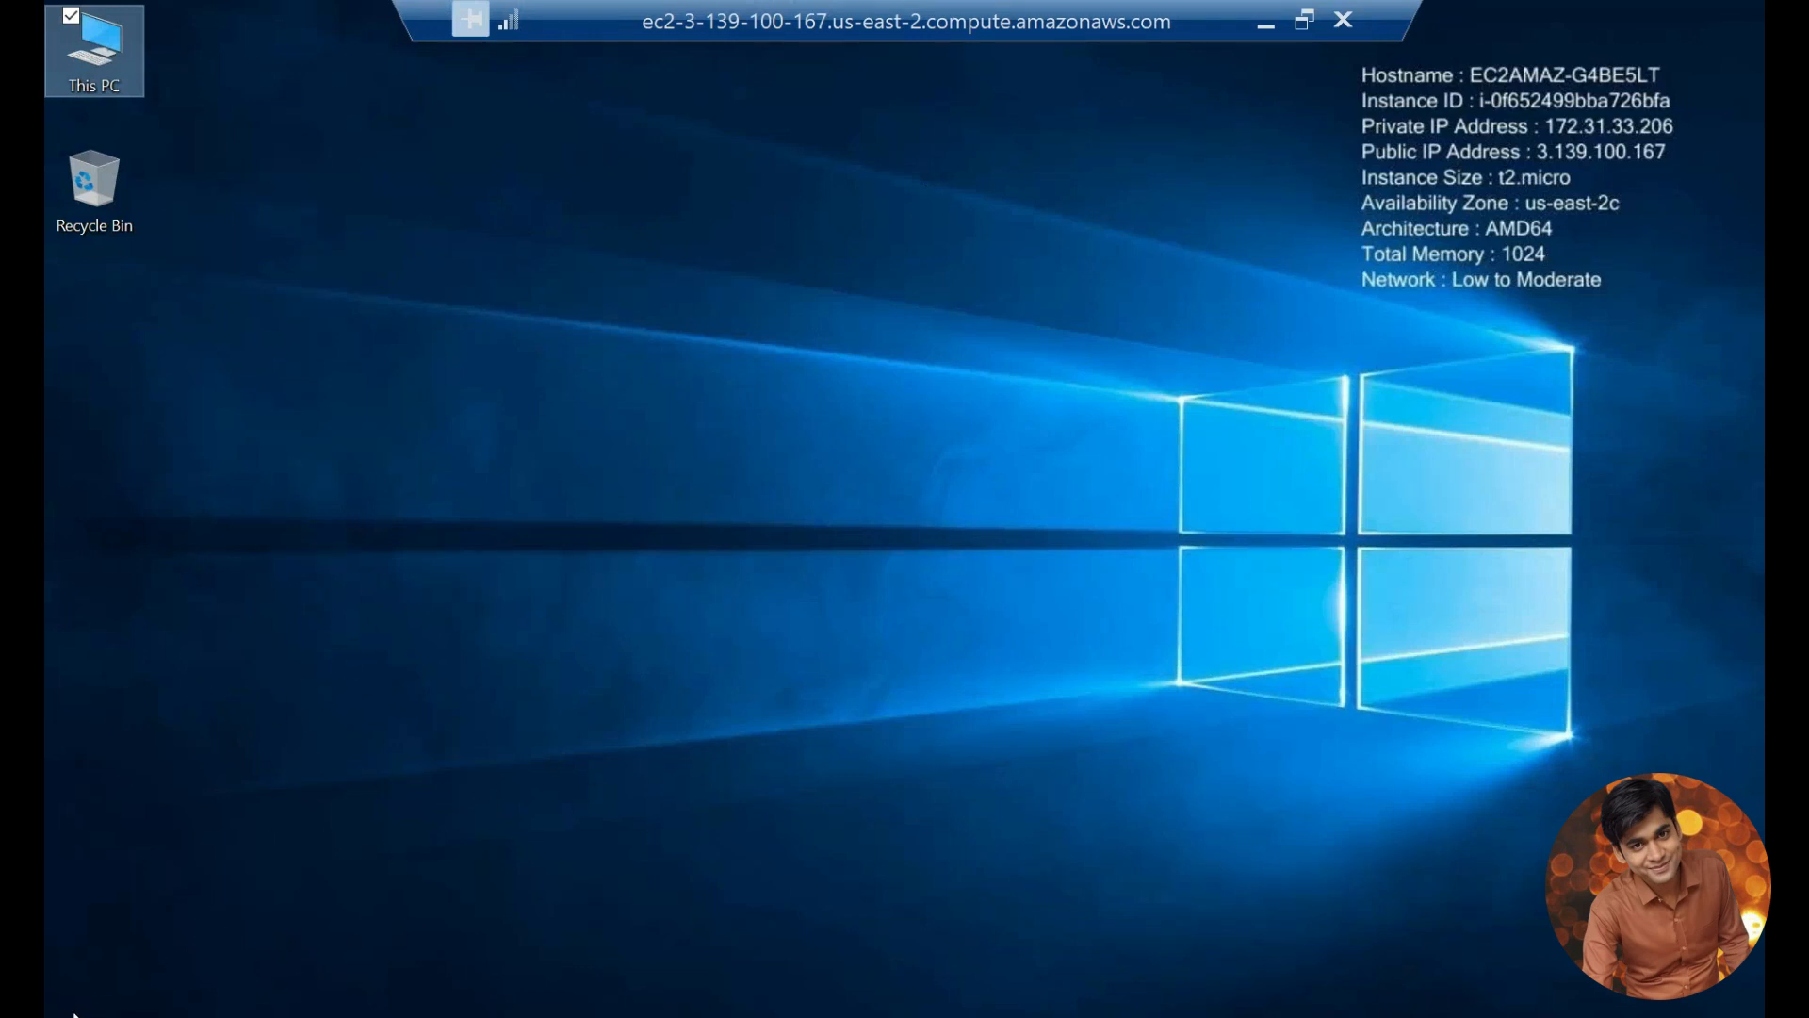
{"action": "key", "text": "super"}
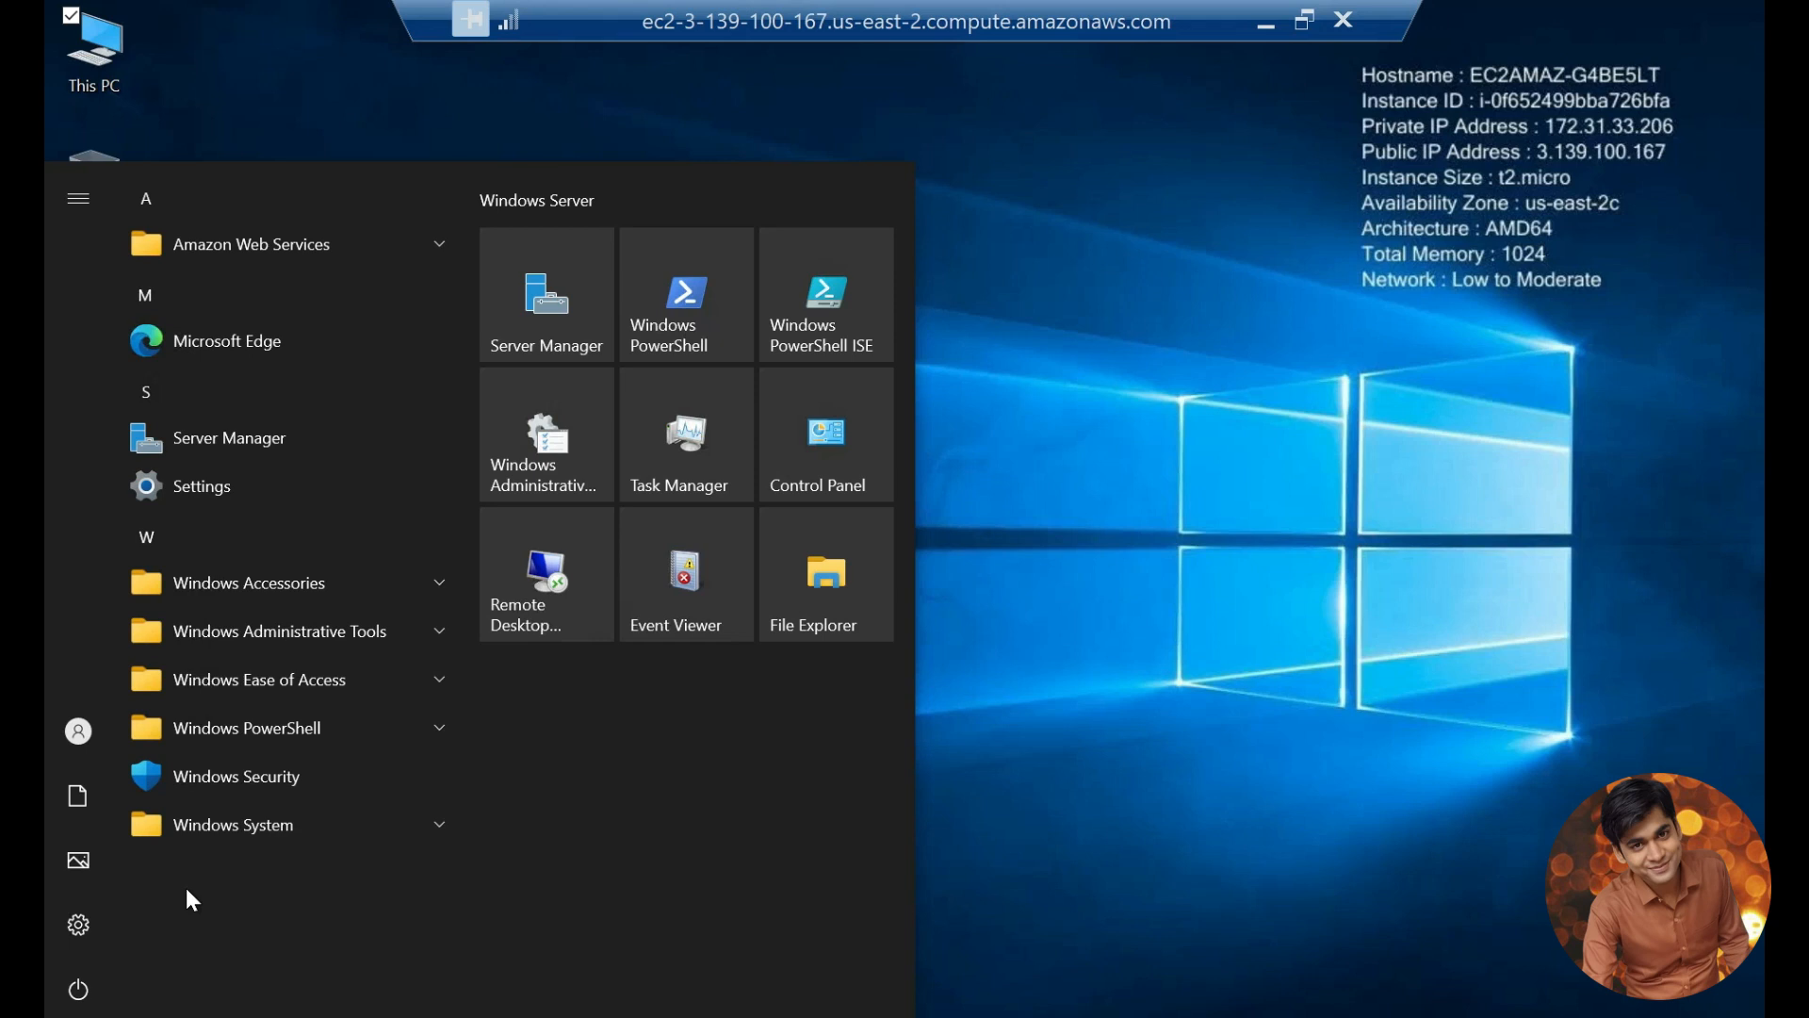
{"action": "left_click", "coordinate": [856, 644]}
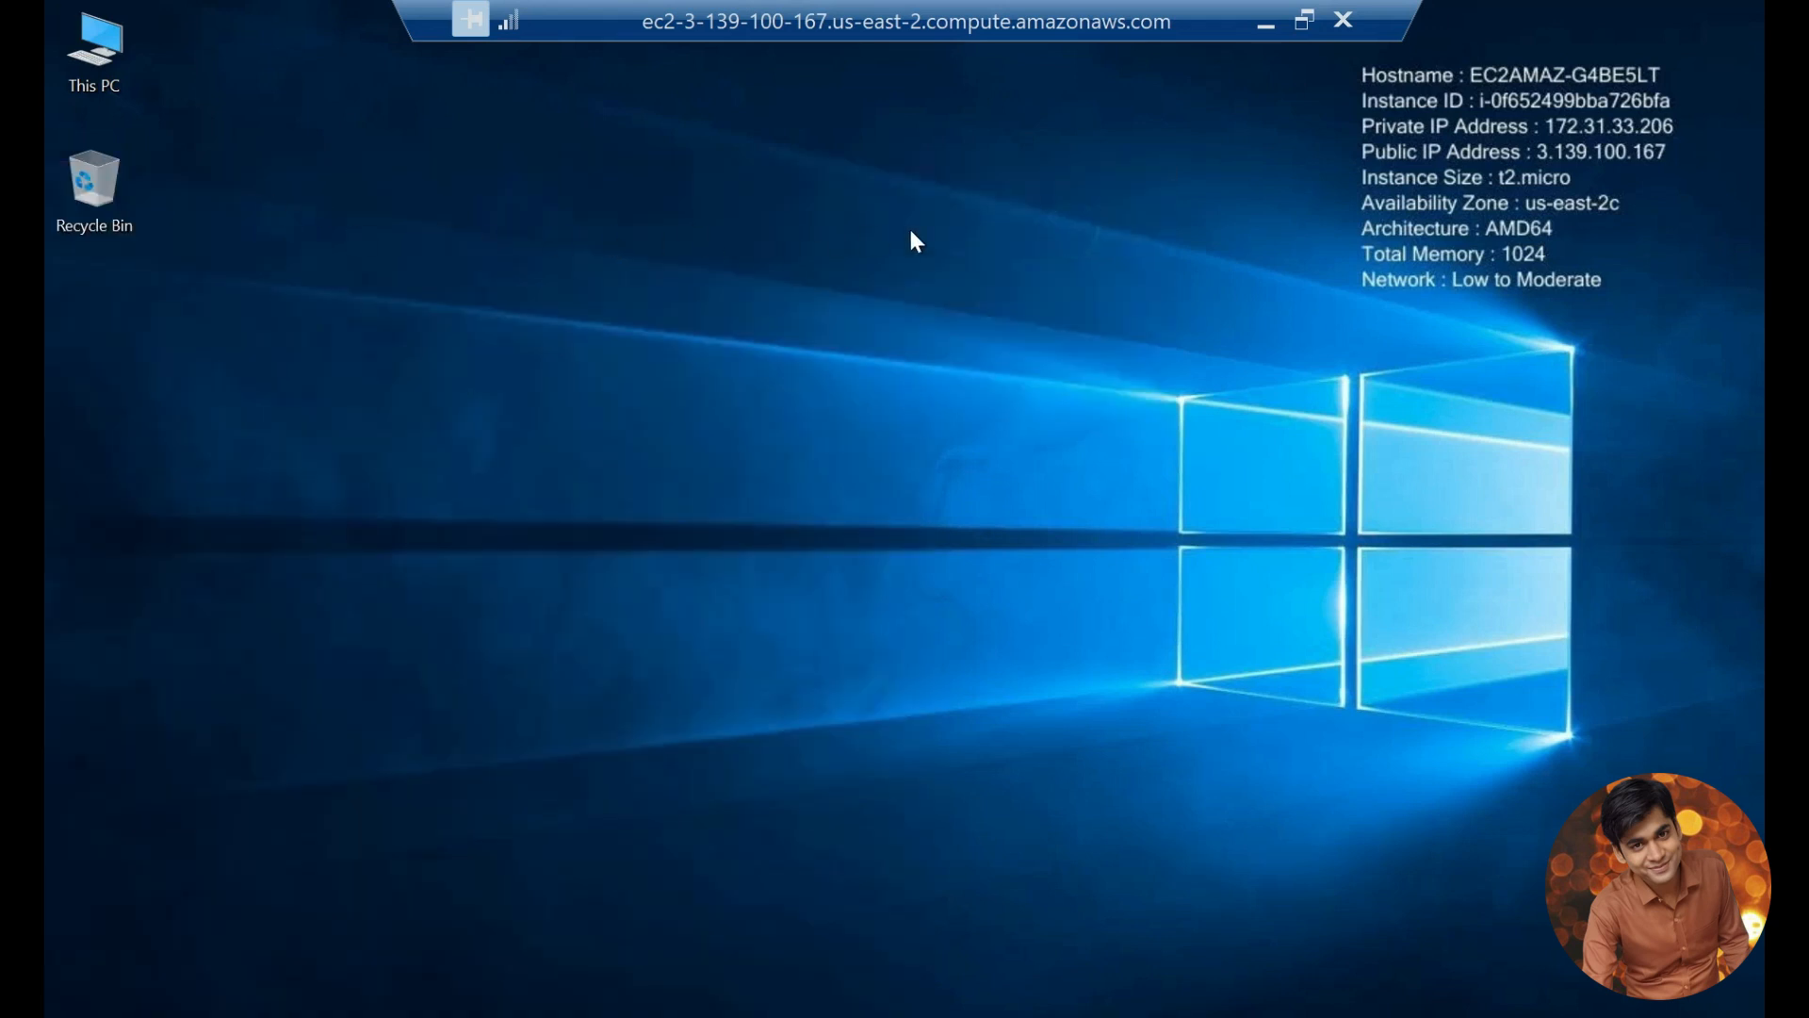